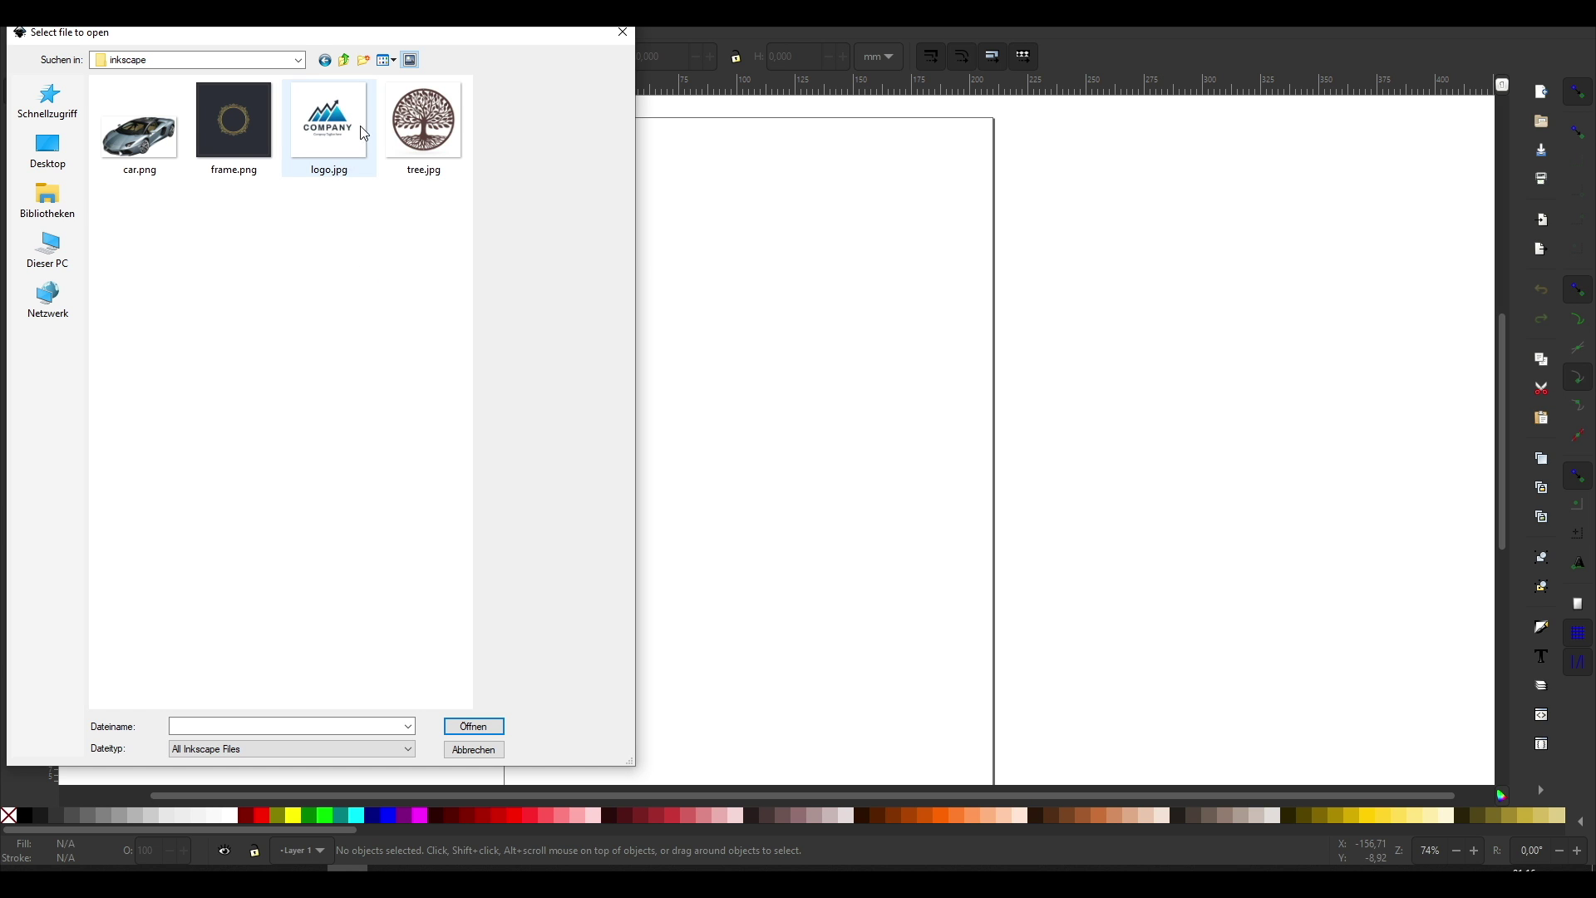
Step: Open the image file logo.jpg and accept the import settings
double_click(346, 143)
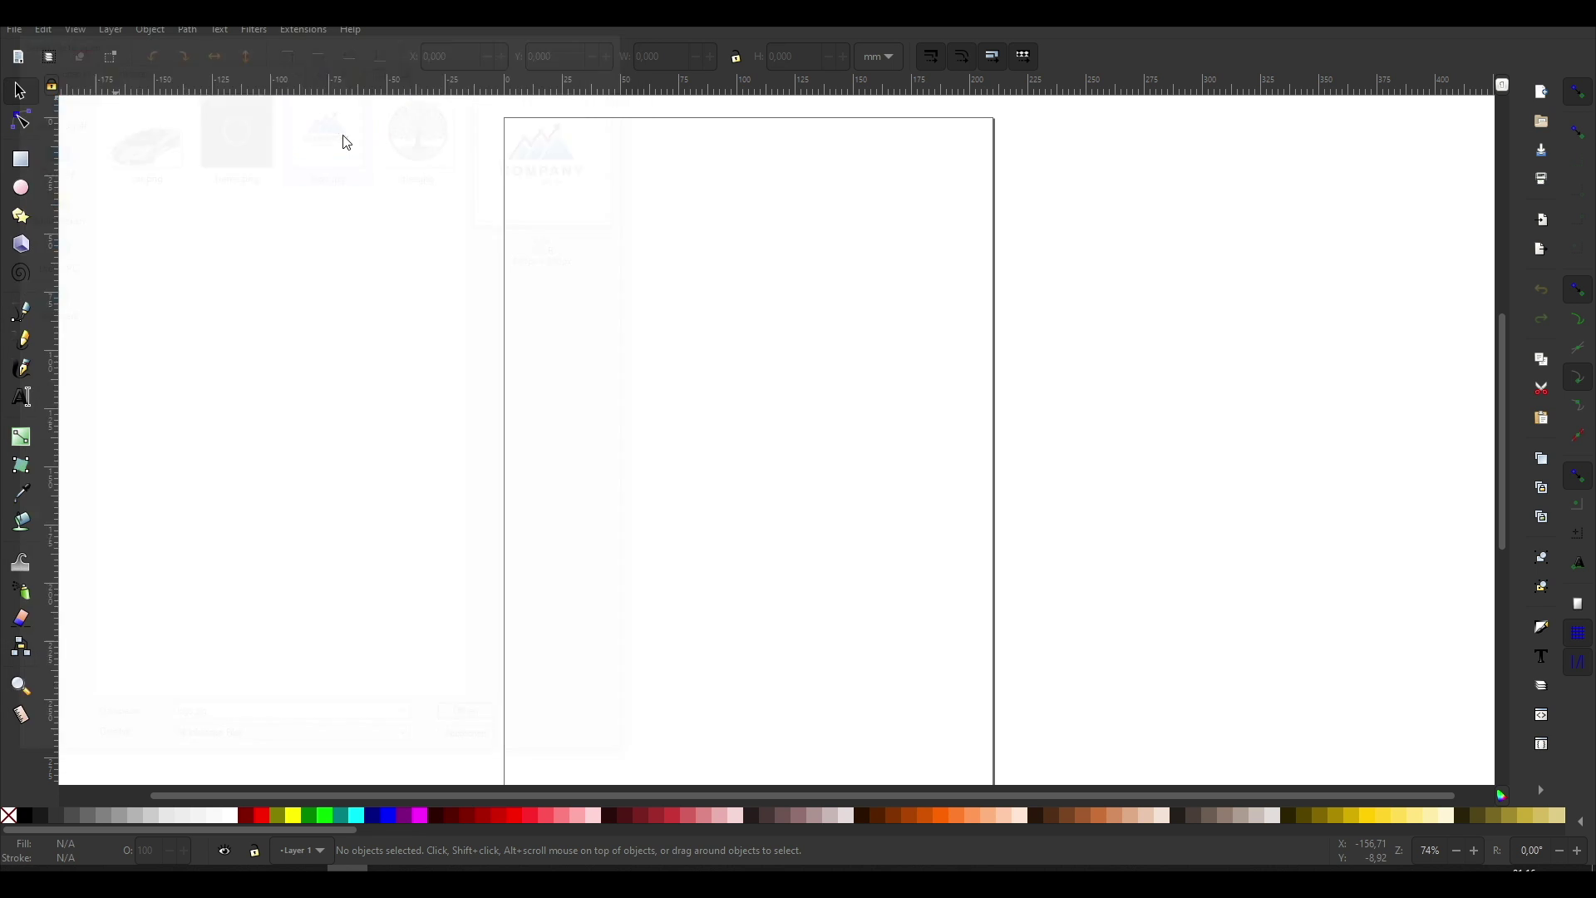
click(432, 405)
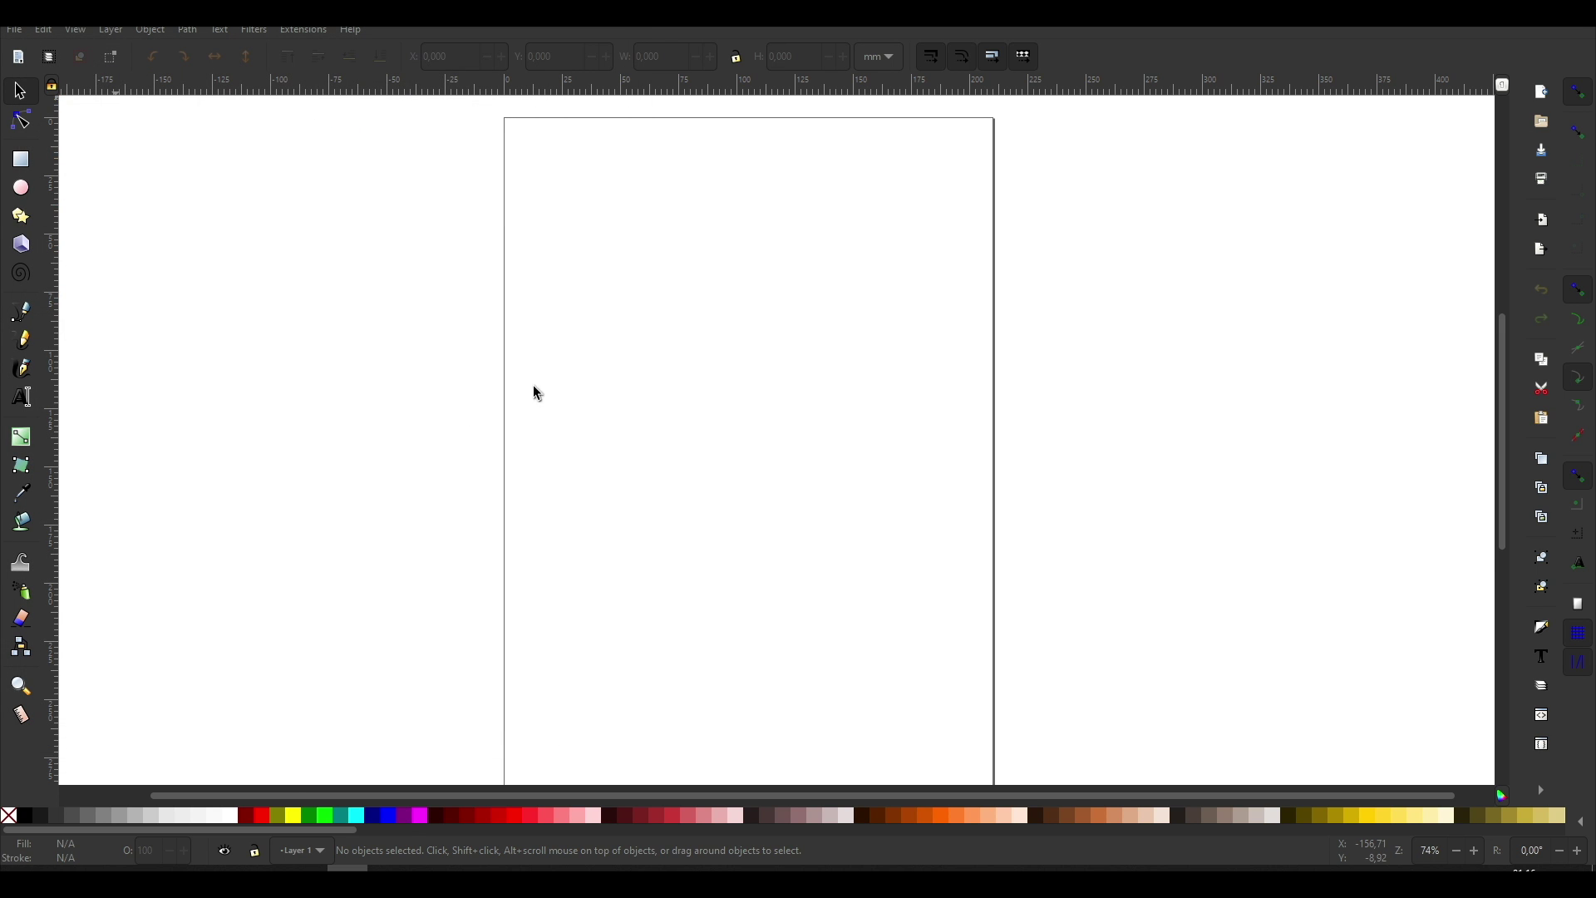
scroll(786, 458, down, 1)
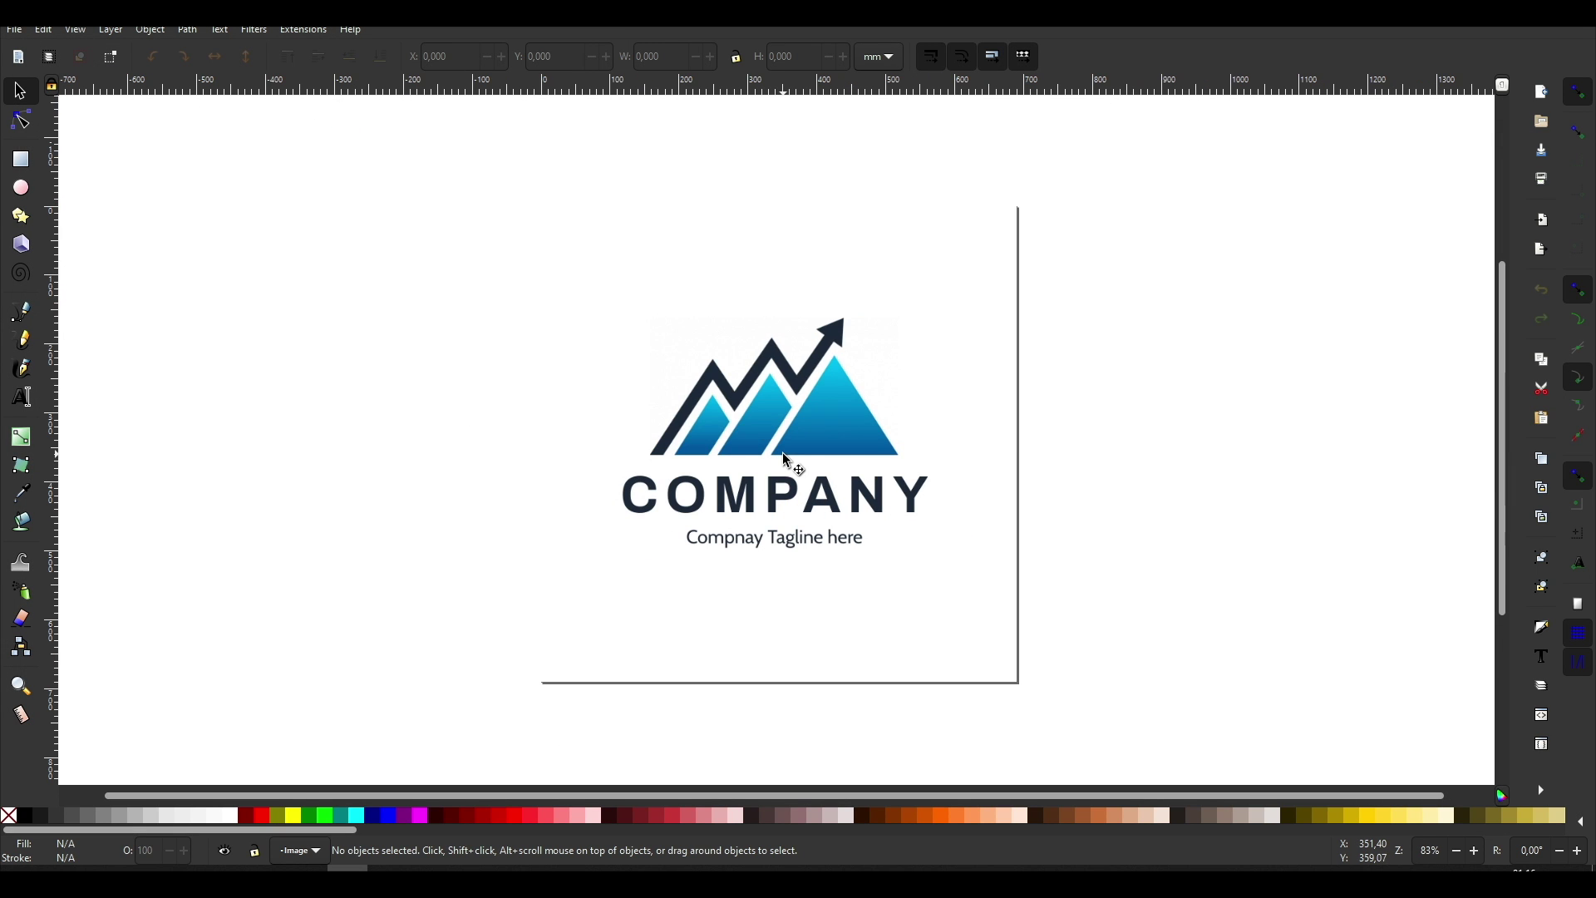
Step: Start Trace Bitmap for the logo image, generate a single-scan Brightness cutoff preview and enlarge the preview area
click(846, 428)
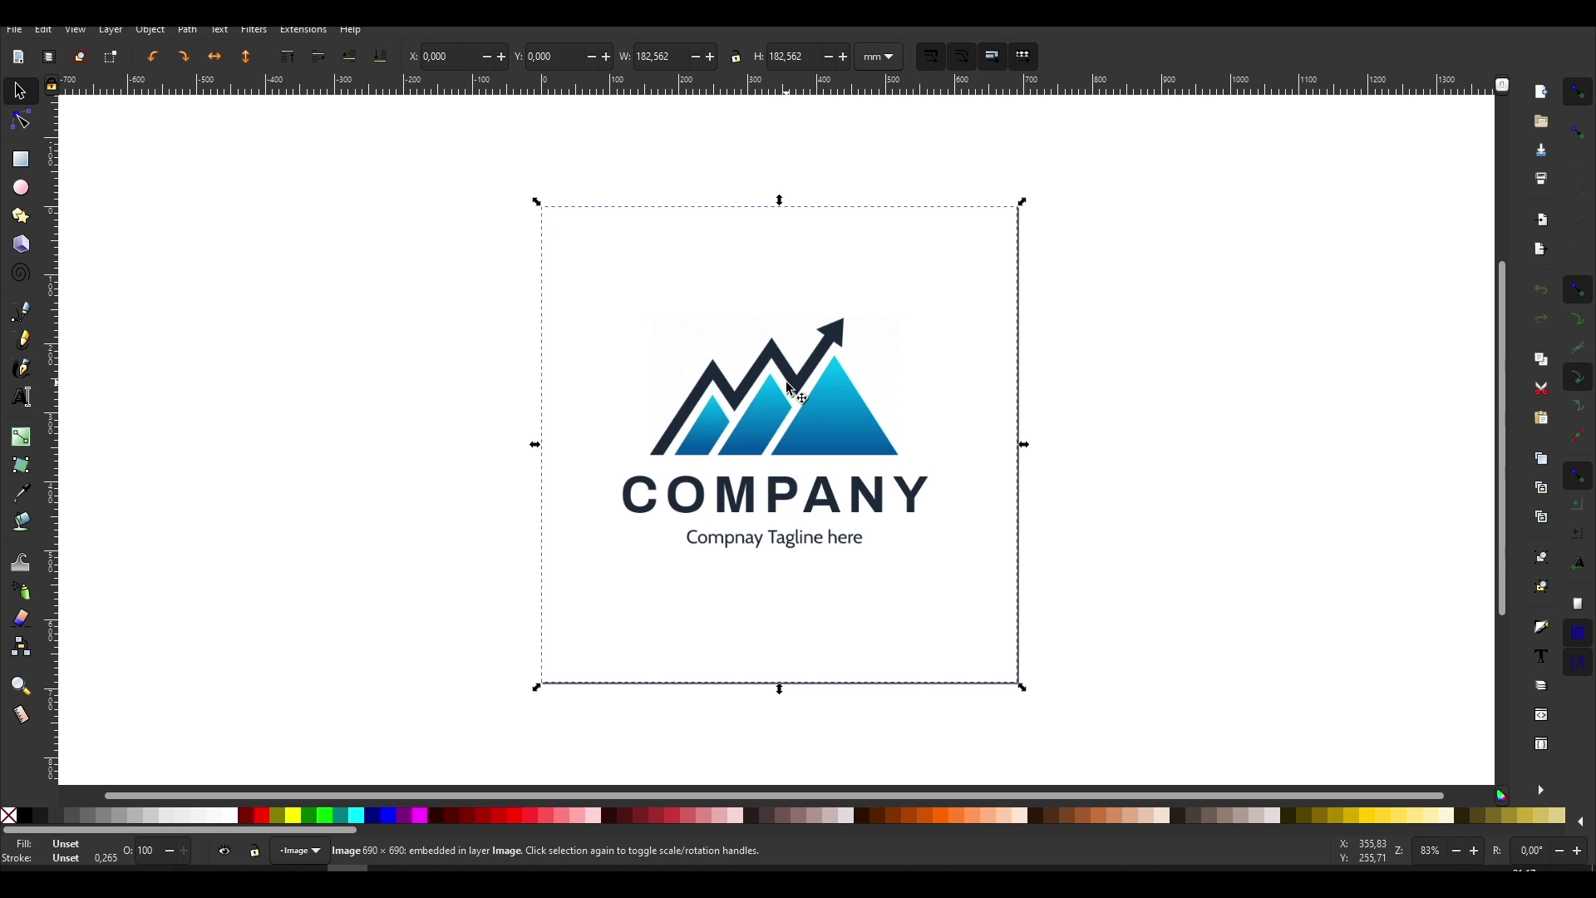
click(188, 29)
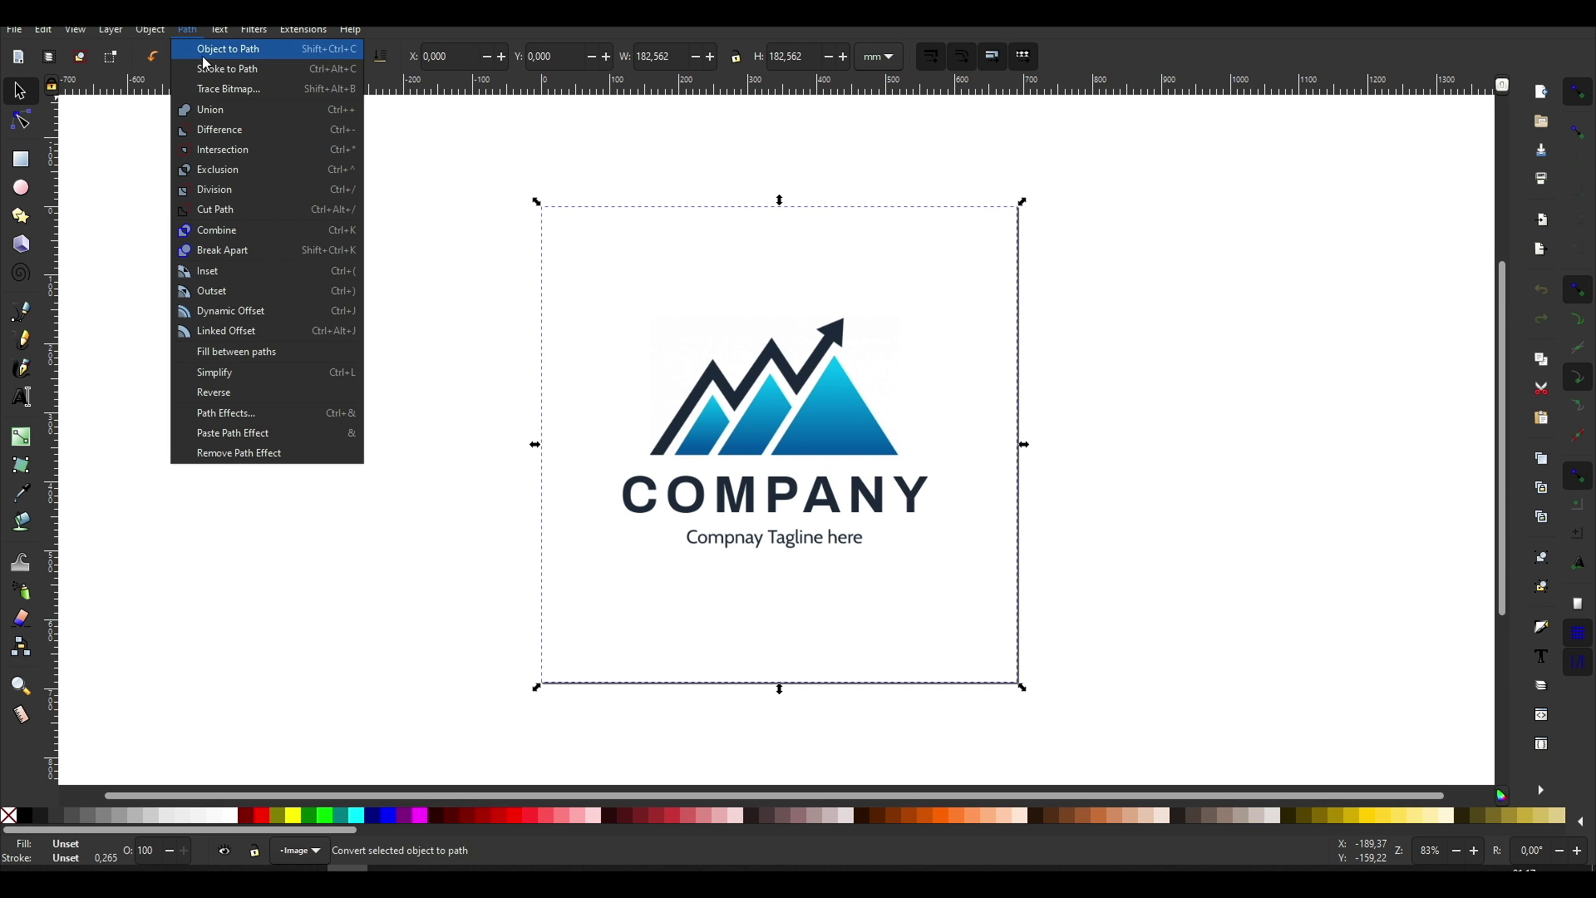
click(295, 89)
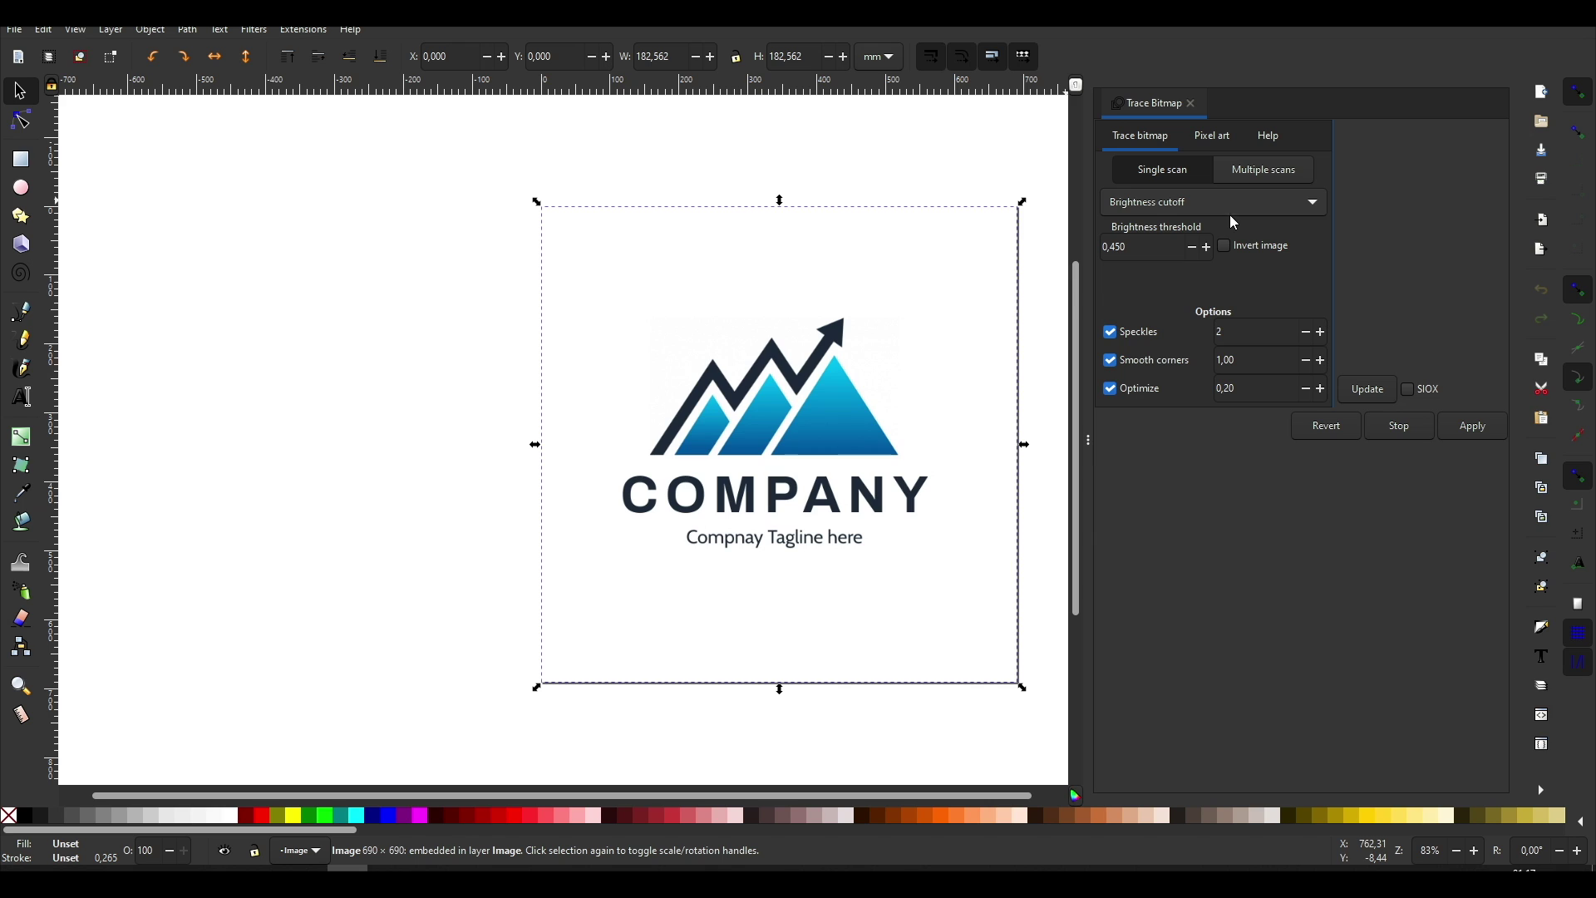
click(1367, 389)
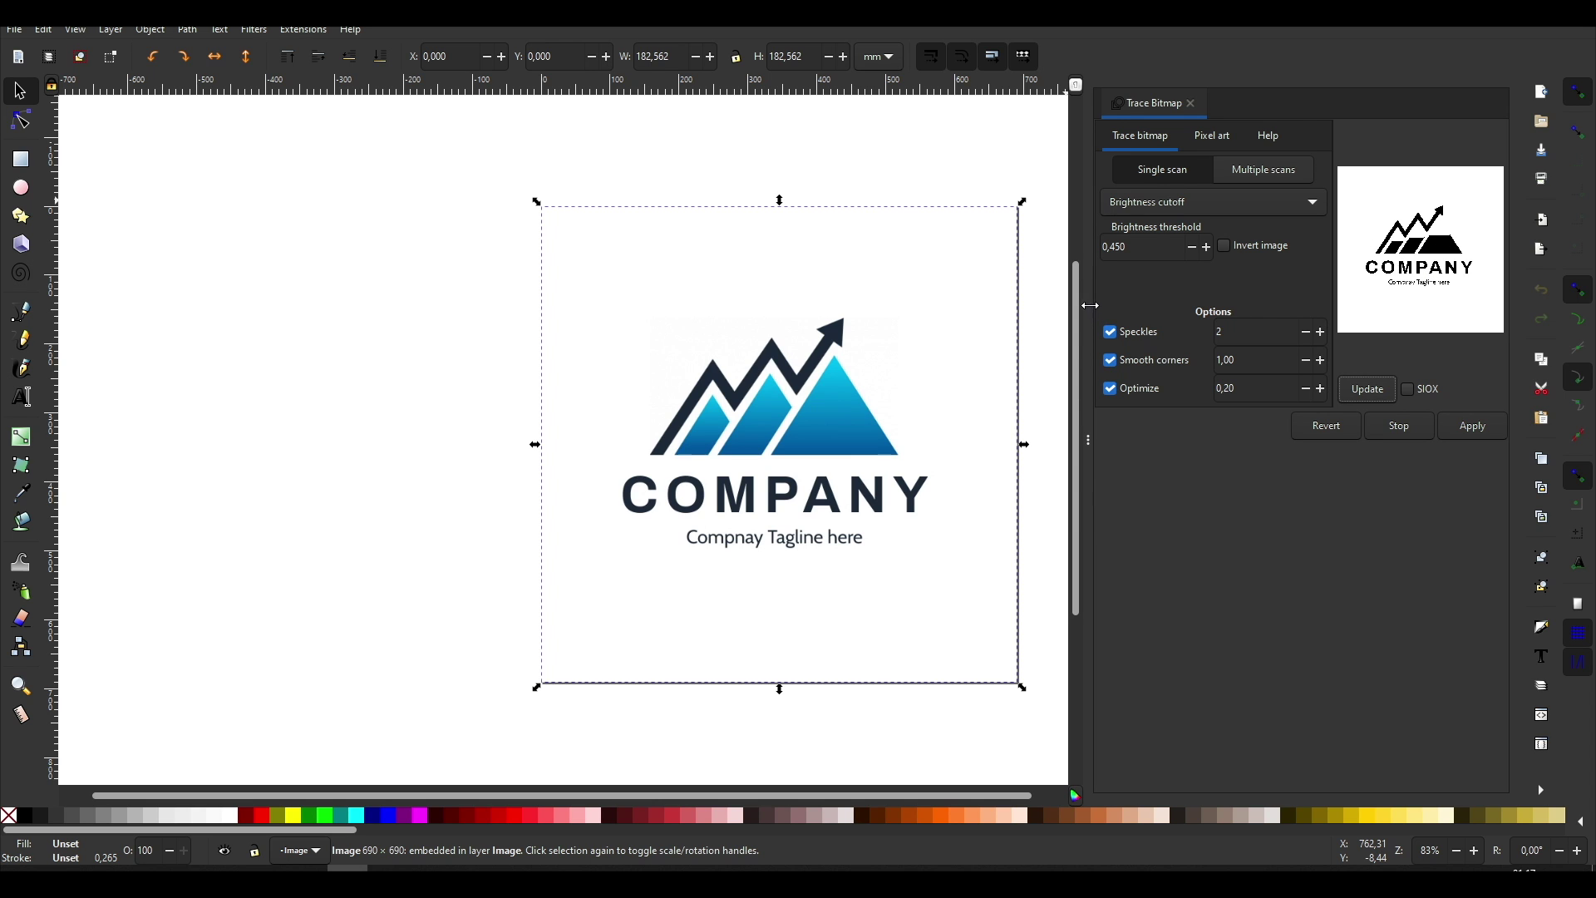
mouse_move(1090, 305)
mouse_down()
mouse_move(898, 313)
mouse_move(976, 316)
mouse_move(945, 321)
mouse_up()
scroll(690, 432, right, 5)
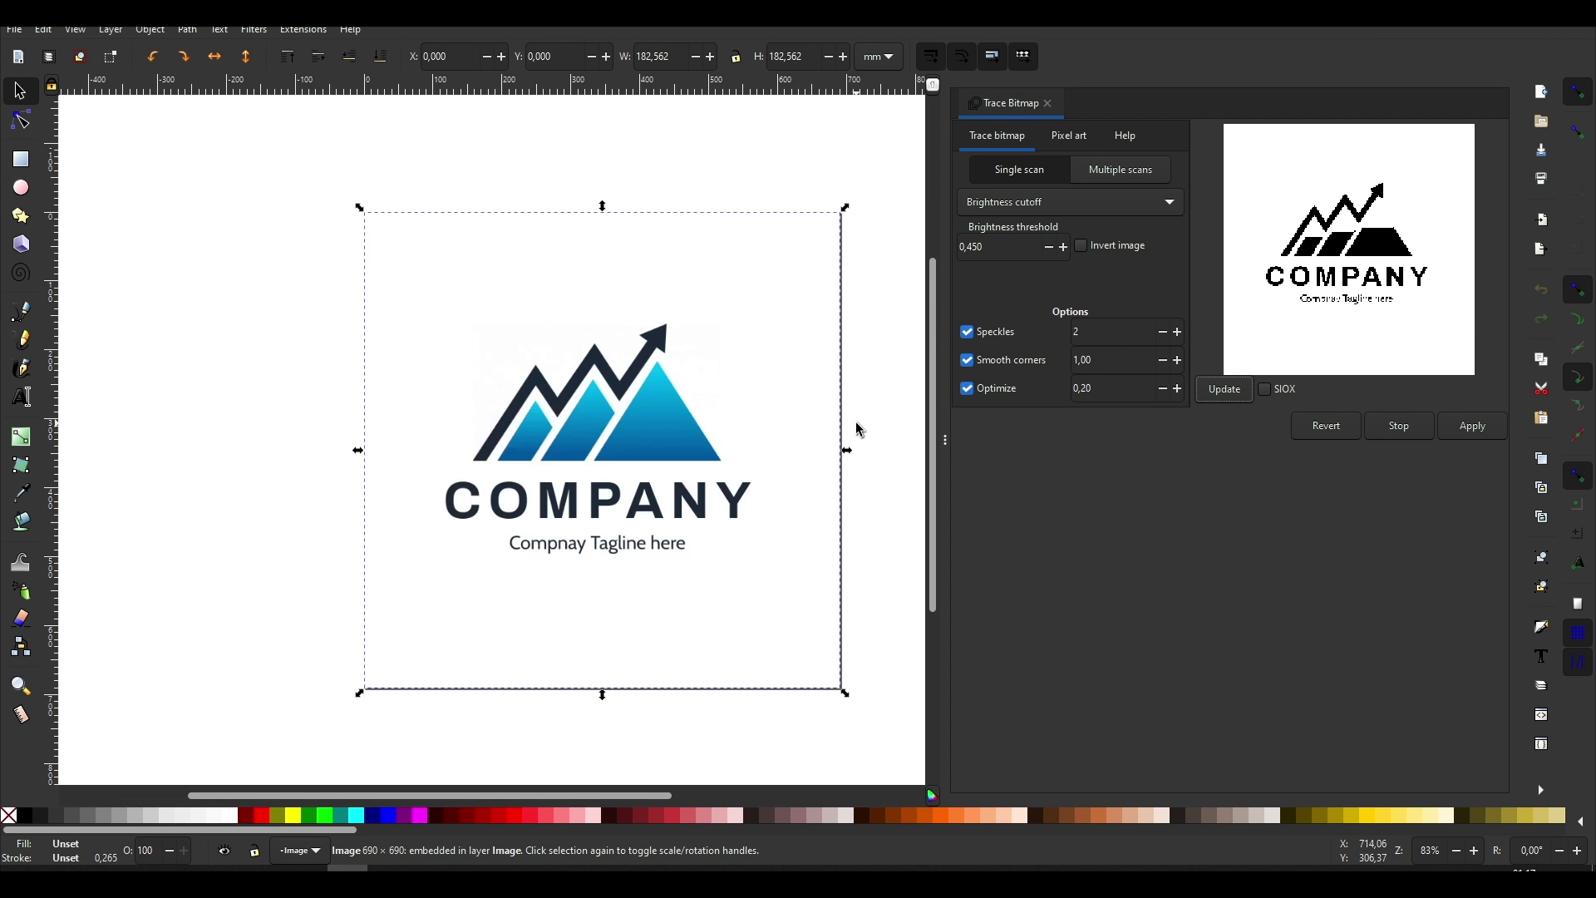
scroll(856, 440, up, 2)
scroll(841, 593, down, 1)
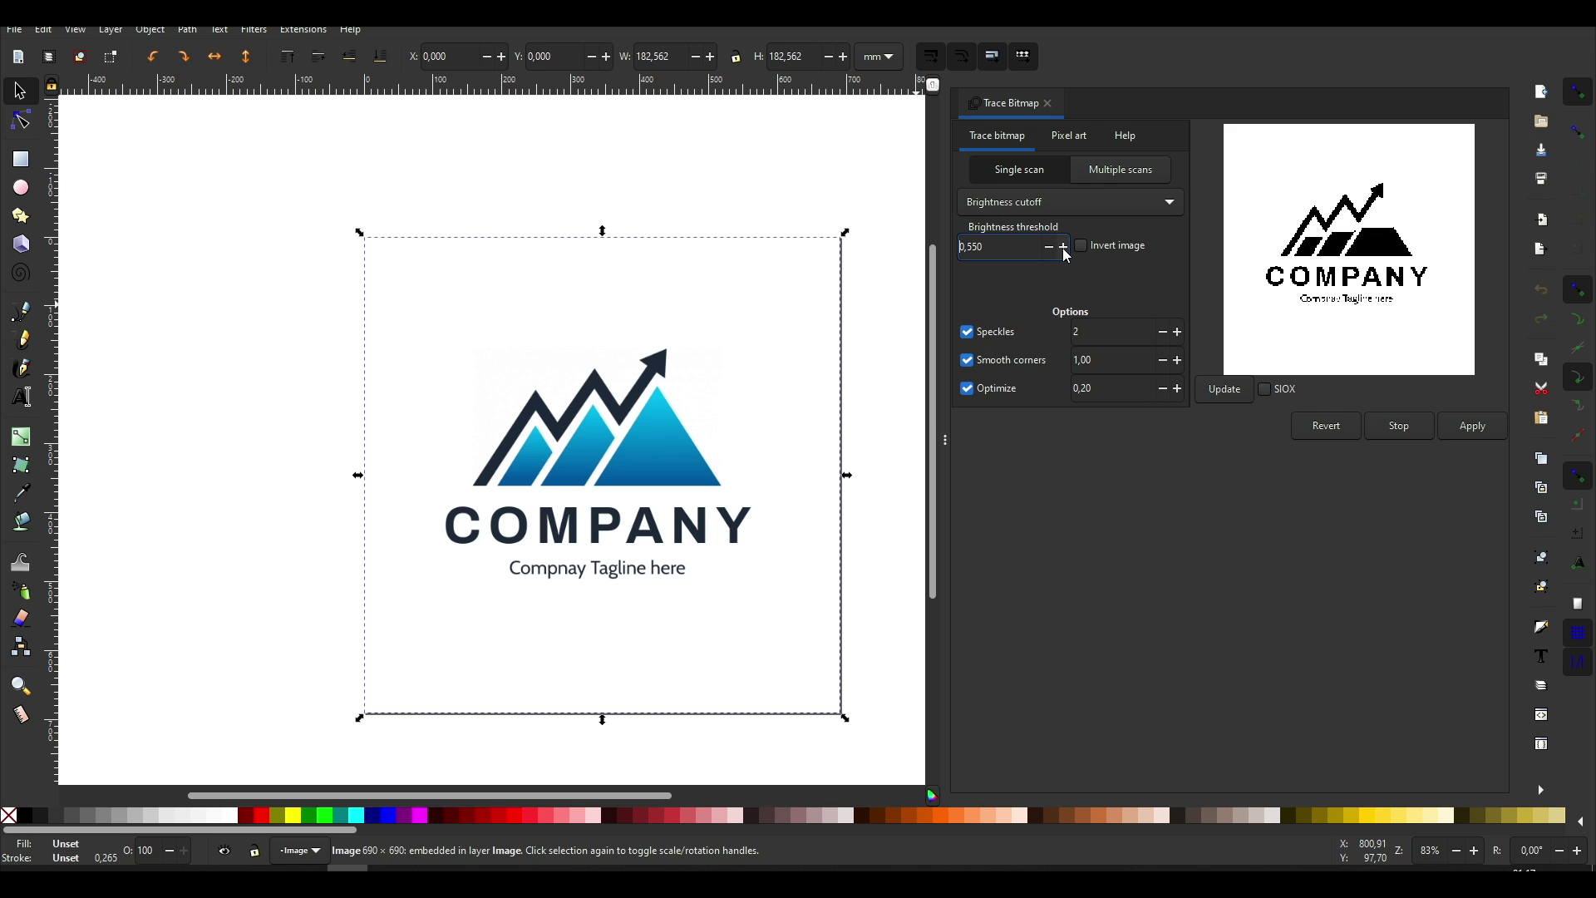
Step: Raise the brightness threshold to 0,610, refresh the preview and apply the trace to the logo
click(1064, 247)
click(1064, 247)
click(1064, 247)
click(1064, 247)
click(1239, 400)
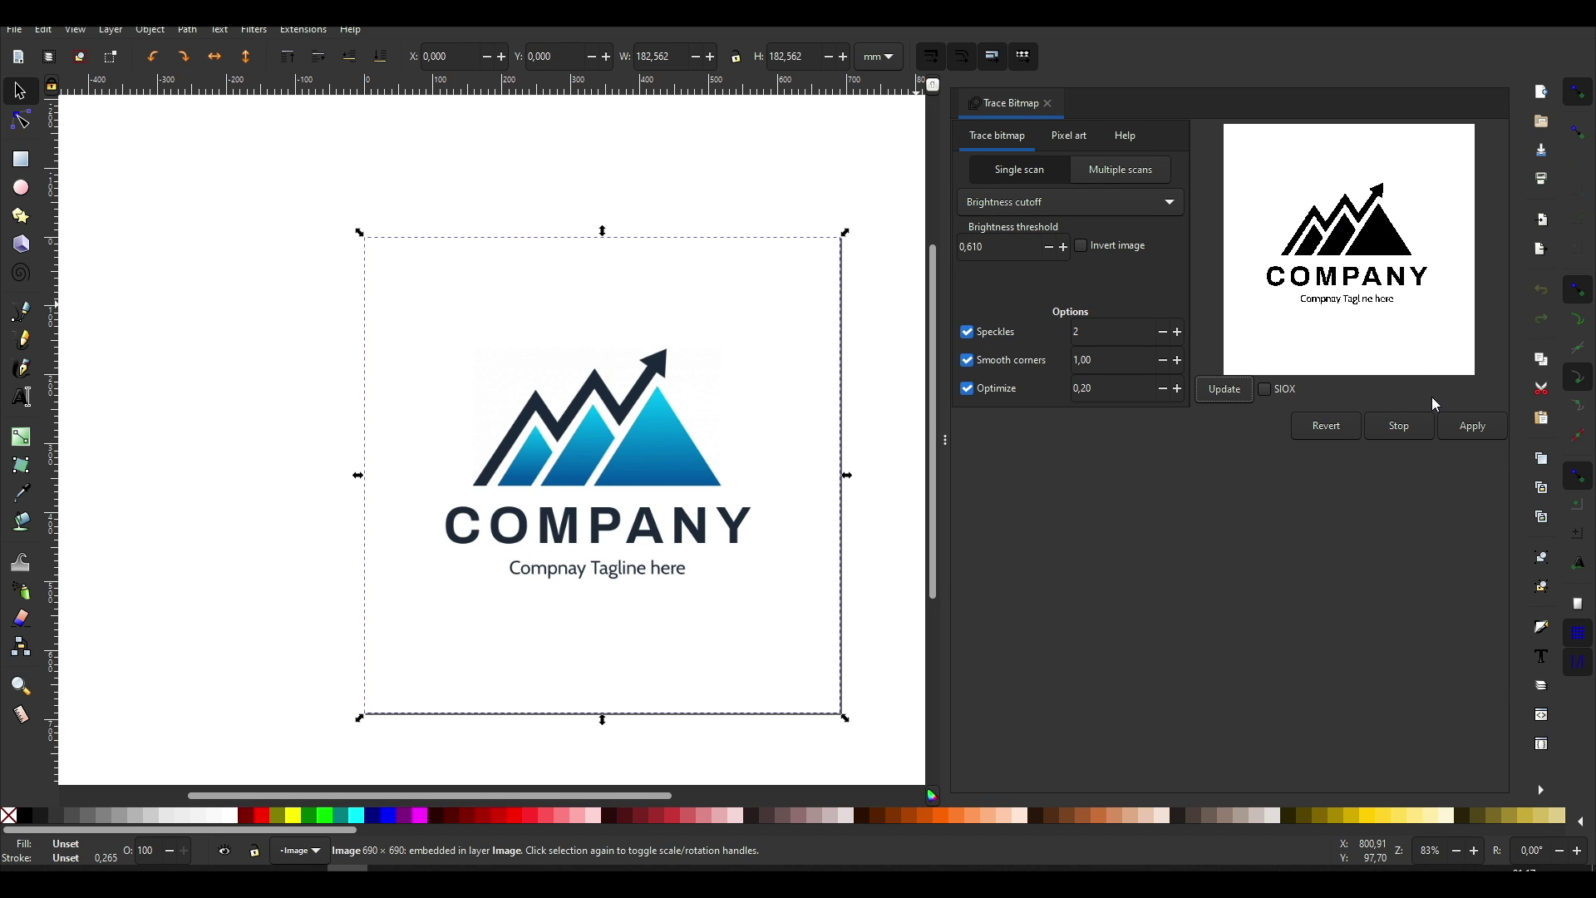
click(1472, 426)
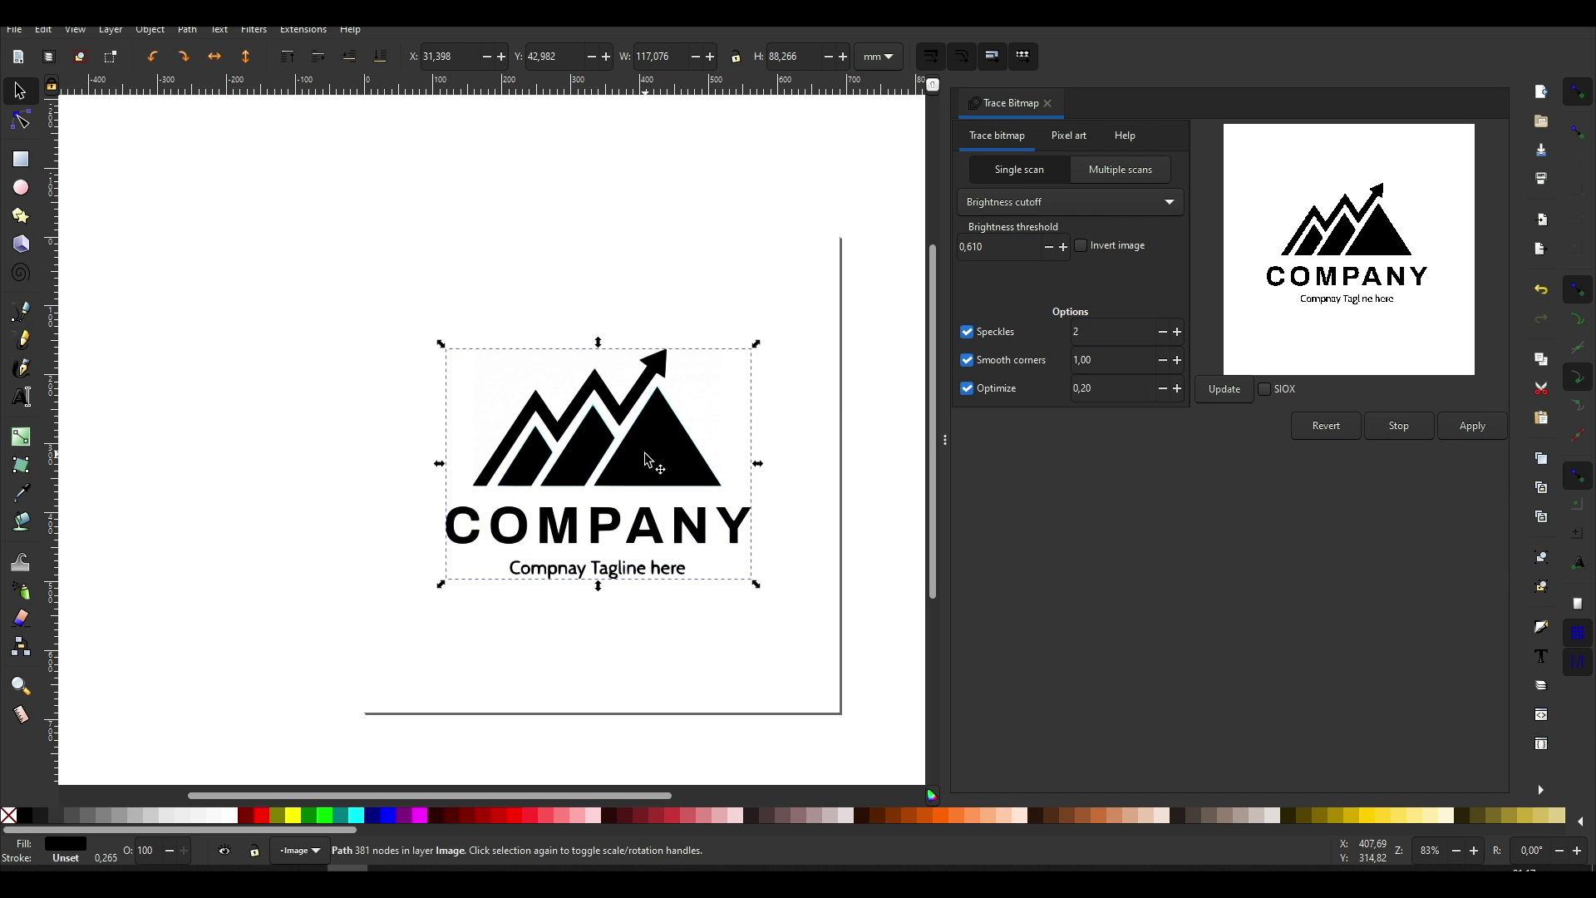
Step: Delete the original logo image from beneath the trace and place the traced logo back within the page
mouse_move(645, 460)
mouse_down()
mouse_move(480, 405)
mouse_move(355, 390)
mouse_up()
click(609, 507)
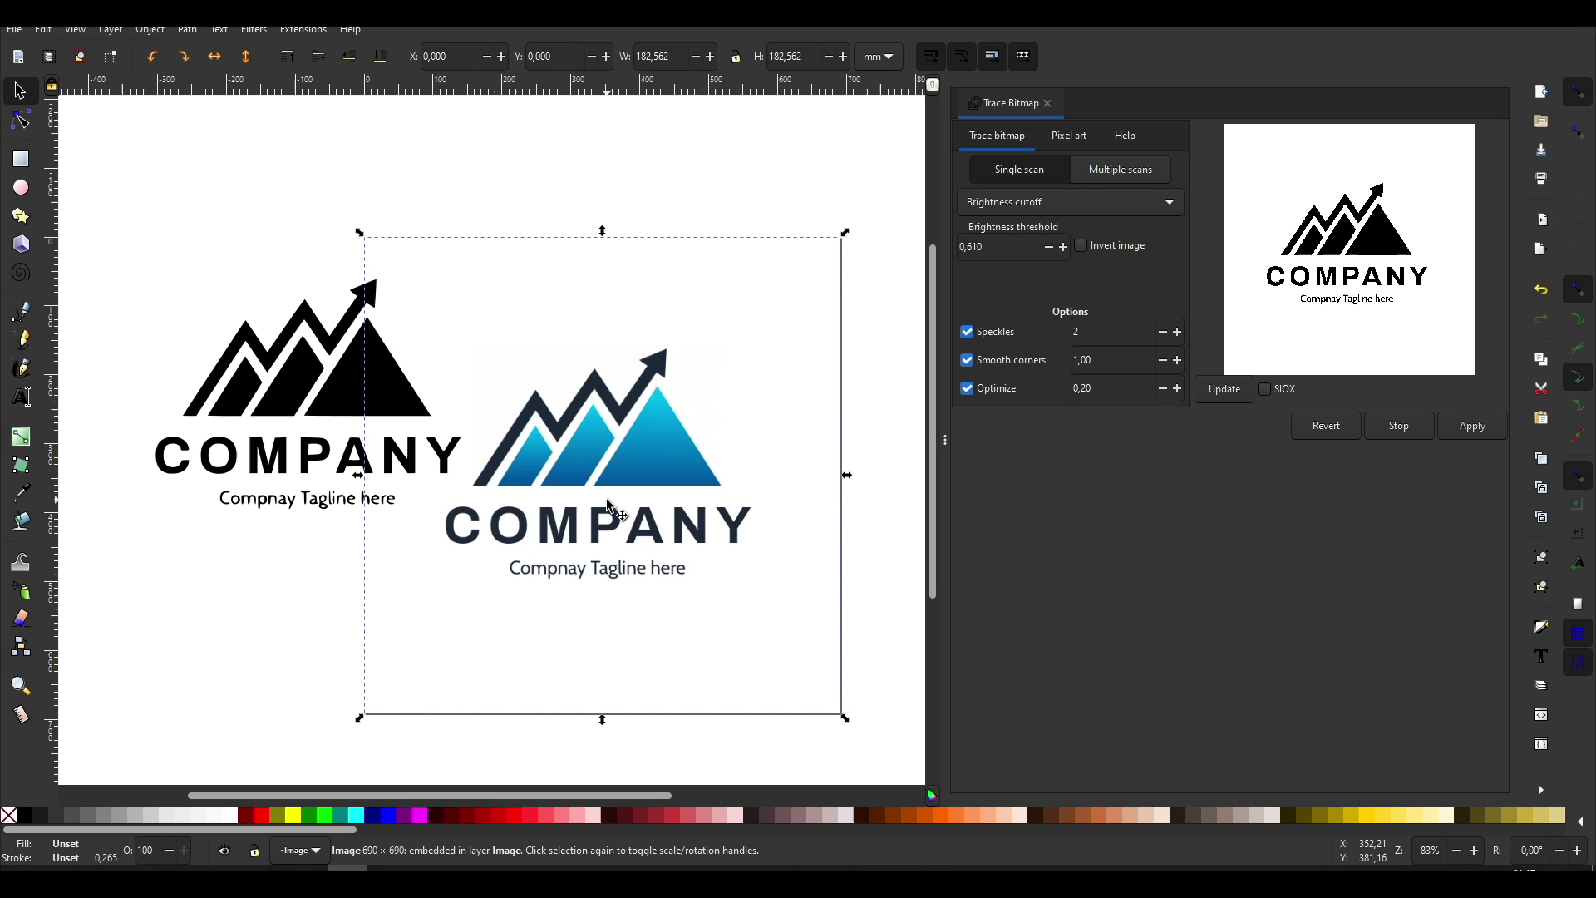
key(Delete)
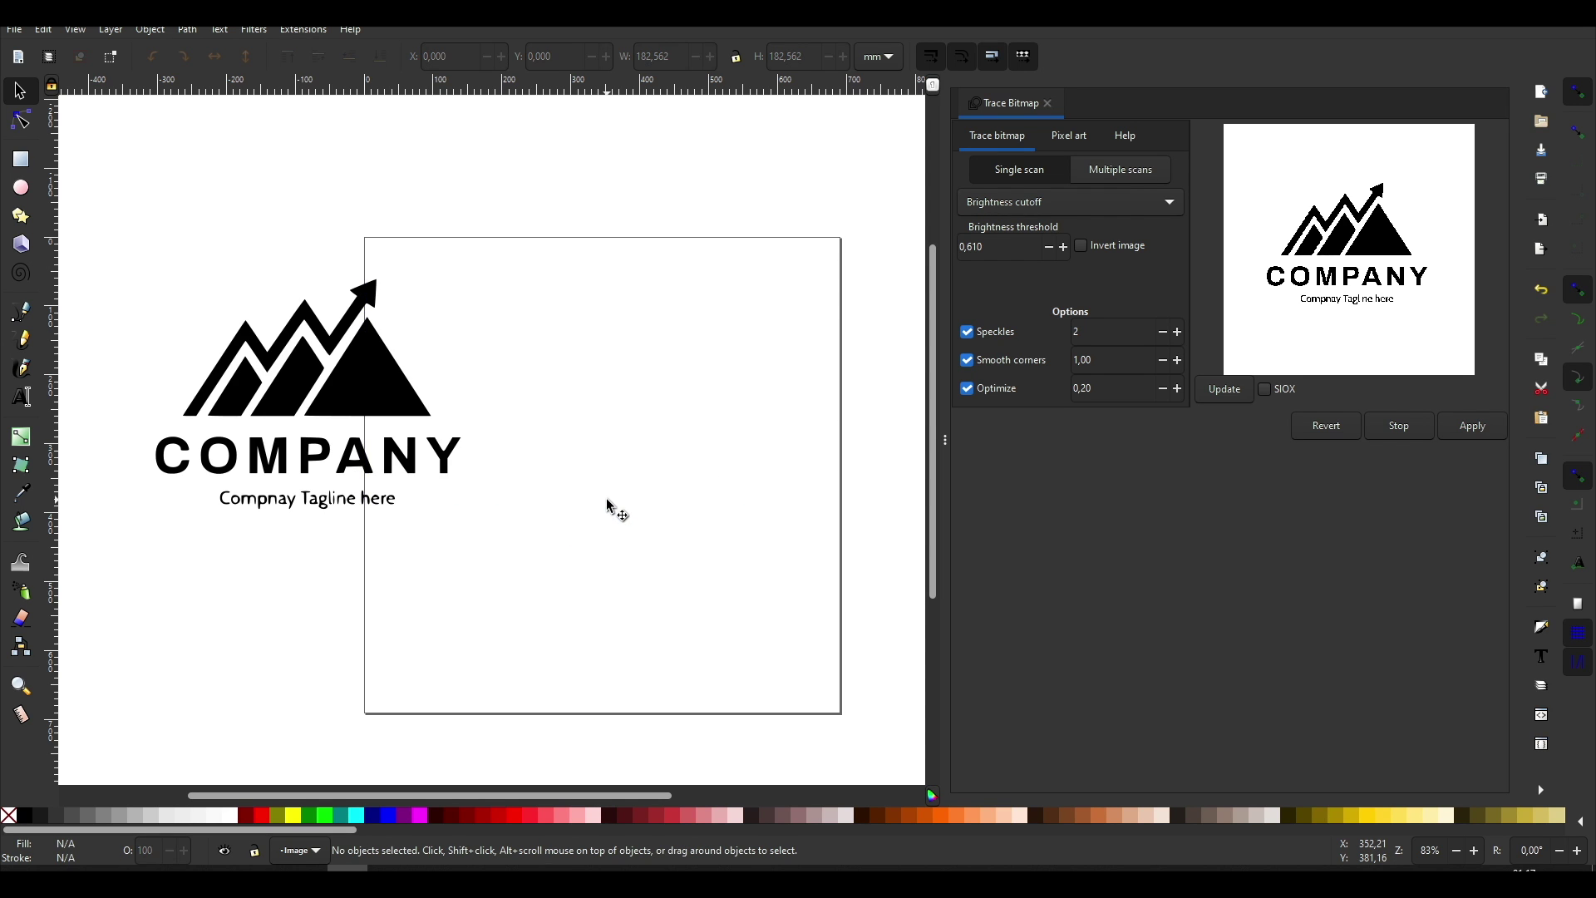
mouse_move(365, 374)
mouse_down()
mouse_move(595, 434)
mouse_move(688, 410)
mouse_up()
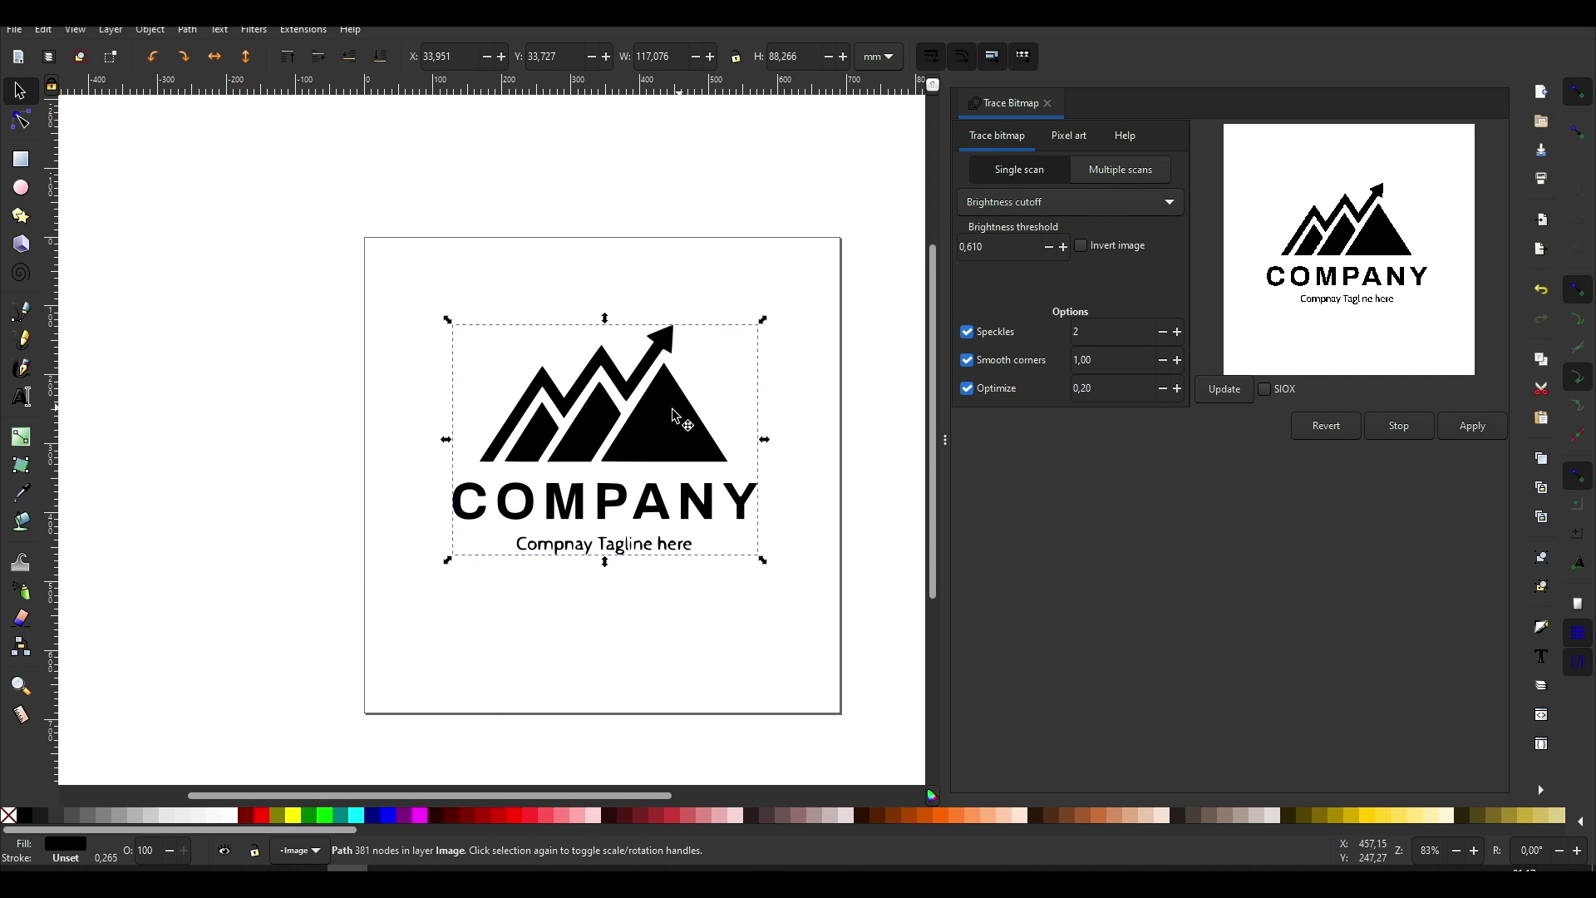
click(414, 381)
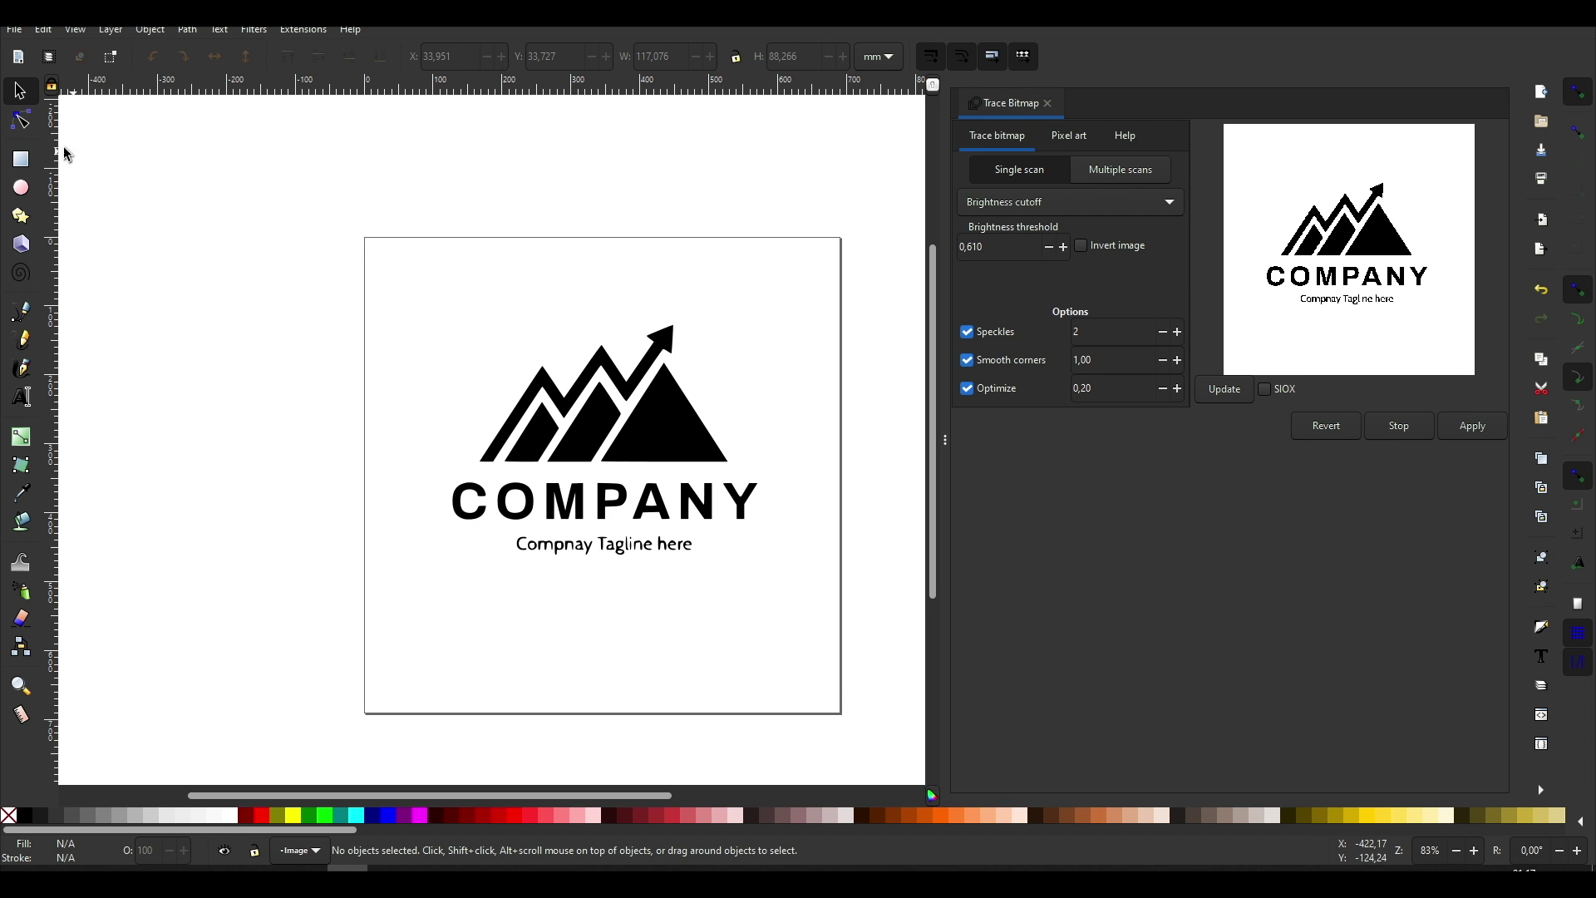
Step: Delete all nodes of the tagline below the word COMPANY from the traced logo path
click(21, 121)
click(582, 546)
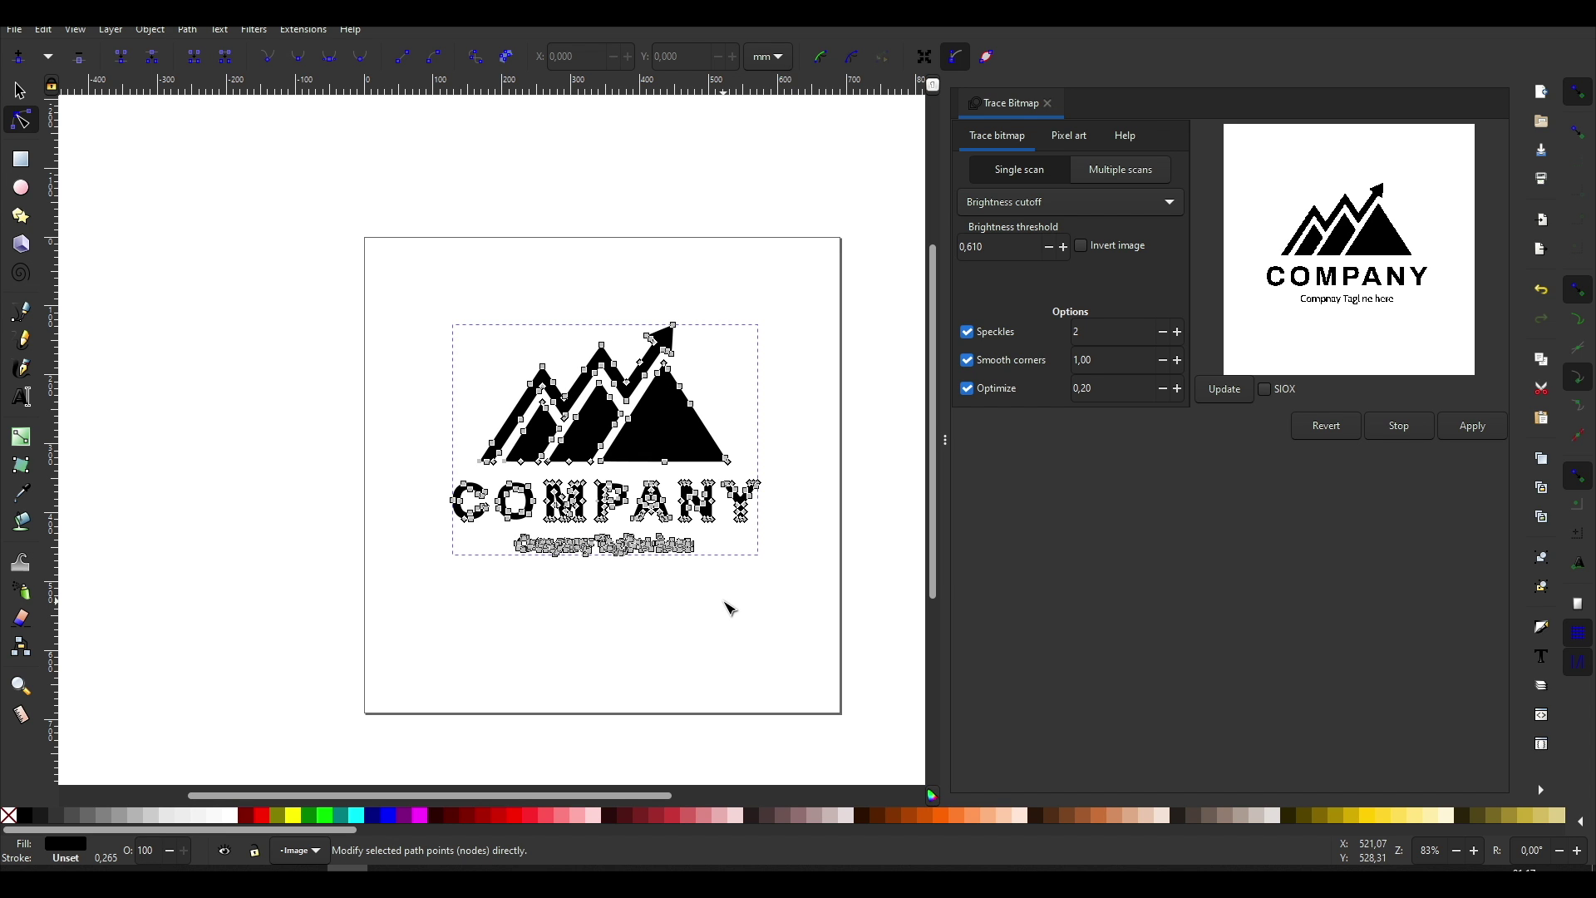
drag(724, 601, 448, 528)
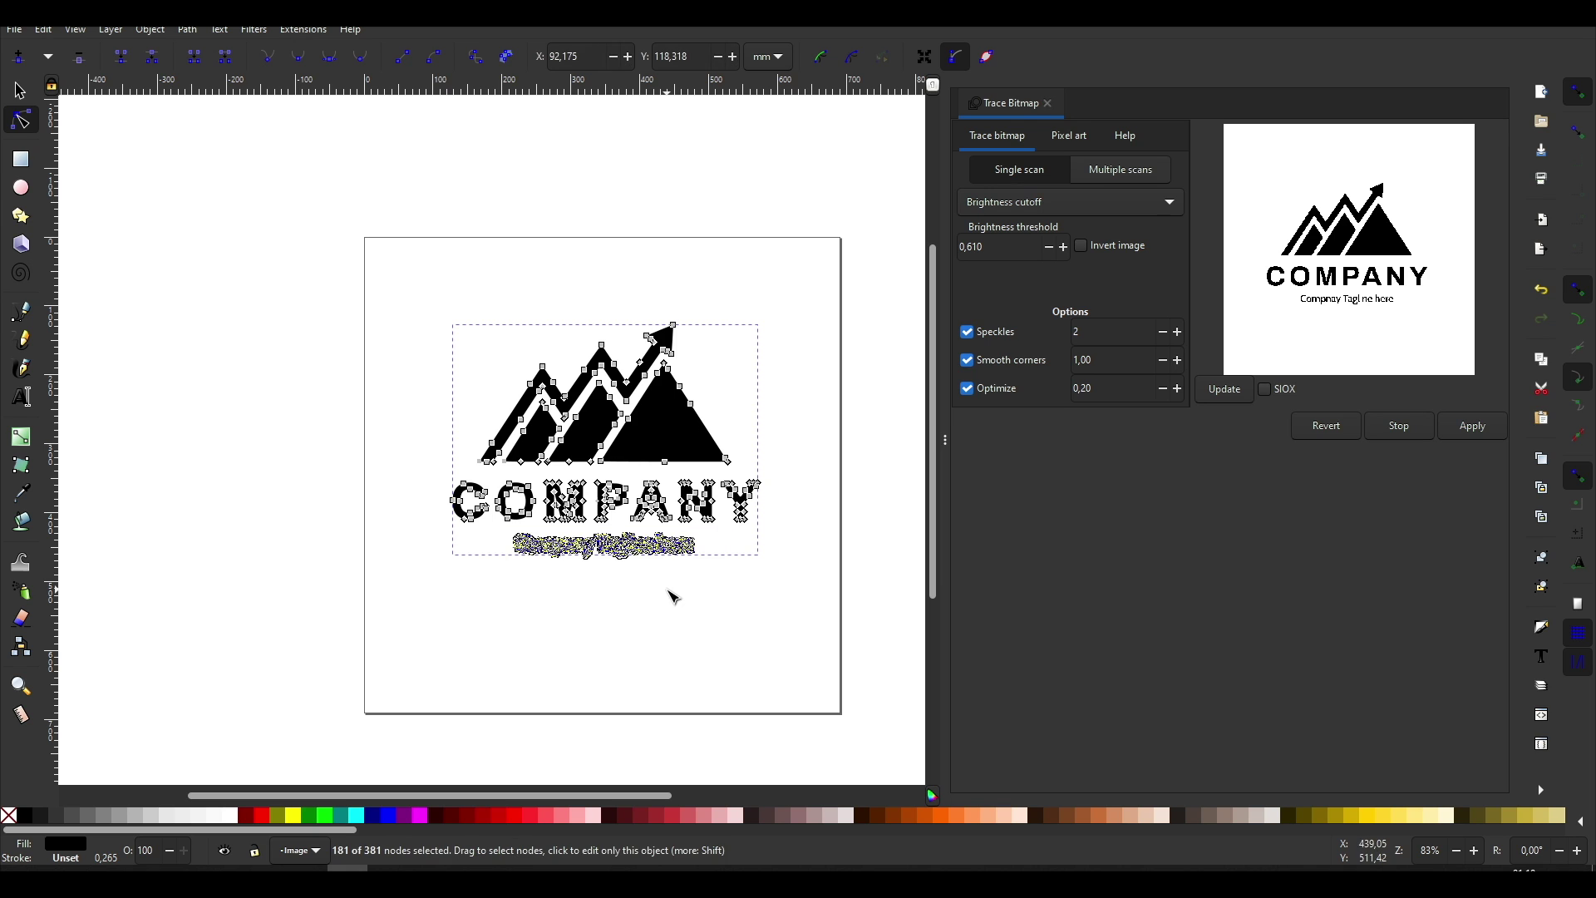
key(Delete)
key(s)
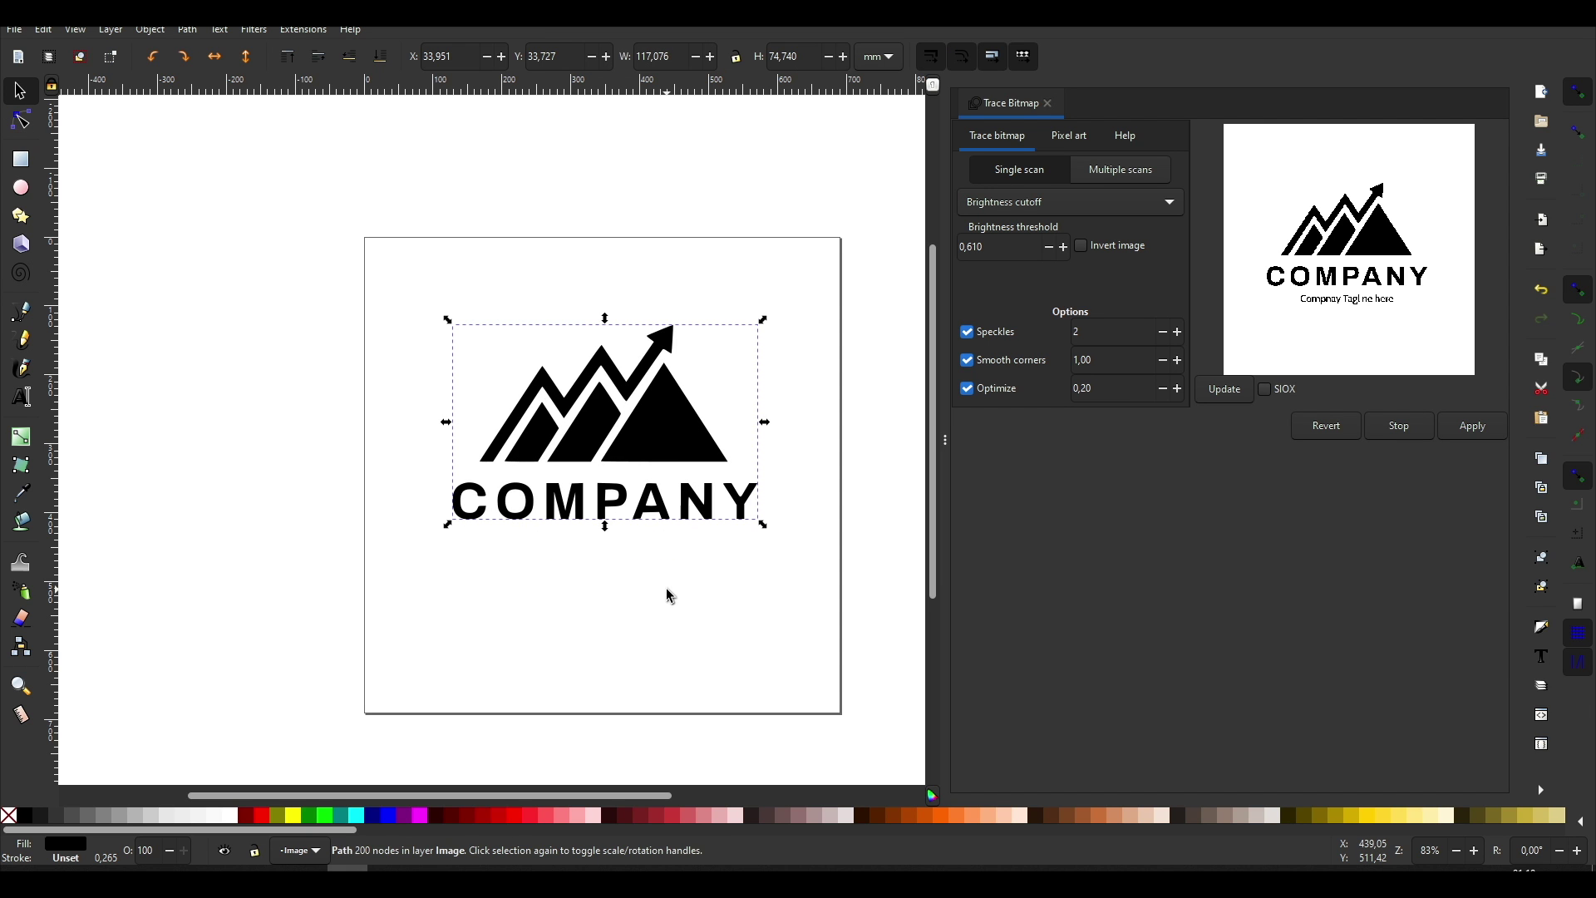
click(685, 591)
Step: Examine the edges and overall shape of the traced logo at close and full view
ctrl+scroll(652, 433, up, 2)
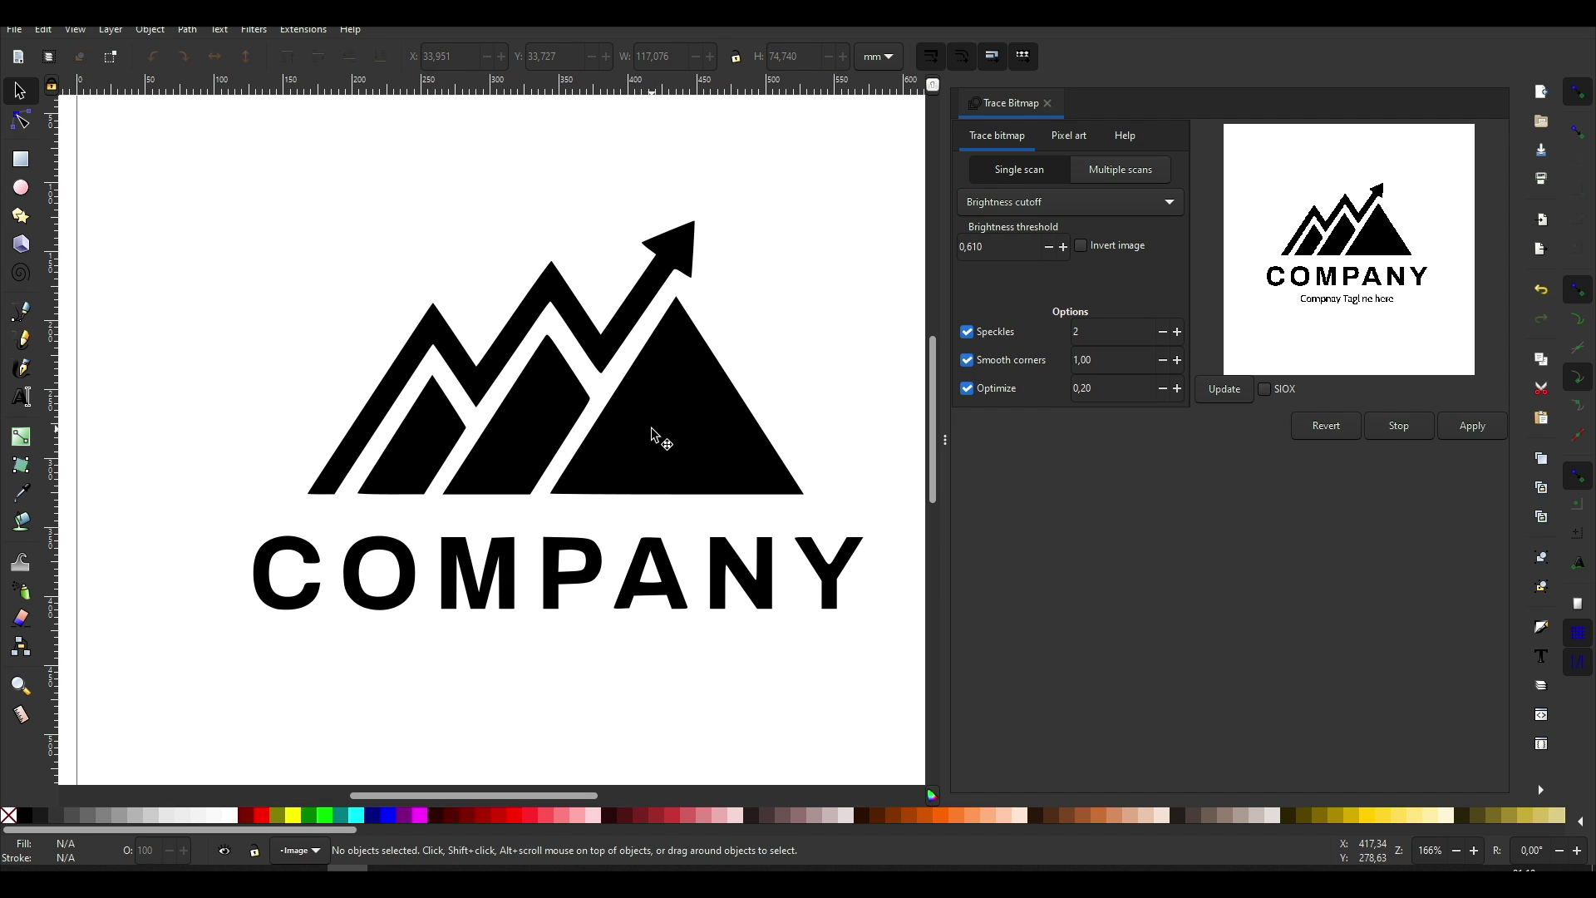
click(723, 441)
ctrl+scroll(723, 442, down, 1)
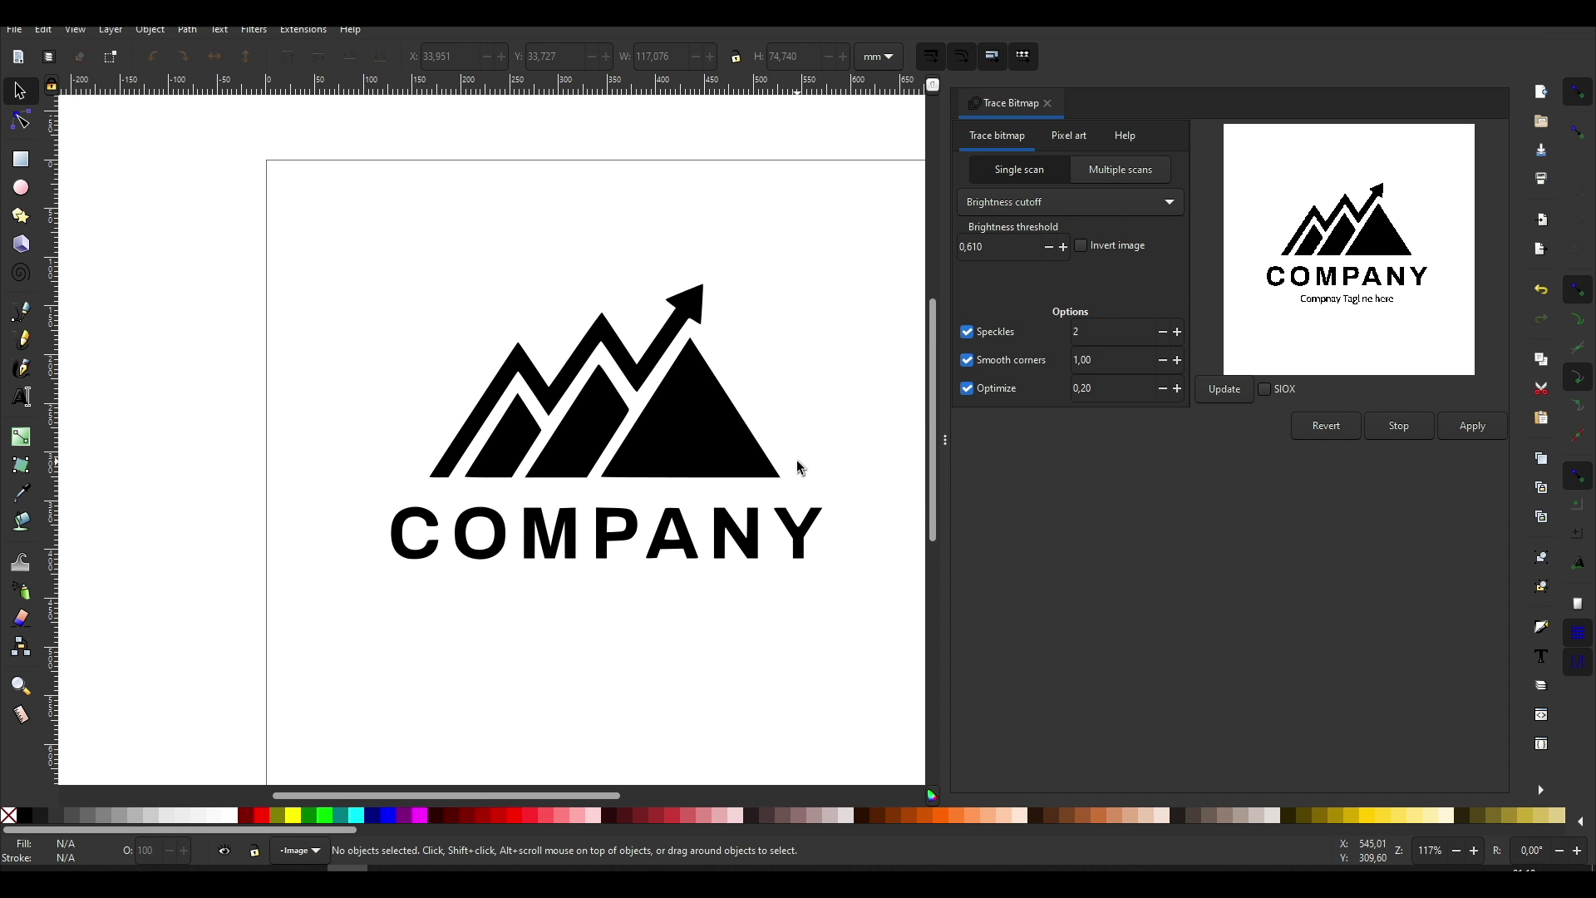
scroll(802, 456, right, 3)
ctrl+scroll(587, 448, up, 5)
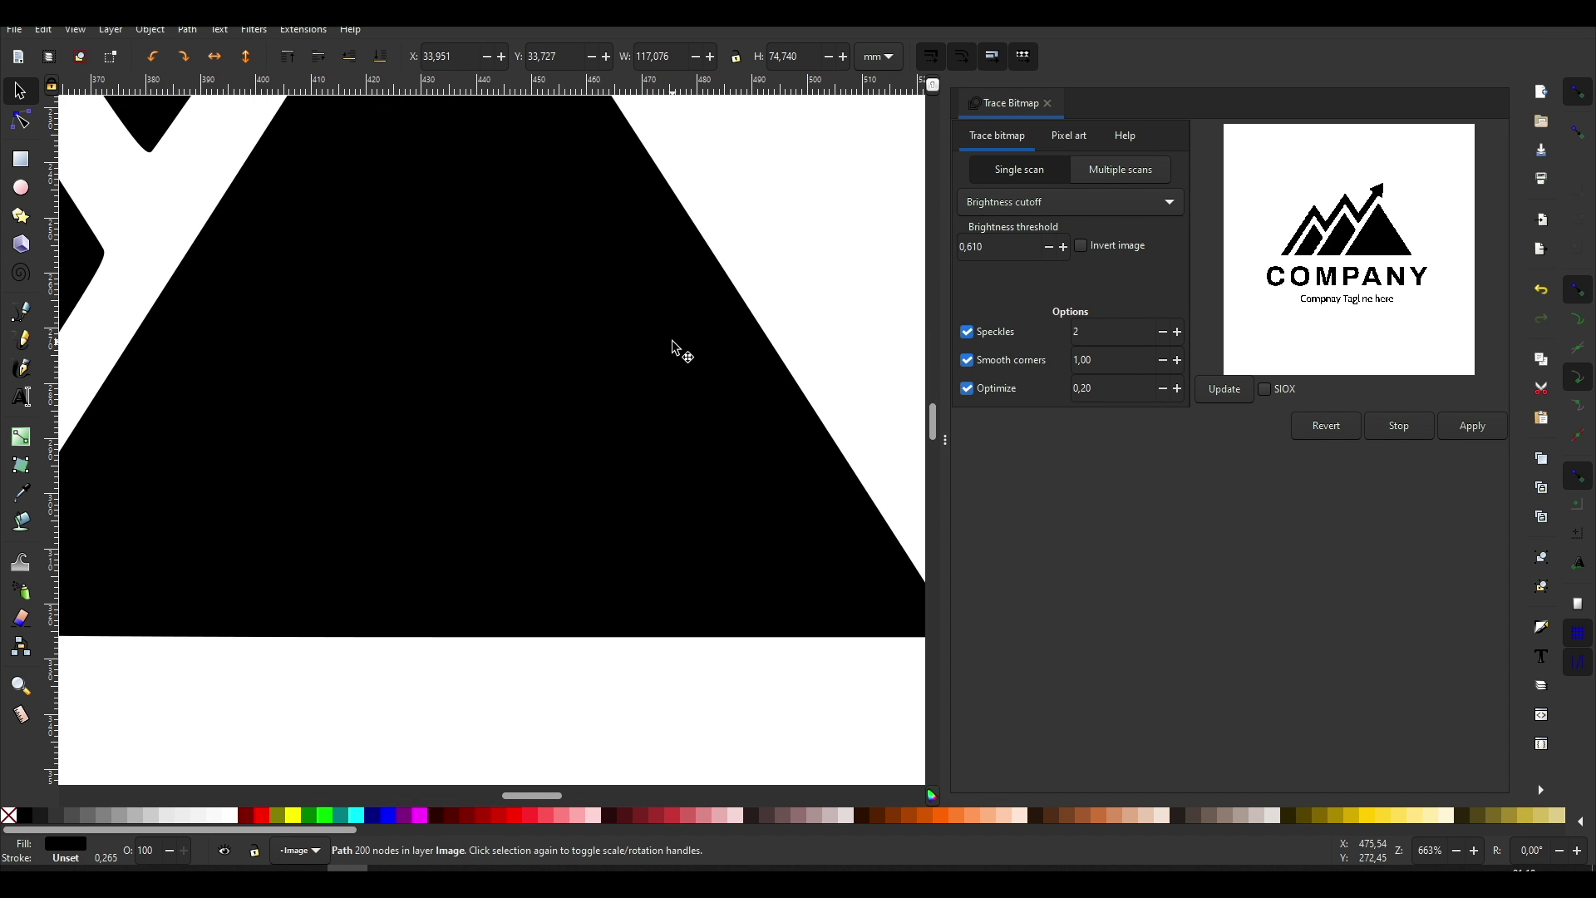
ctrl+scroll(788, 257, up, 4)
ctrl+scroll(686, 345, down, 10)
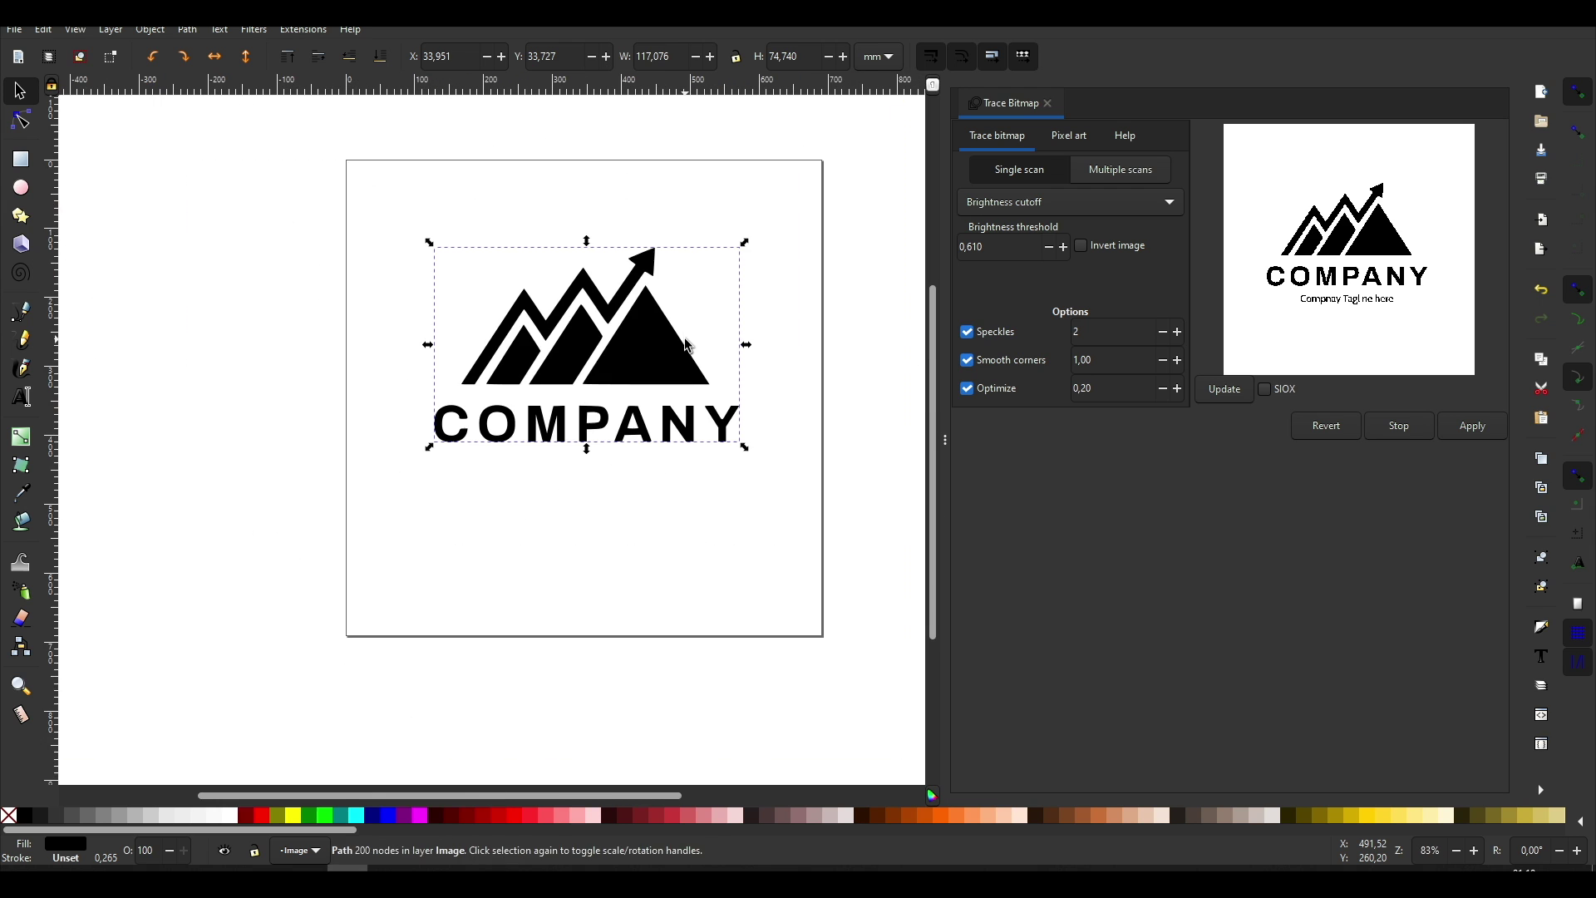
ctrl+scroll(686, 345, up, 2)
scroll(686, 345, up, 2)
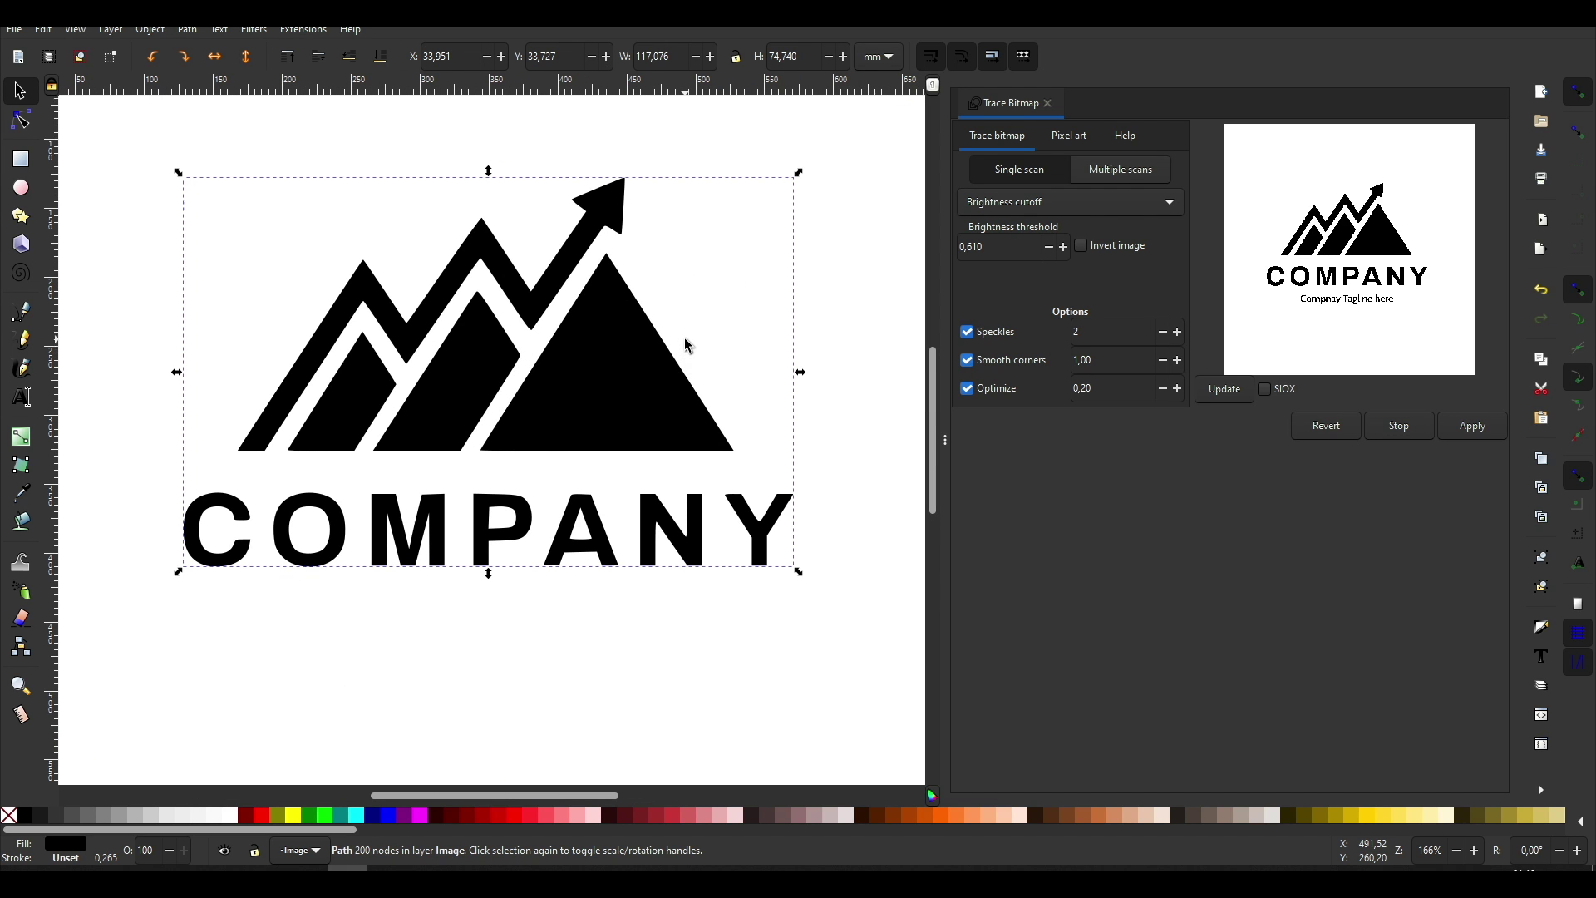
scroll(687, 344, up, 1)
scroll(687, 345, right, 1)
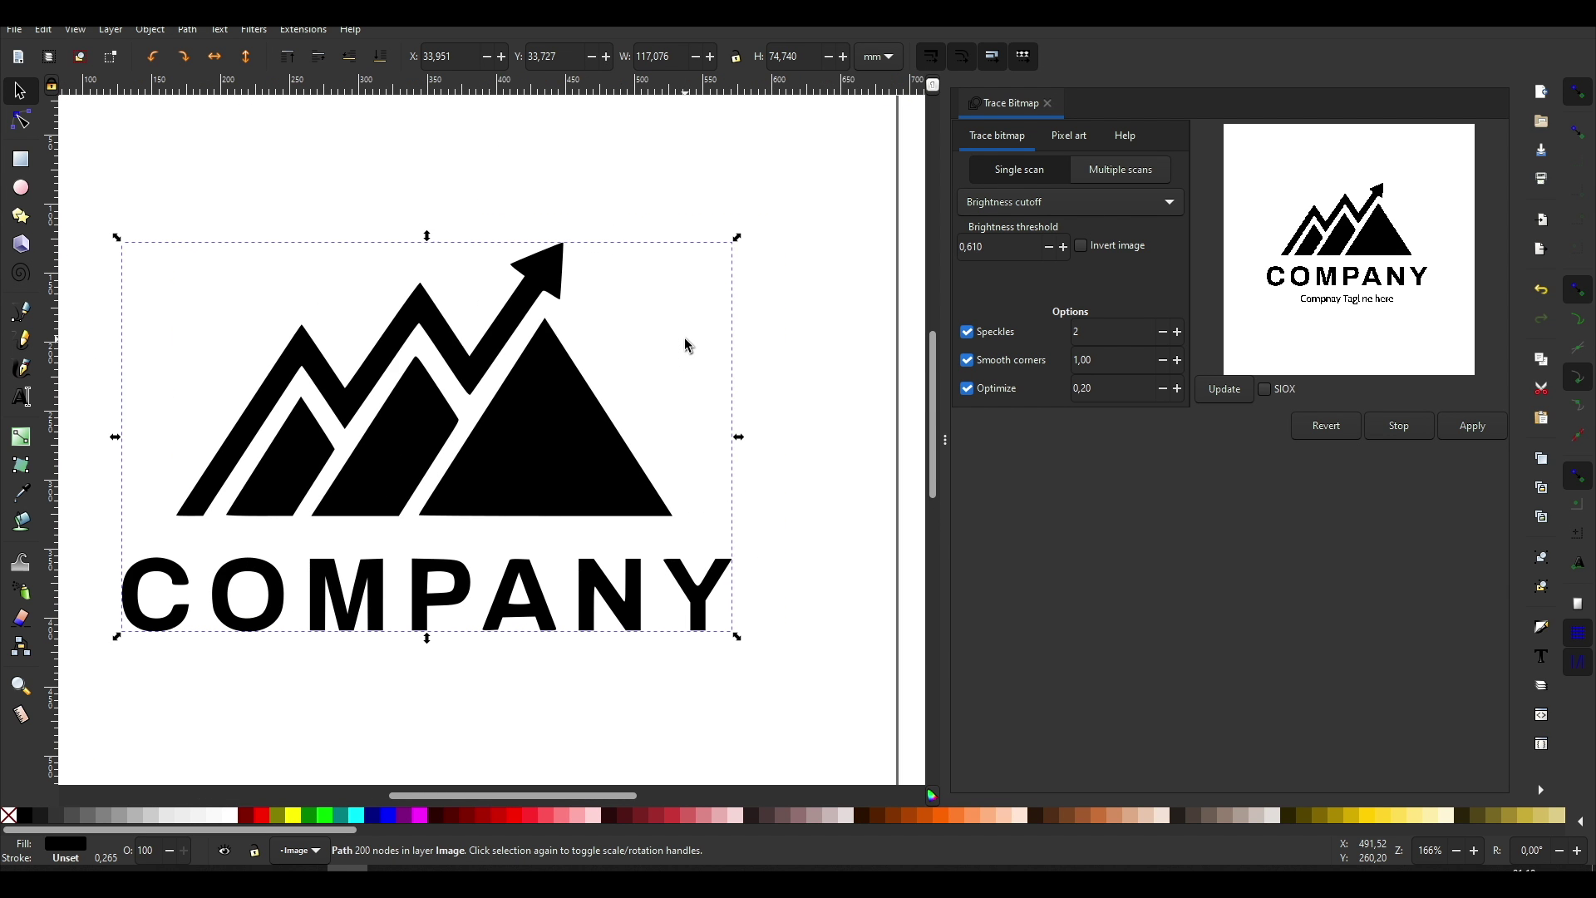
ctrl+scroll(678, 412, down, 2)
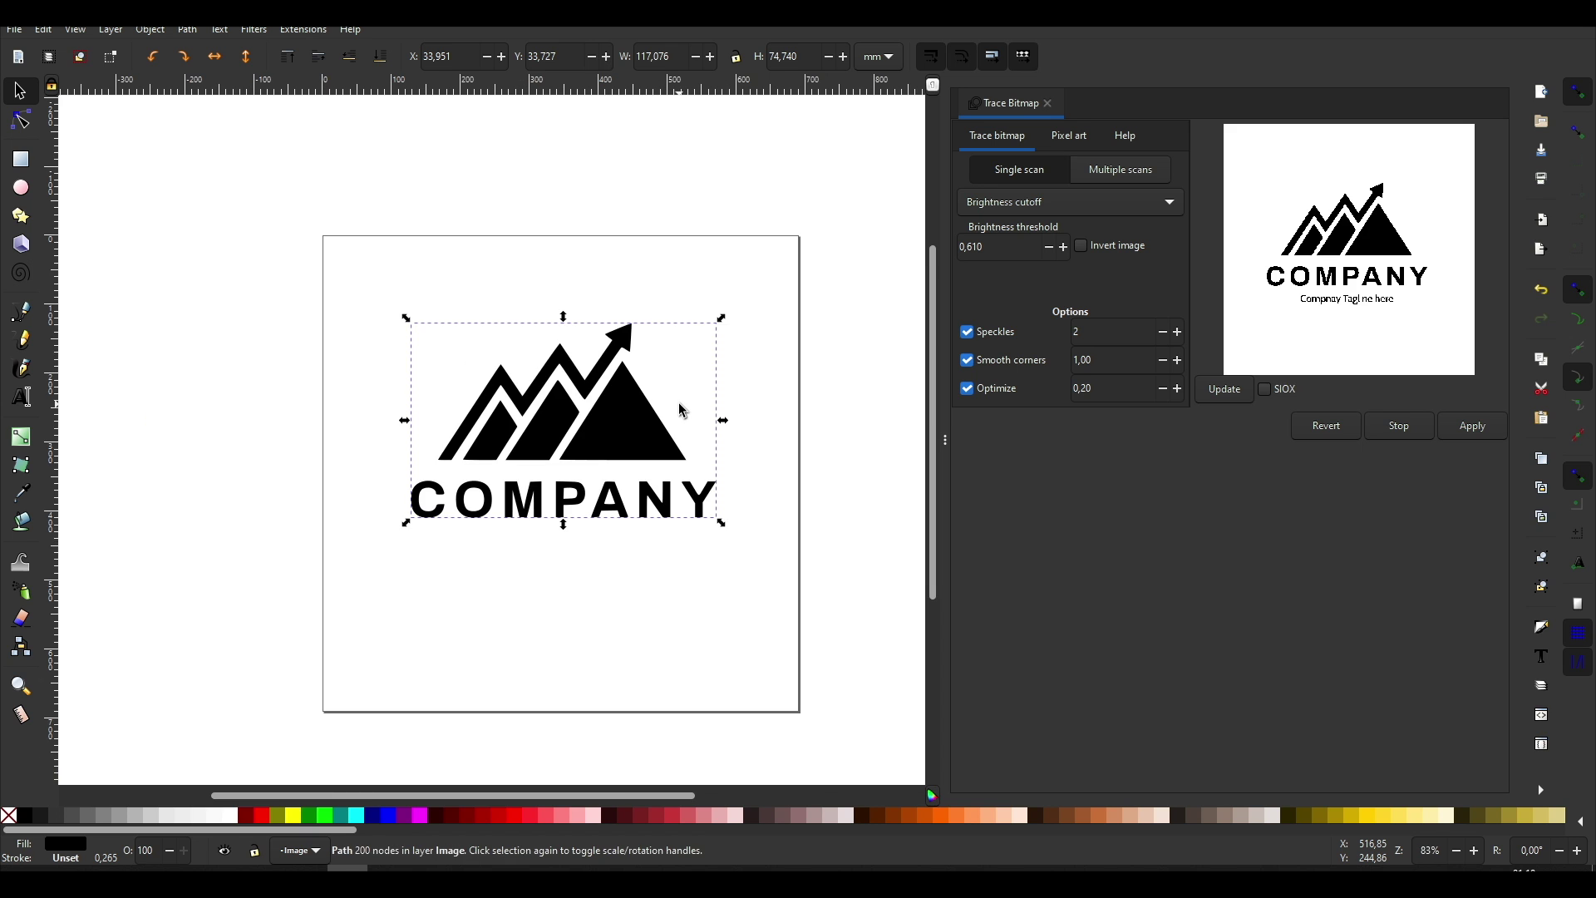
Step: Delete the traced logo and open the image file tree.jpg with its import settings accepted
key(Delete)
key(ctrl+o)
double_click(423, 137)
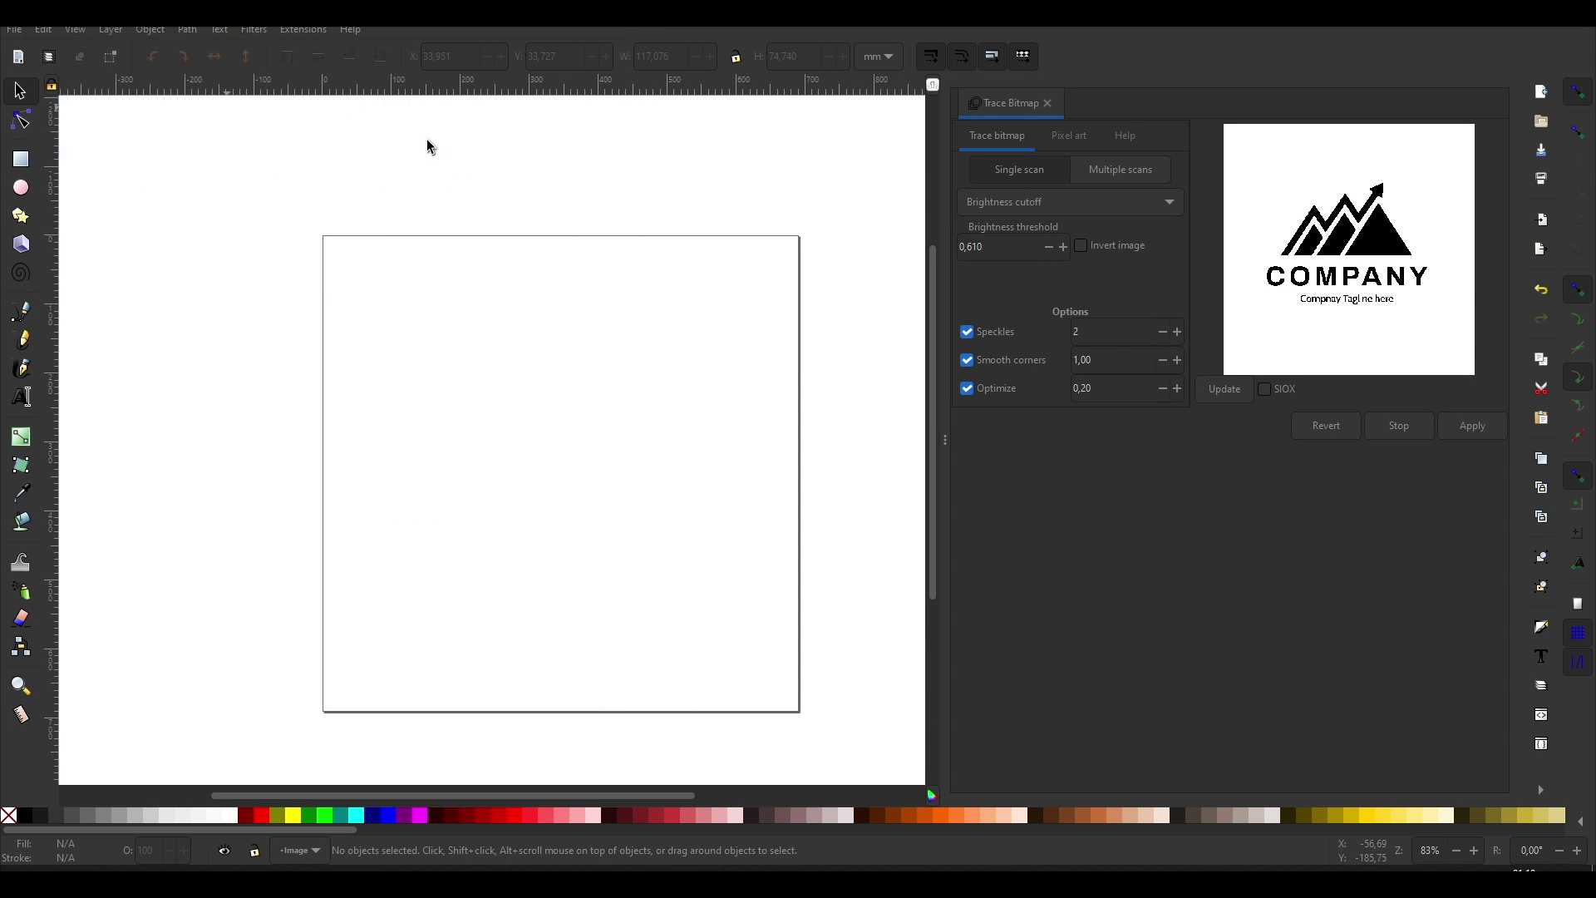
click(257, 229)
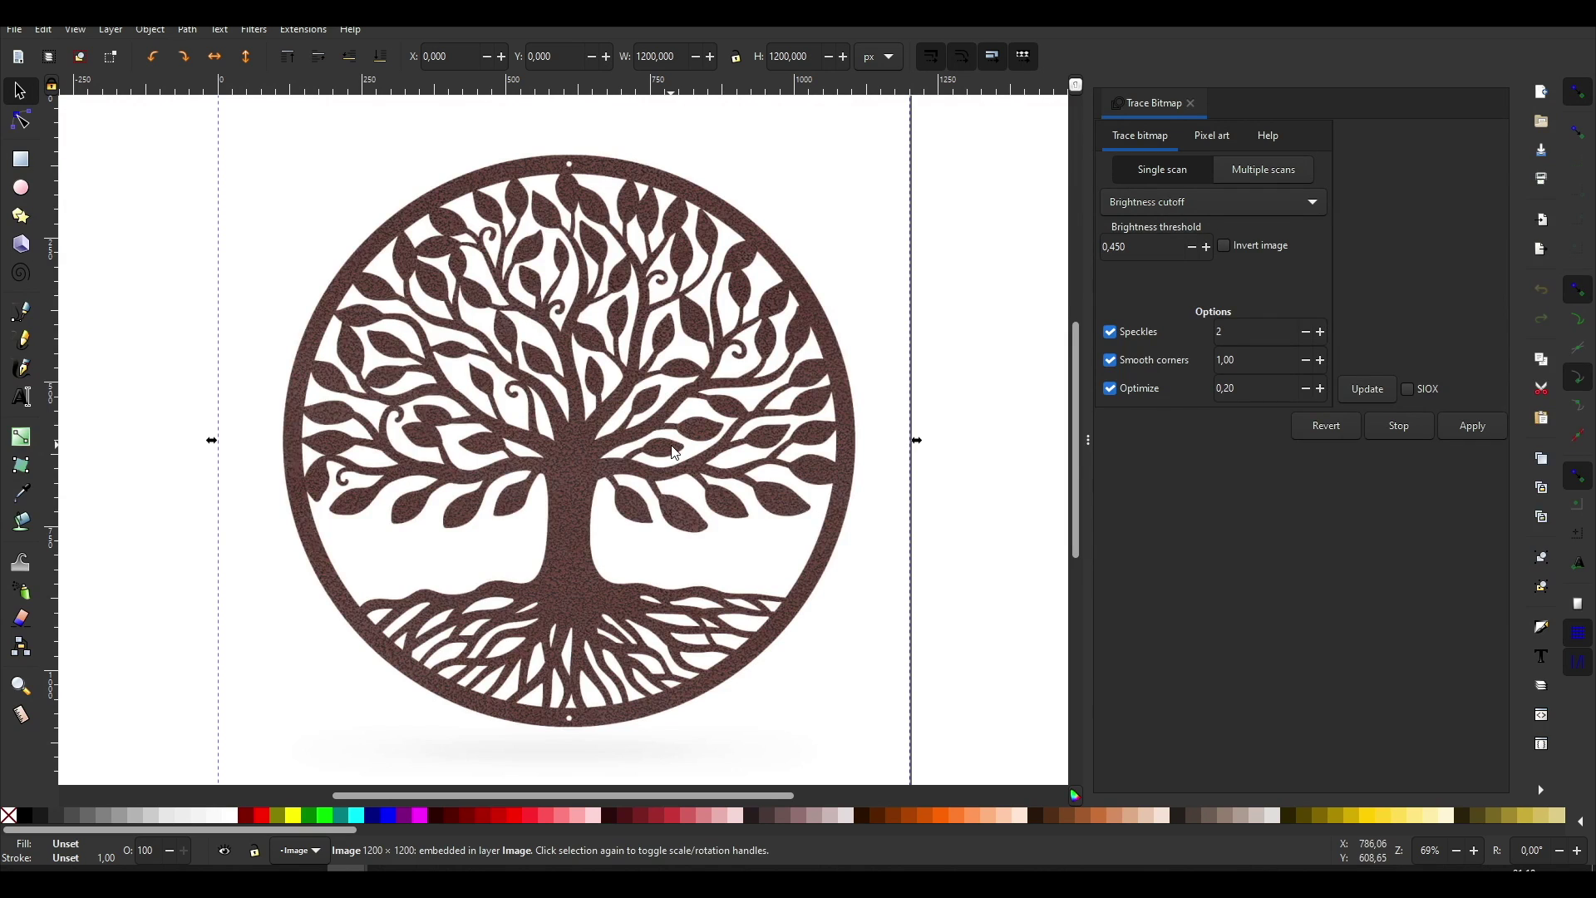
Step: Preview and apply a single-scan Brightness cutoff trace of the tree image at threshold 0,450
scroll(675, 453, down, 1)
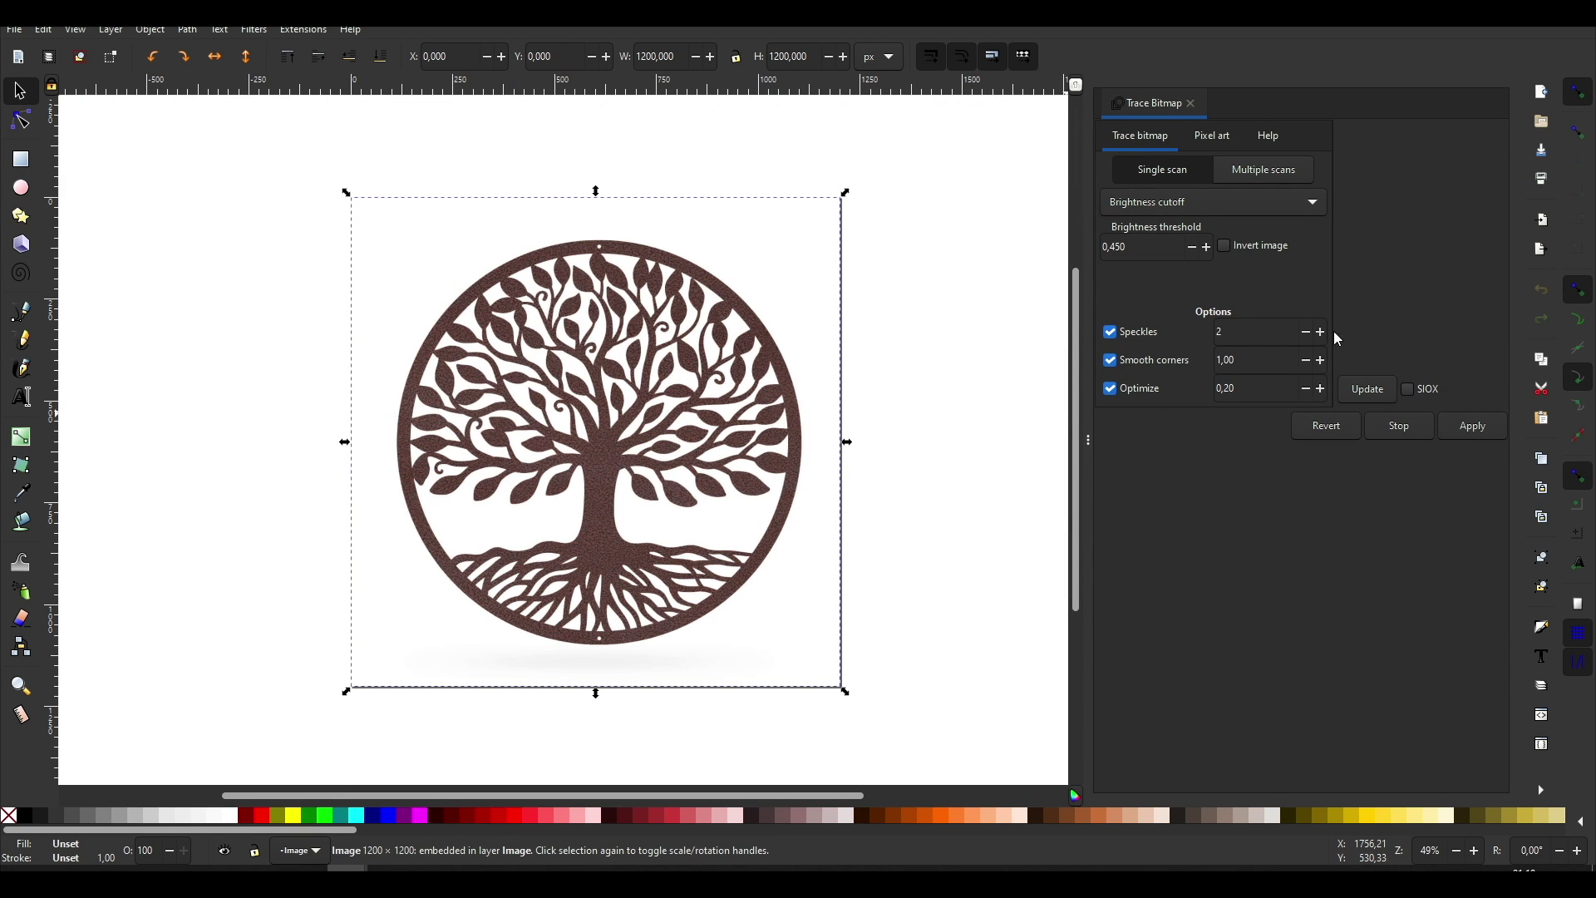
click(1368, 396)
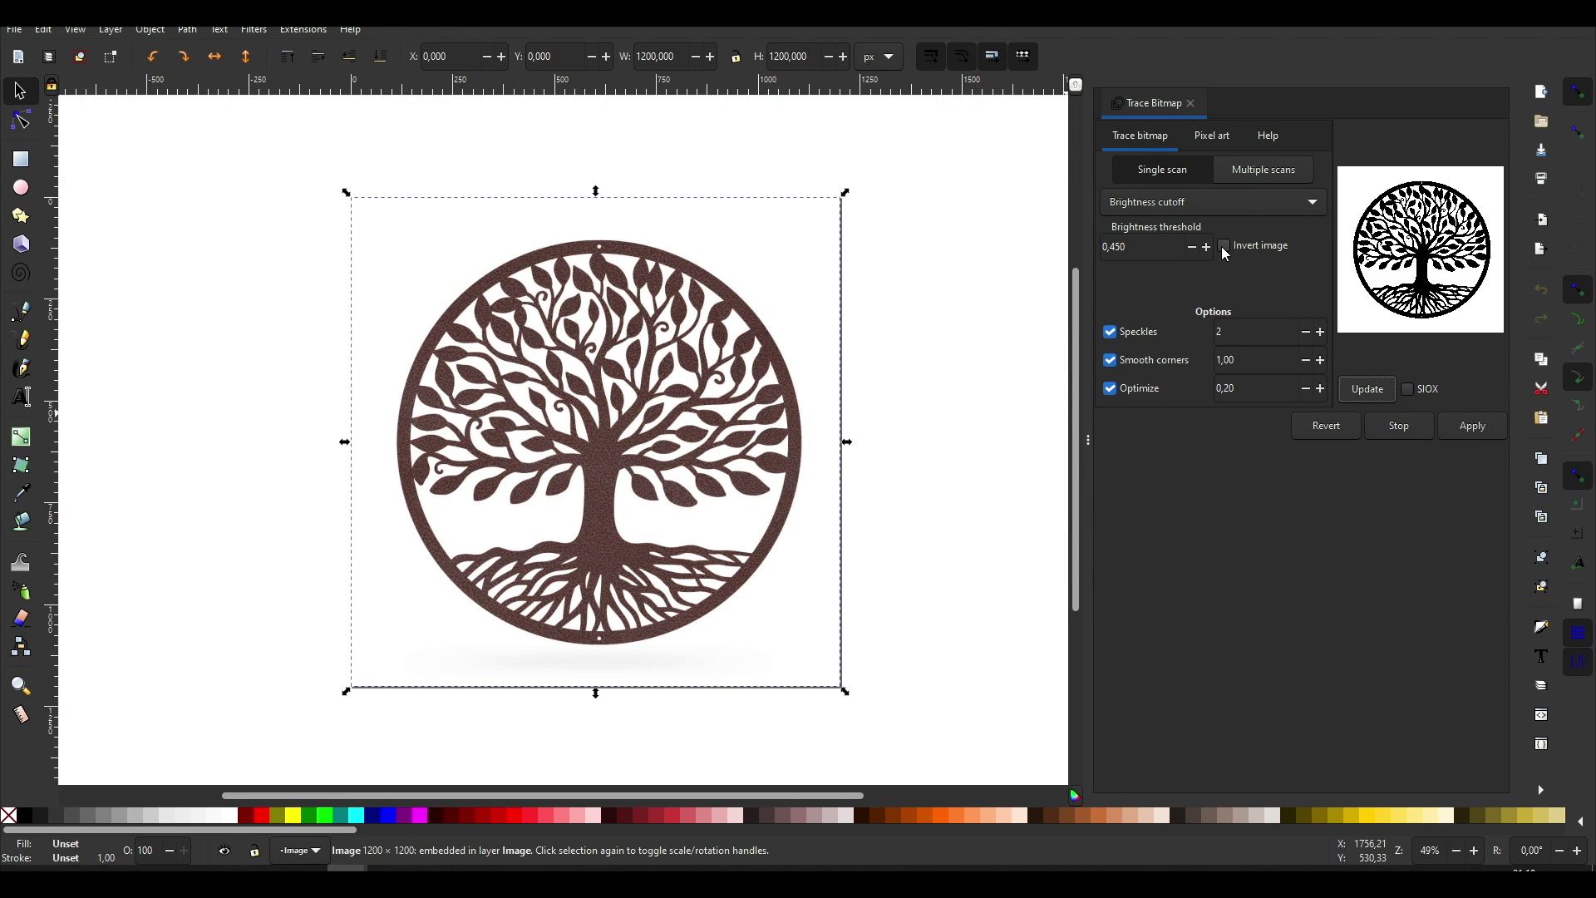
click(1472, 433)
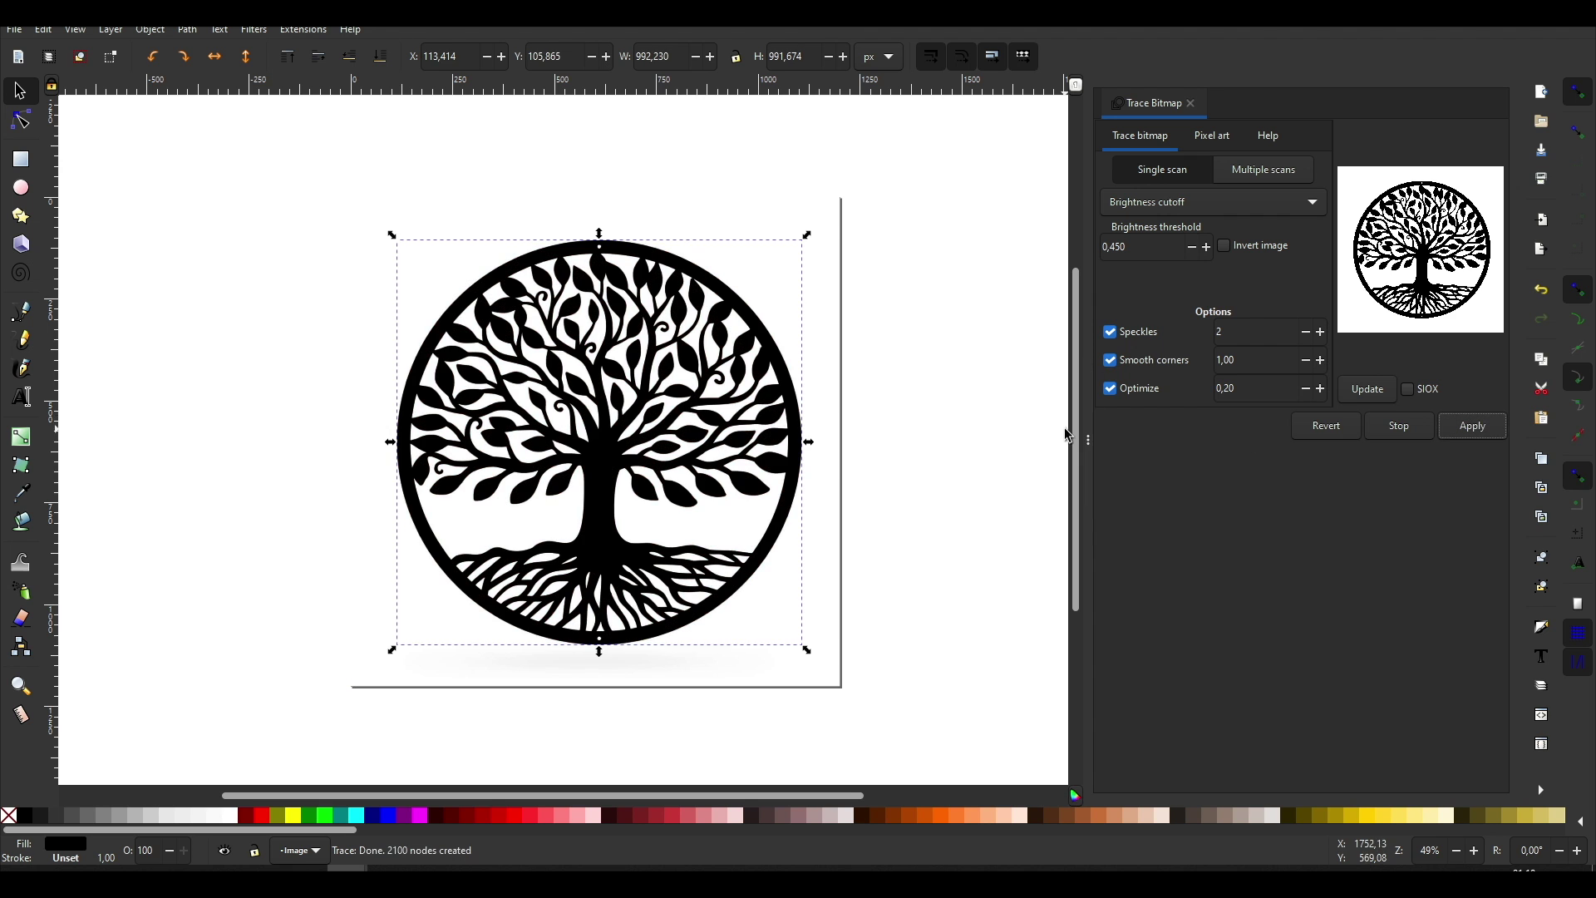
Step: Shift the traced tree slightly up and left, and delete the original tree image beneath it
scroll(646, 395, up, 2)
scroll(499, 463, up, 3)
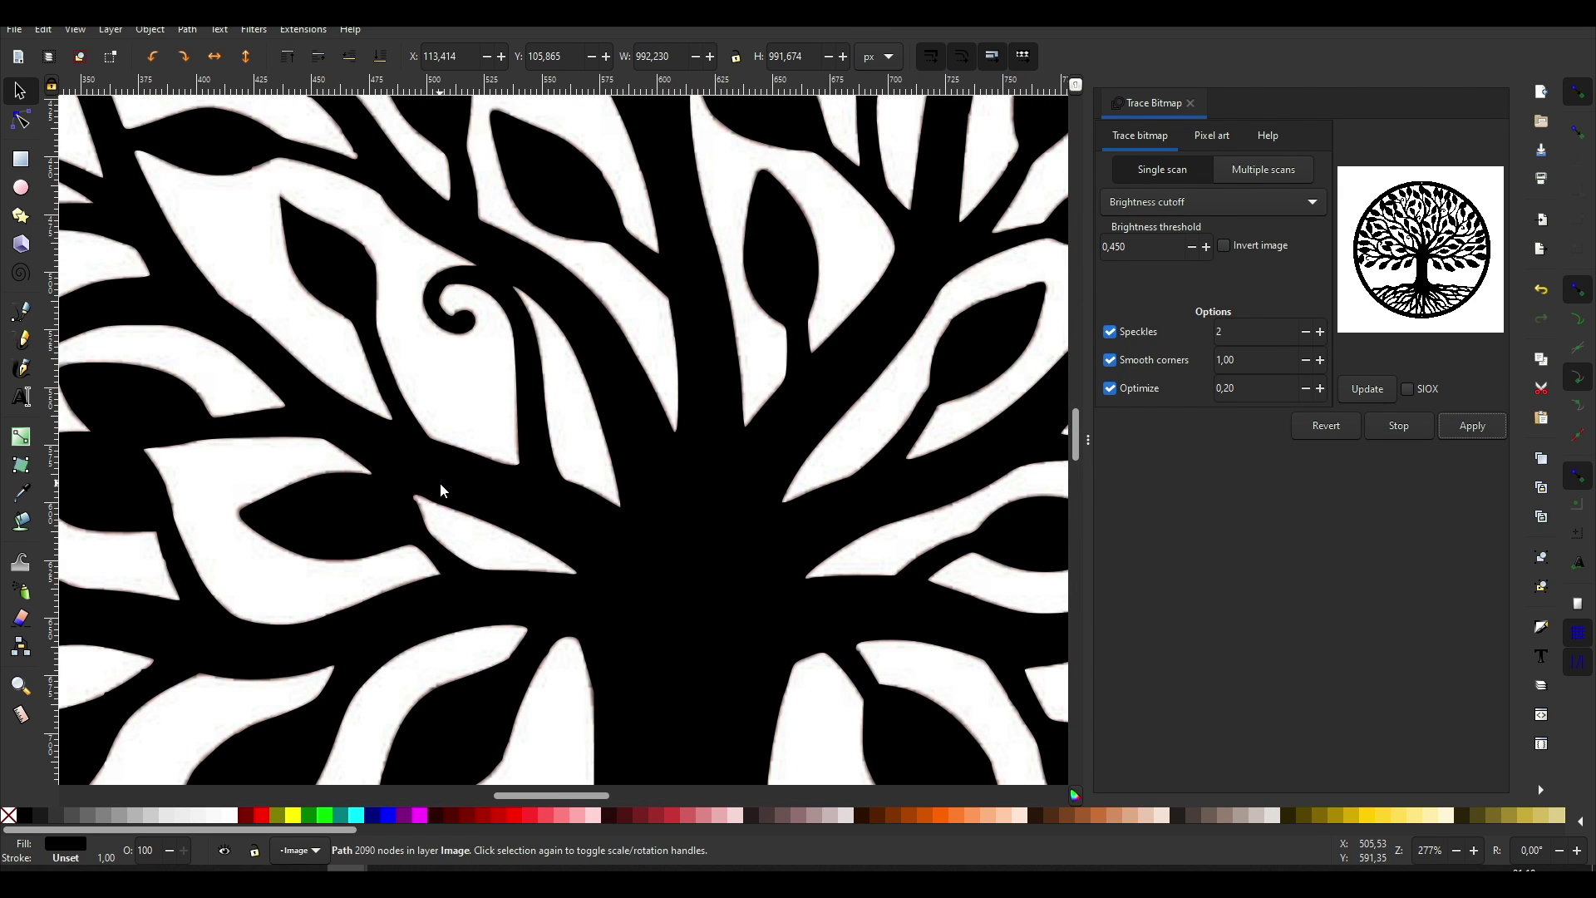
scroll(441, 491, down, 5)
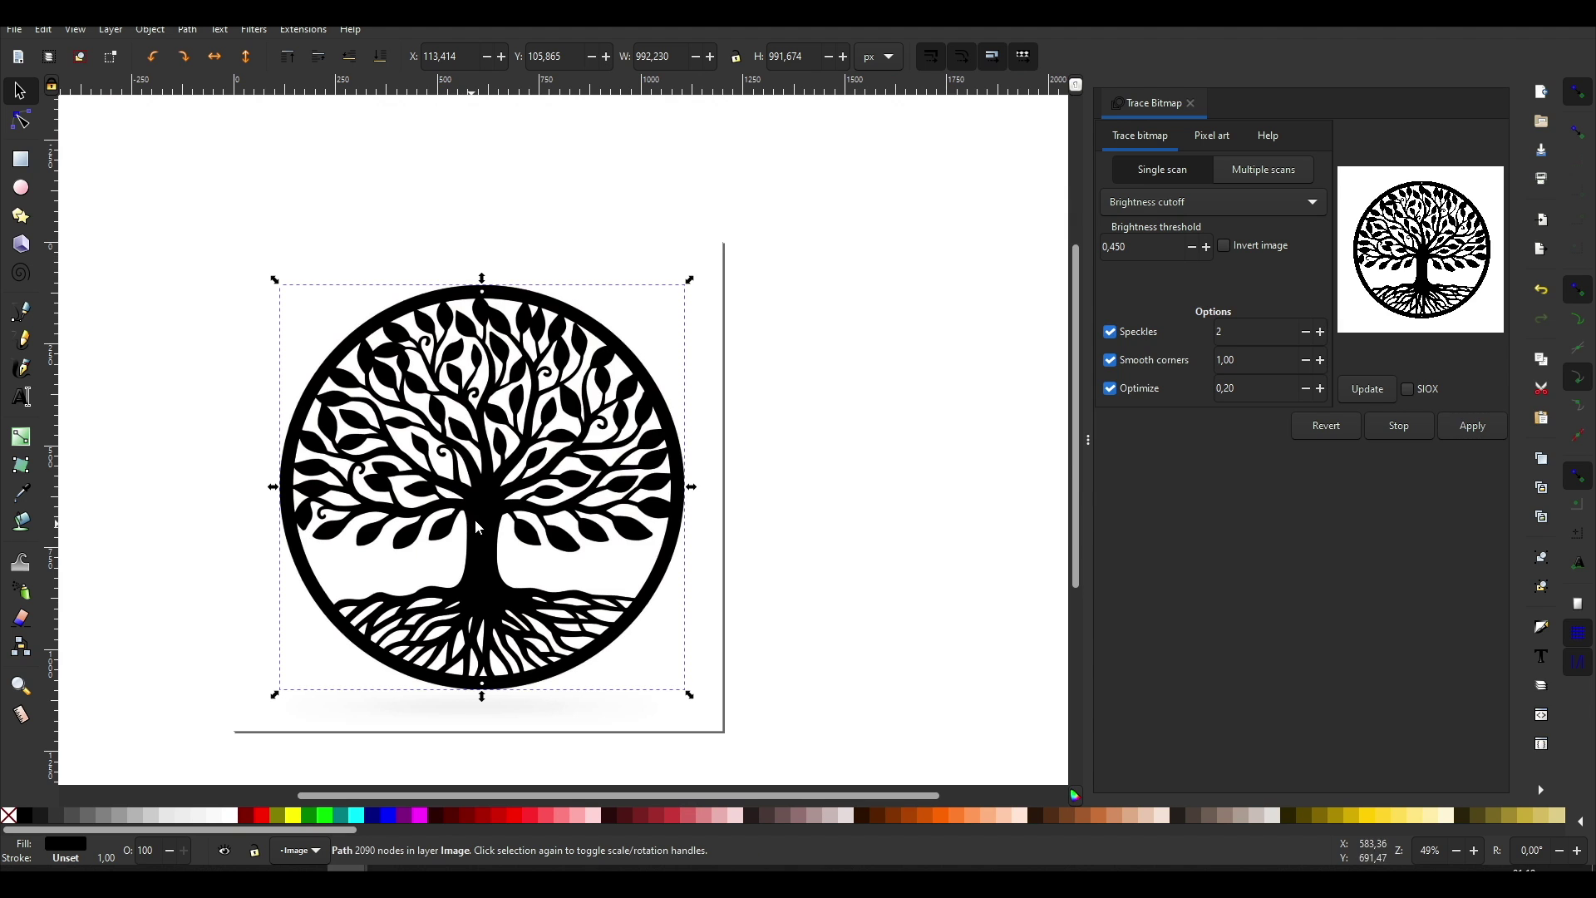
mouse_move(478, 526)
mouse_down()
mouse_move(810, 526)
mouse_move(480, 521)
mouse_up()
click(582, 534)
key(Delete)
click(741, 534)
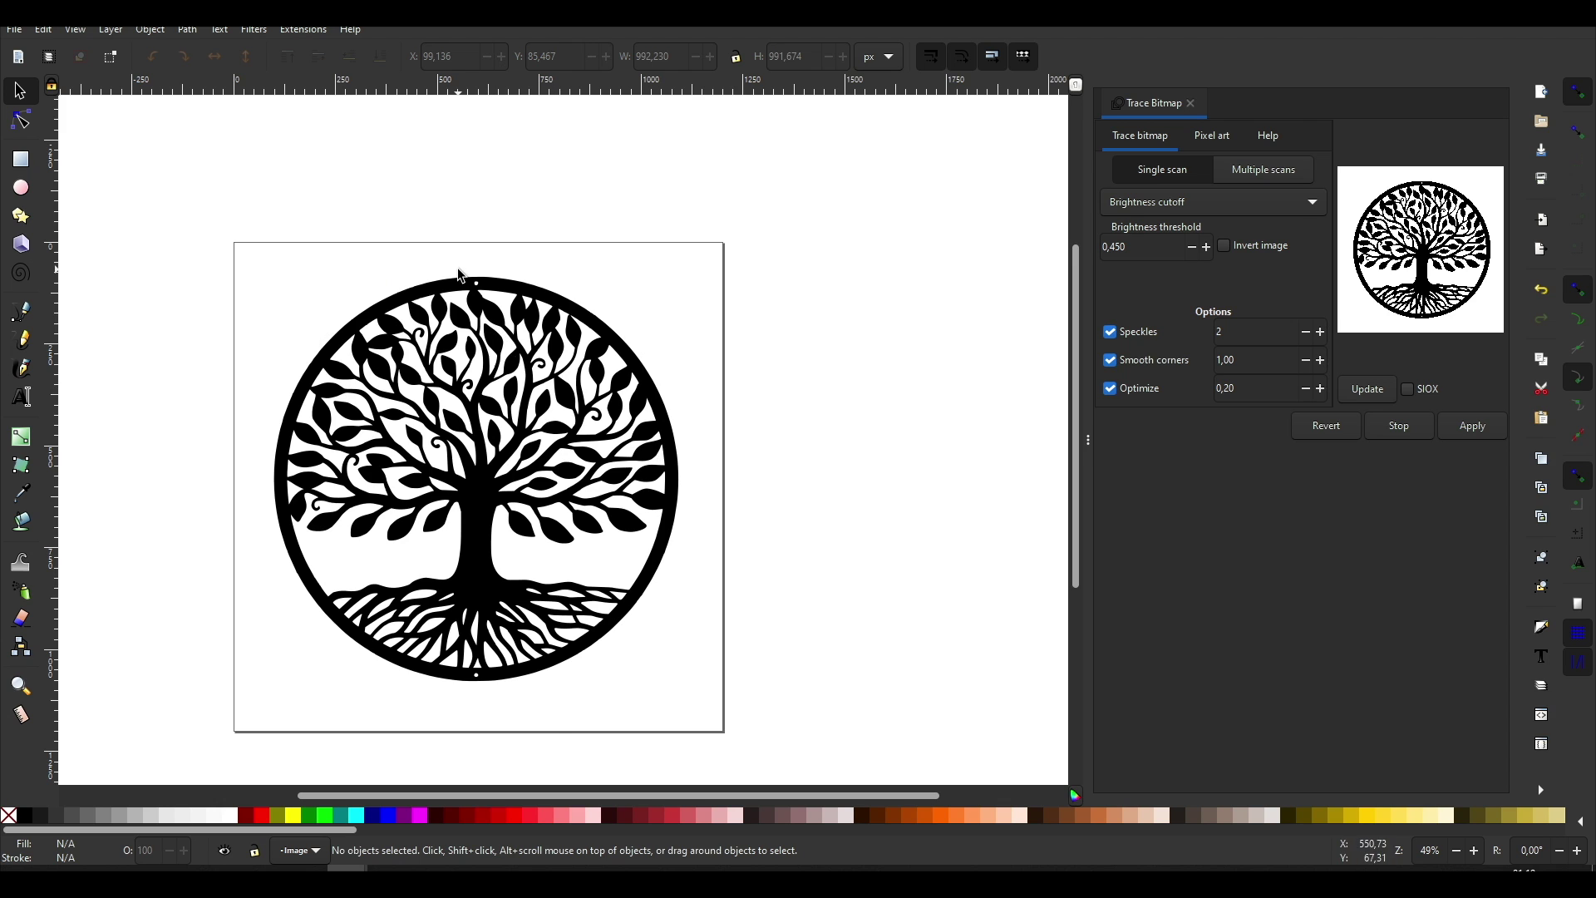
Step: Delete the nodes forming the small round hole at the top of the traced tree's outer ring
scroll(458, 275, up, 6)
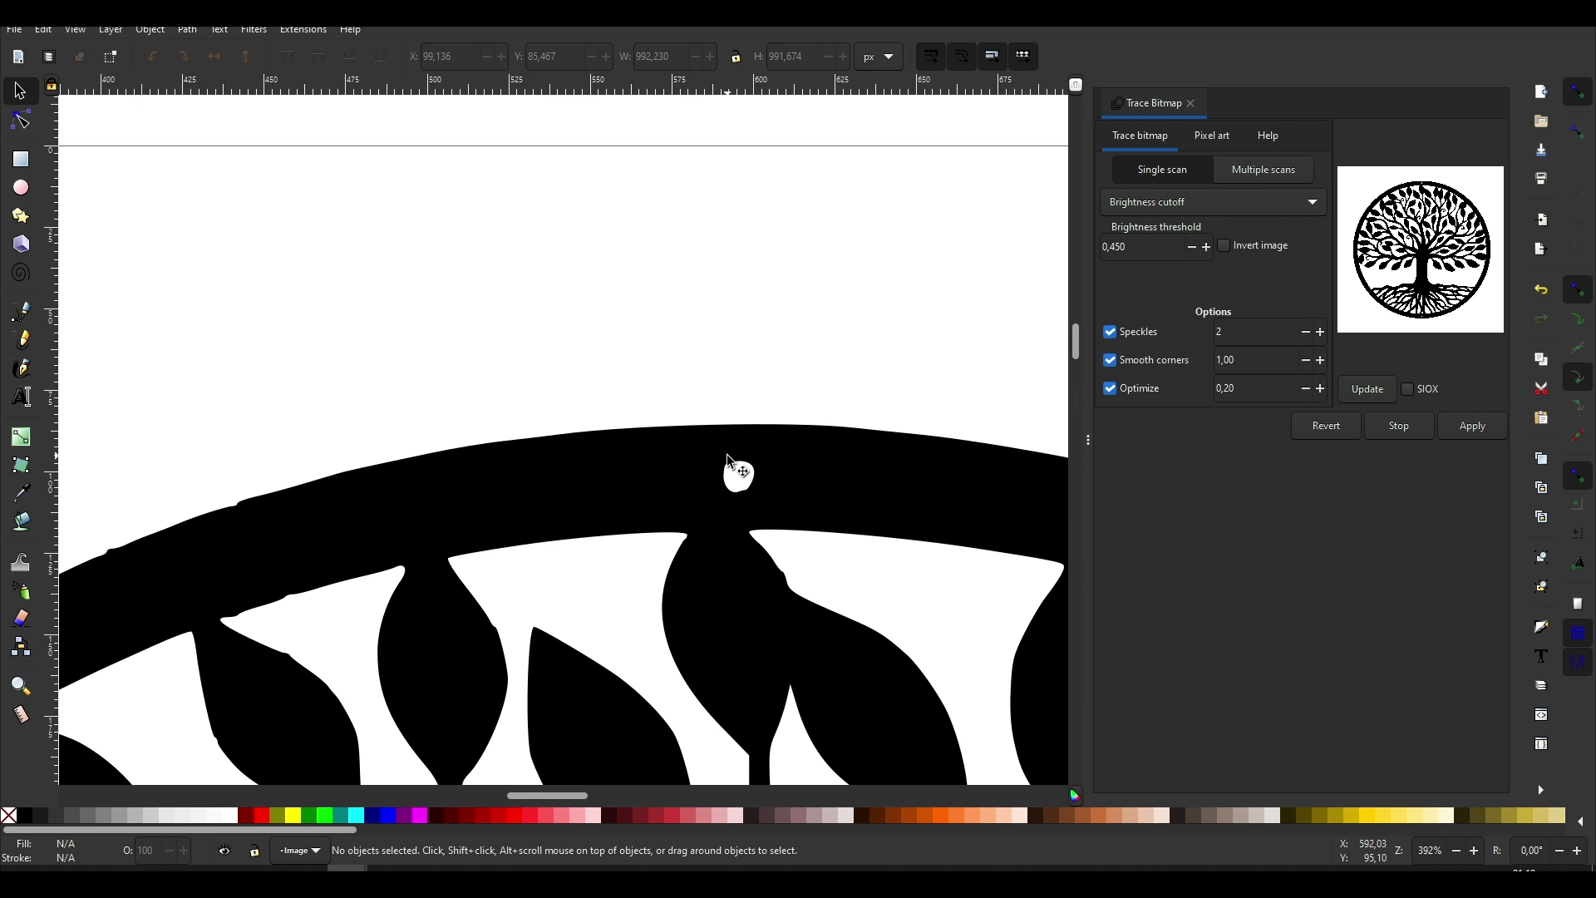
click(758, 476)
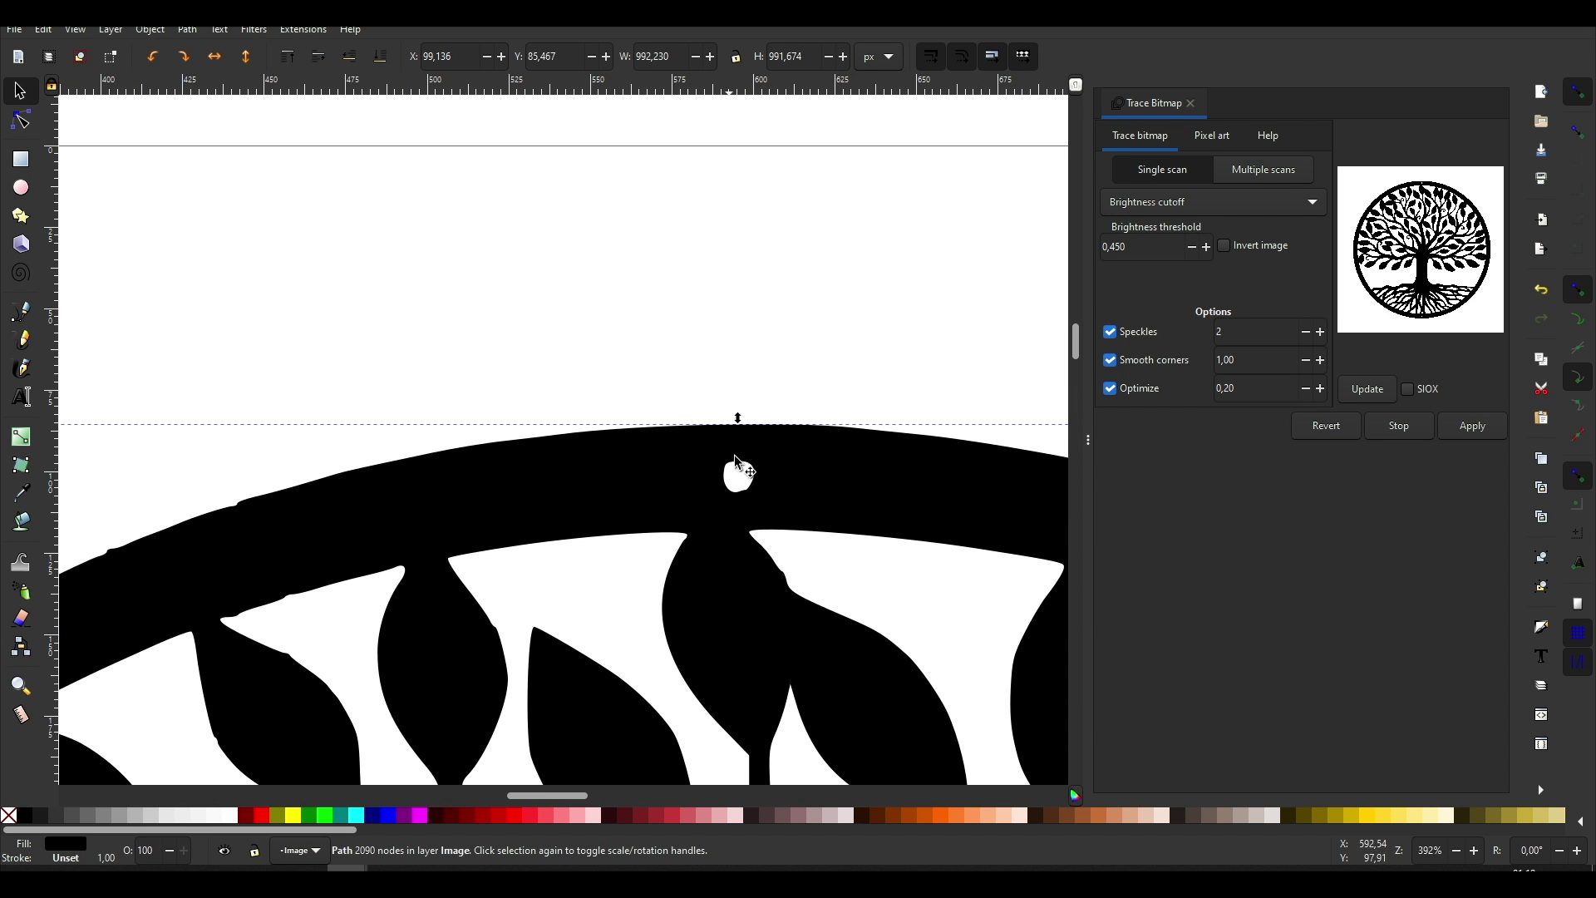
click(21, 120)
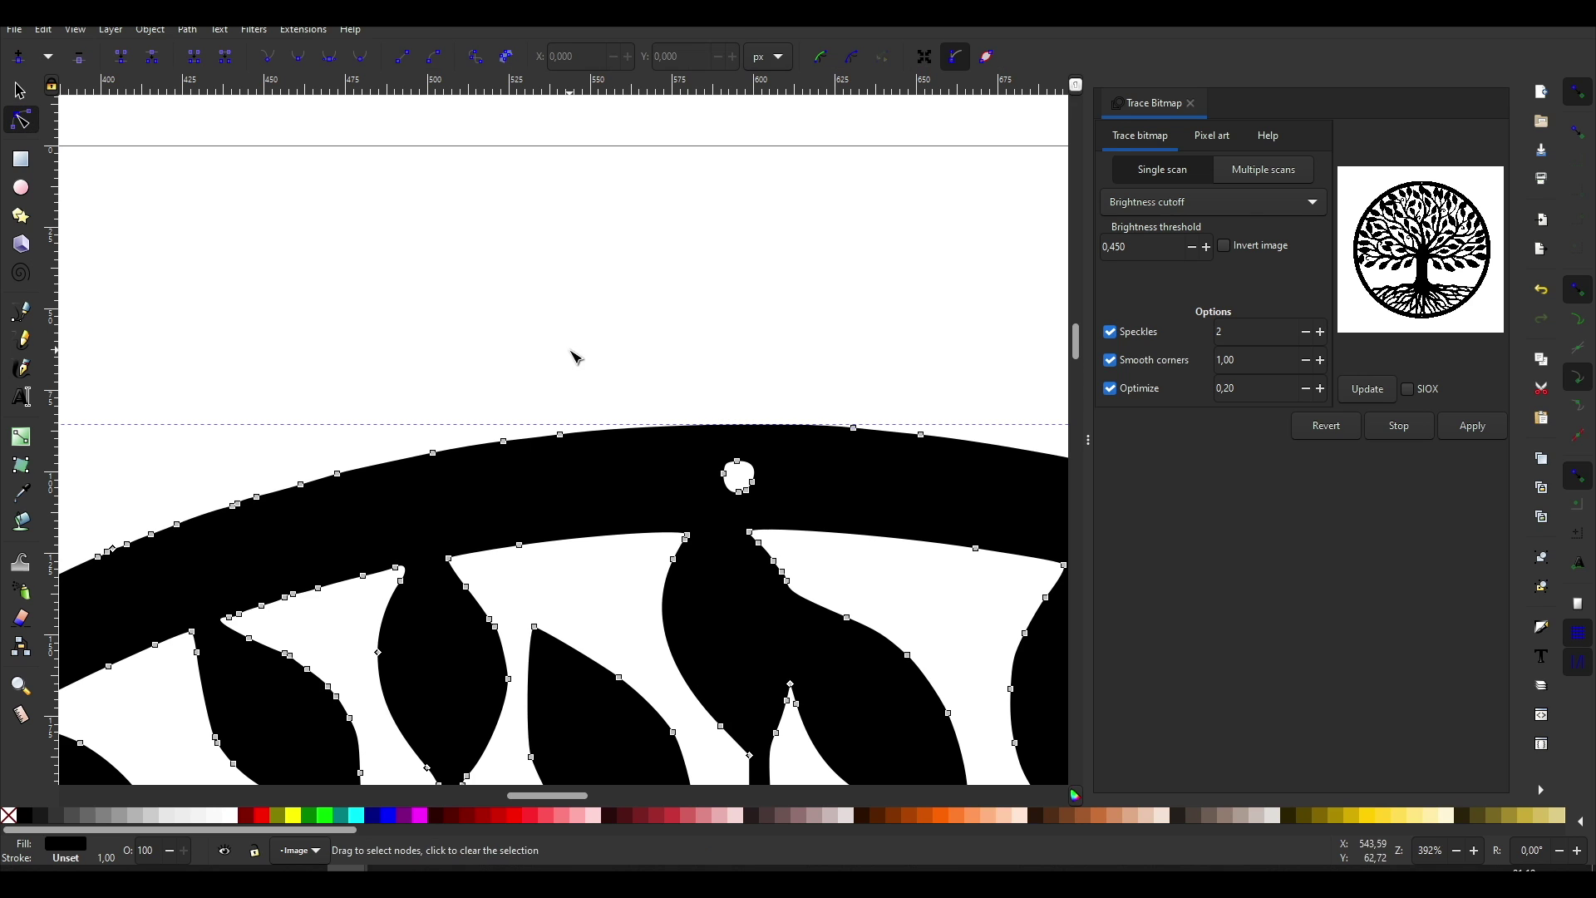
drag(660, 353, 785, 522)
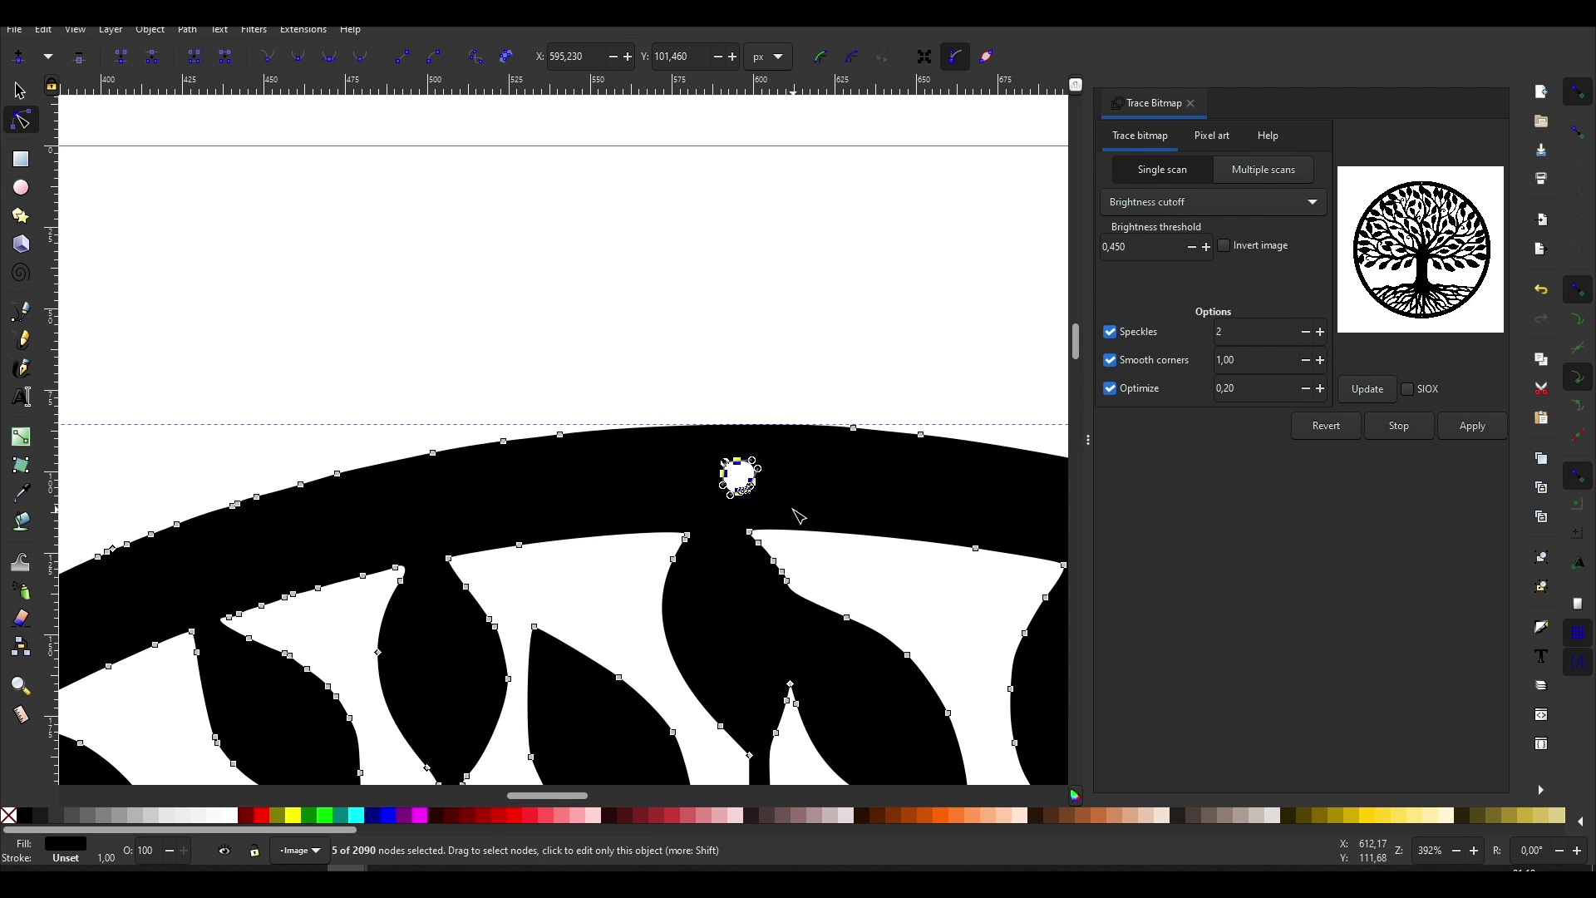
key(Delete)
Step: Delete the nodes of the small round hole at the bottom of the ring and deselect the traced tree
scroll(798, 516, down, 9)
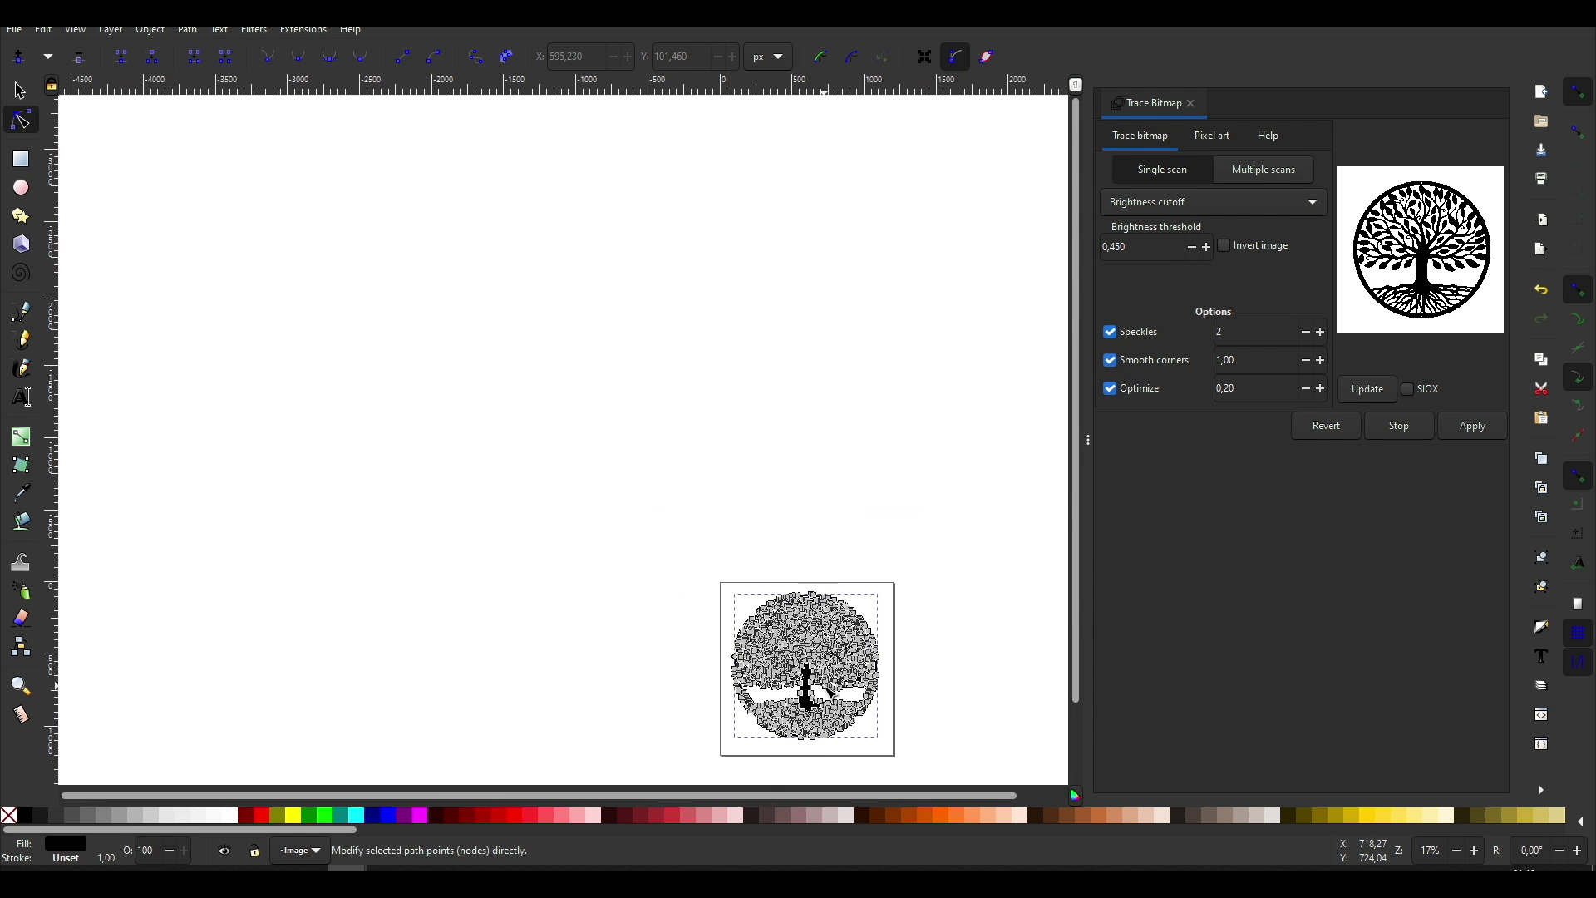
scroll(815, 751, up, 6)
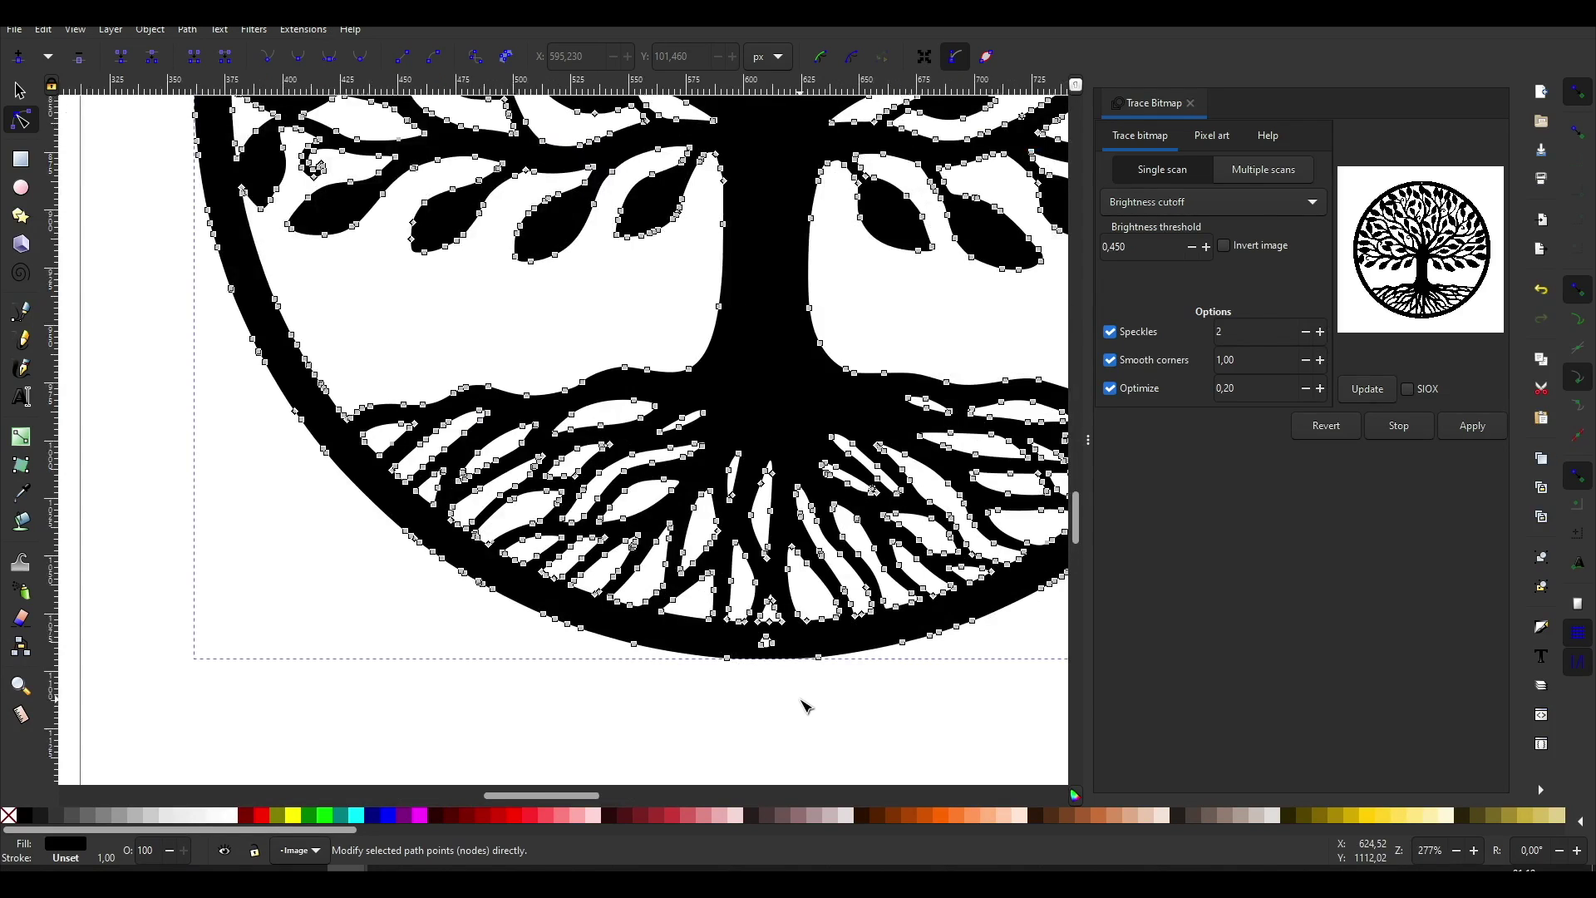
scroll(801, 702, up, 6)
drag(626, 462, 381, 157)
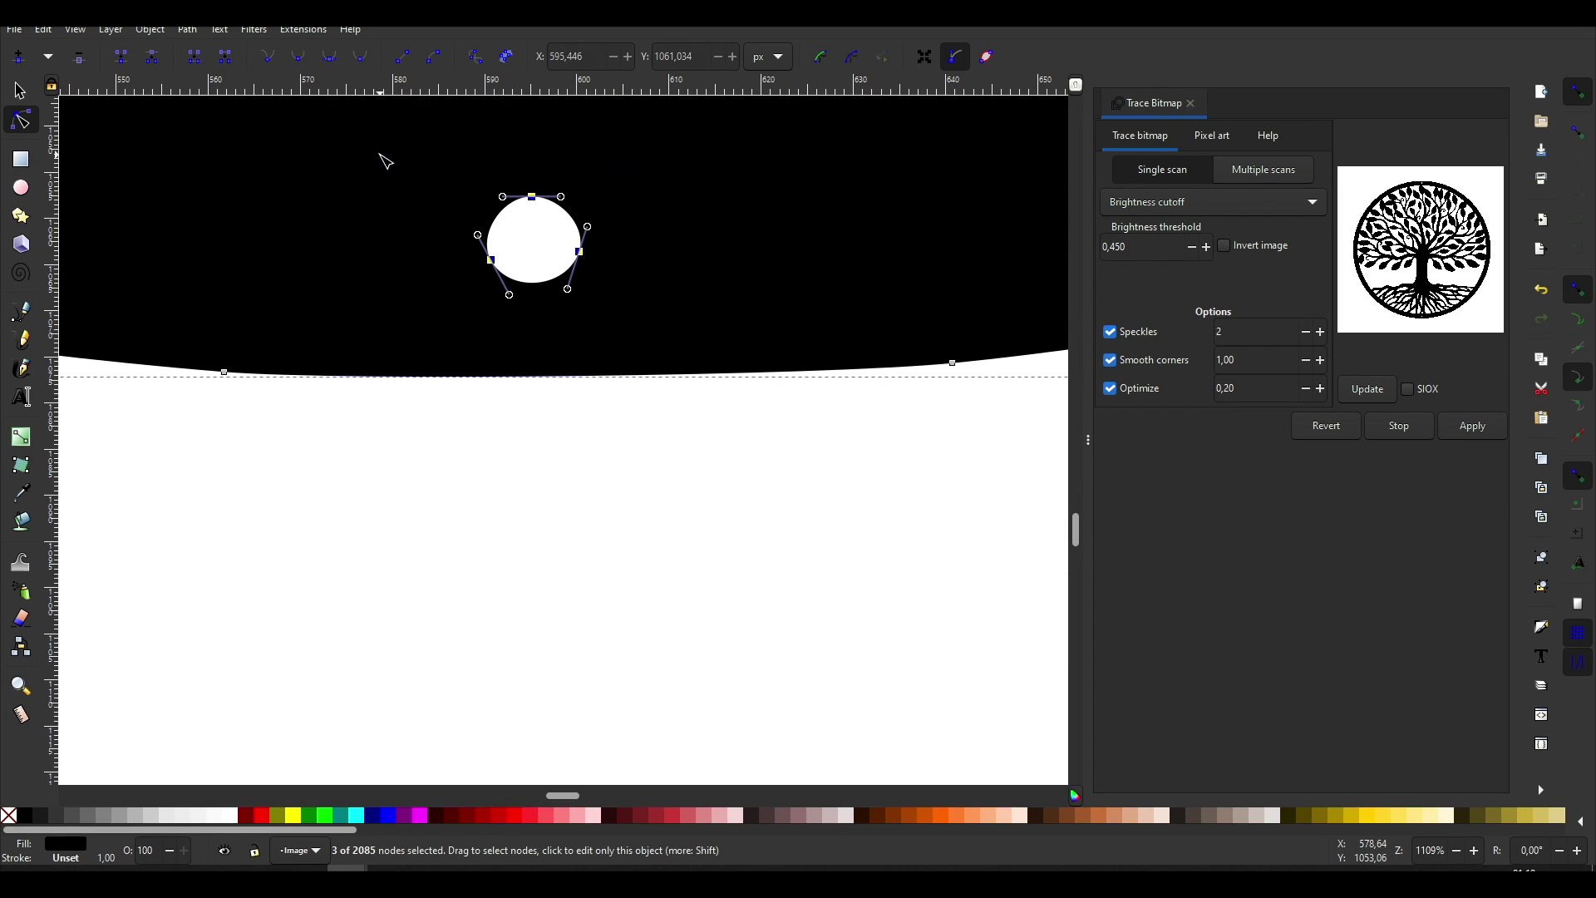
key(Delete)
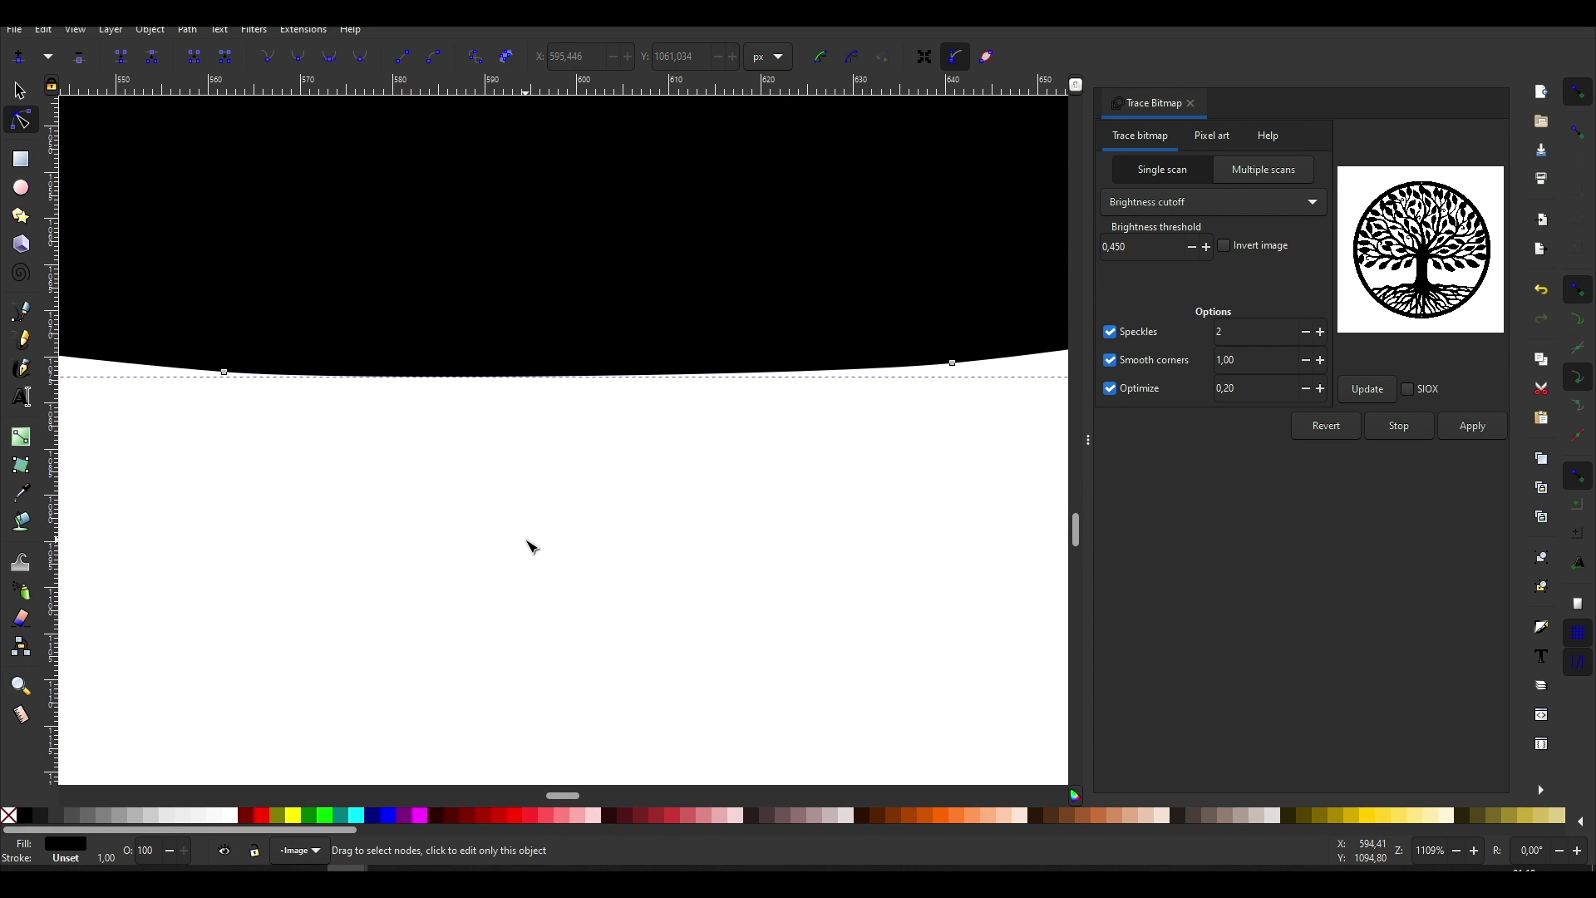
scroll(527, 542, down, 10)
key(s)
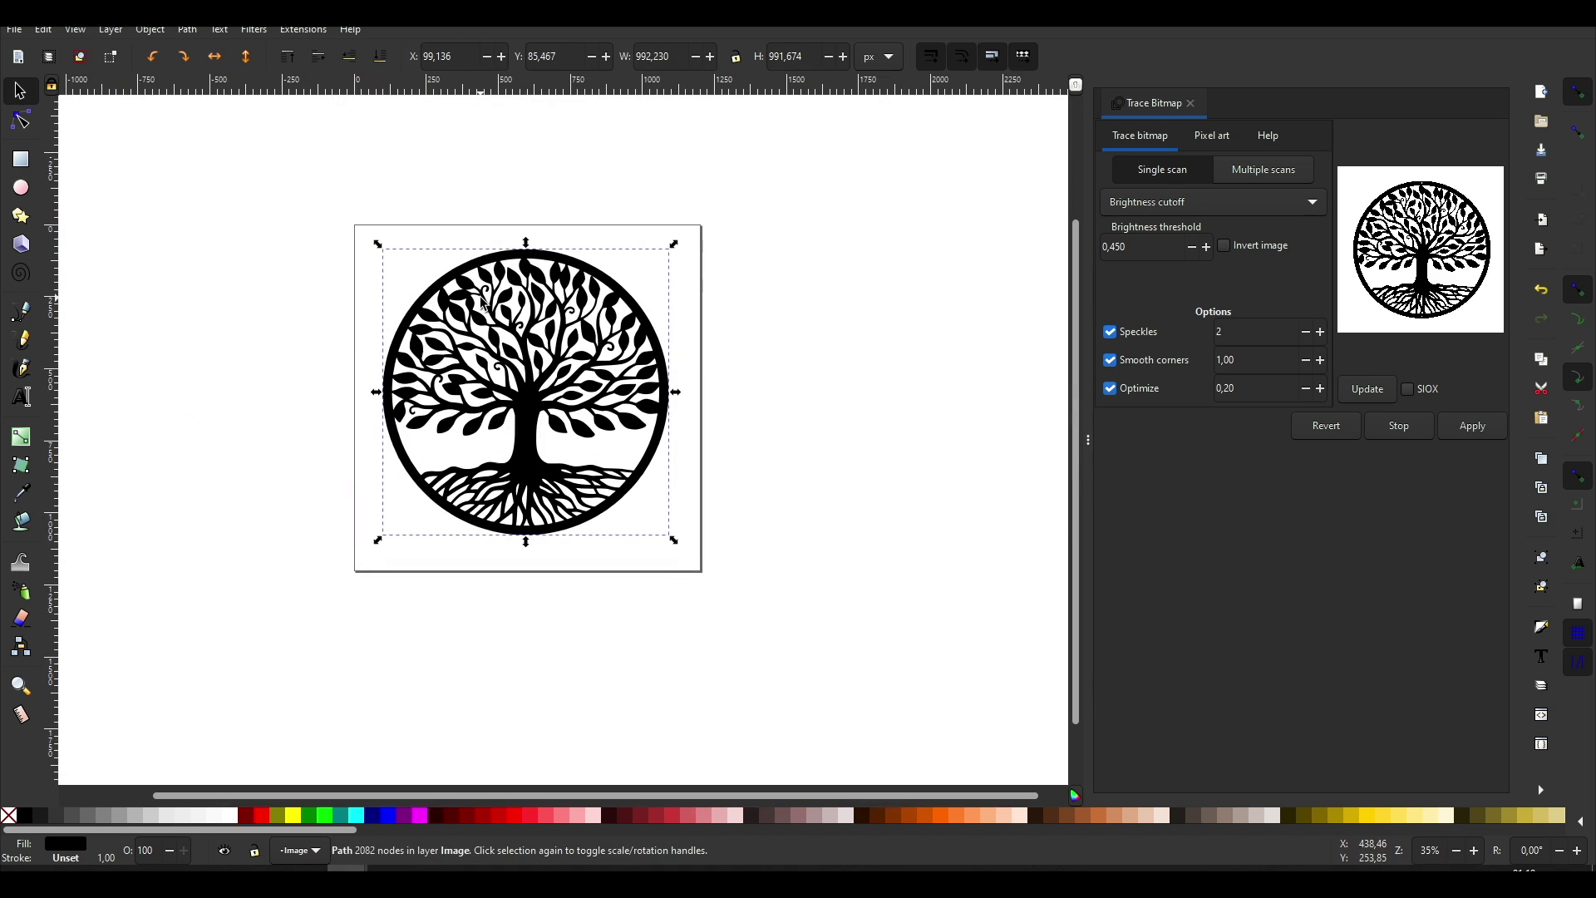
scroll(338, 313, up, 2)
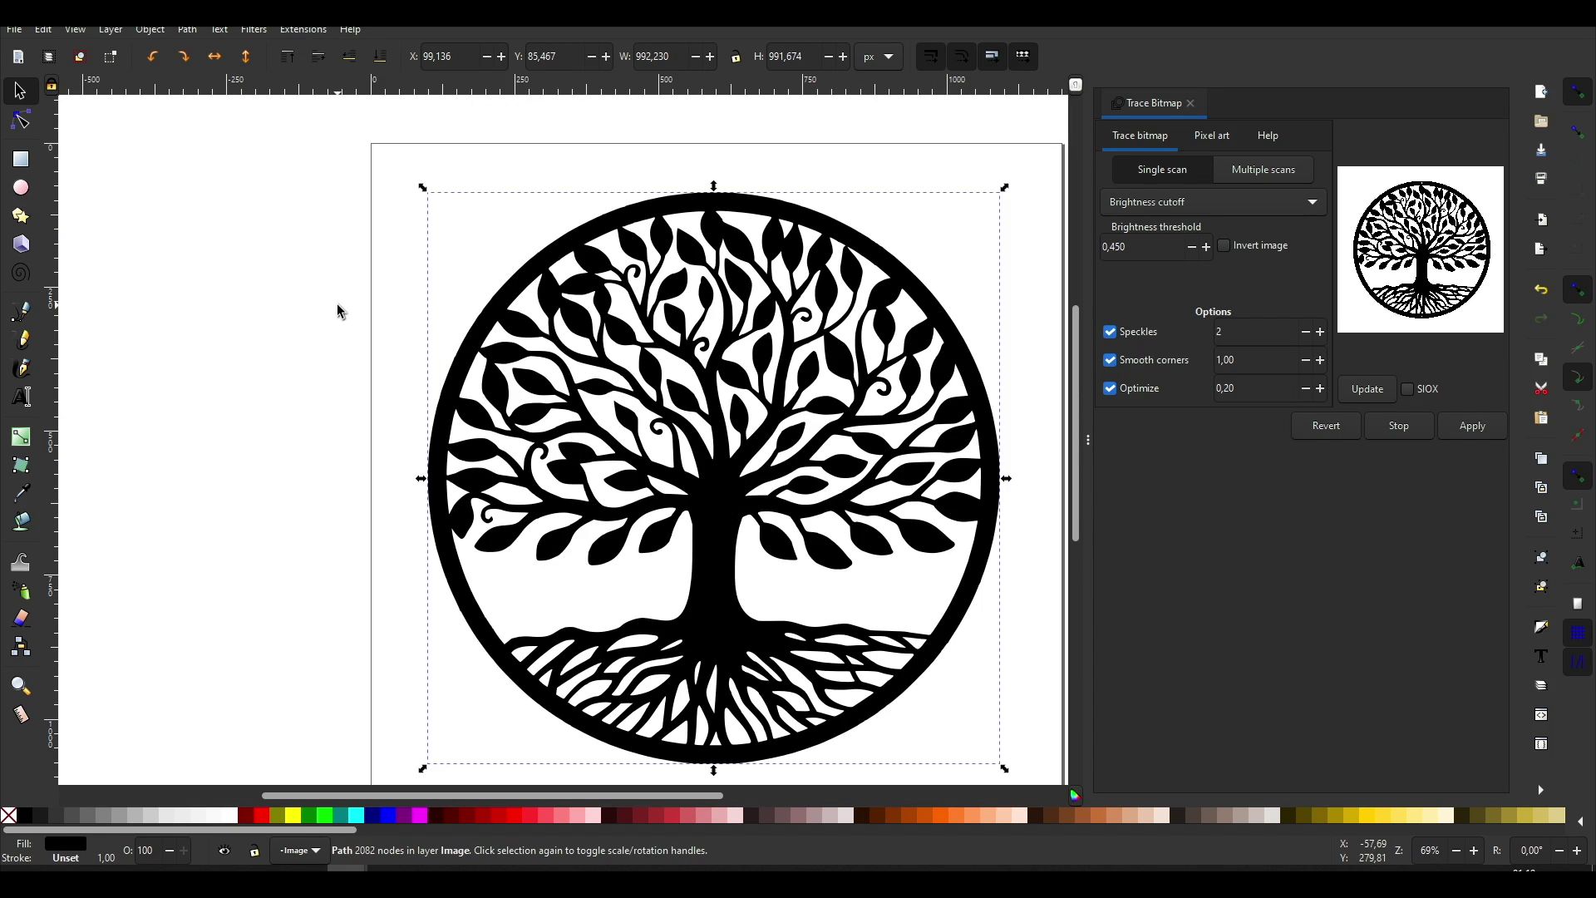
click(317, 354)
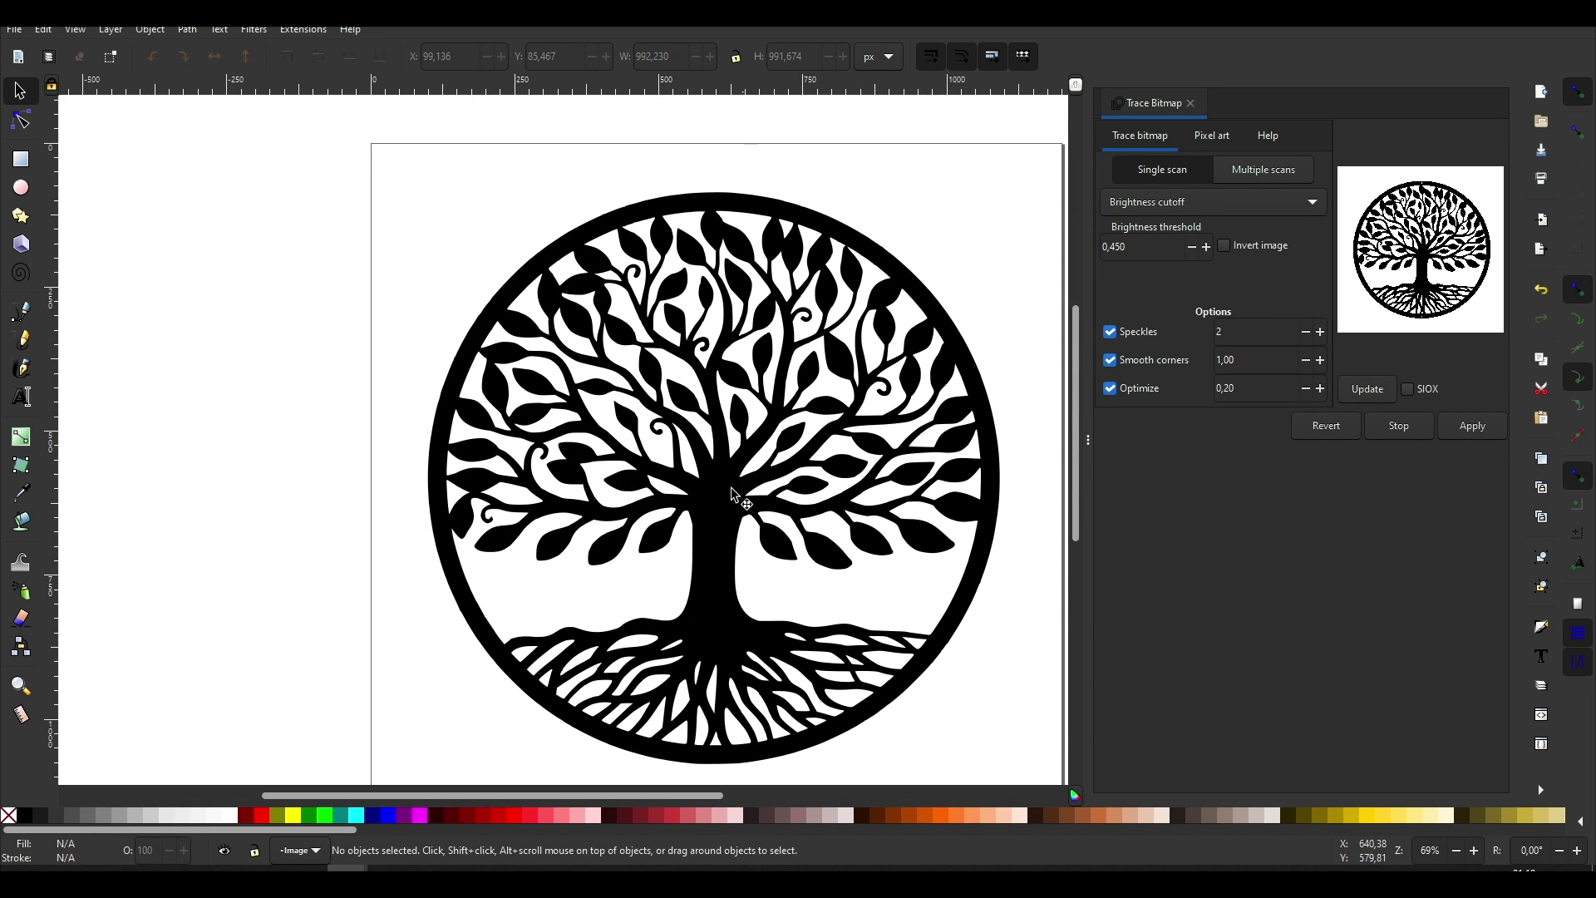
Step: Undo the edits back to the original untraced tree image
key(ctrl+z)
key(ctrl+z)
key(ctrl+z)
scroll(1008, 433, down, 2)
scroll(1008, 434, up, 4)
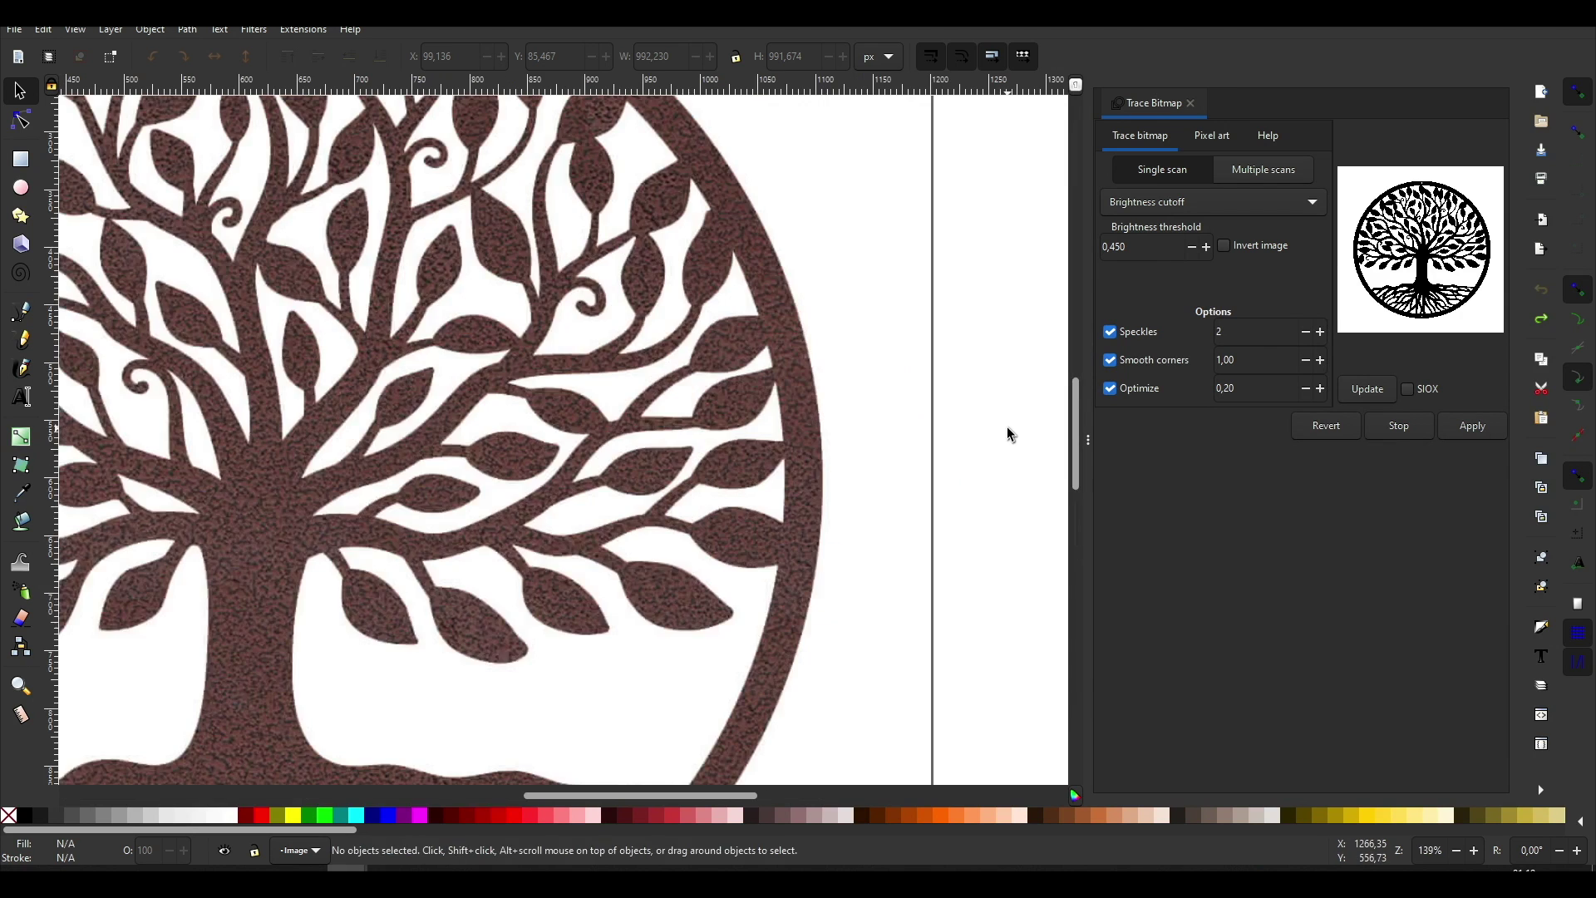
scroll(723, 462, down, 2)
scroll(472, 639, up, 2)
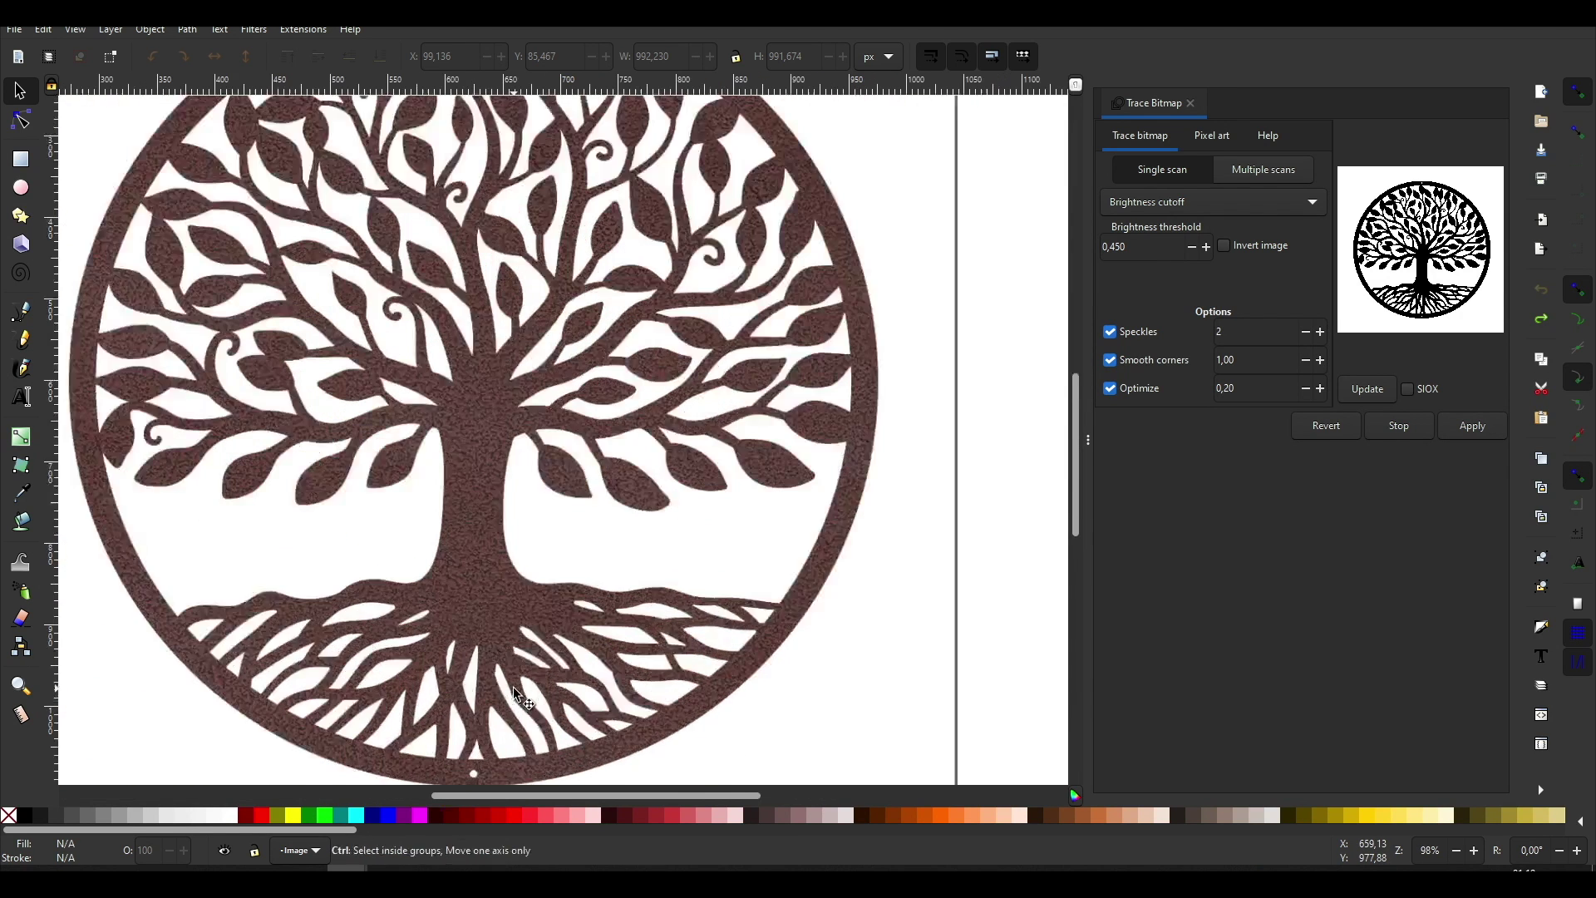
Step: Preview and apply a single-scan Brightness cutoff trace of the tree image at threshold 0,280
click(507, 652)
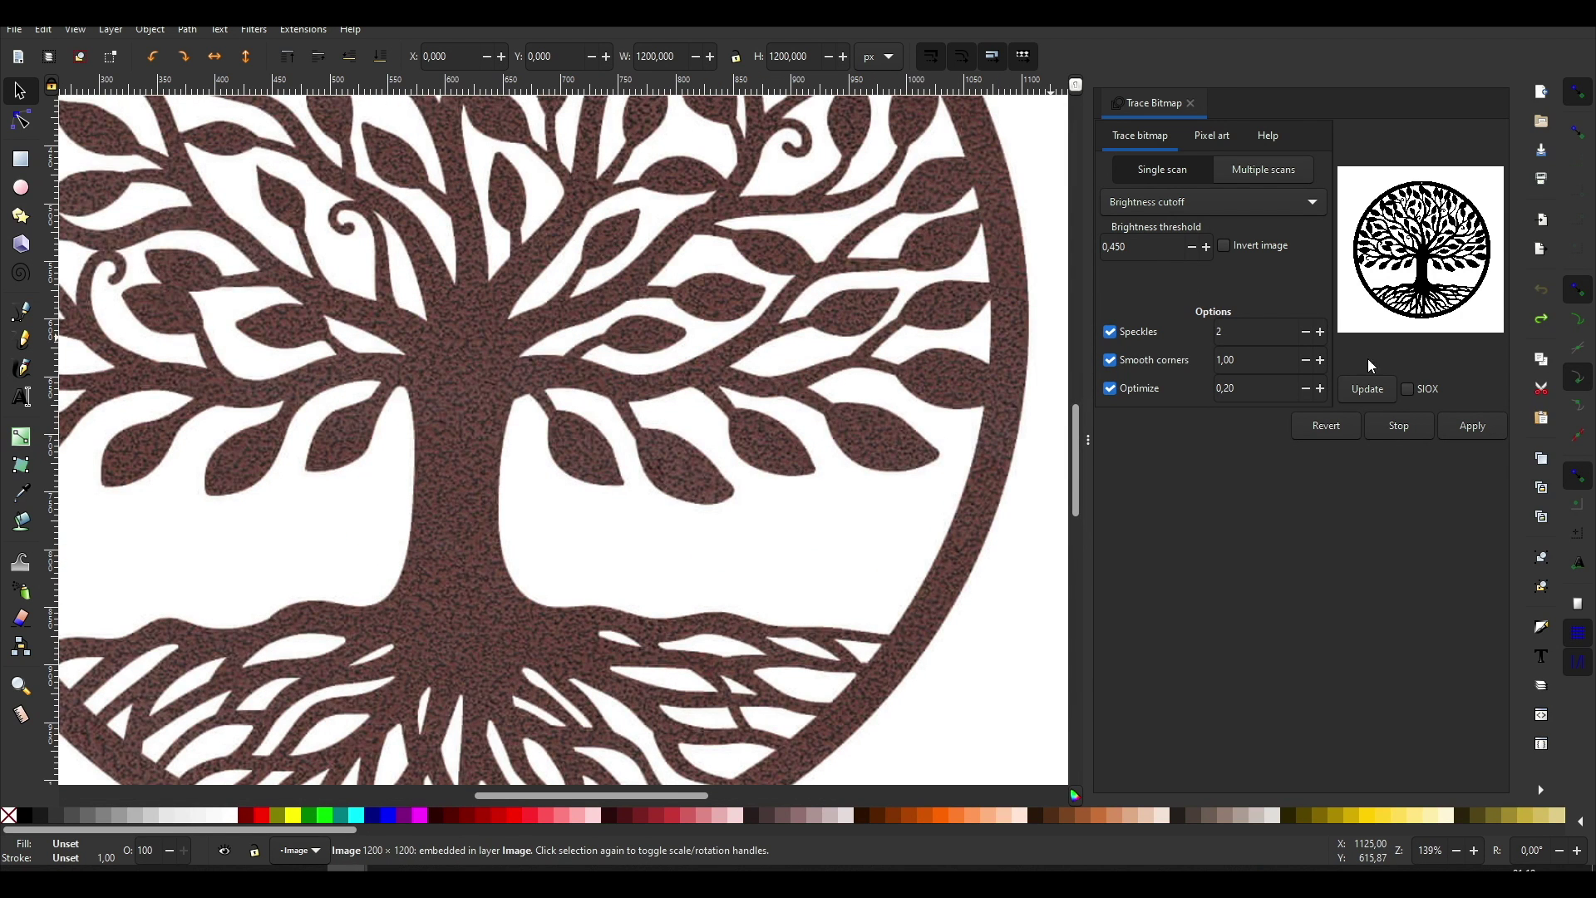
click(1194, 247)
click(1374, 397)
click(1461, 433)
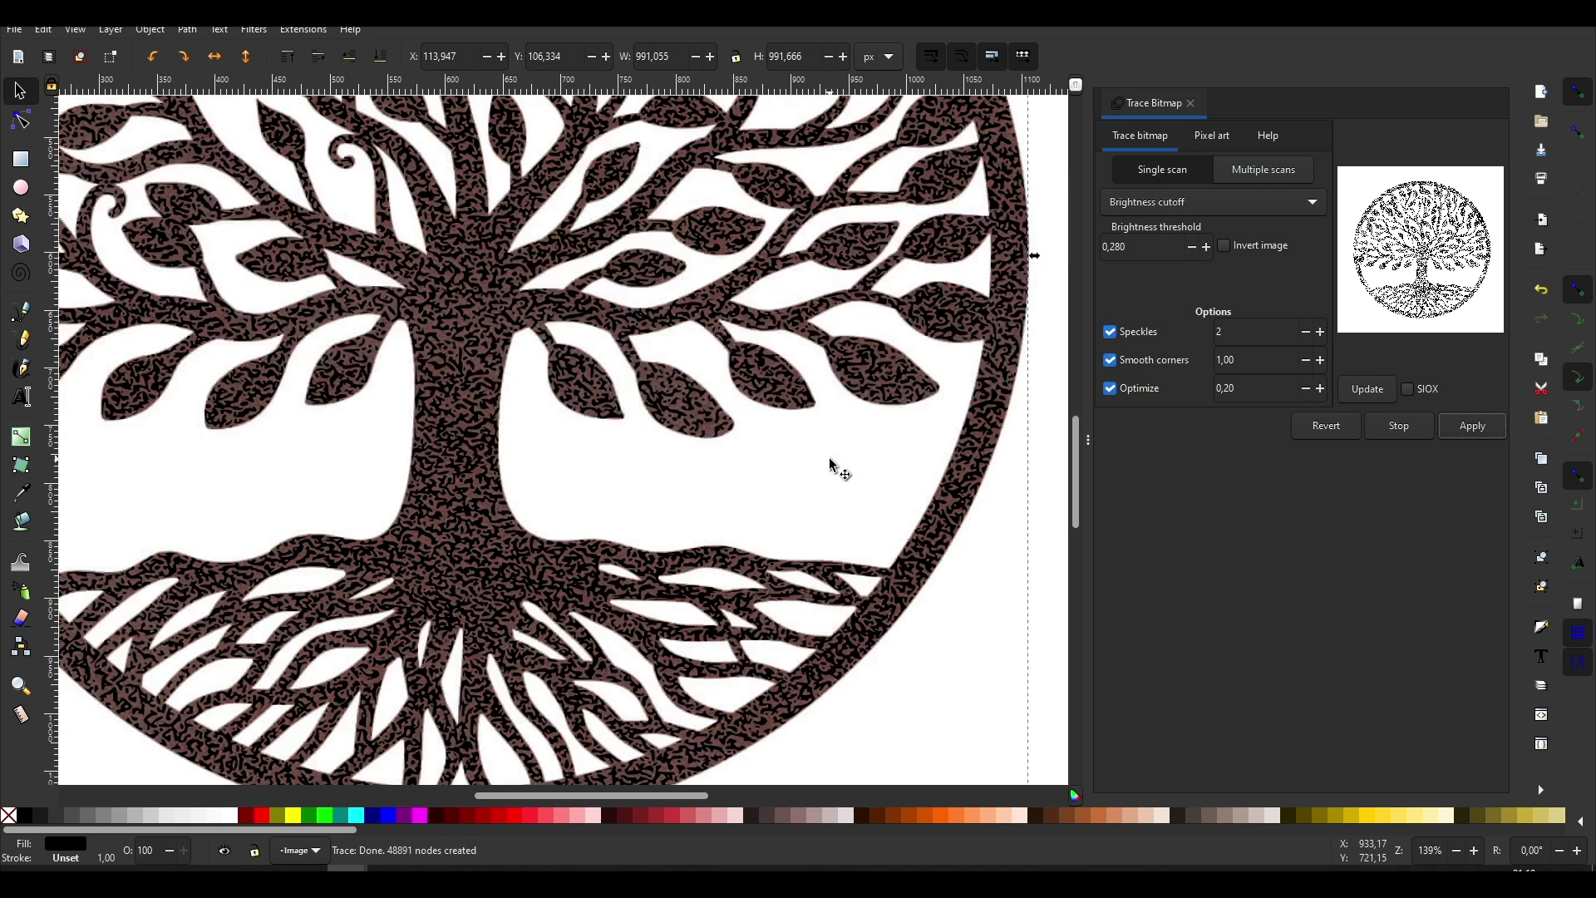
Step: Move the new trace off the page, to the left of the original tree image
scroll(742, 455, down, 2)
scroll(742, 455, down, 1)
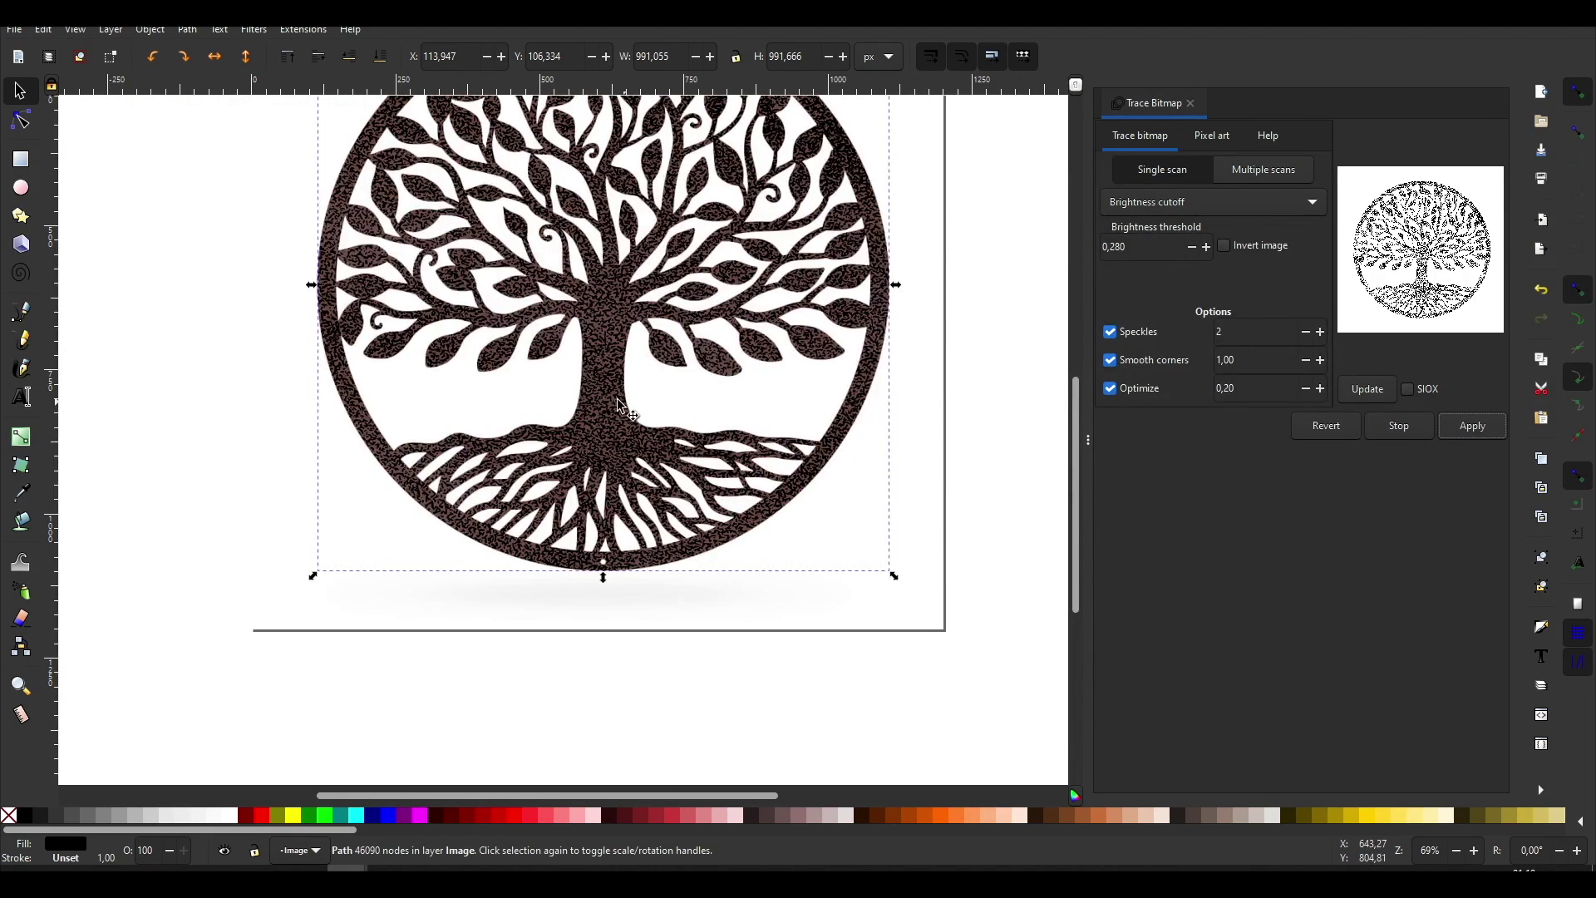
scroll(713, 427, down, 1)
mouse_move(659, 396)
mouse_down()
mouse_move(397, 391)
mouse_move(326, 429)
mouse_move(274, 508)
mouse_up()
scroll(271, 504, up, 1)
scroll(210, 505, up, 3)
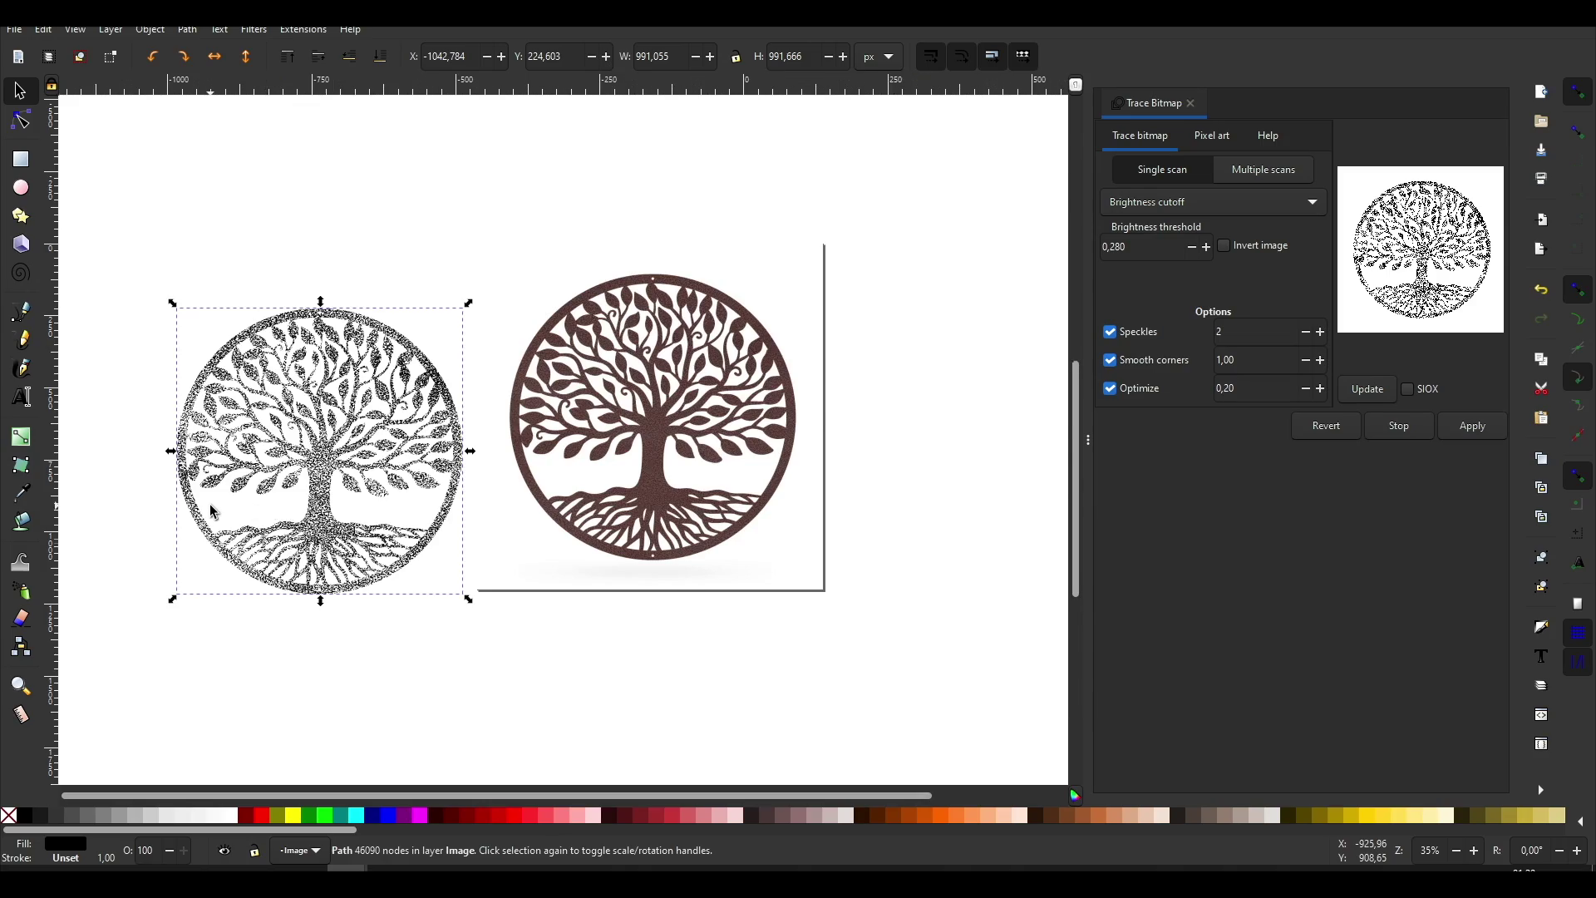
Step: Examine the low-threshold trace's fill and edges up close and compare it with the original image
scroll(212, 571, up, 3)
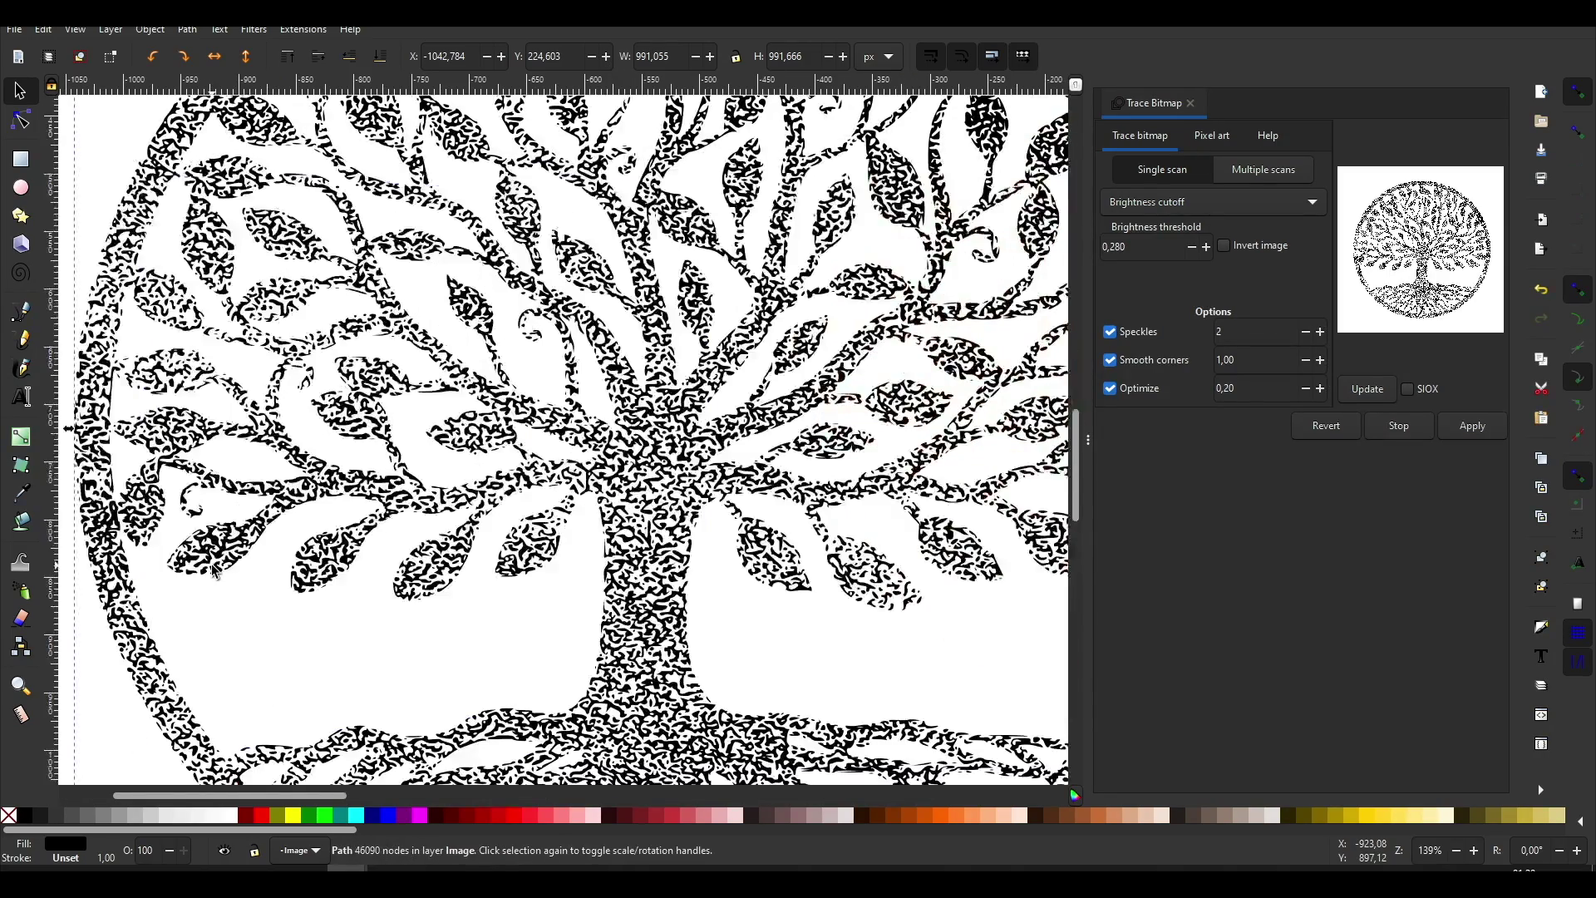
scroll(212, 571, down, 1)
scroll(212, 571, down, 3)
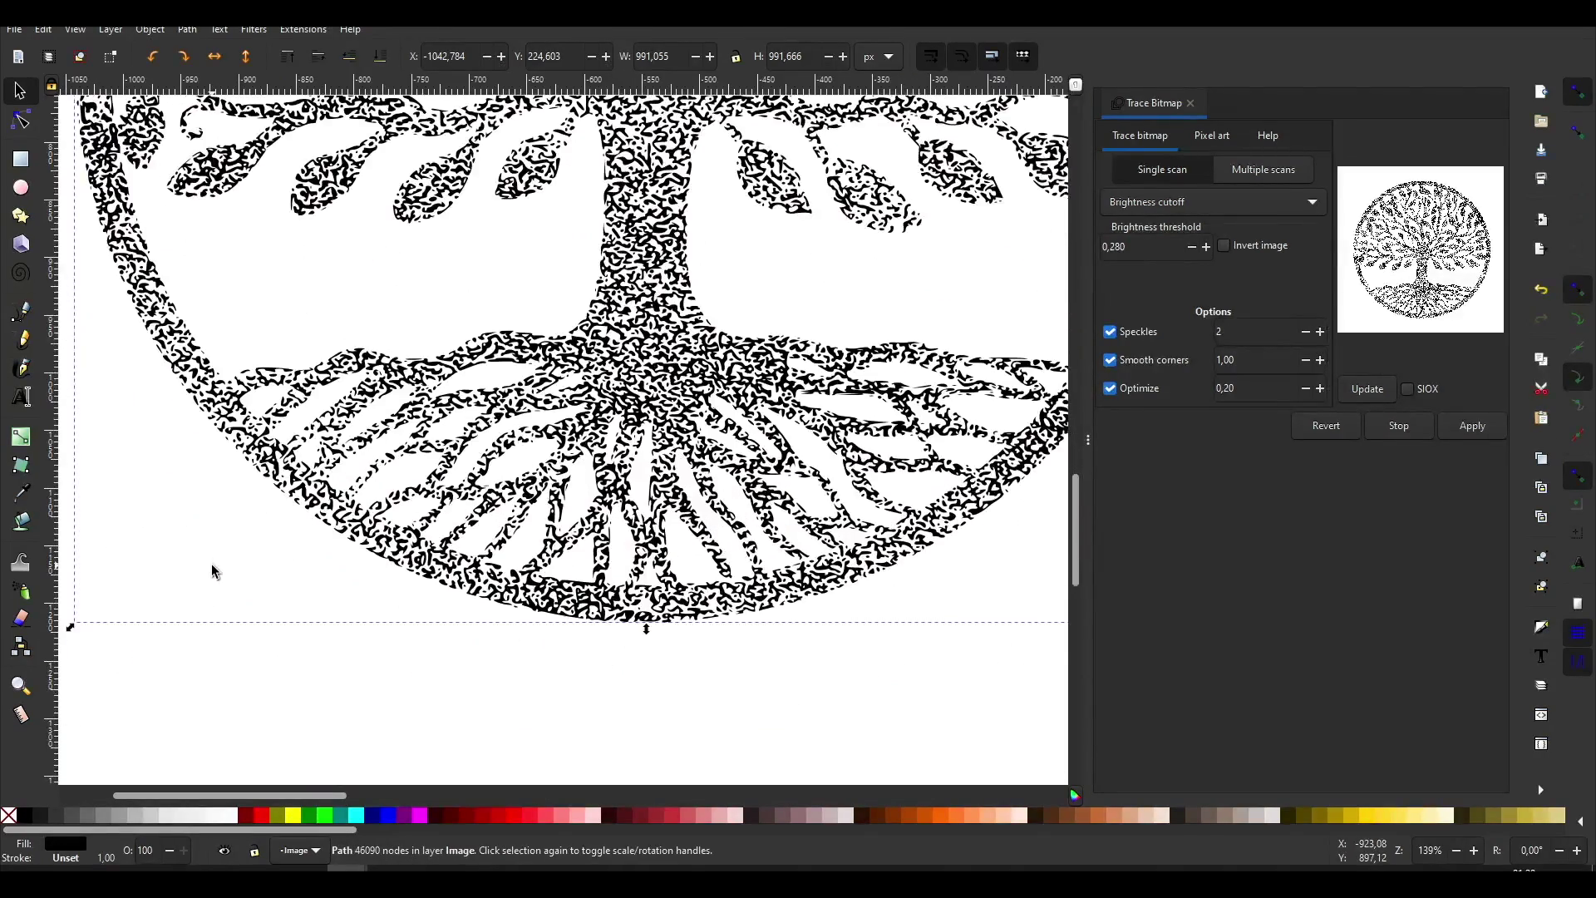
scroll(213, 570, down, 2)
scroll(279, 512, up, 5)
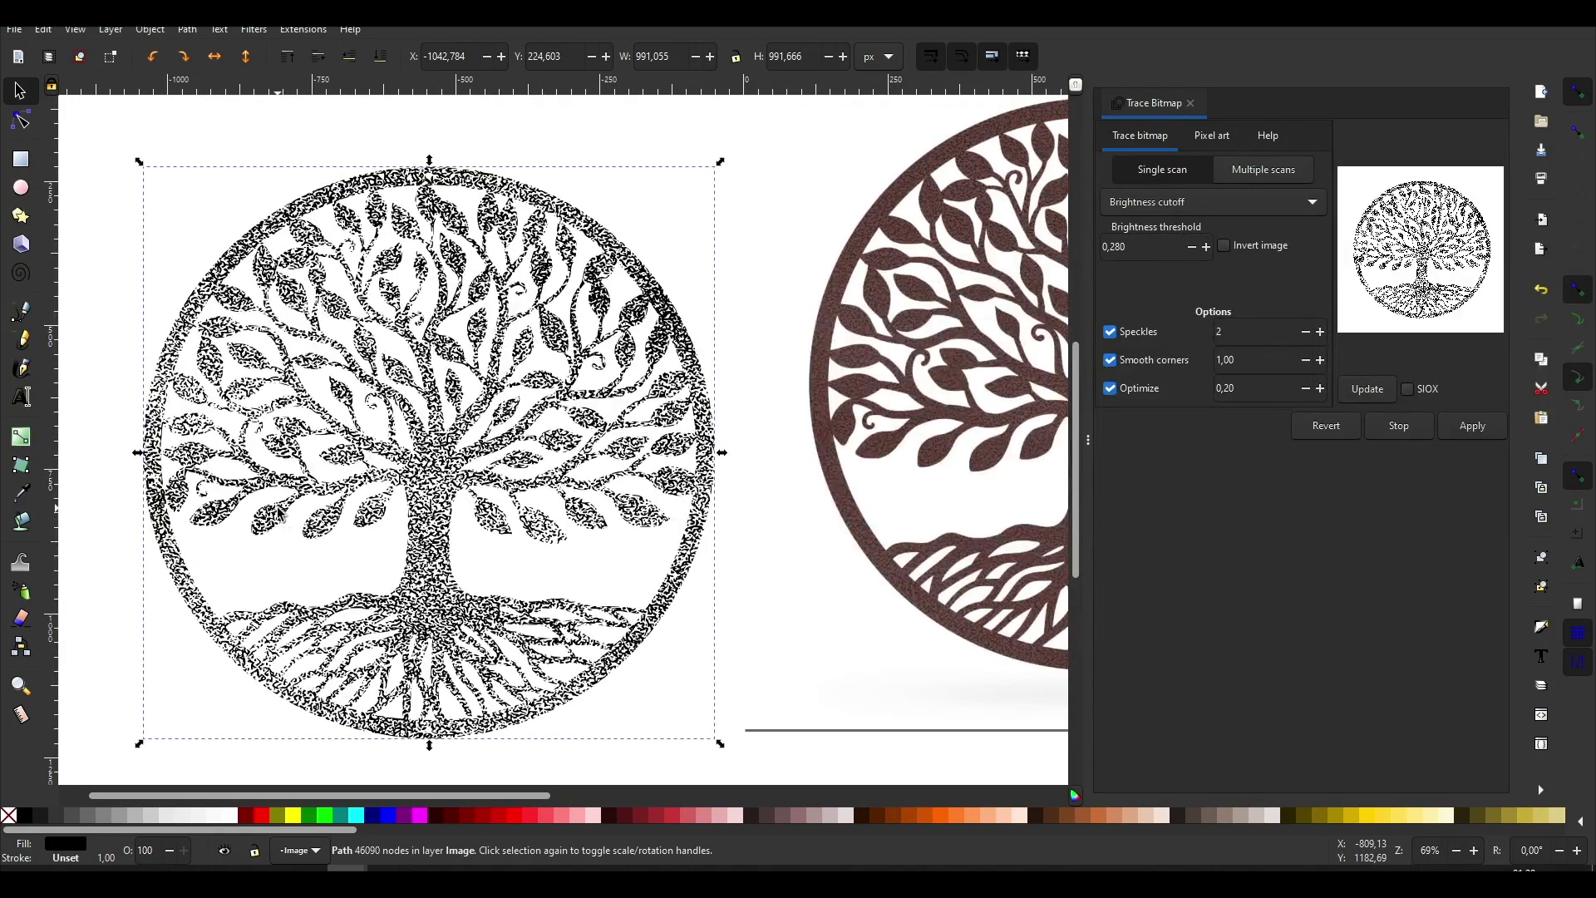
scroll(279, 513, right, 8)
scroll(279, 513, right, 3)
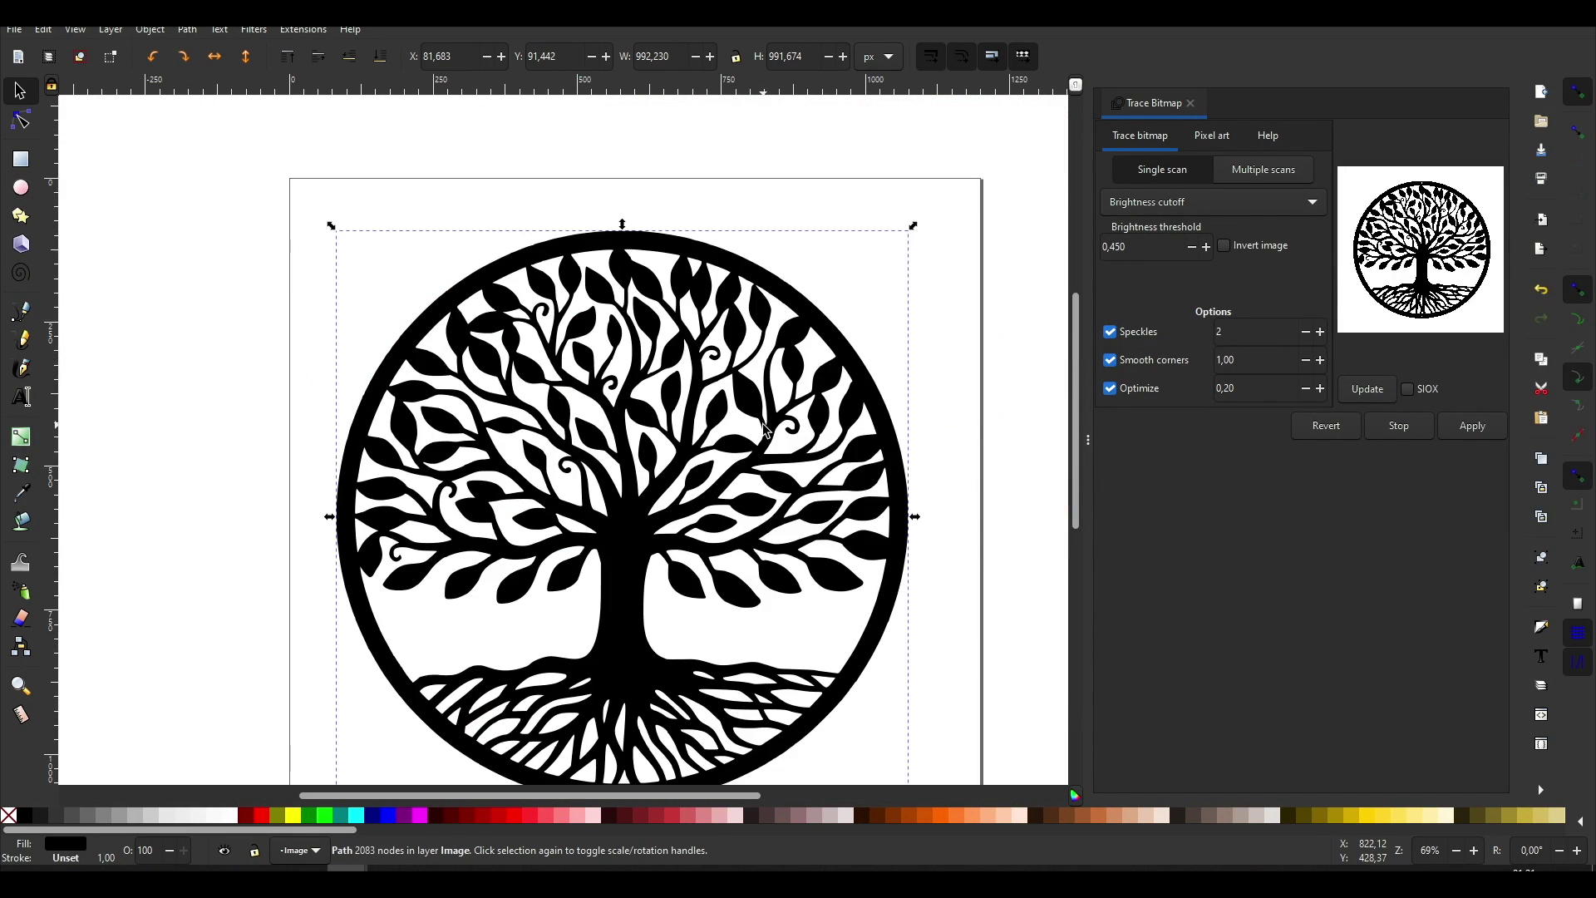
Step: Deselect the clean traced tree and save the document as Inkscape SVG named tree.svg in the inkscape folder
click(279, 344)
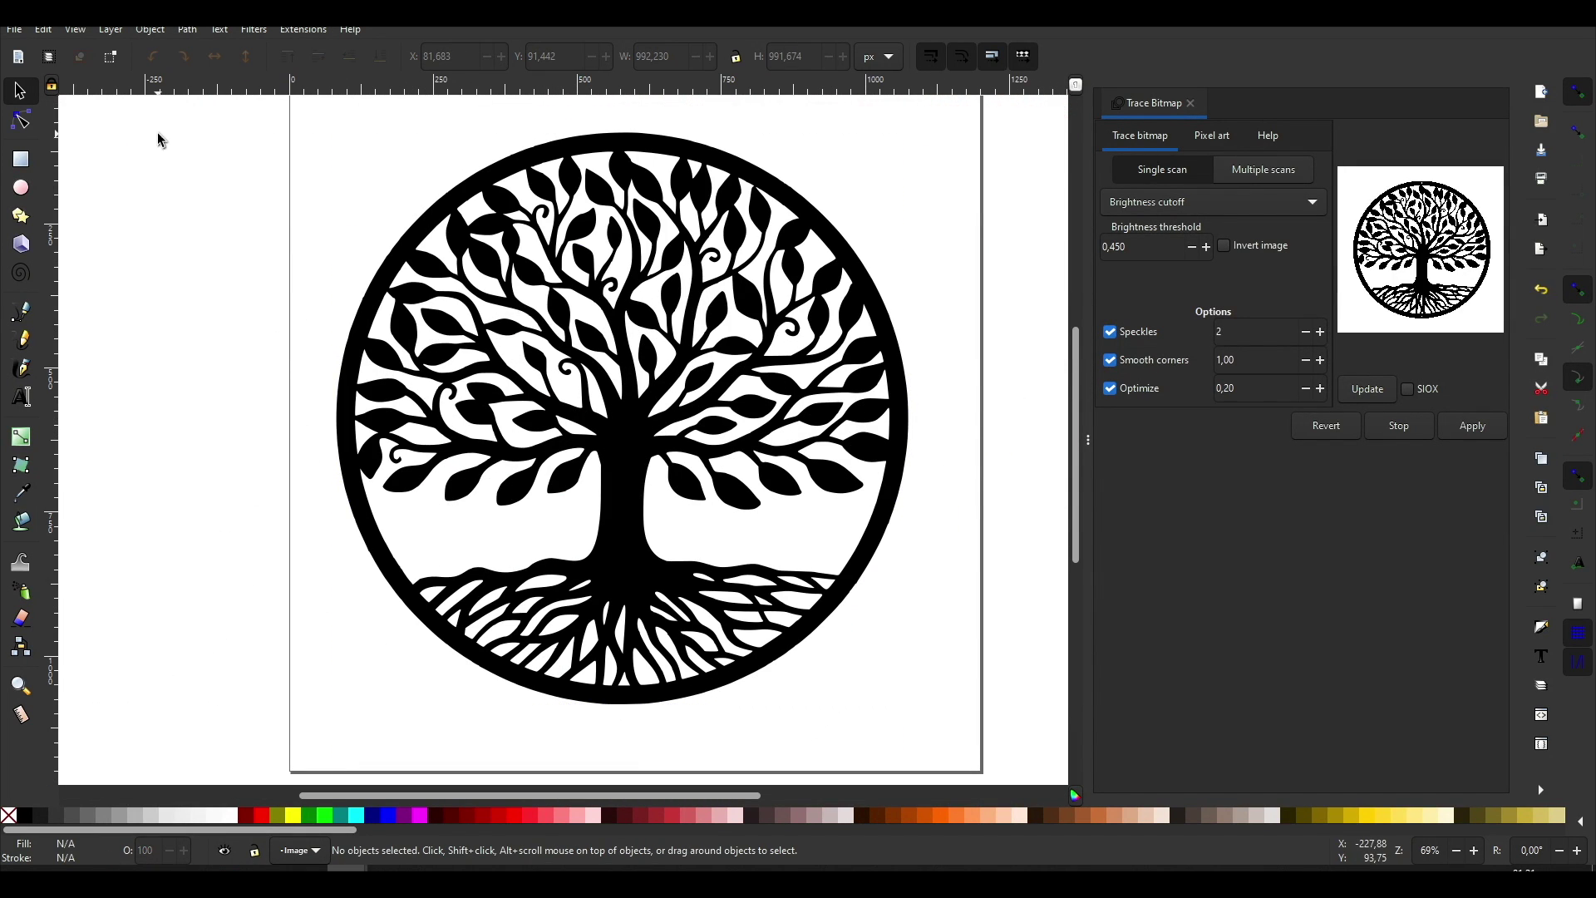
click(13, 32)
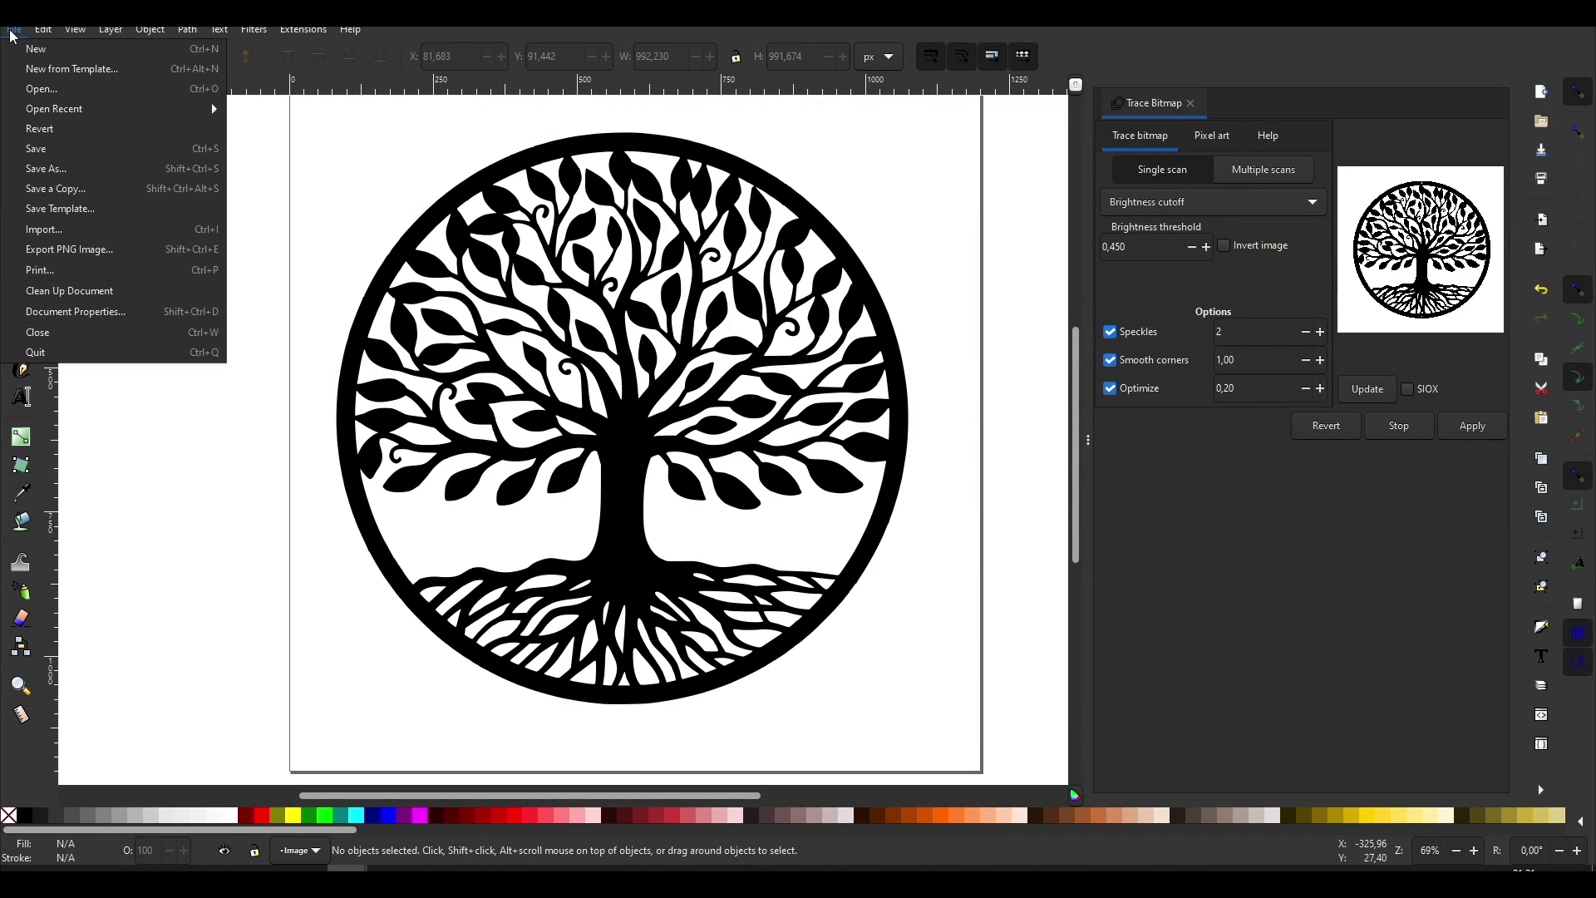
click(50, 168)
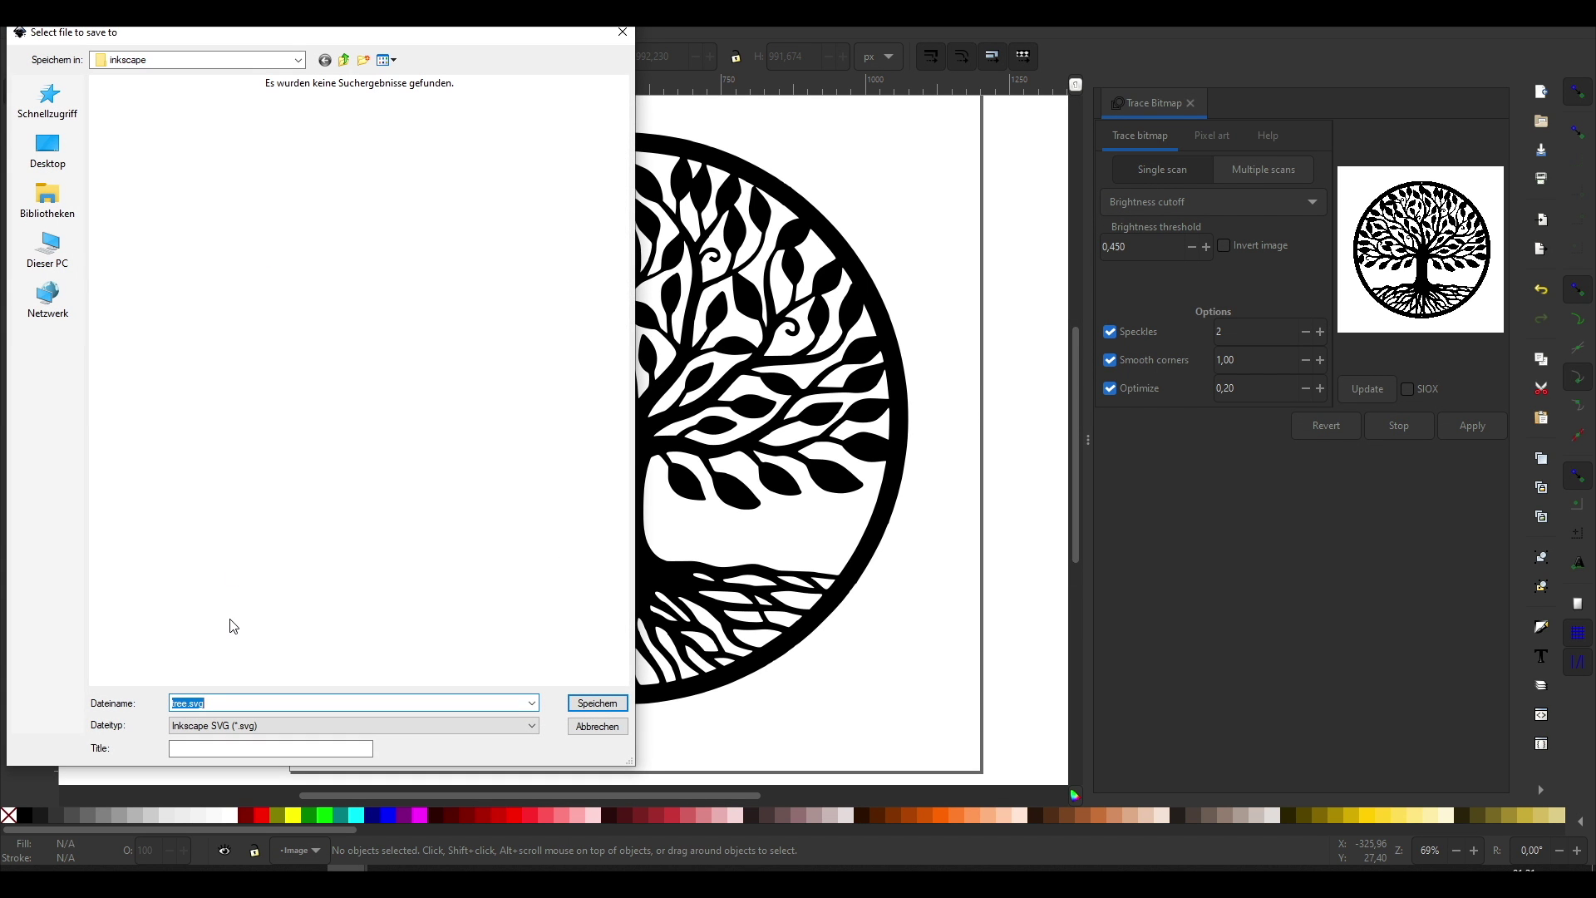
click(586, 704)
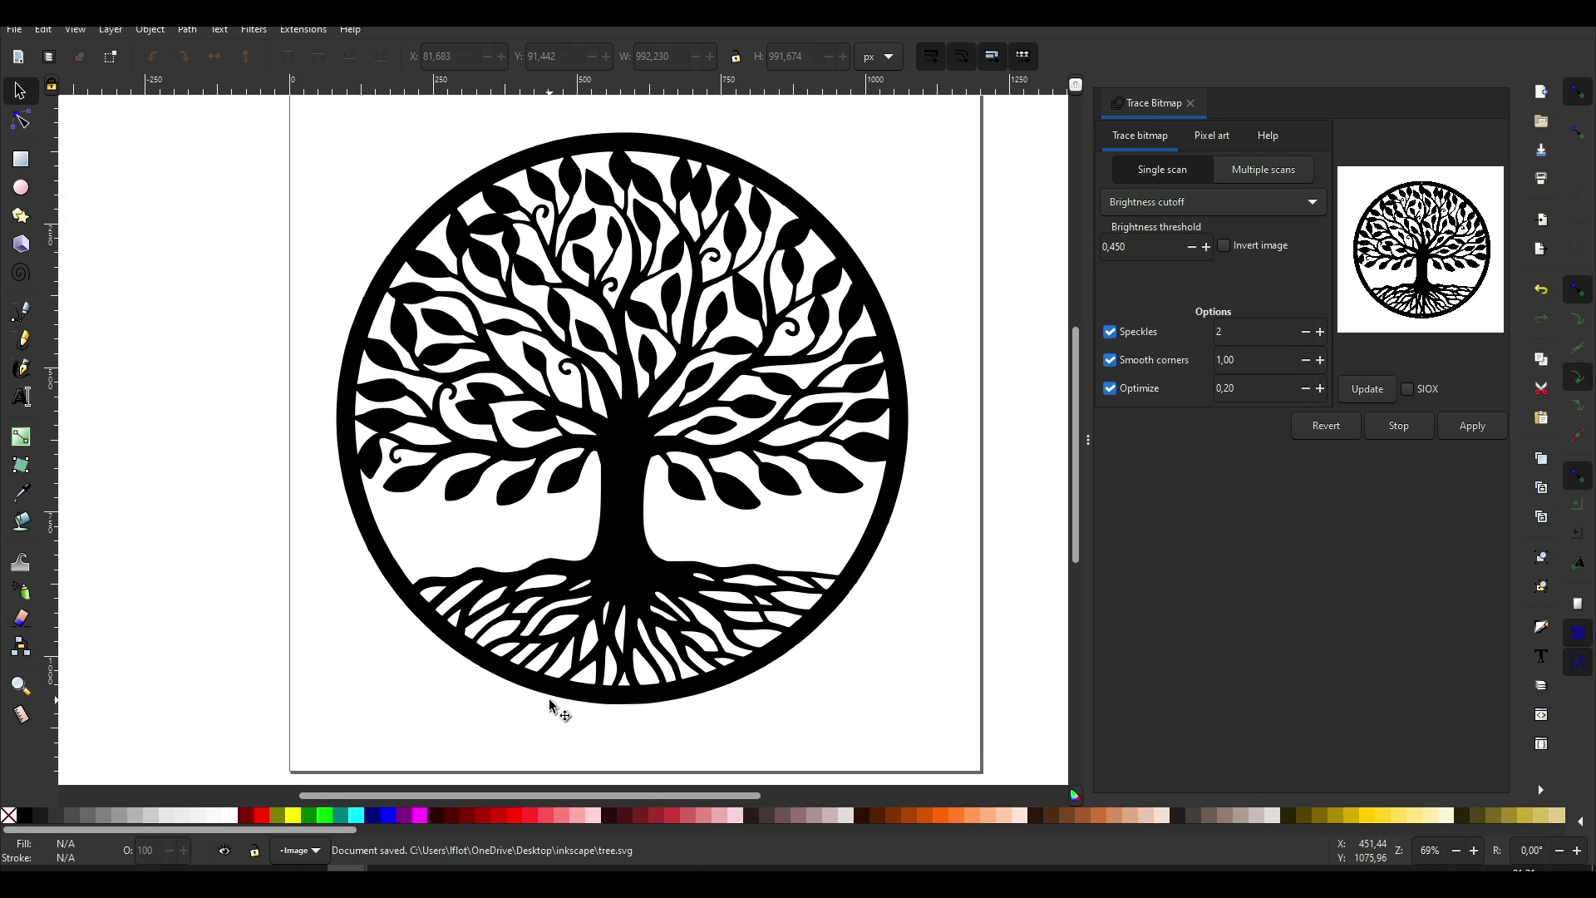
Step: Open the dark image with the gold ornamental round frame, accepting its import settings
click(553, 702)
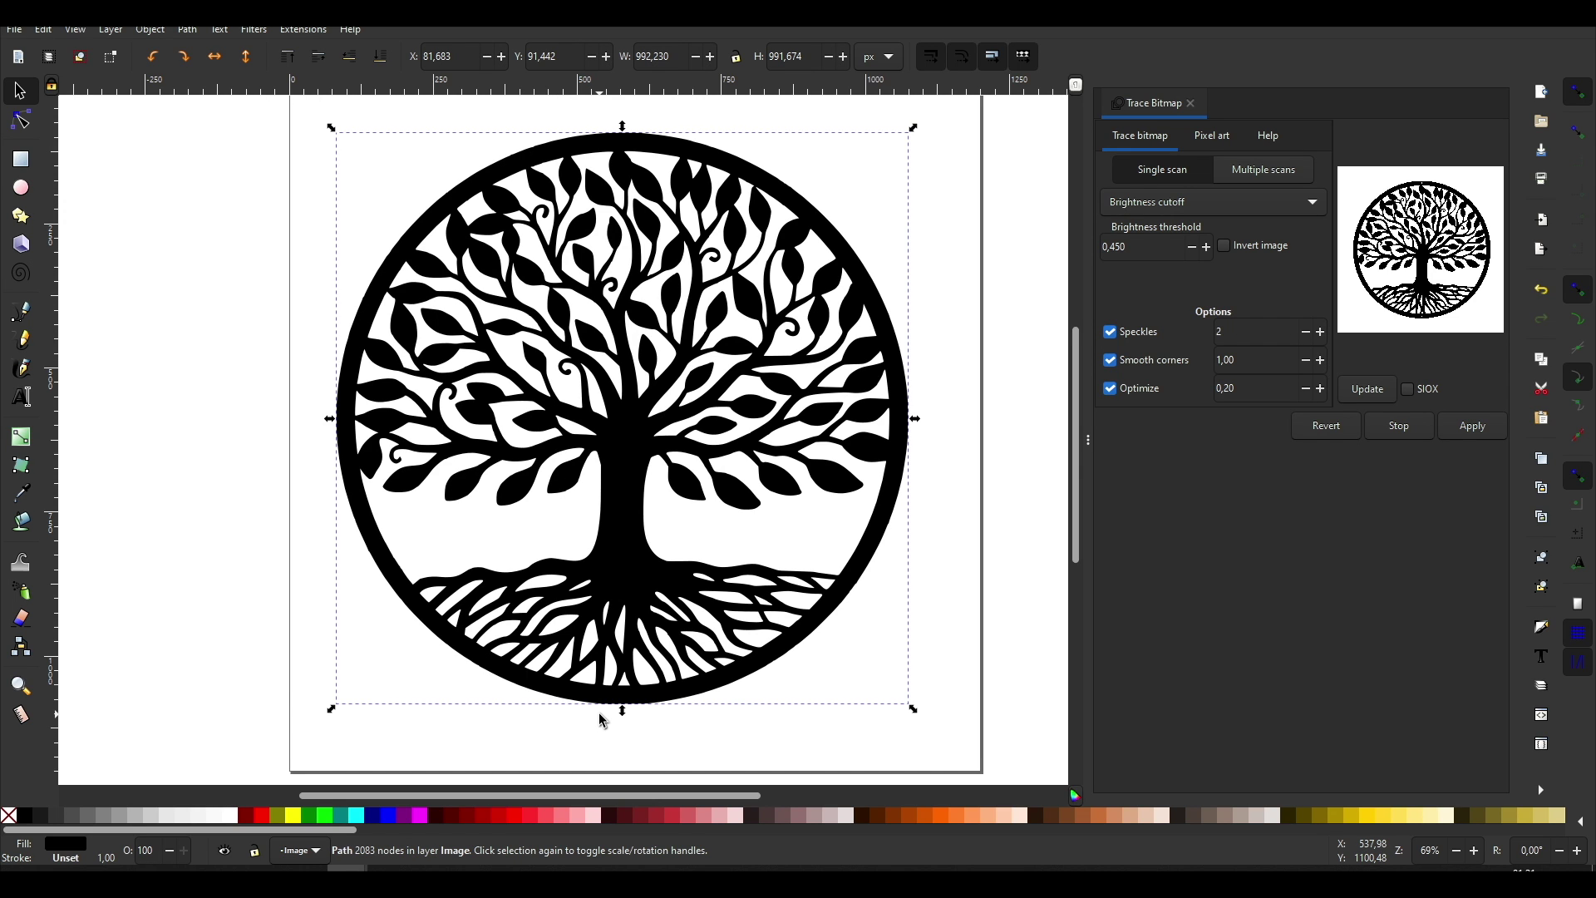
key(ctrl)
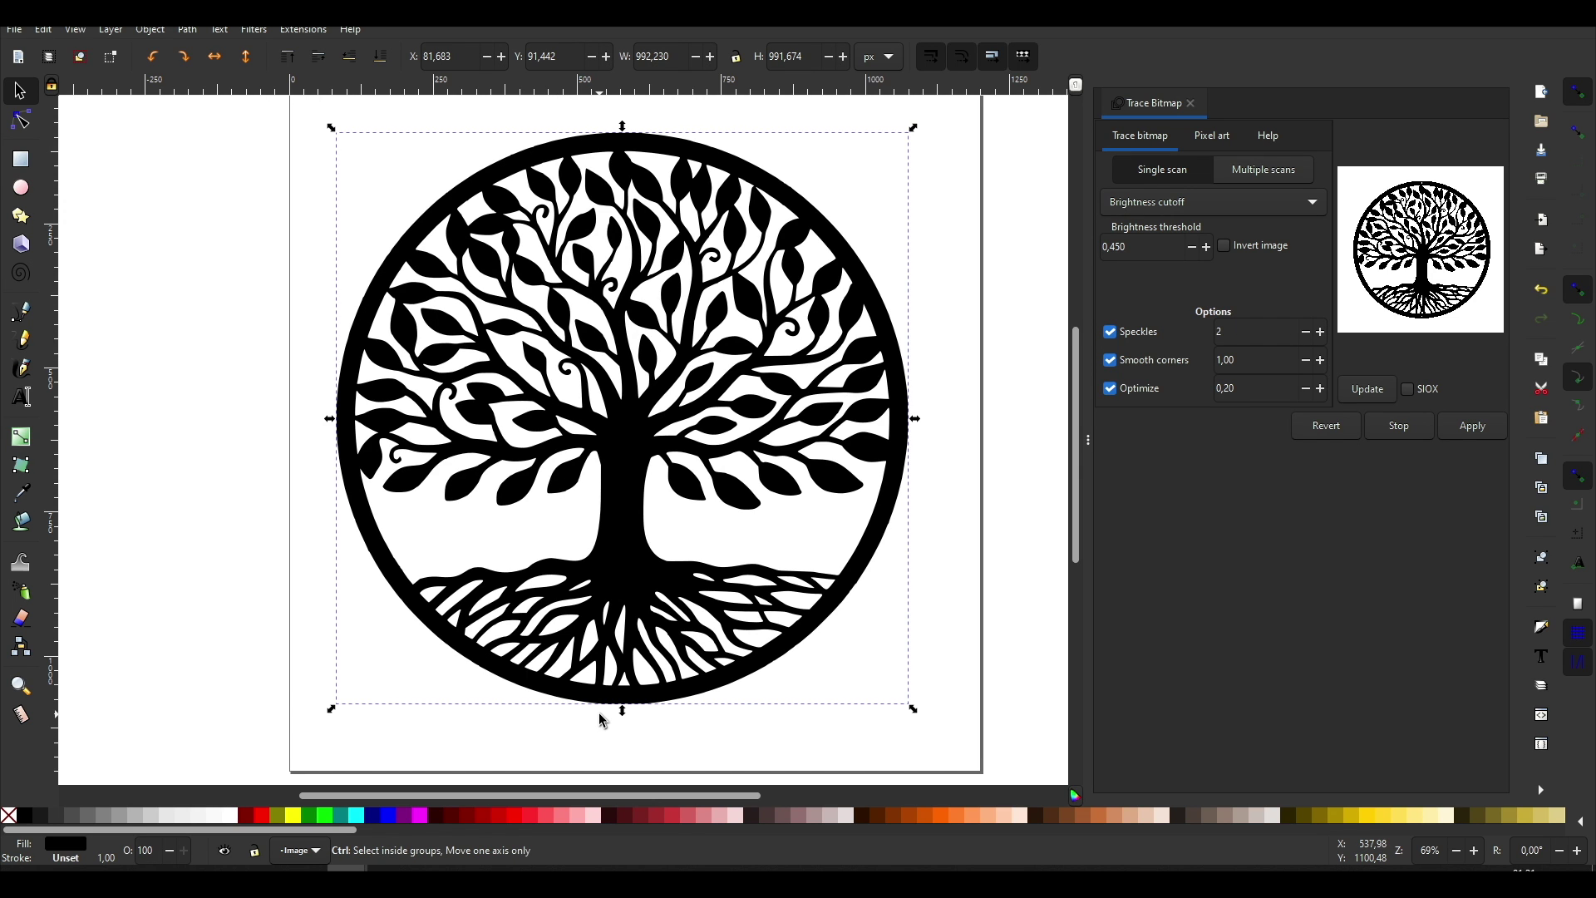
click(14, 29)
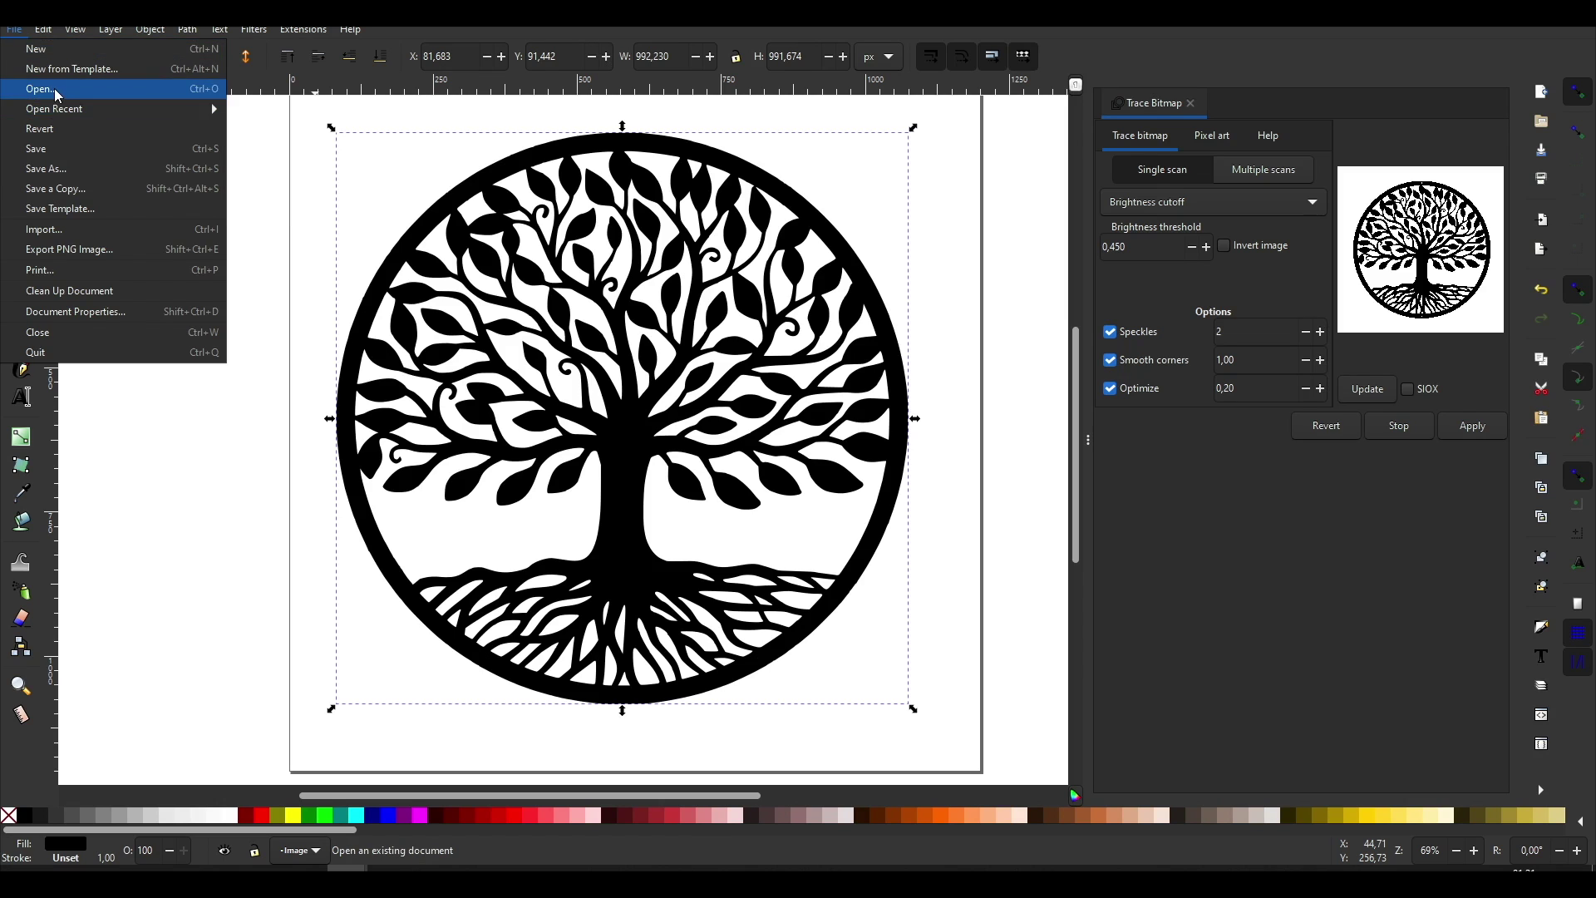
click(33, 84)
double_click(249, 157)
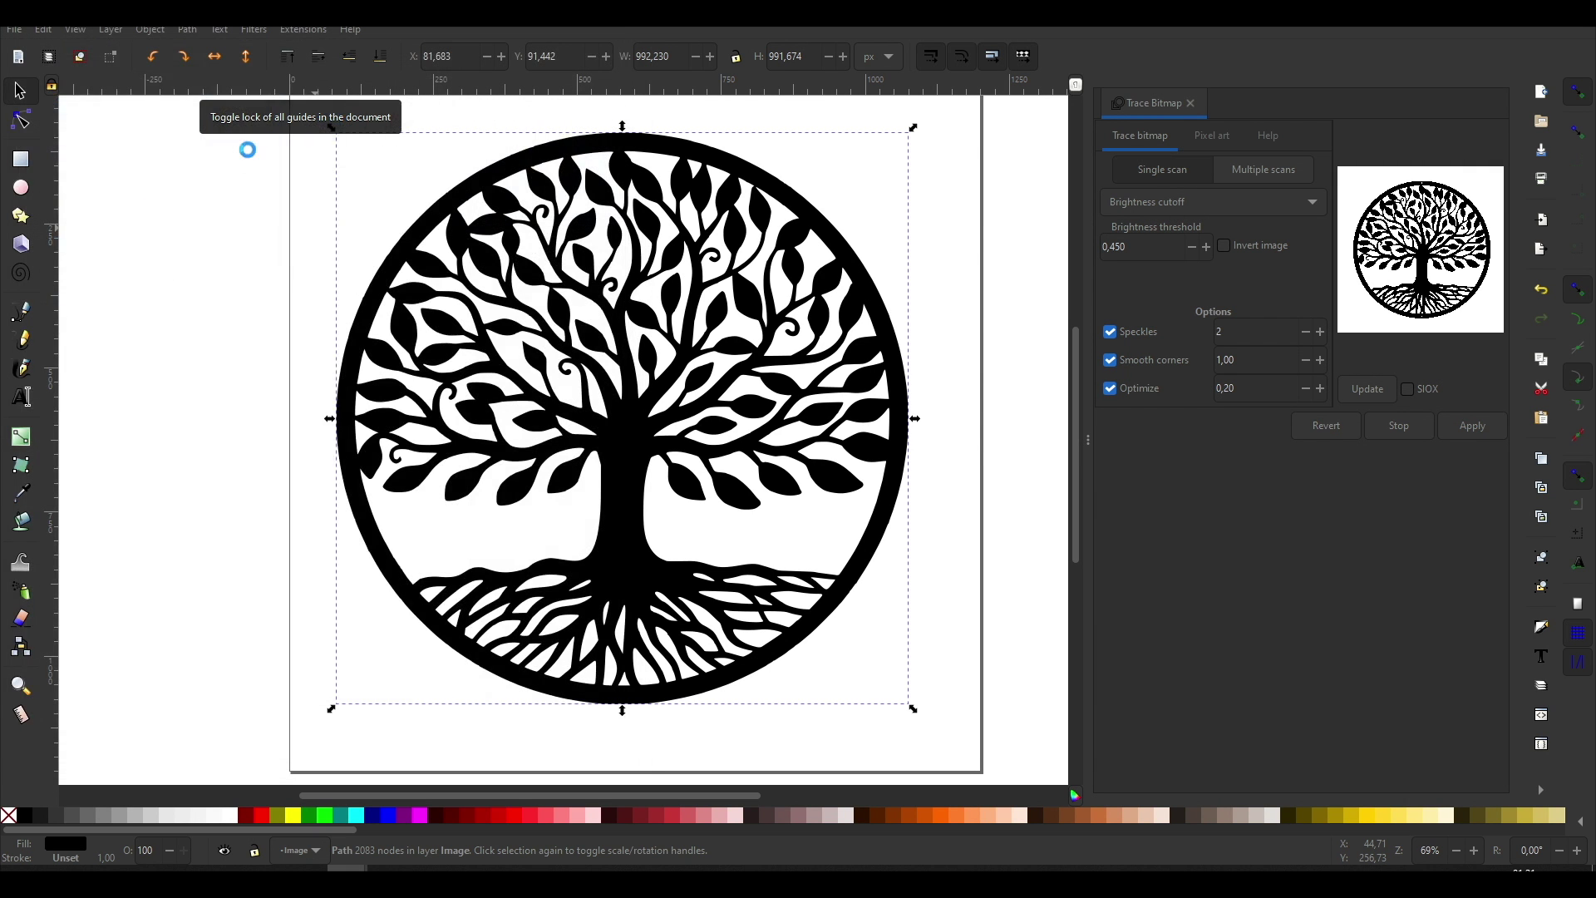
click(313, 280)
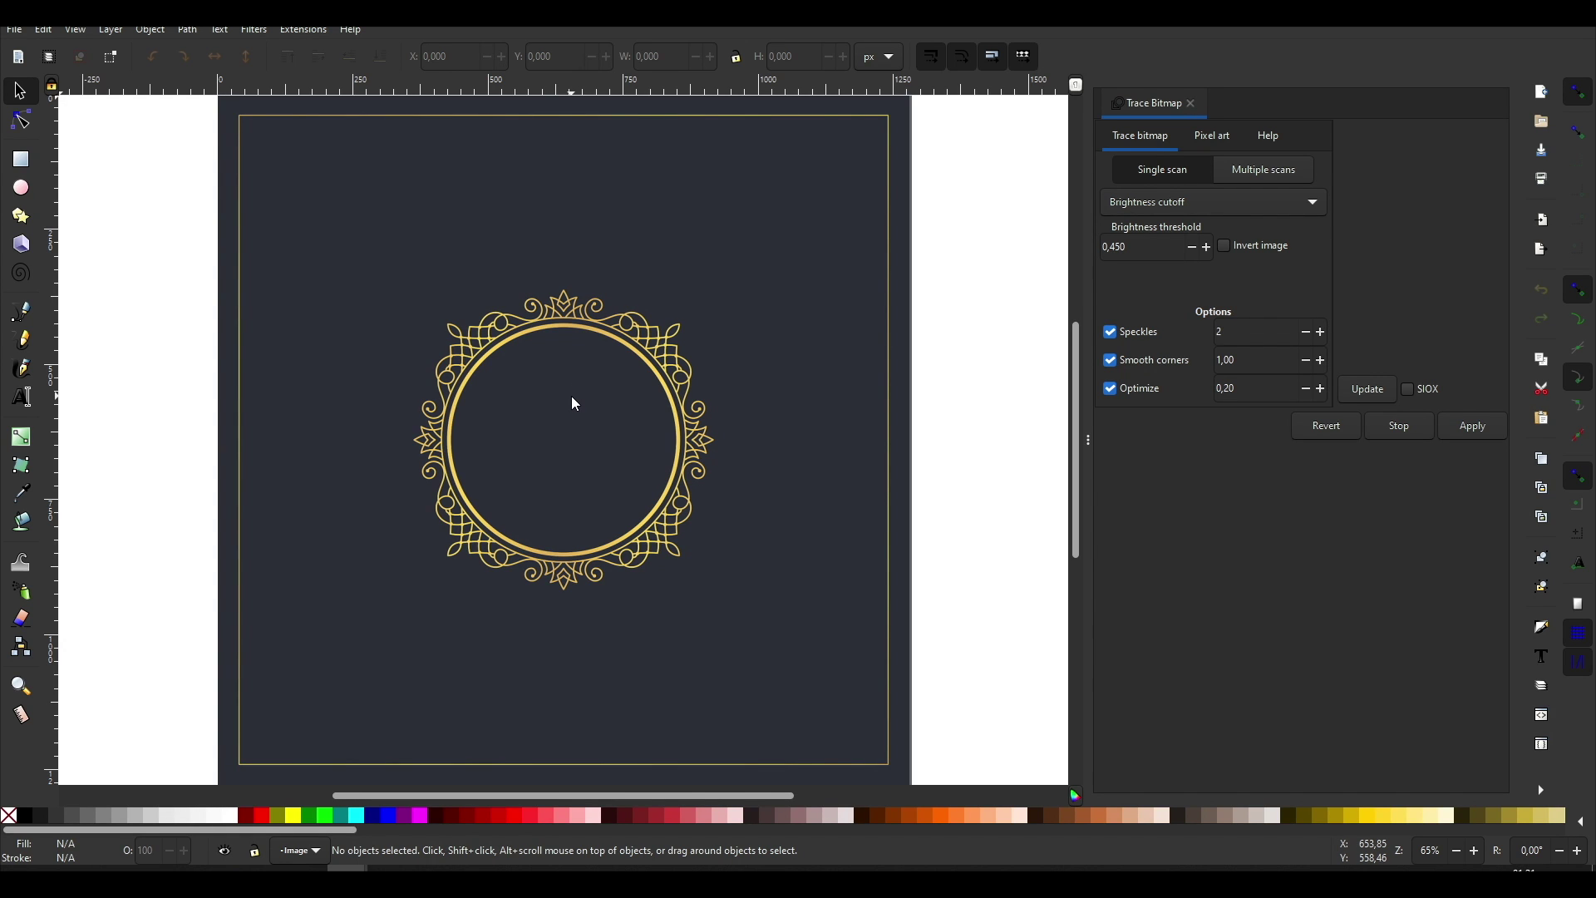
Step: Select the ornamental frame image and preview its Brightness cutoff trace with Invert image enabled
click(571, 396)
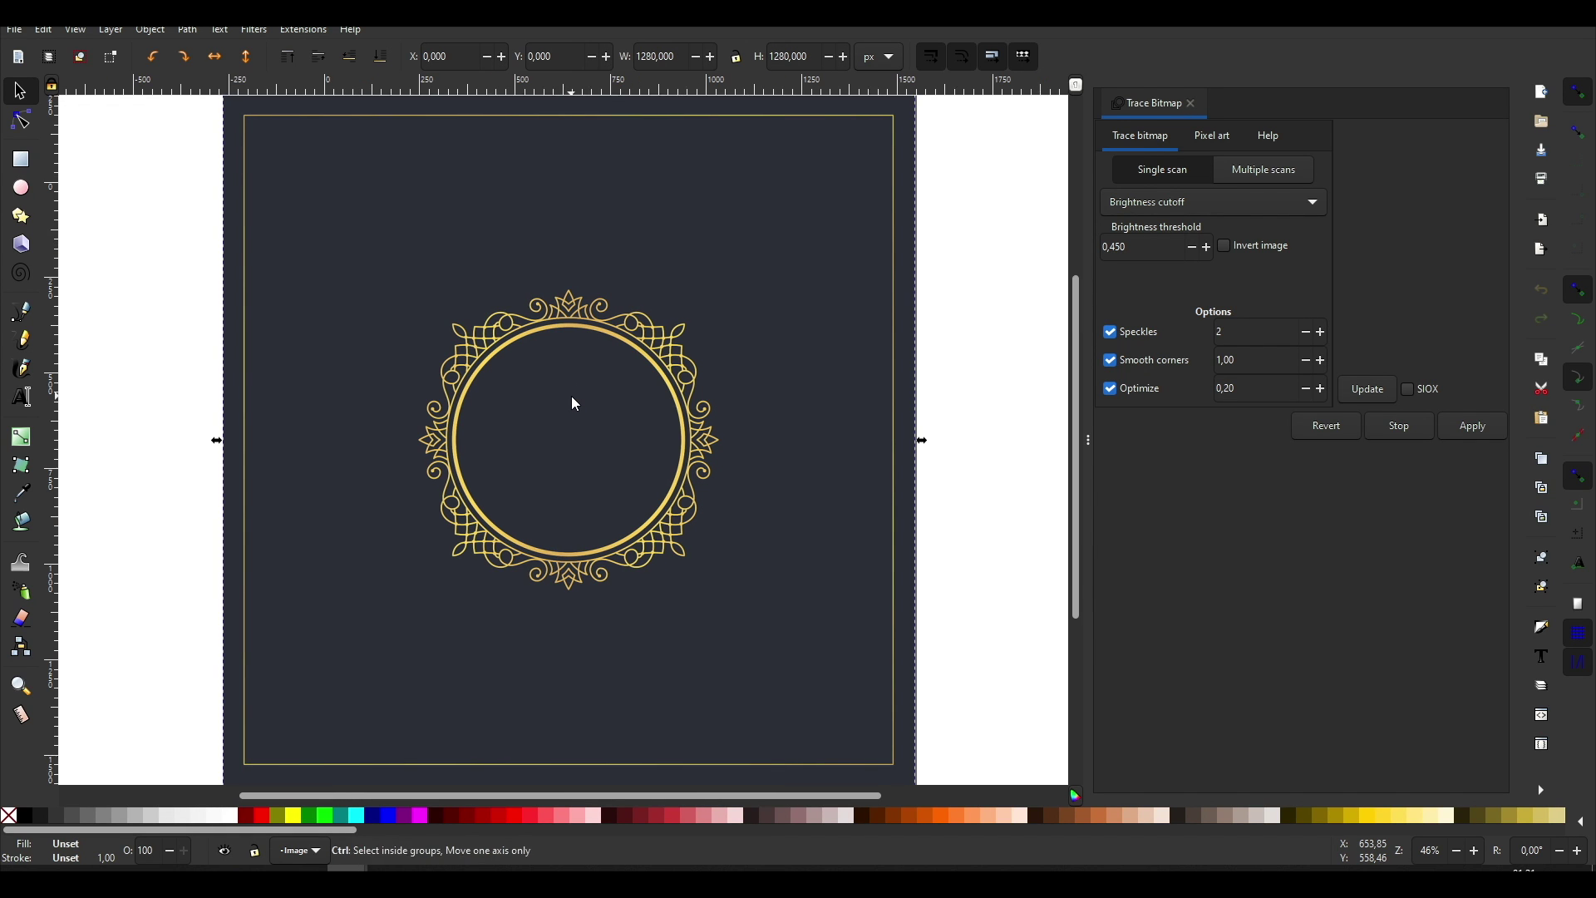
scroll(571, 396, down, 1)
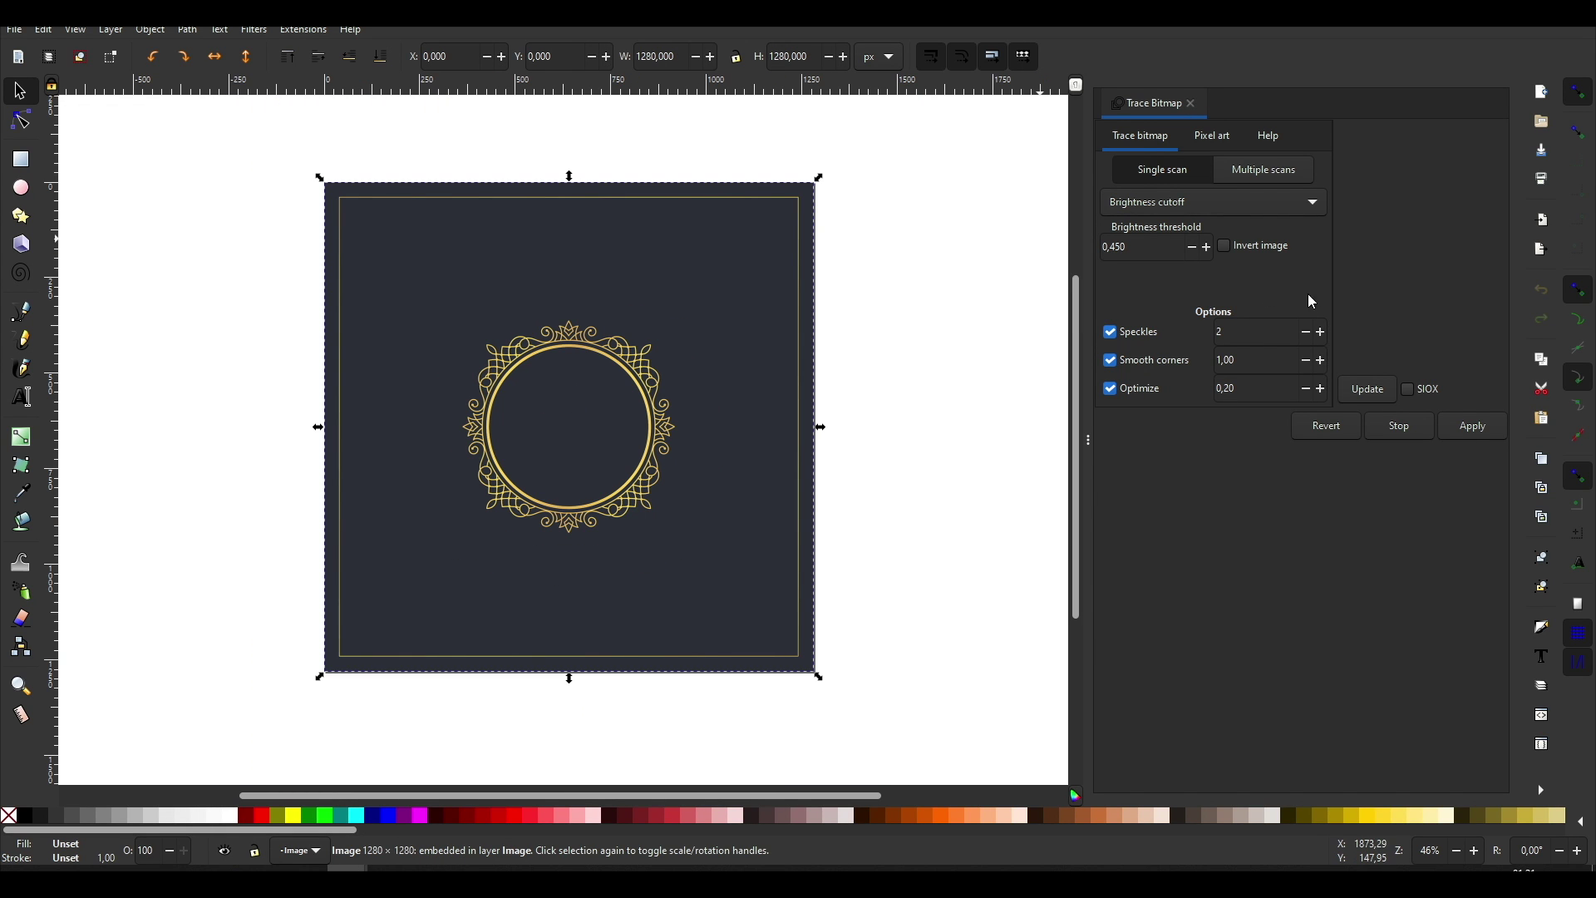
click(1384, 394)
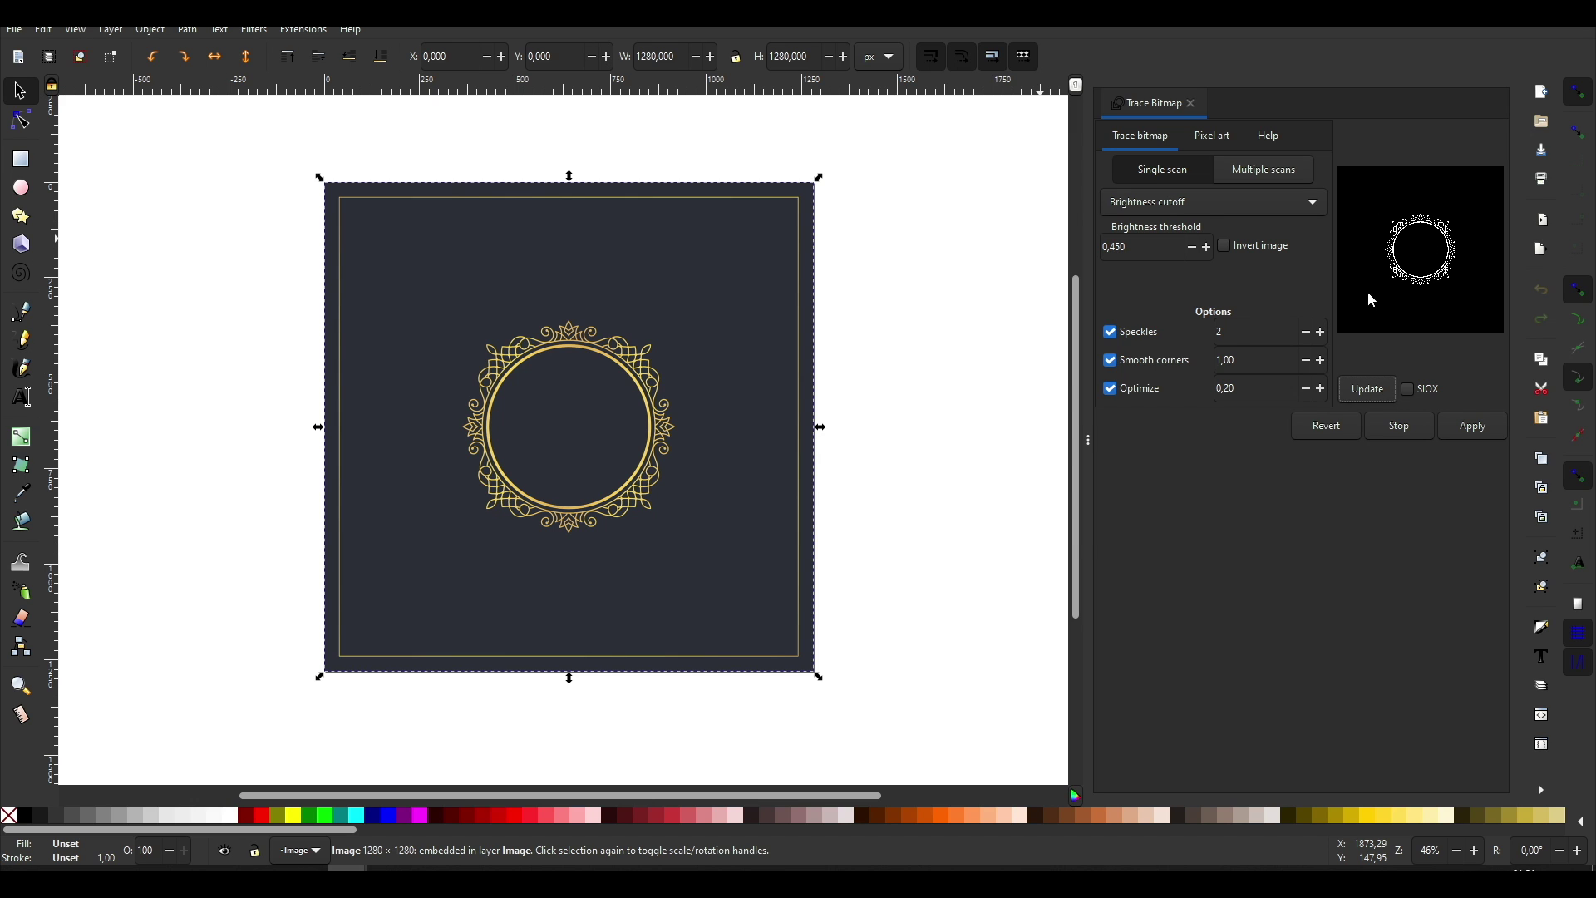
click(1229, 246)
click(1382, 396)
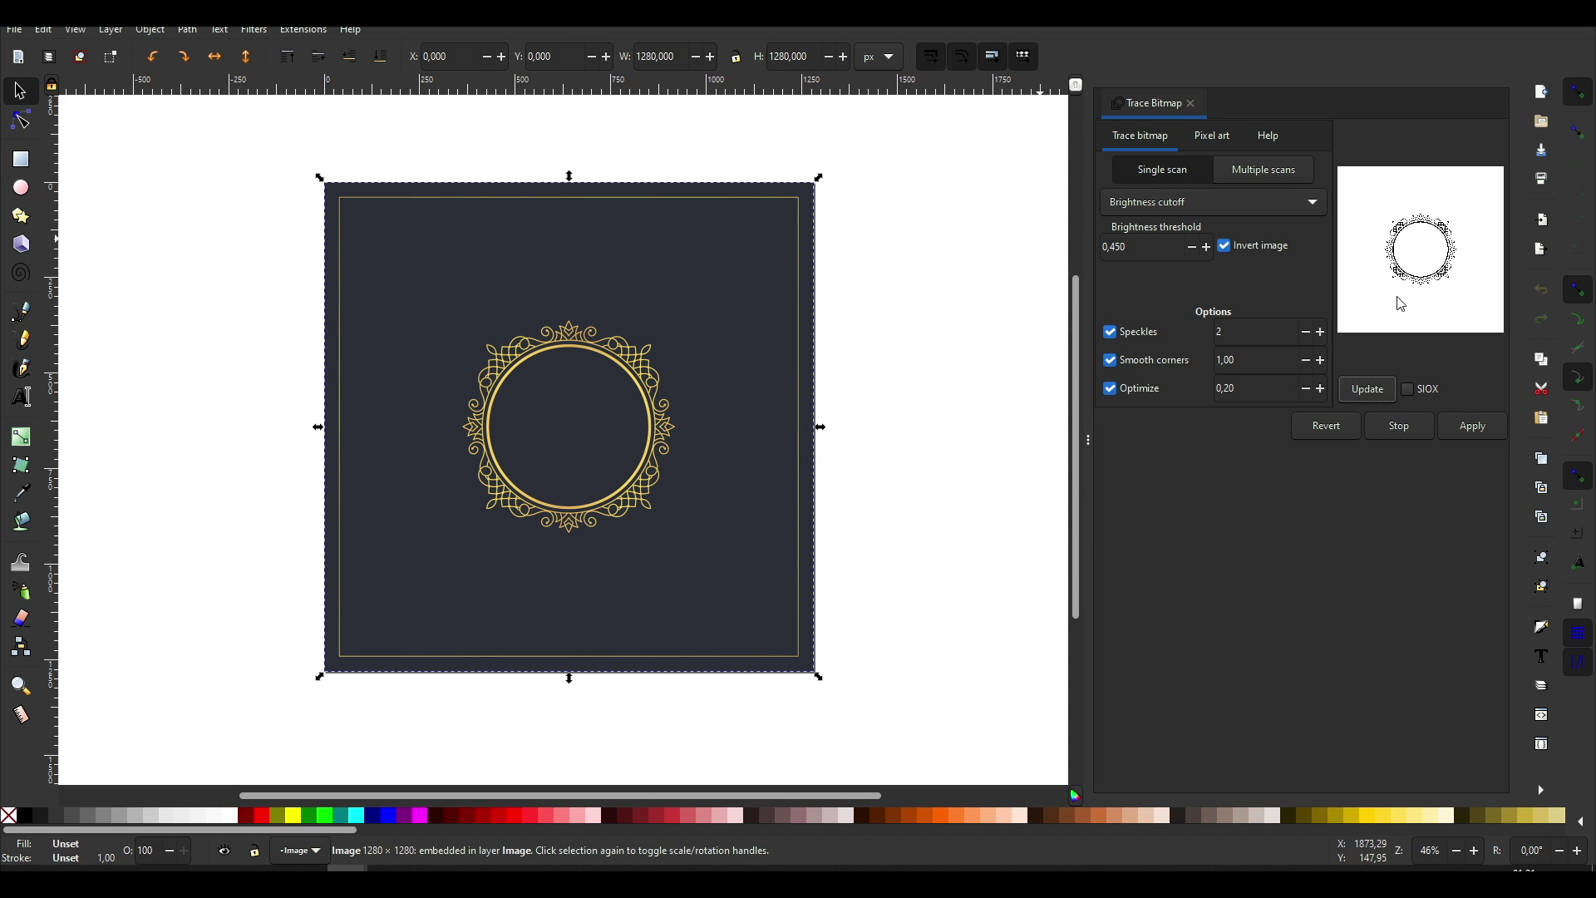
Step: Set the brightness threshold to 0,300 and refresh the inverted trace preview
click(1206, 248)
click(1192, 247)
click(1191, 248)
click(1369, 389)
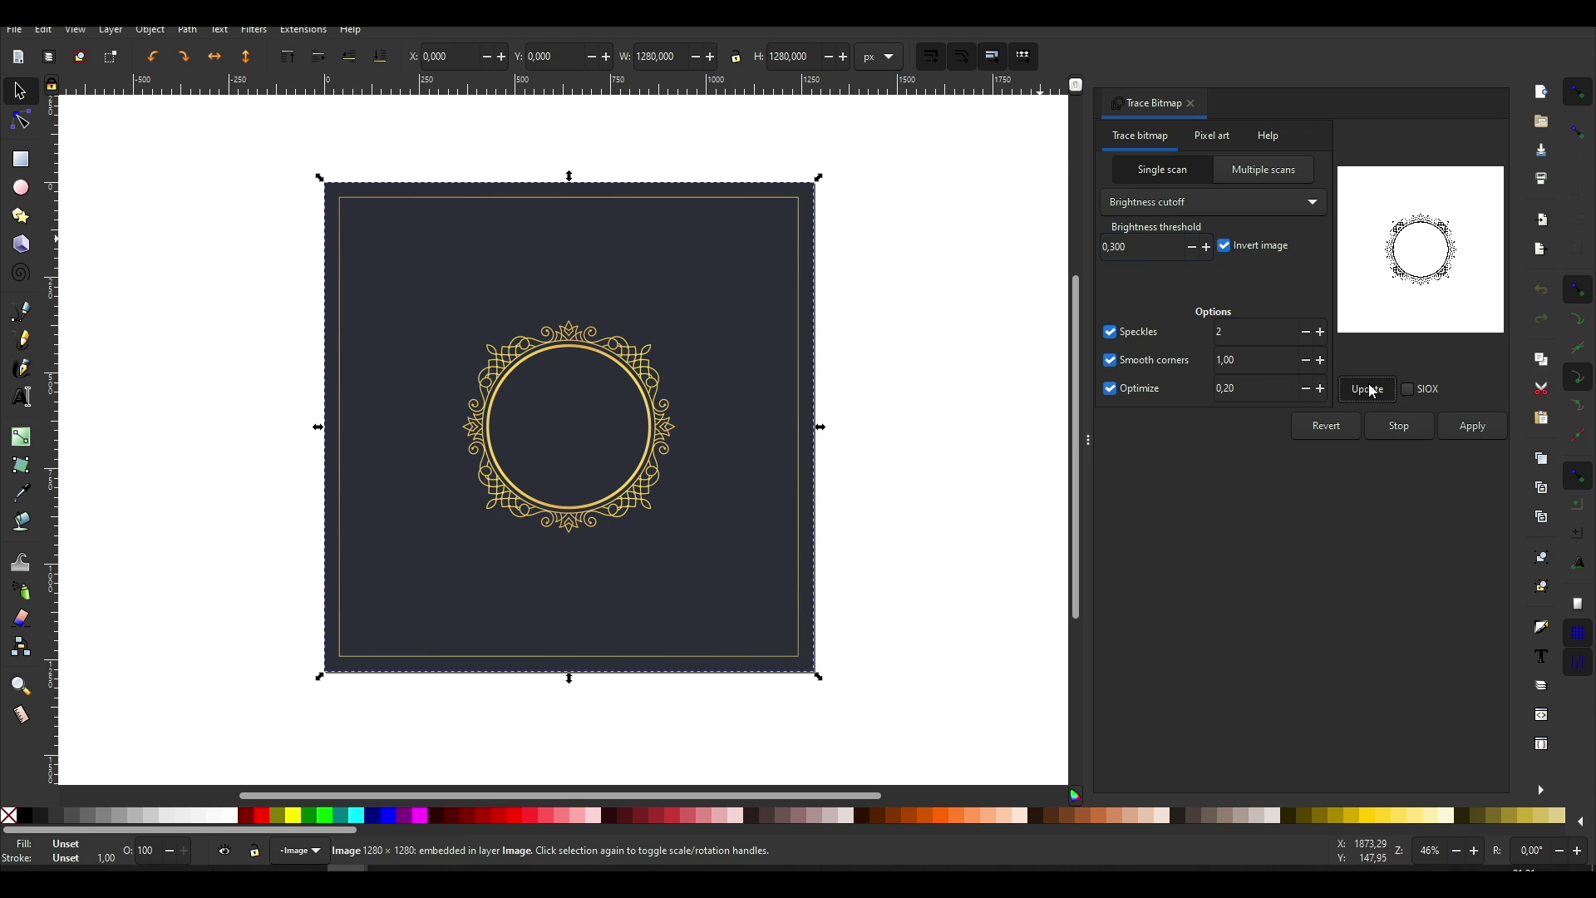
Step: Set the brightness threshold to 0,230, refresh the inverted preview and apply the trace to the ornamental frame image
click(1193, 253)
click(1194, 248)
click(1194, 247)
click(1367, 391)
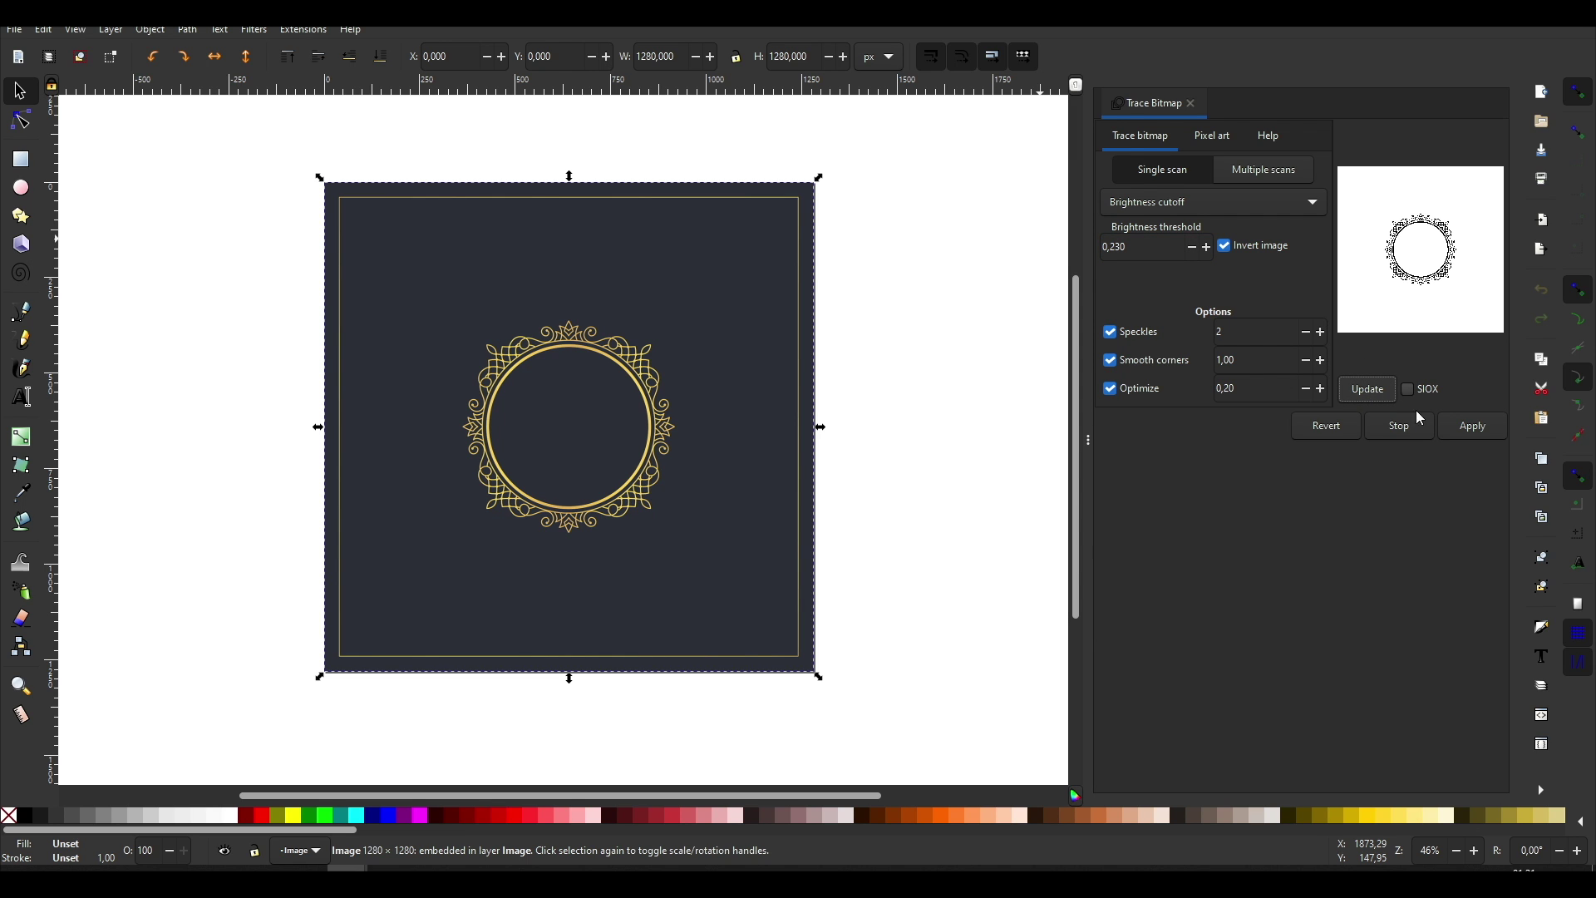
click(1471, 432)
Step: Delete the original dark frame image, keeping only the traced vector path
click(770, 513)
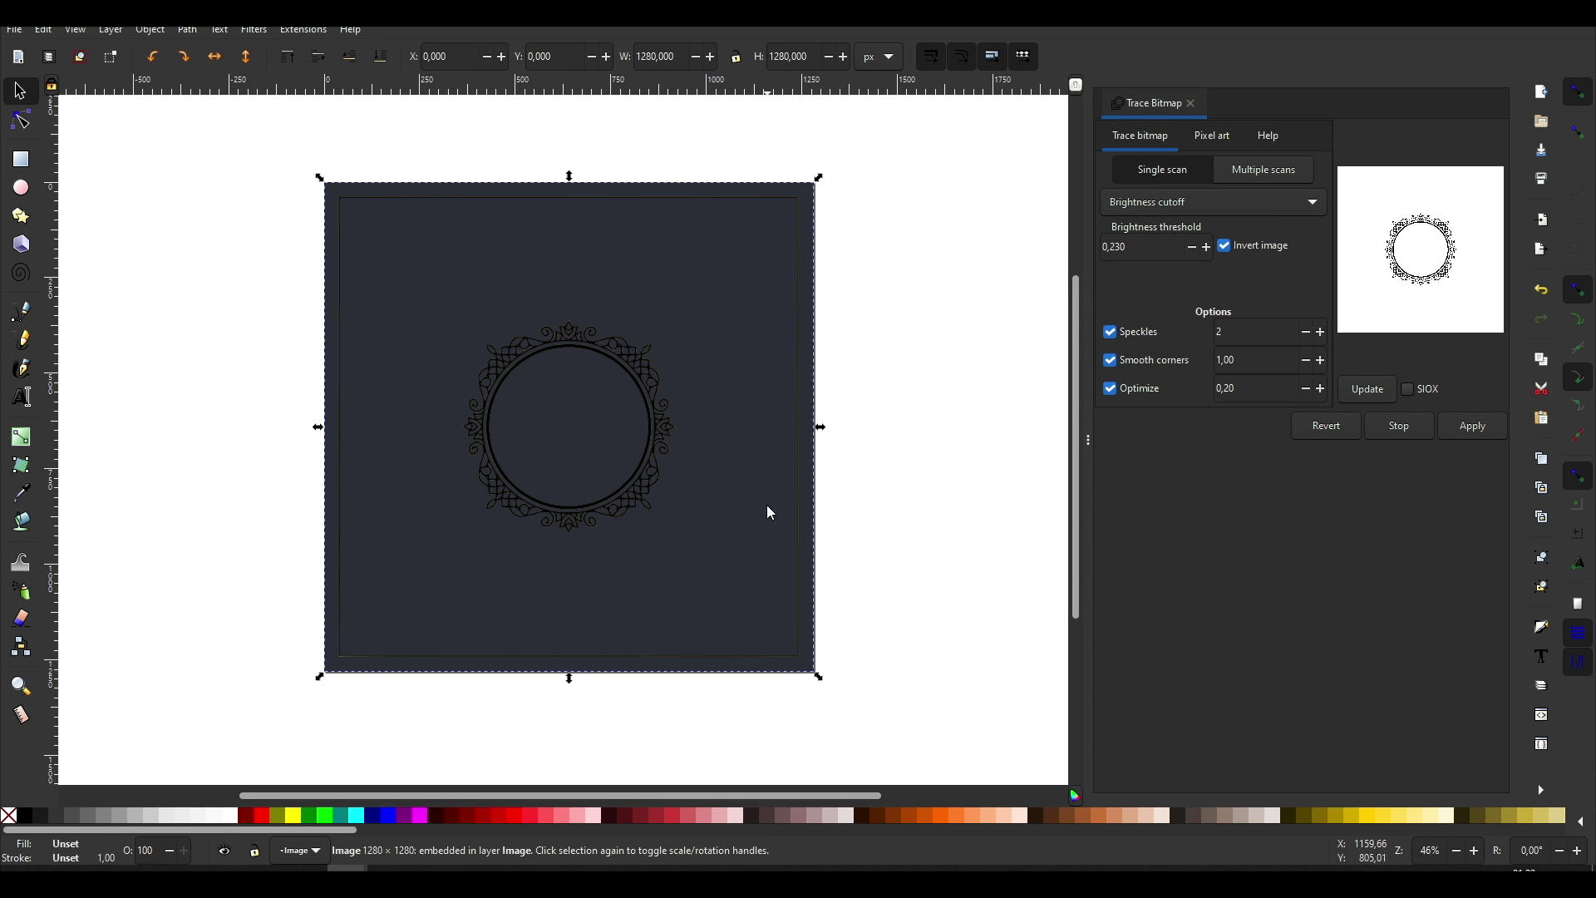
key(Delete)
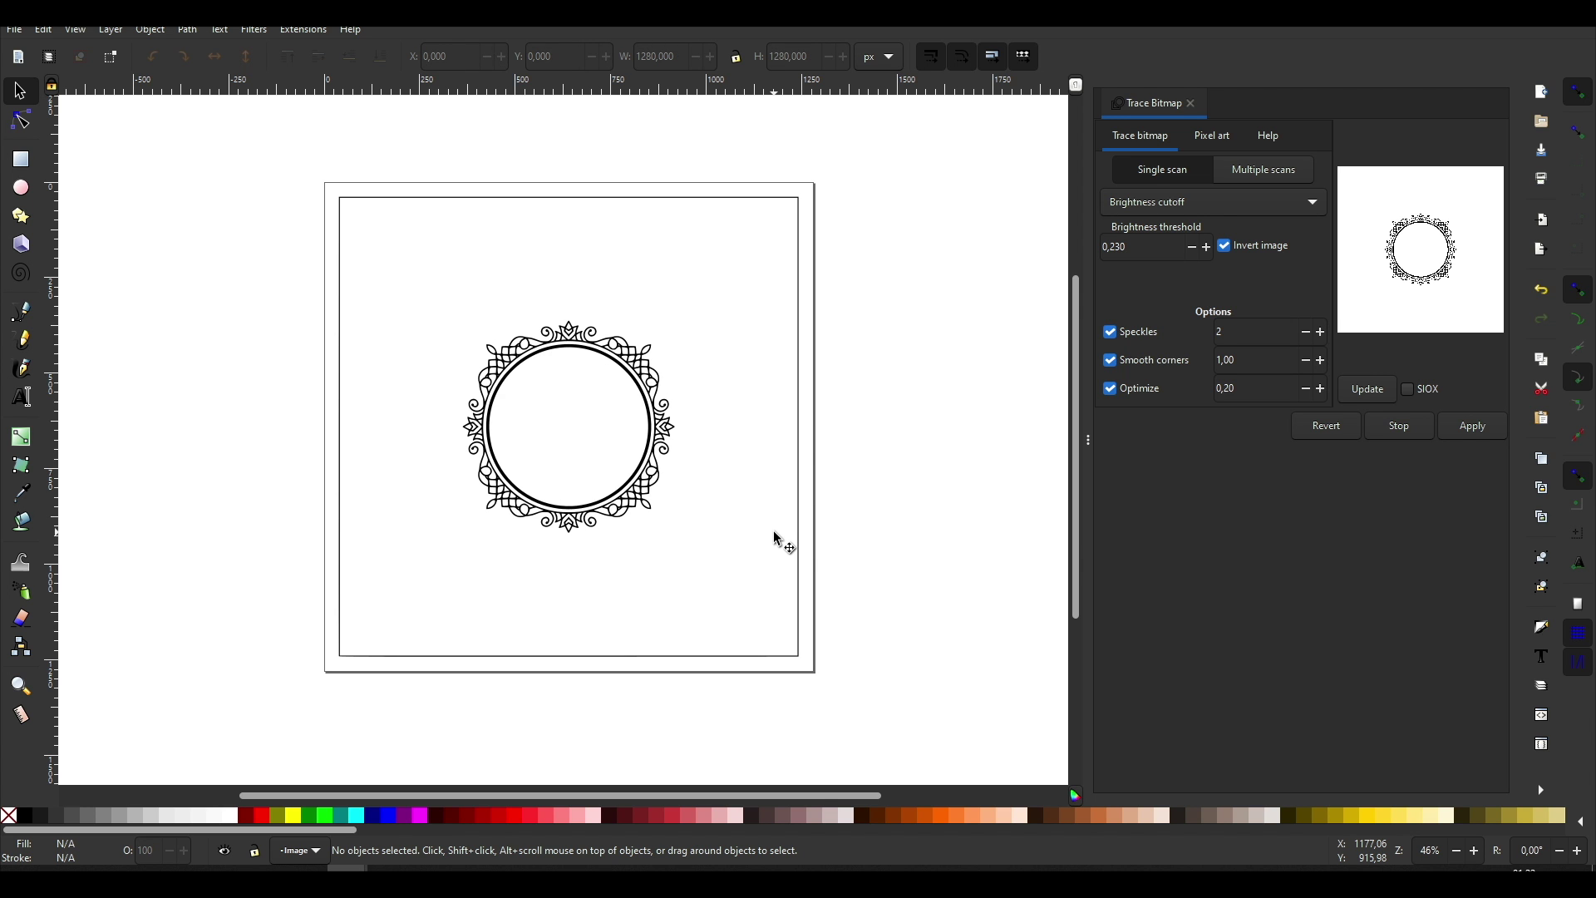
scroll(534, 355, up, 3)
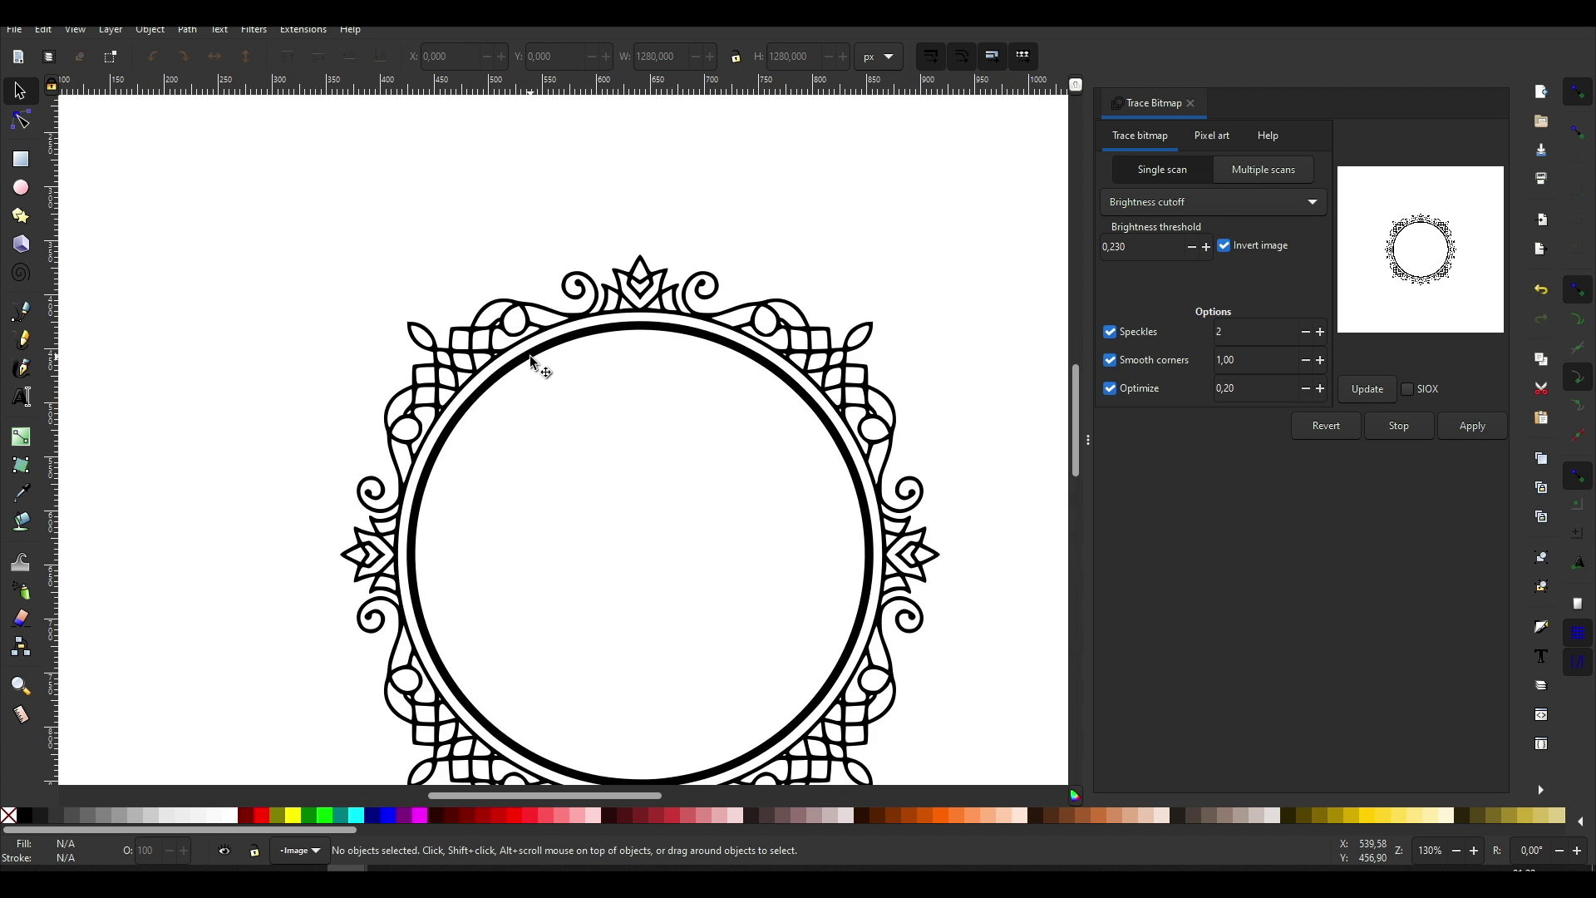
scroll(560, 420, down, 6)
scroll(598, 457, up, 3)
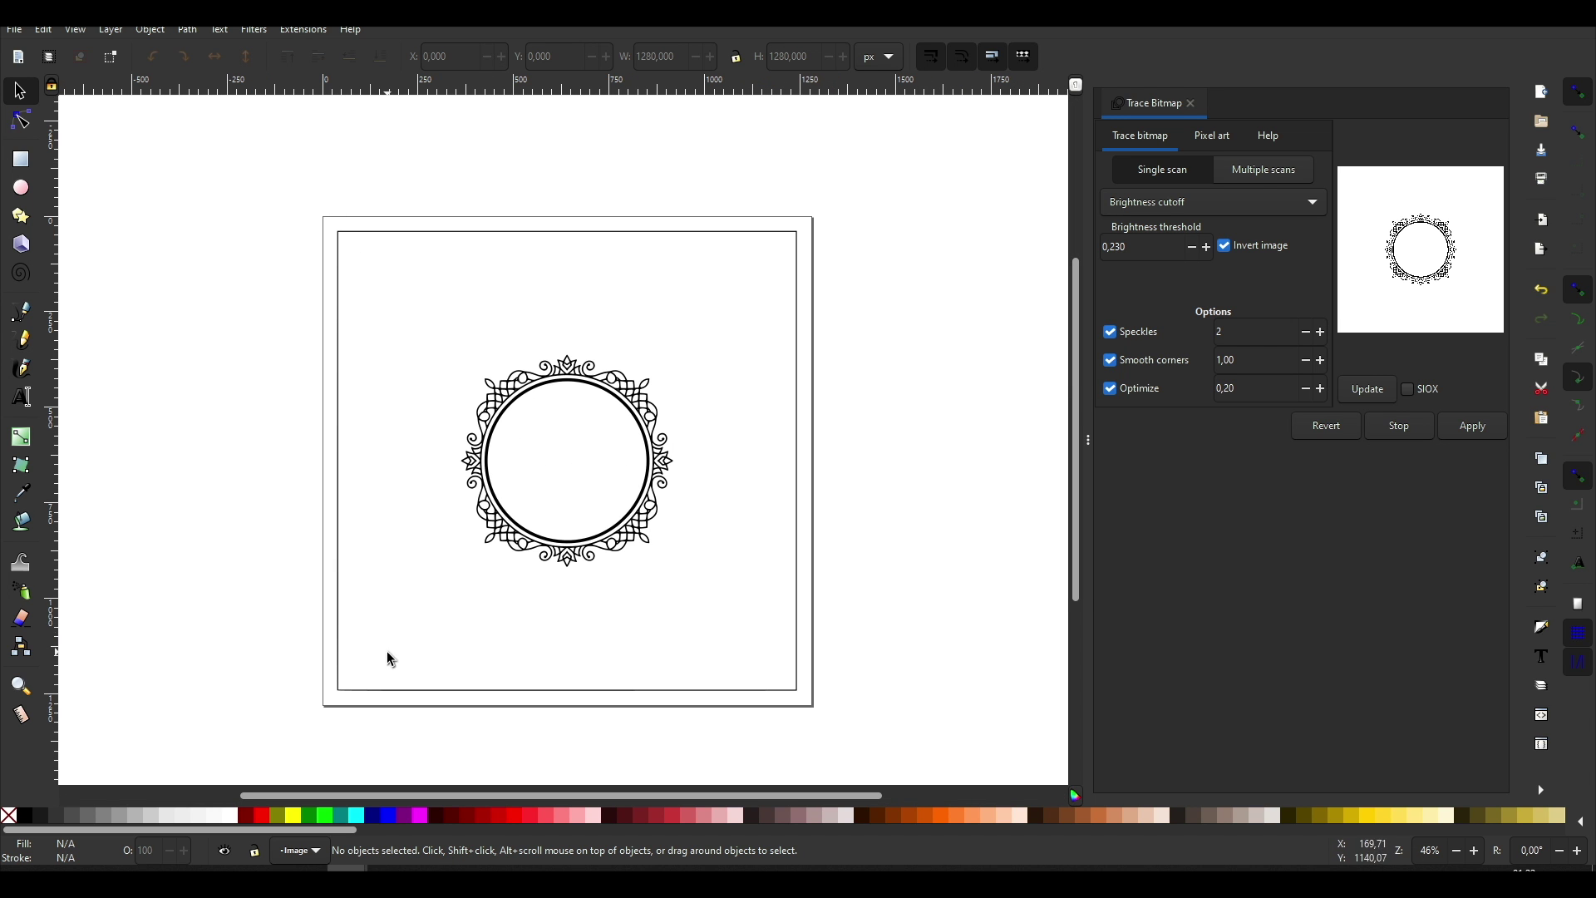
Step: Delete all nodes of the thin outer square border from the traced path, keeping only the round ornamental frame
click(412, 241)
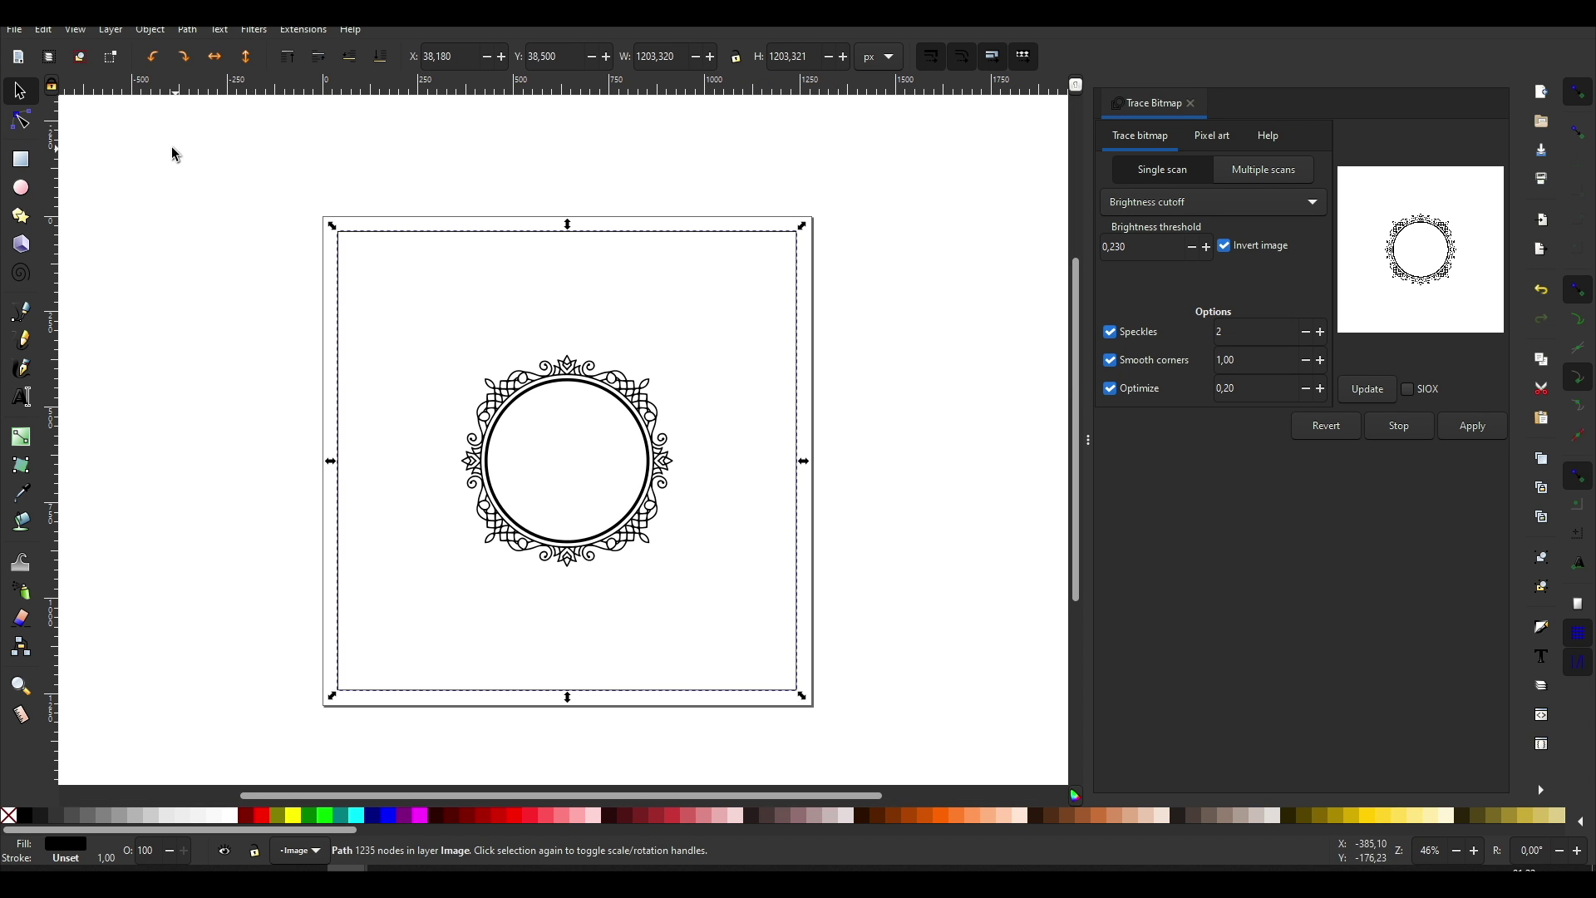
click(30, 130)
drag(250, 169, 900, 314)
key(Delete)
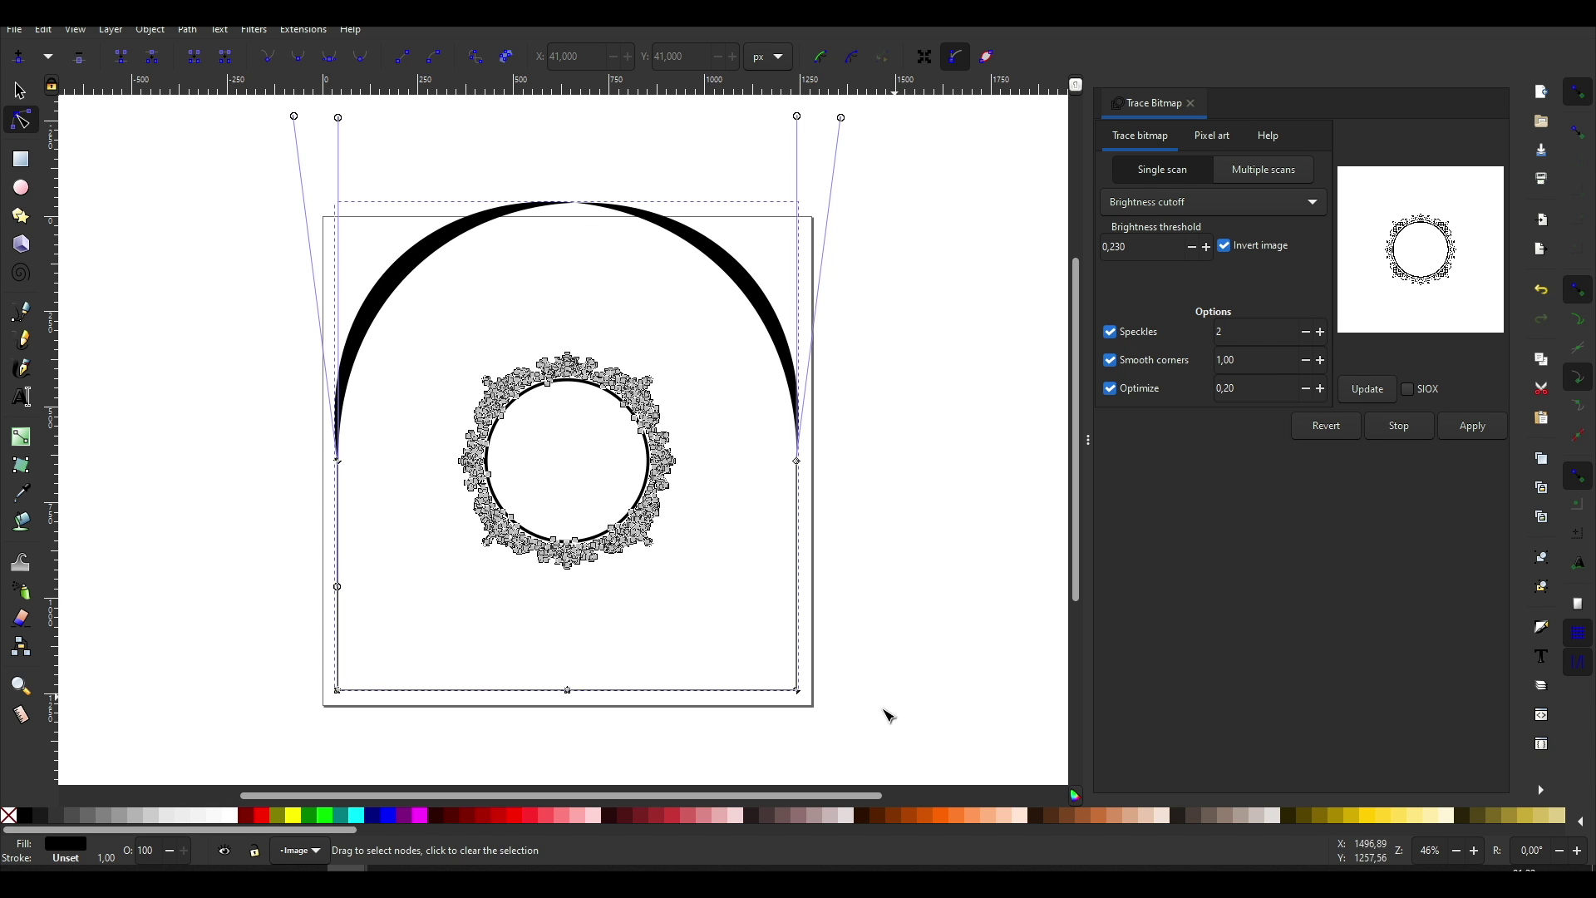
drag(869, 721, 247, 615)
key(Delete)
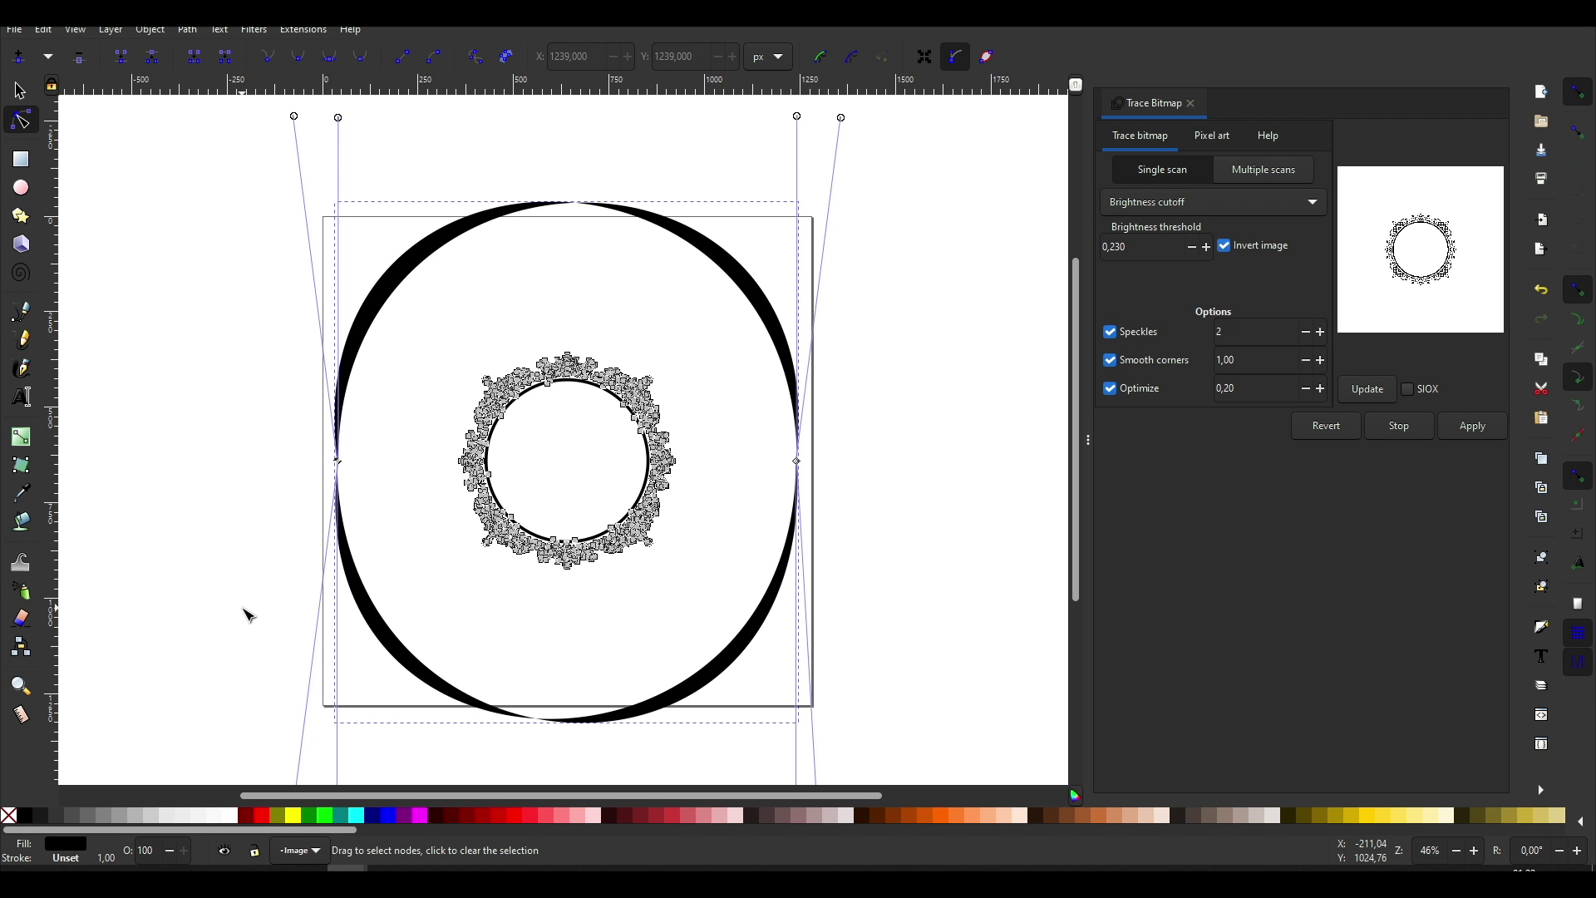
drag(254, 425, 390, 535)
key(Delete)
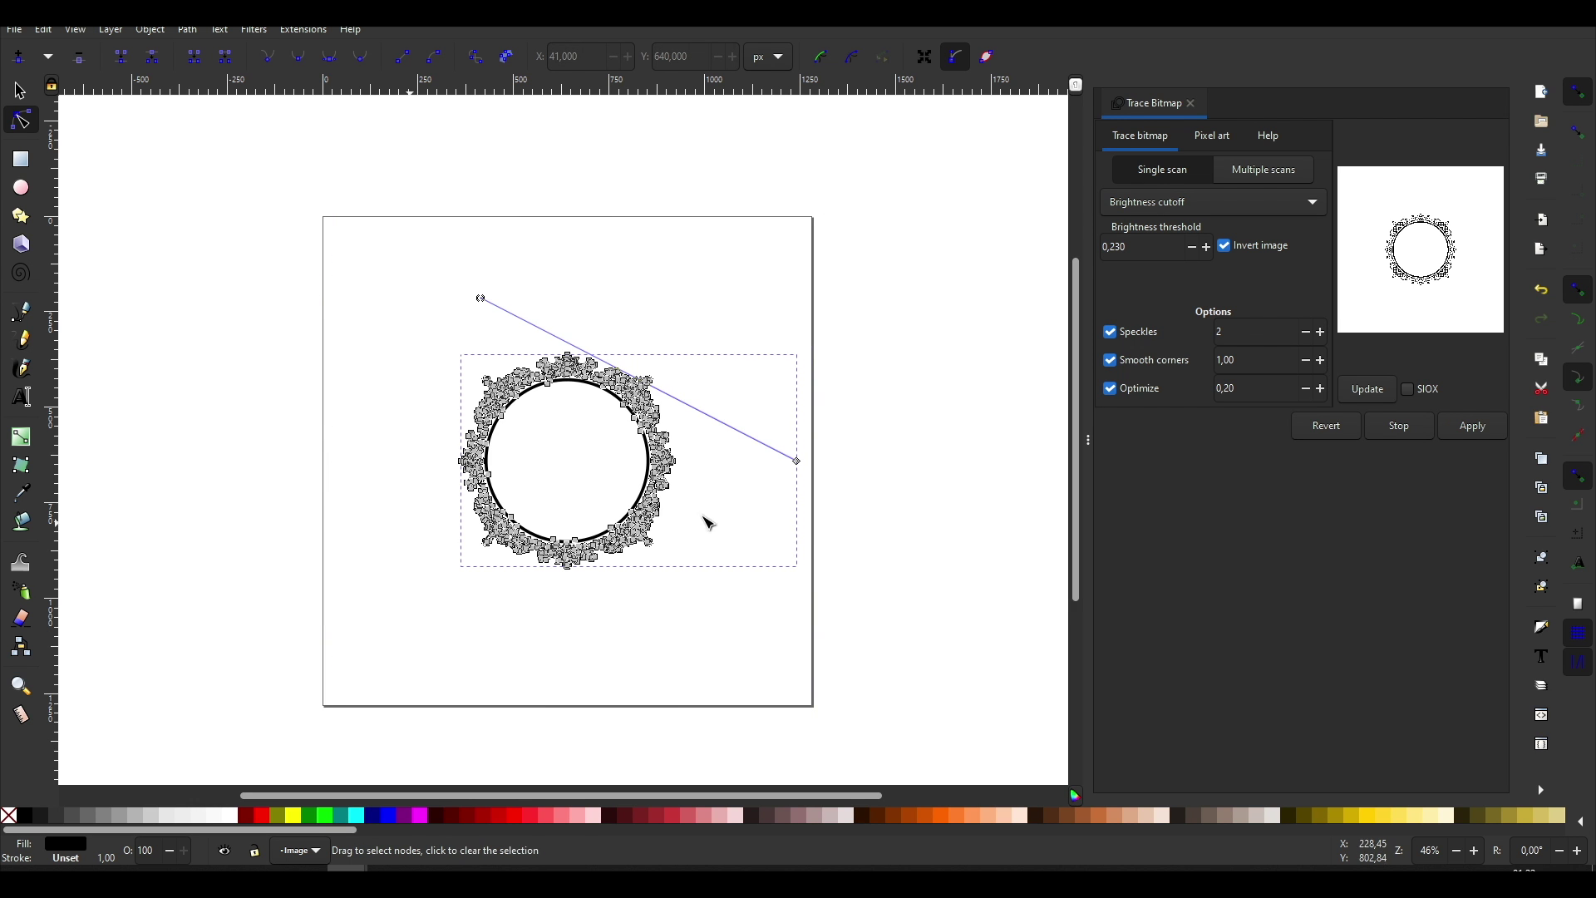
drag(850, 551, 702, 347)
key(Delete)
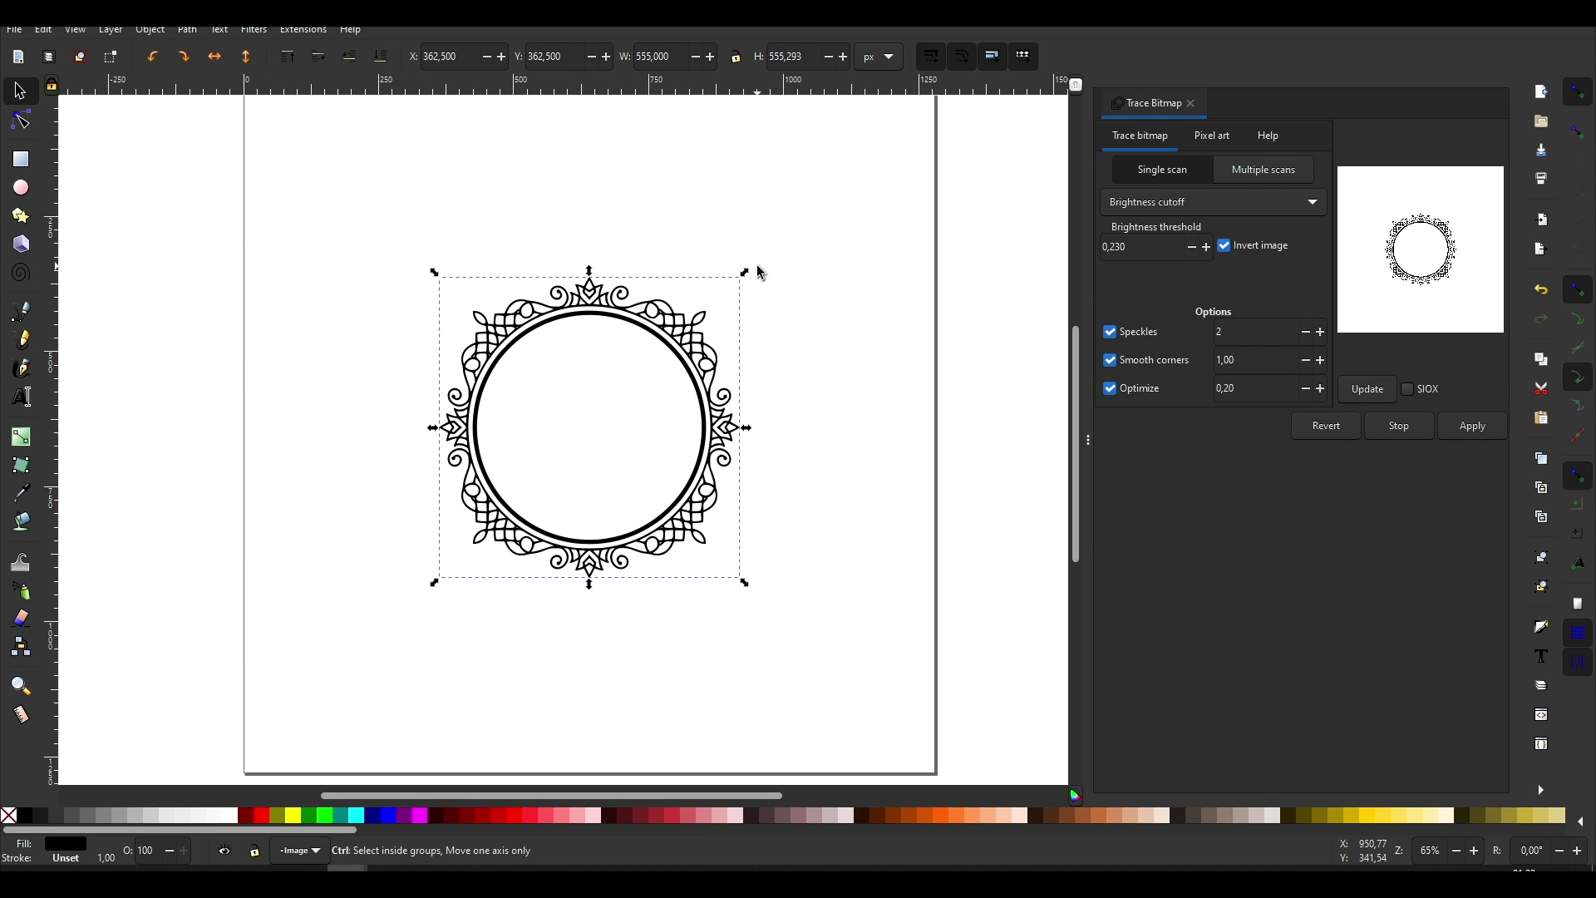
Step: Enlarge the round frame proportionally to about 1215 px wide so it nearly fills the page, and inspect its edges up close
drag(744, 272, 1019, 100)
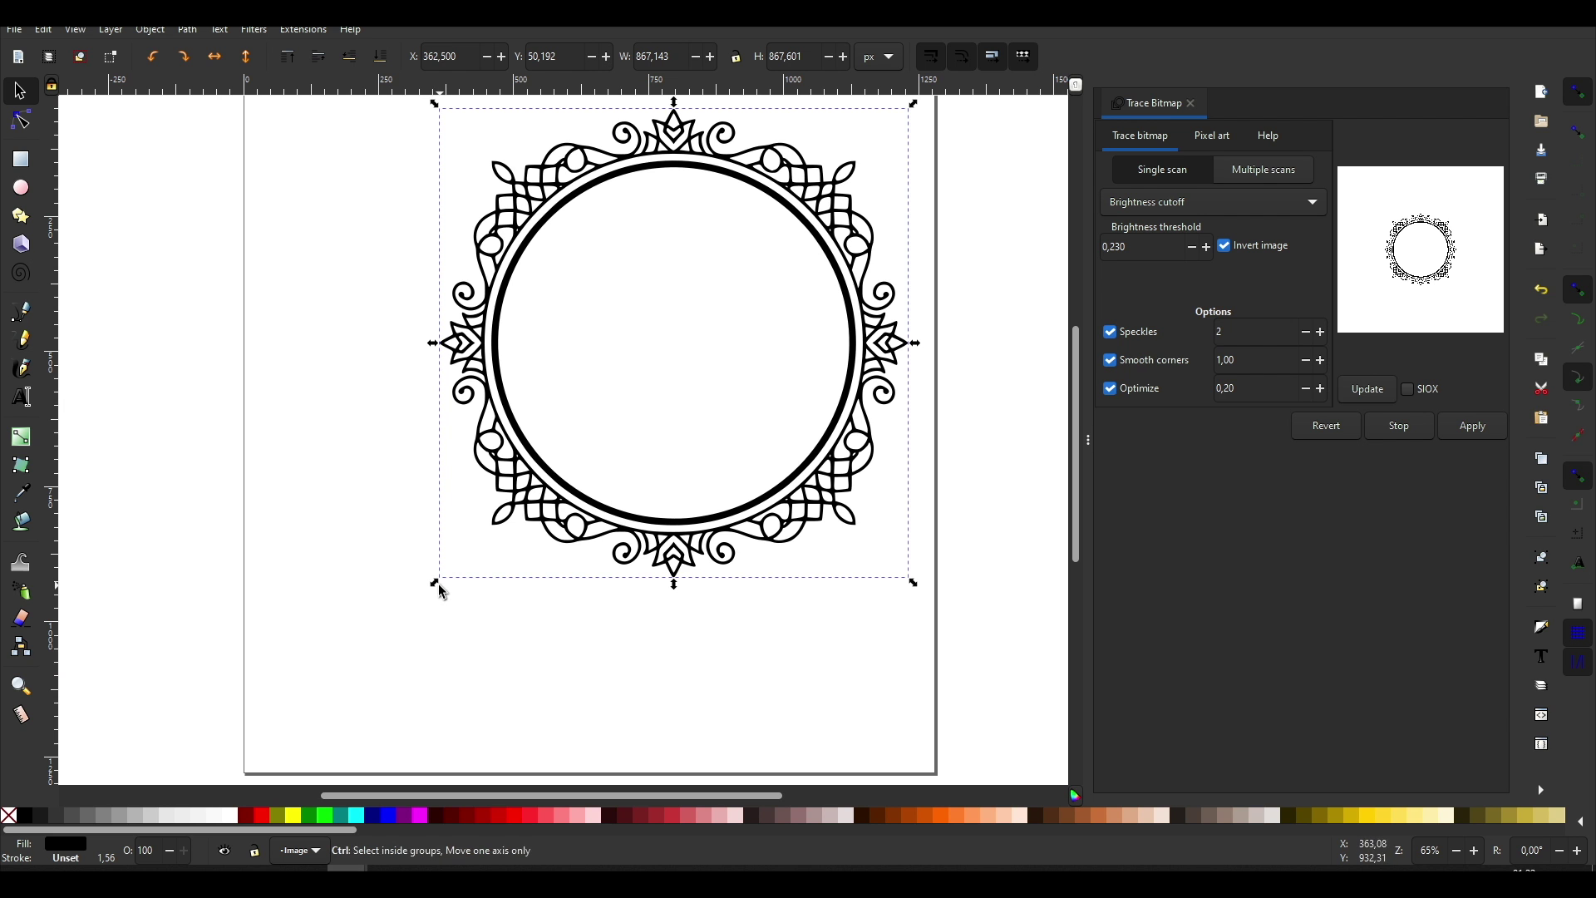
drag(435, 583, 75, 773)
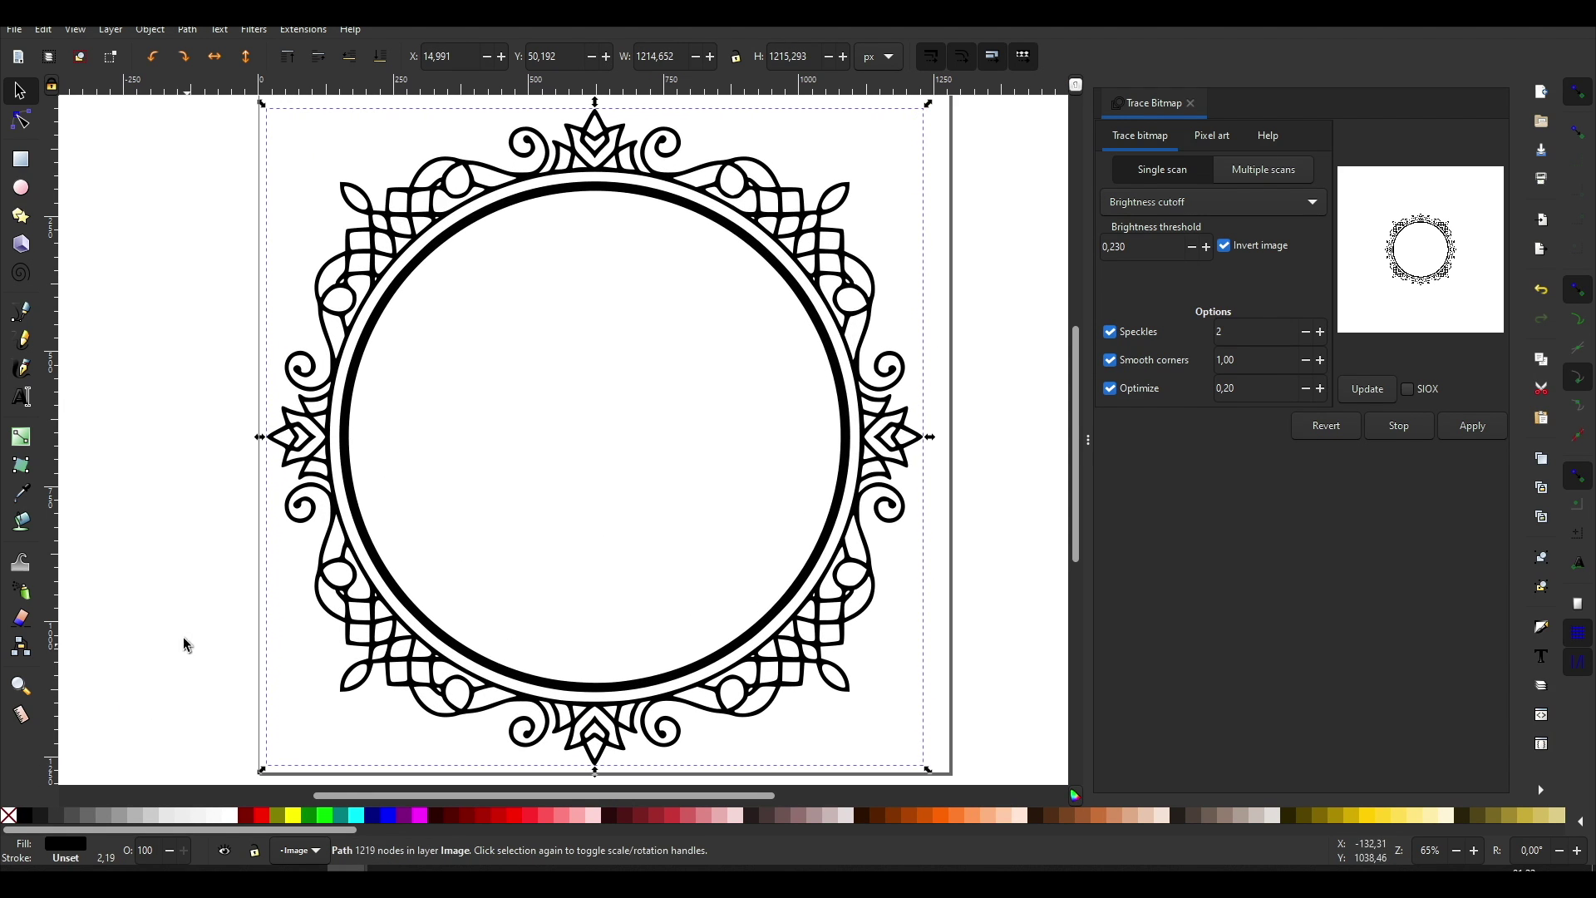
click(77, 584)
scroll(512, 471, up, 4)
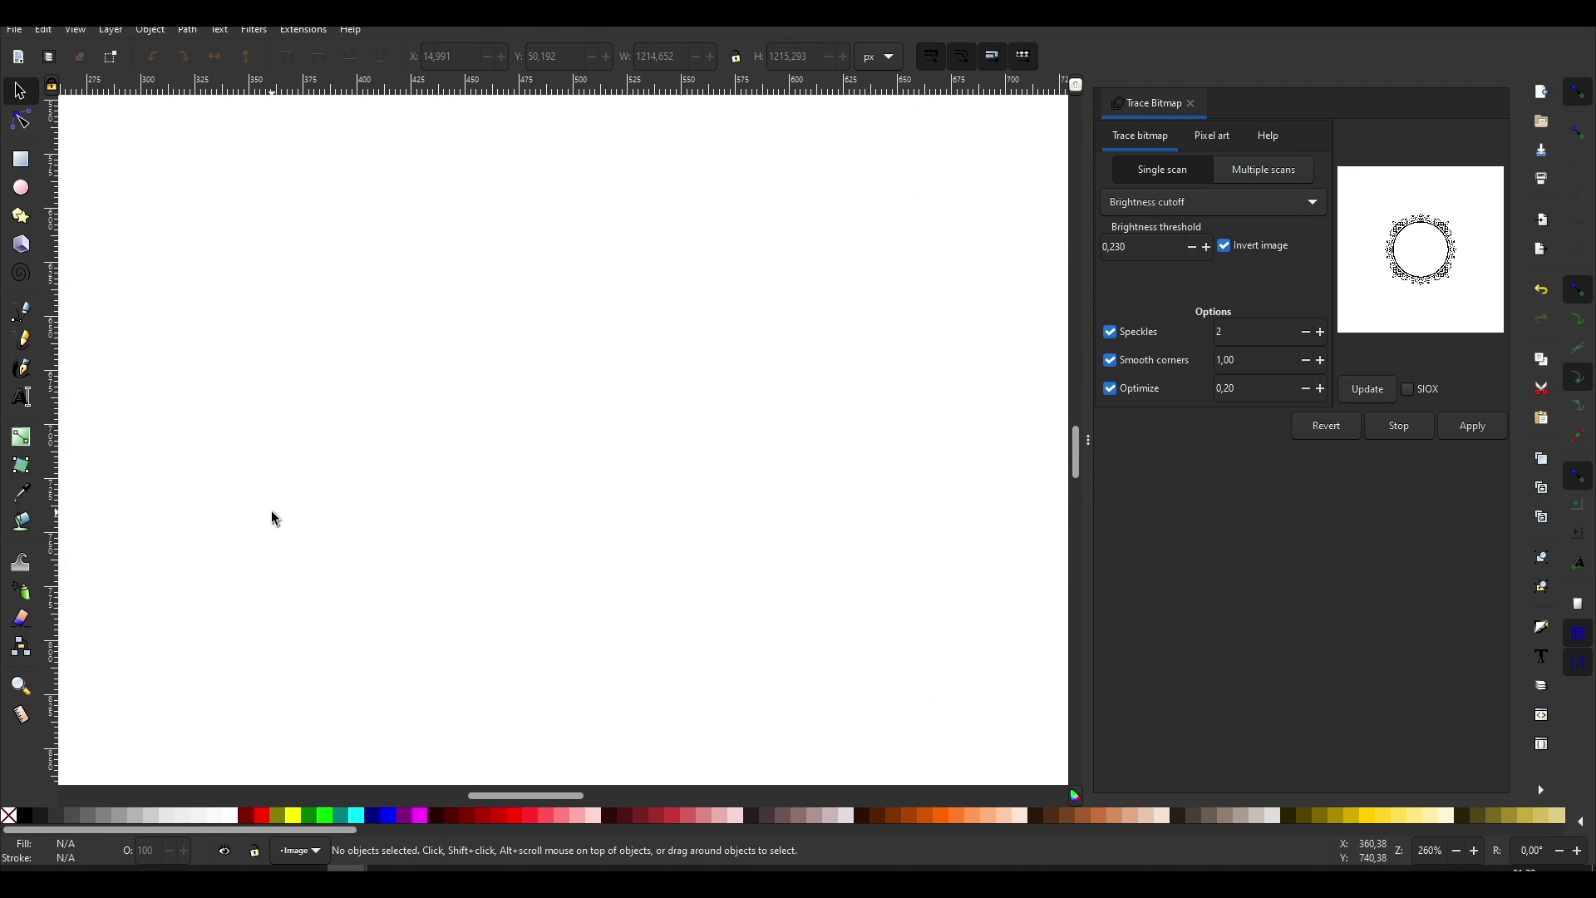
scroll(271, 511, down, 4)
scroll(271, 510, left, 6)
scroll(306, 503, up, 6)
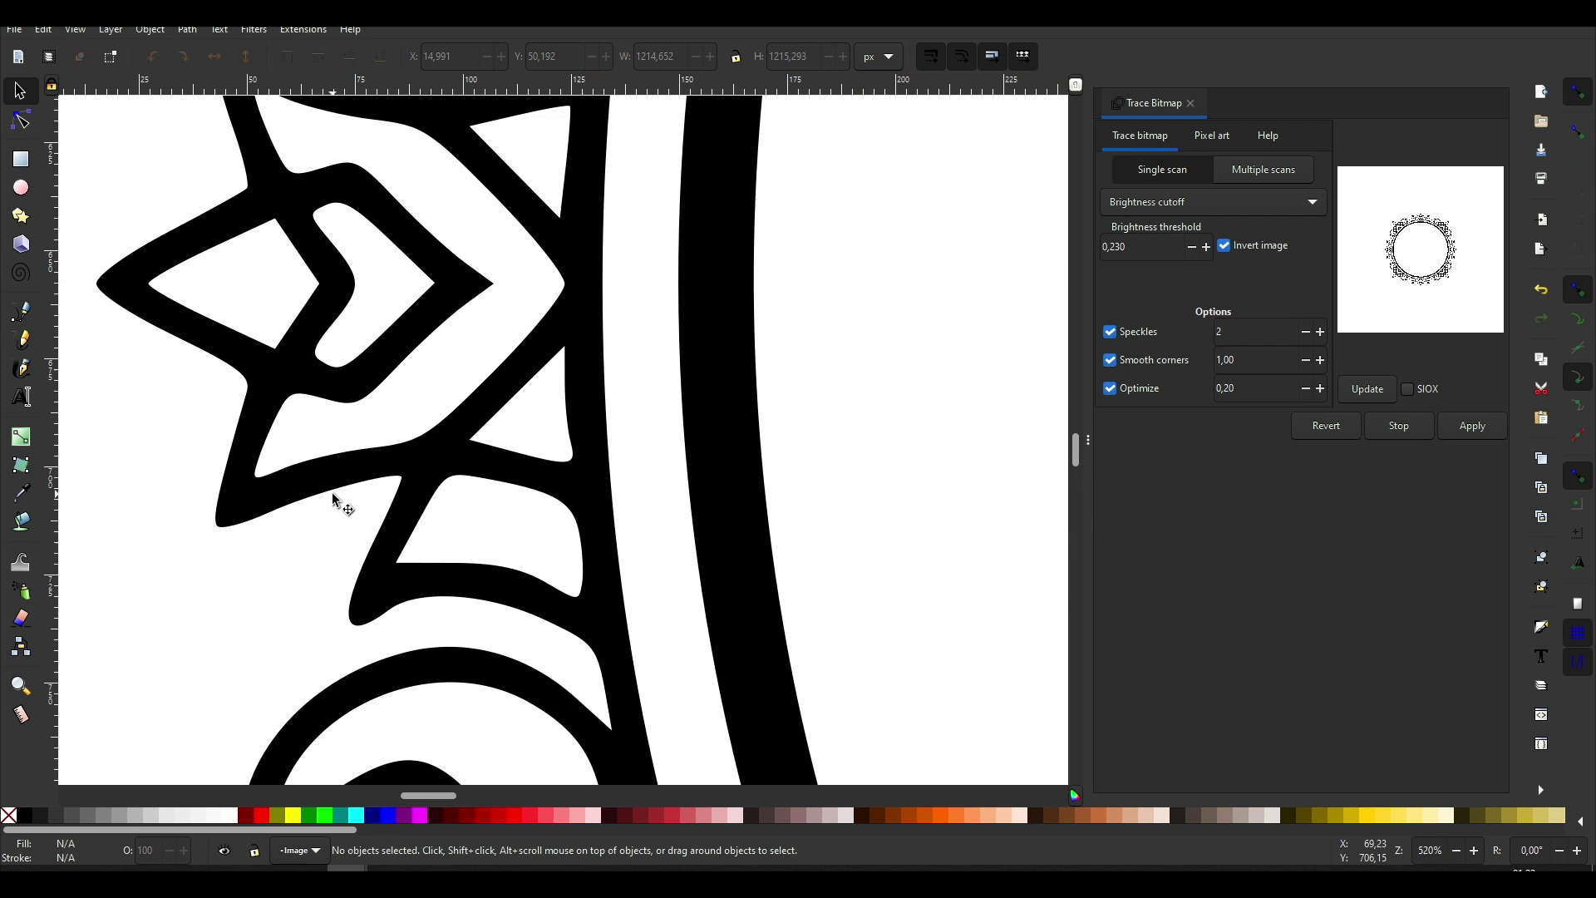
scroll(334, 499, up, 2)
scroll(332, 495, down, 10)
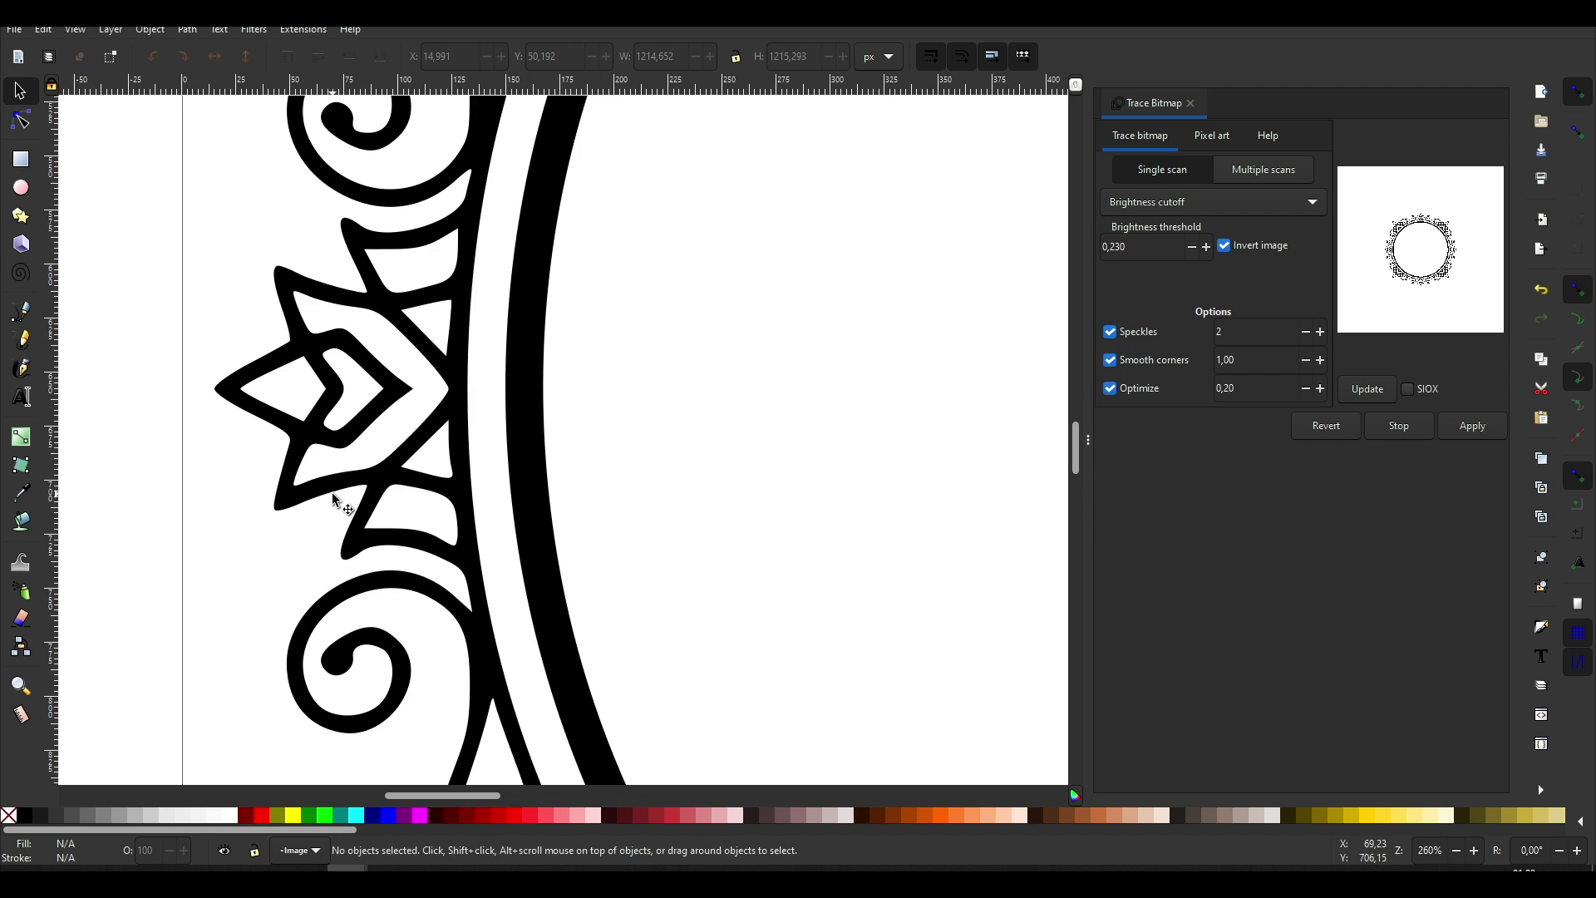
Step: Import tree.svg from the inkscape folder as editable objects
key(ctrl+i)
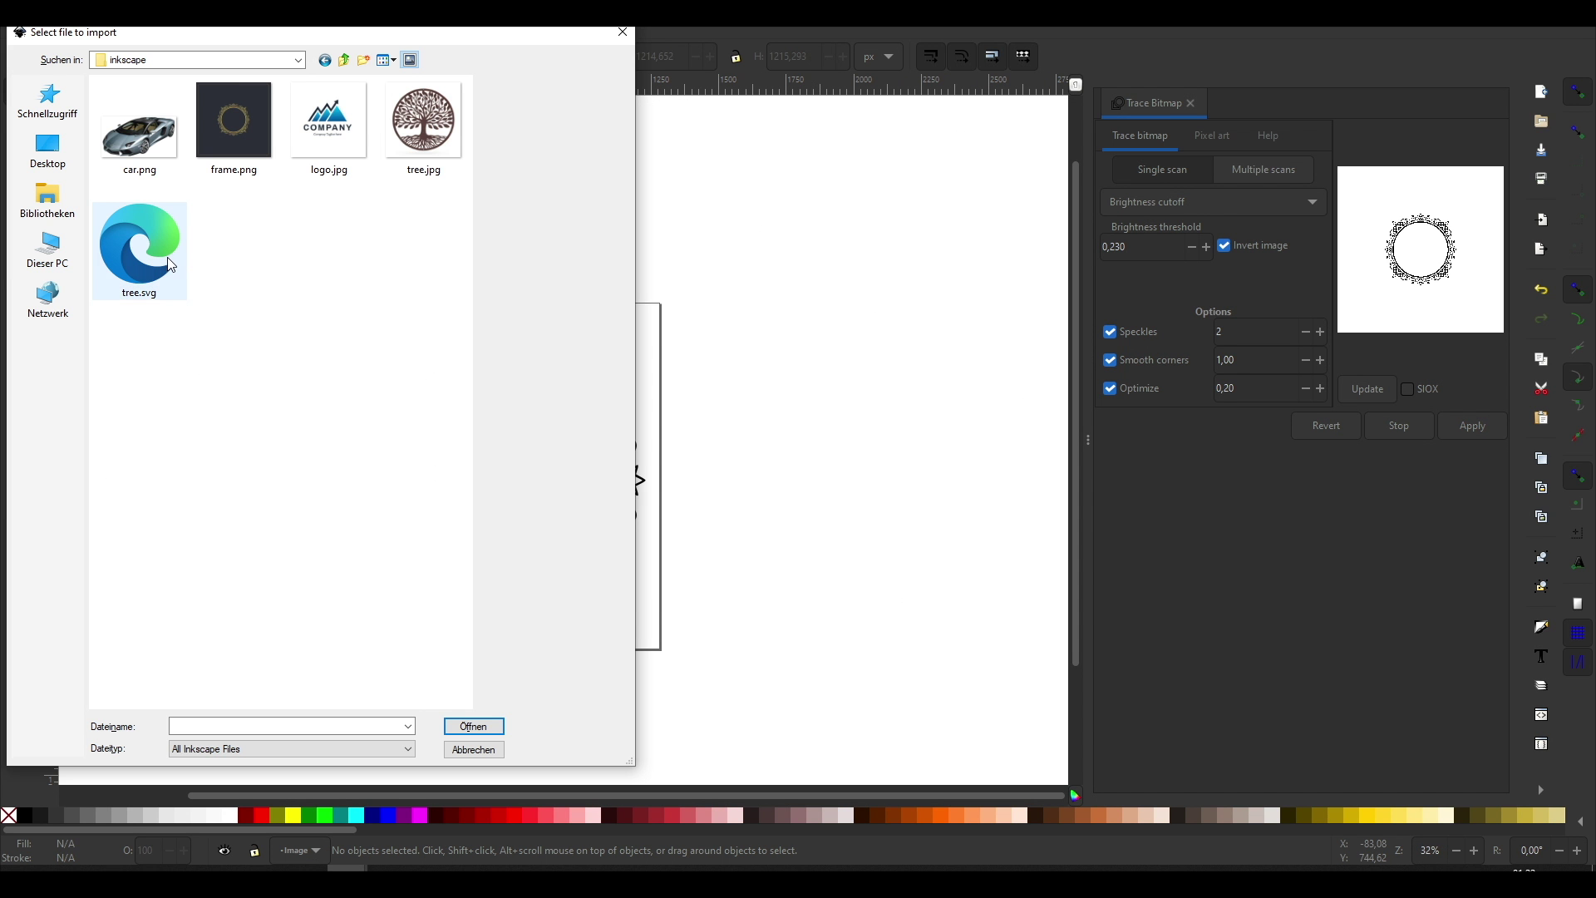
double_click(170, 255)
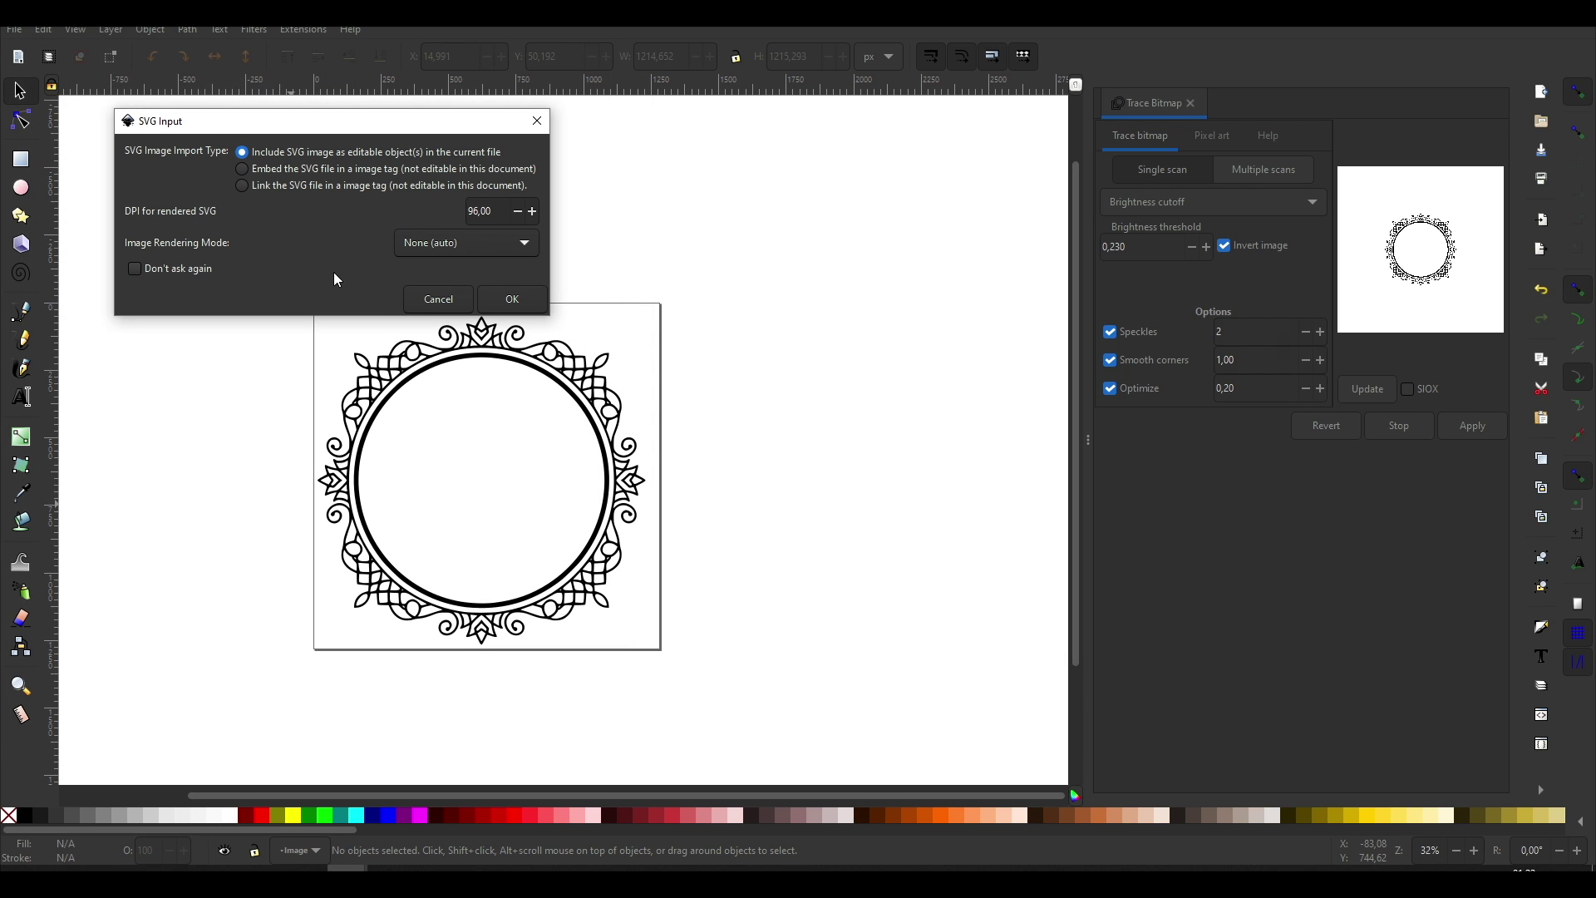
click(491, 300)
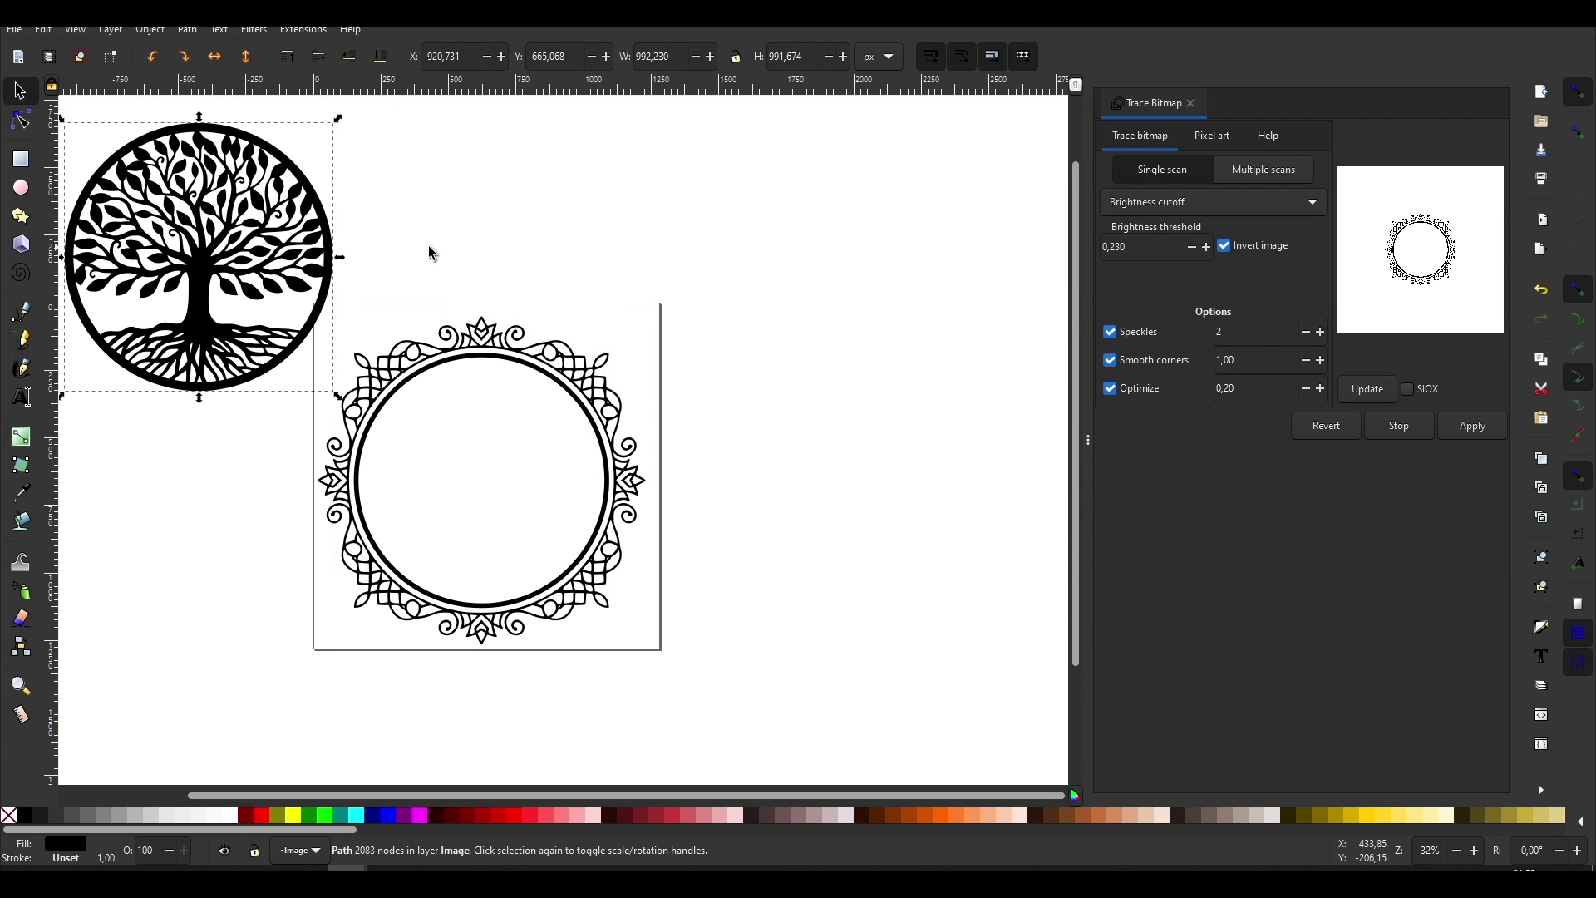
Step: Scale the tree proportionally to about 869 px wide and centre it inside the round ornamental frame
drag(337, 118, 276, 181)
mouse_move(175, 293)
mouse_down()
mouse_move(383, 378)
mouse_move(492, 484)
mouse_up()
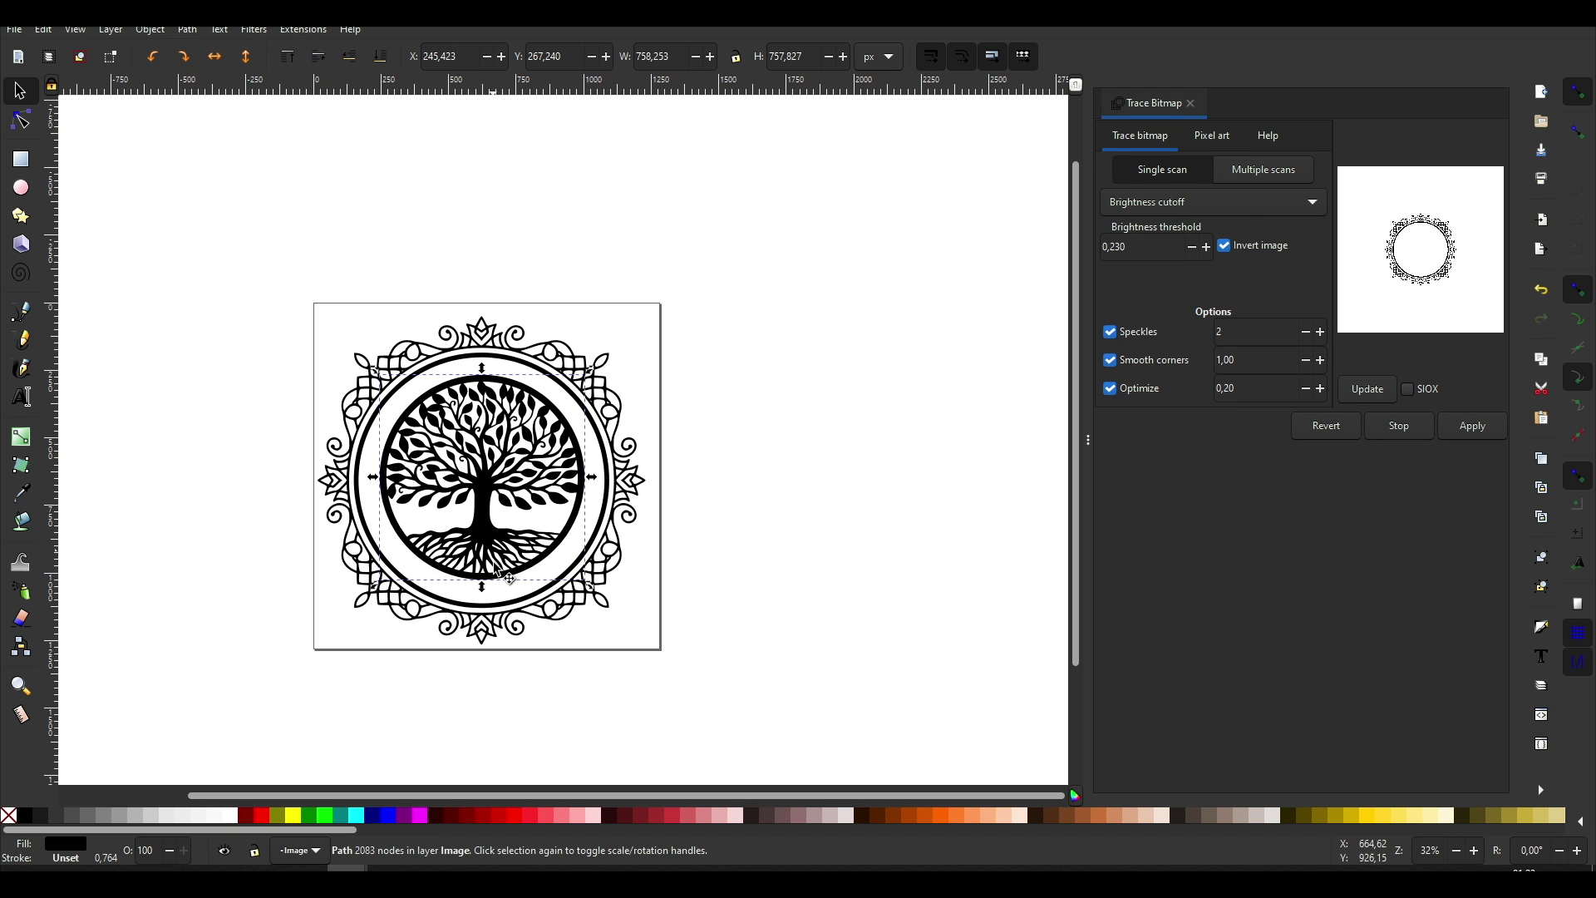
drag(484, 592, 484, 620)
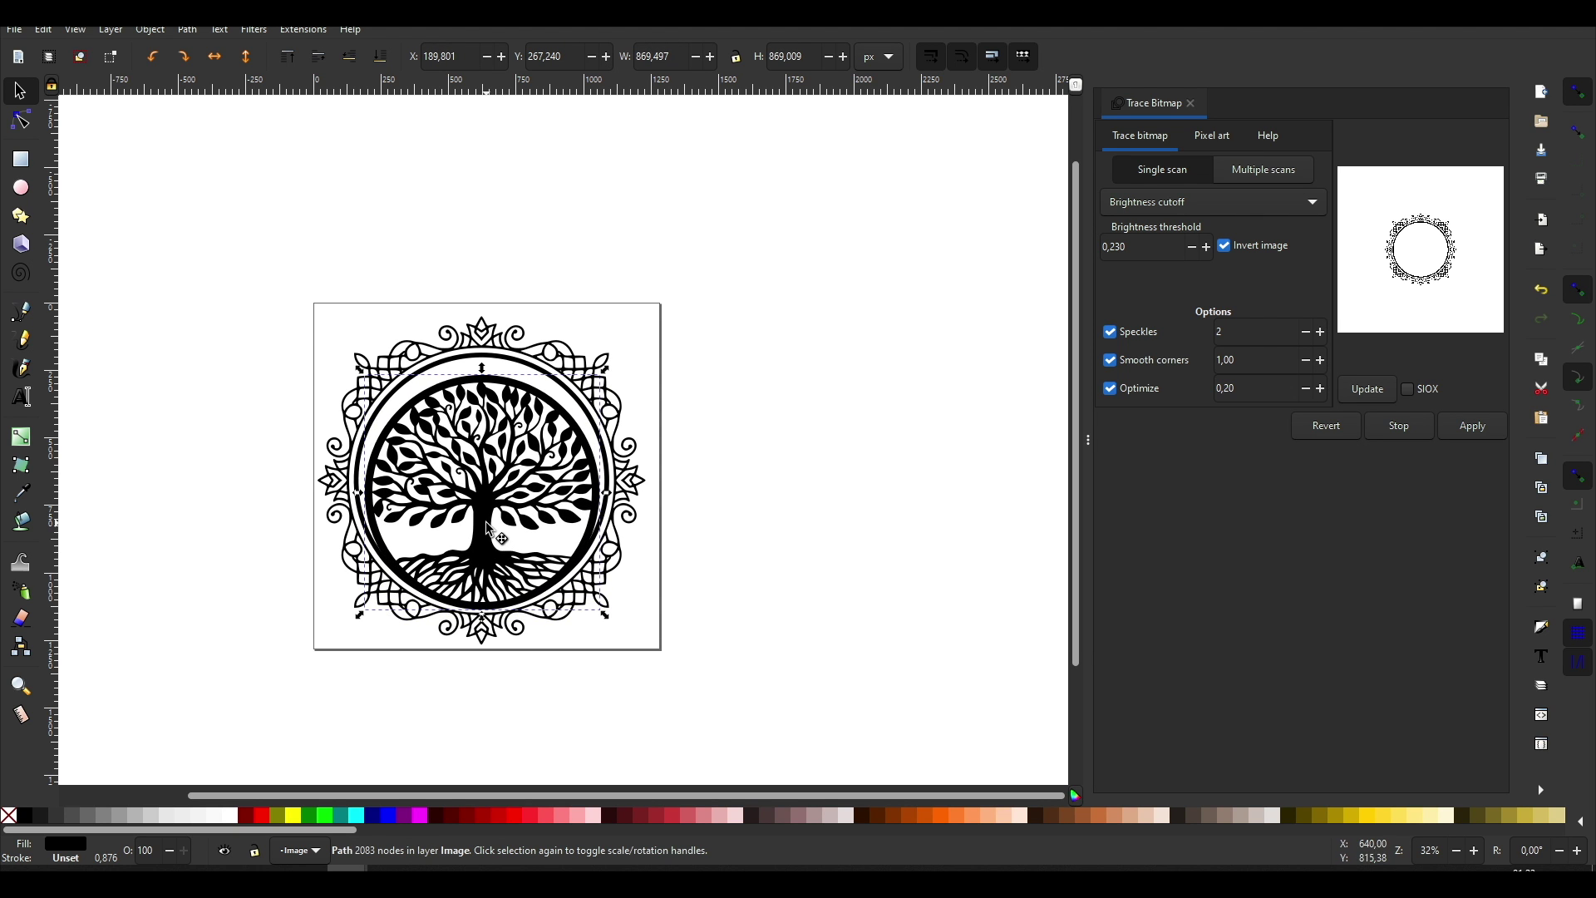
drag(494, 517, 489, 516)
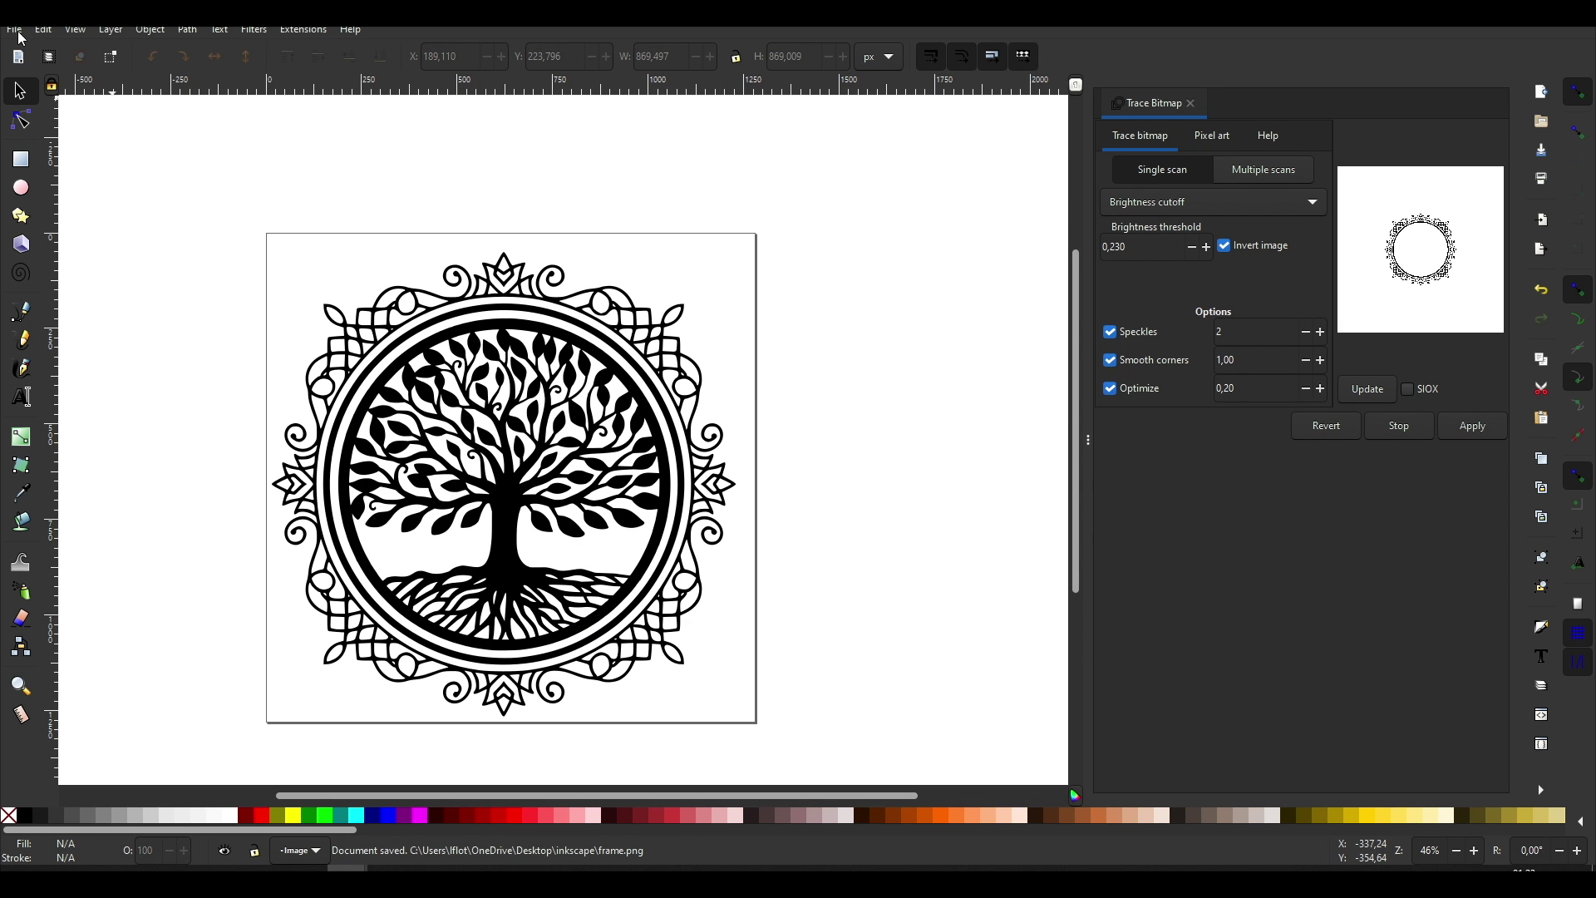
Step: Save the combined design under the new name Tree with Frame as Inkscape SVG in the inkscape folder
click(15, 29)
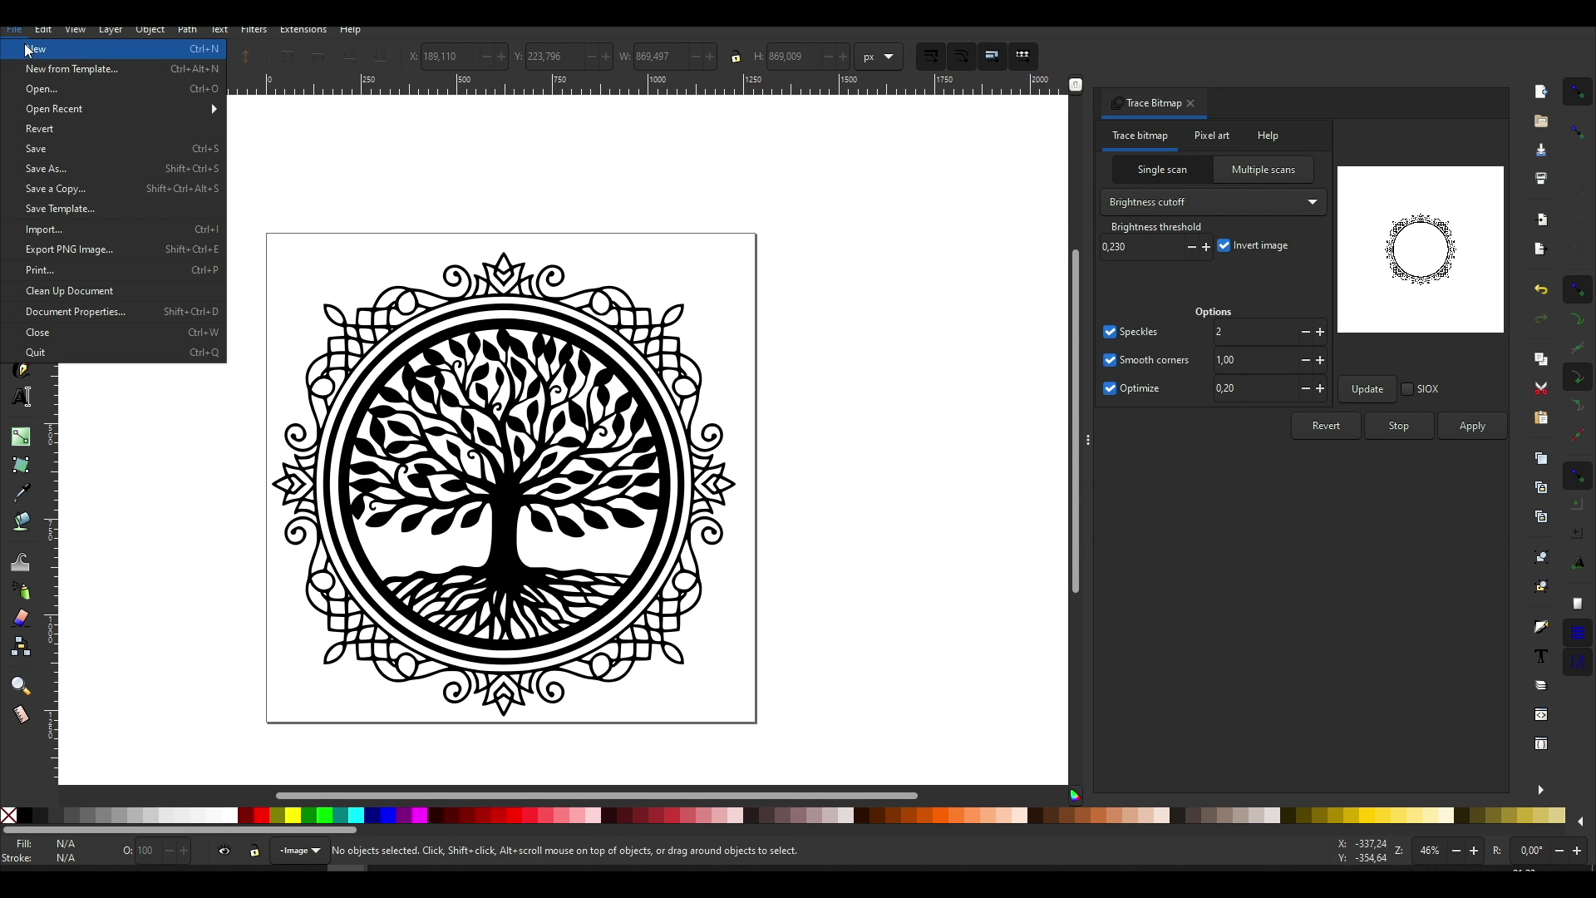
click(51, 166)
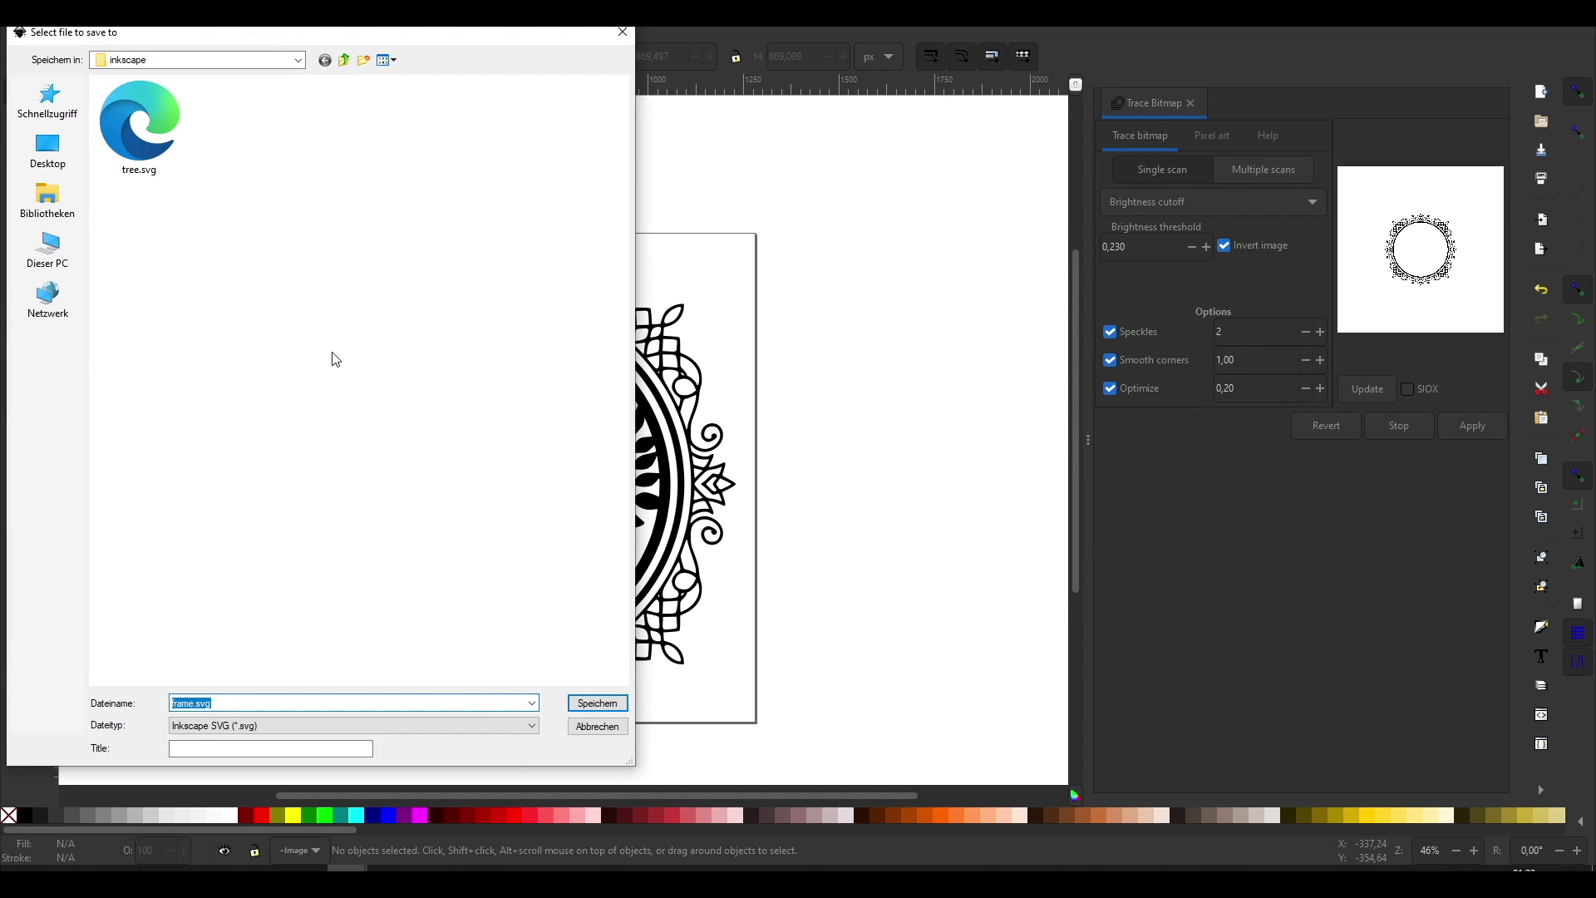
text(Tree with Frame)
key(Return)
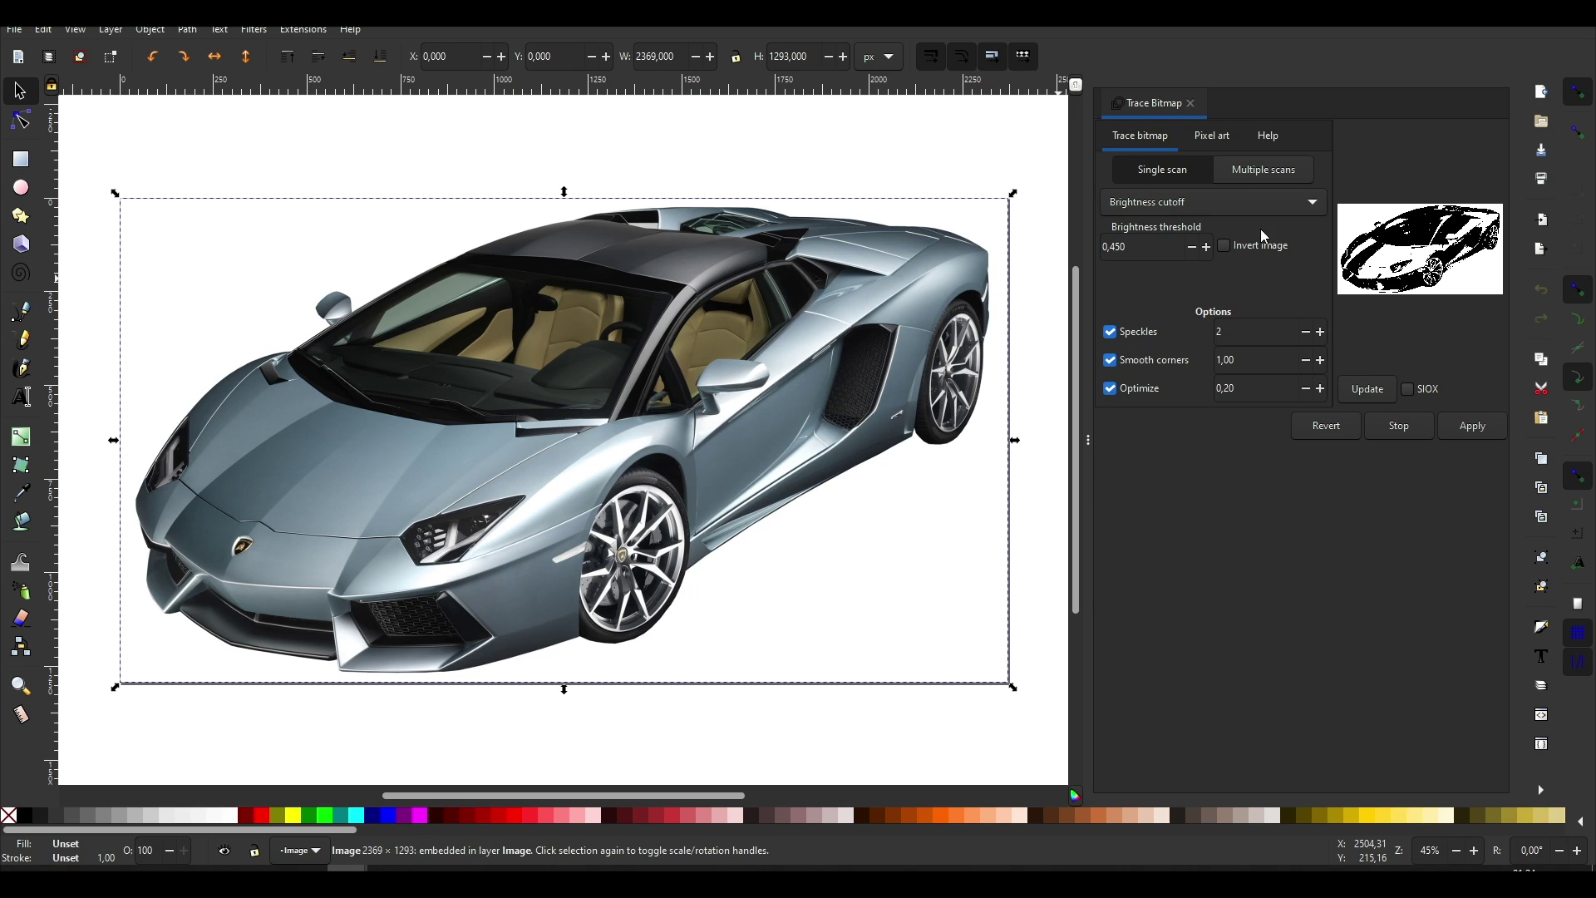
Step: Trace the car image with Edge detection at a threshold of 0,650 after refreshing the preview
click(1219, 207)
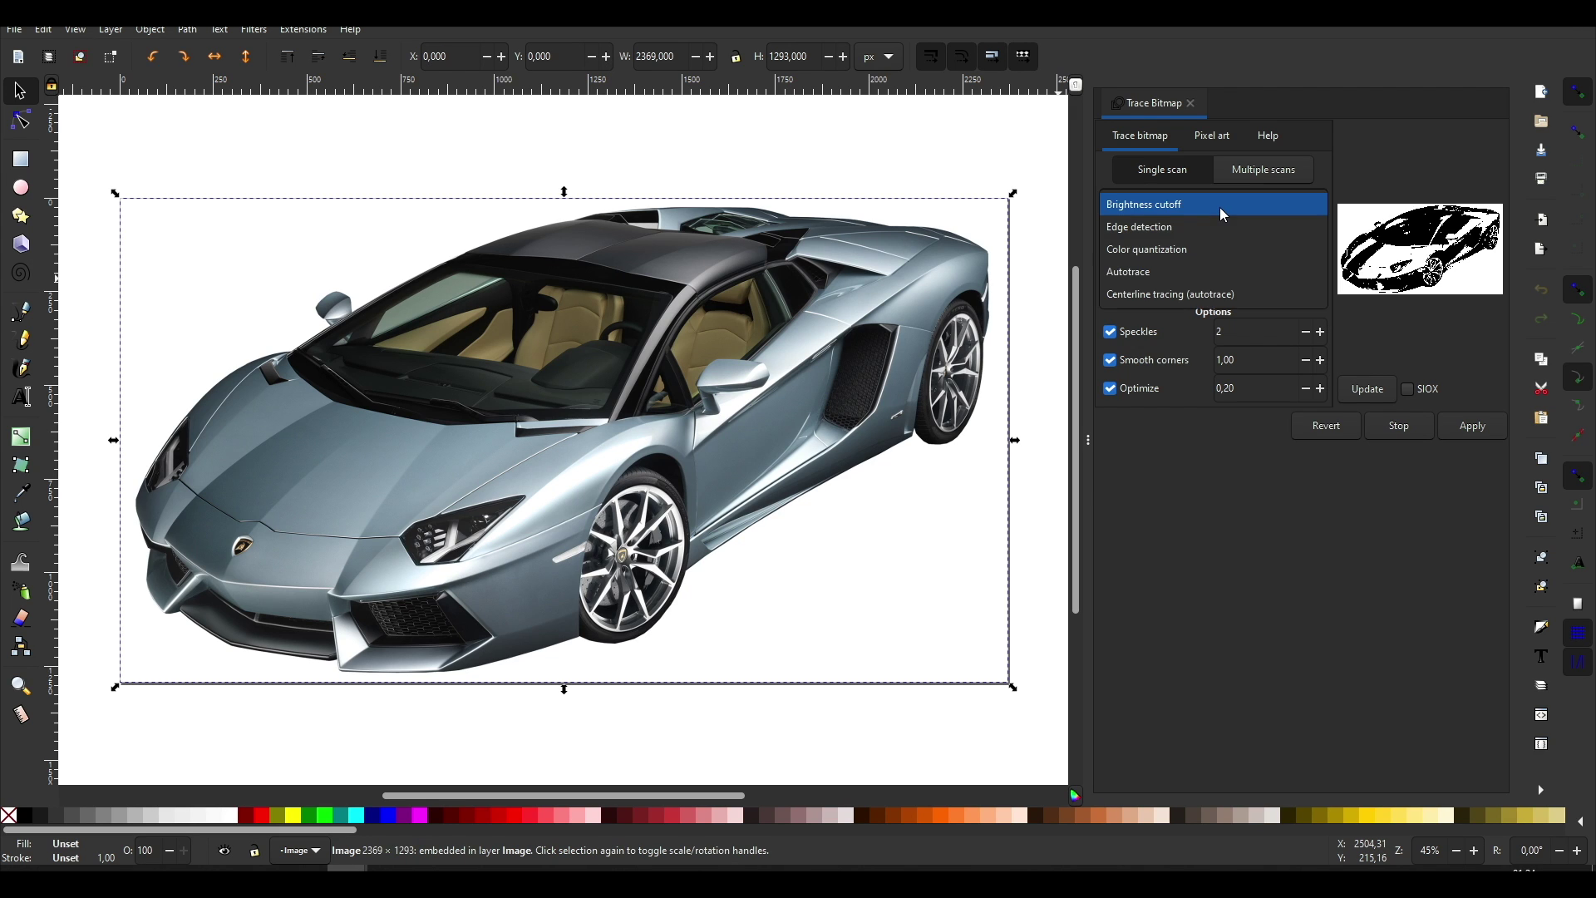
click(1207, 226)
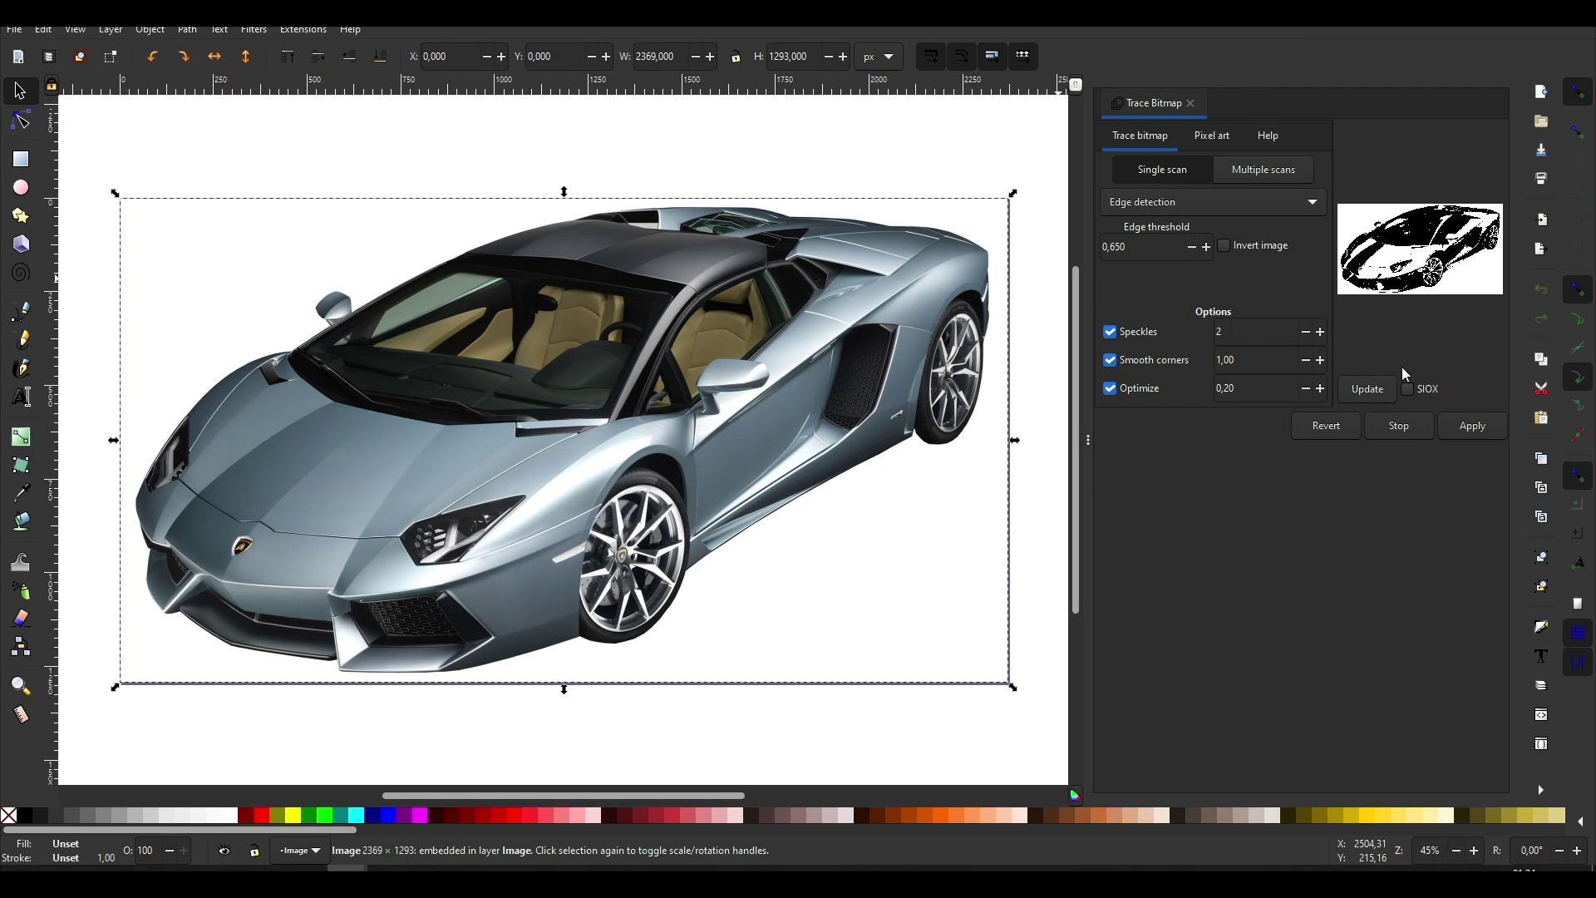
click(1378, 396)
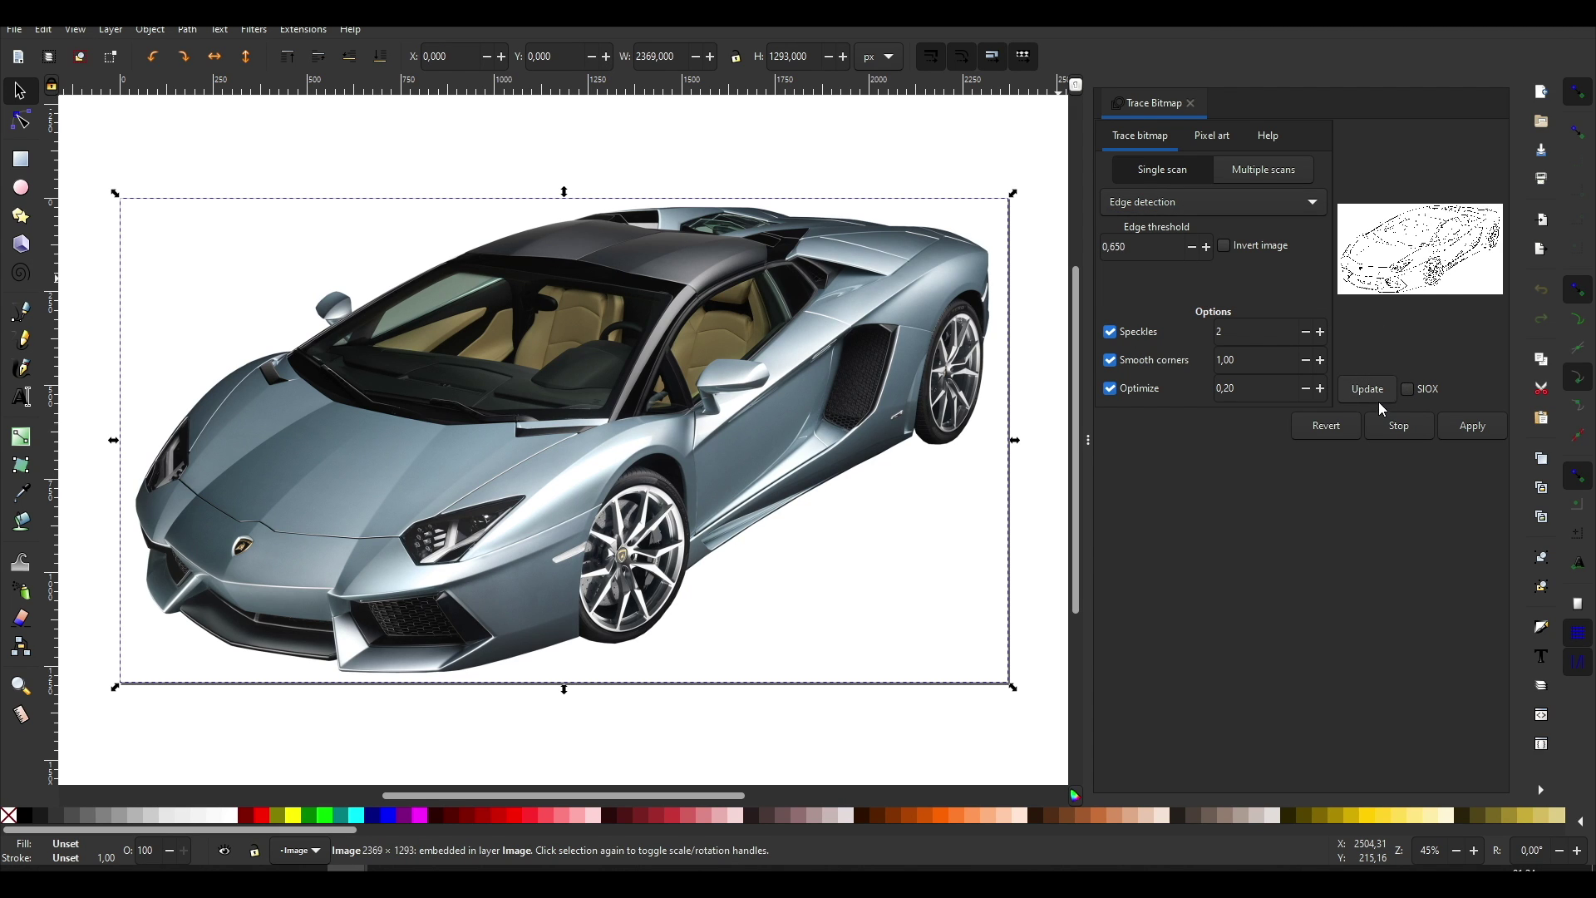
click(1472, 428)
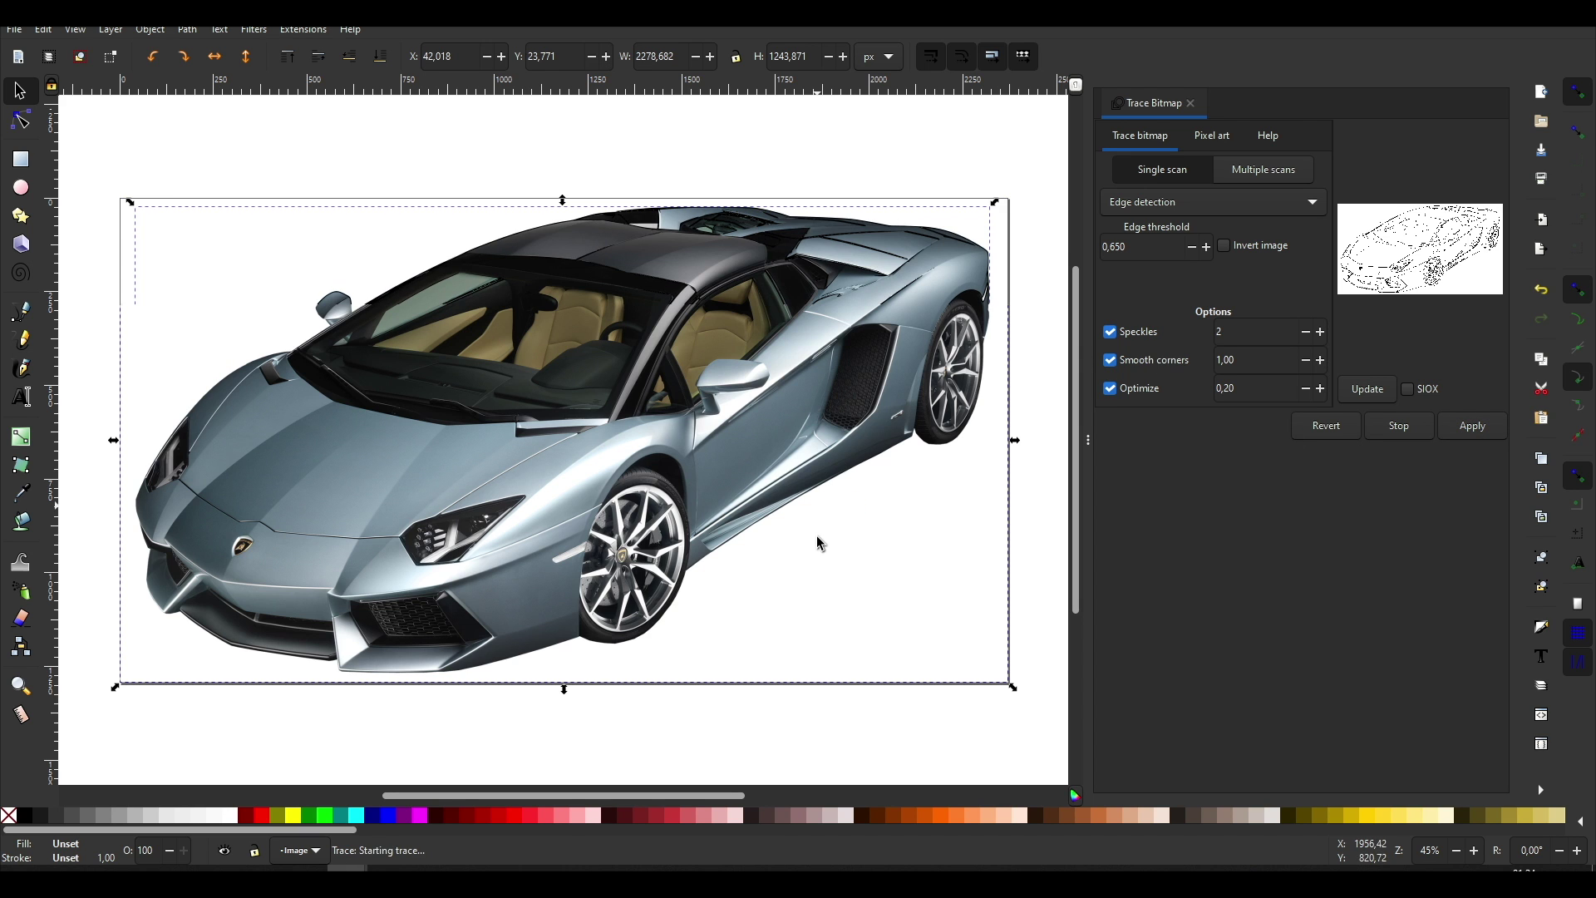
Step: Move the traced car outline off the photo to its left side and compare its line detail with the original
scroll(813, 539, down, 2)
drag(708, 497, 301, 484)
click(286, 600)
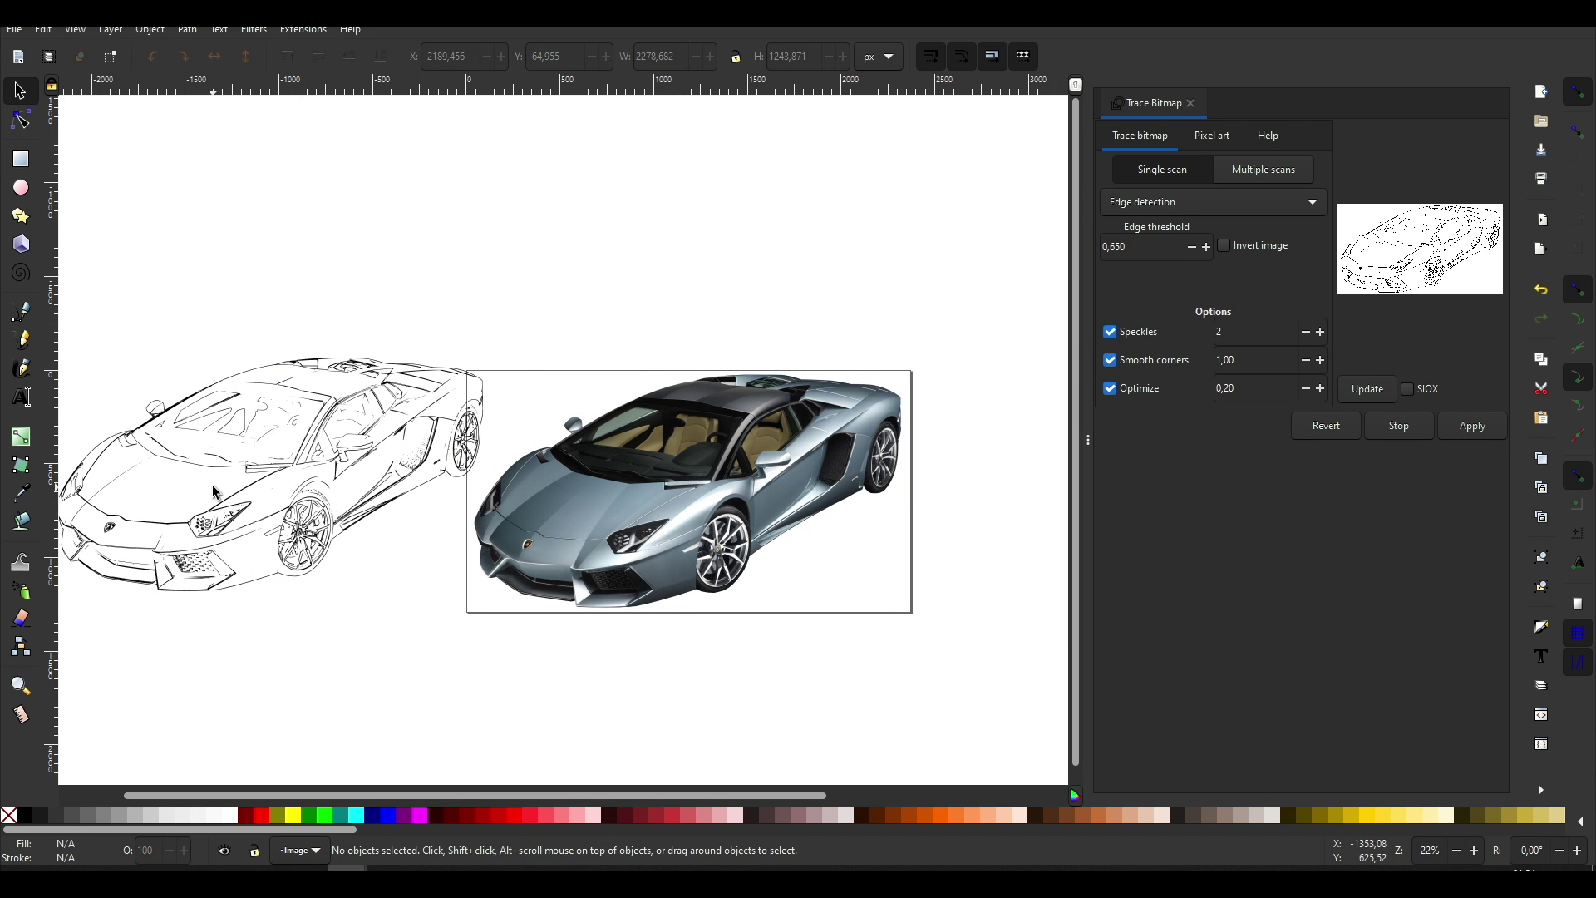
click(246, 468)
click(318, 666)
scroll(486, 482, up, 4)
scroll(486, 482, down, 2)
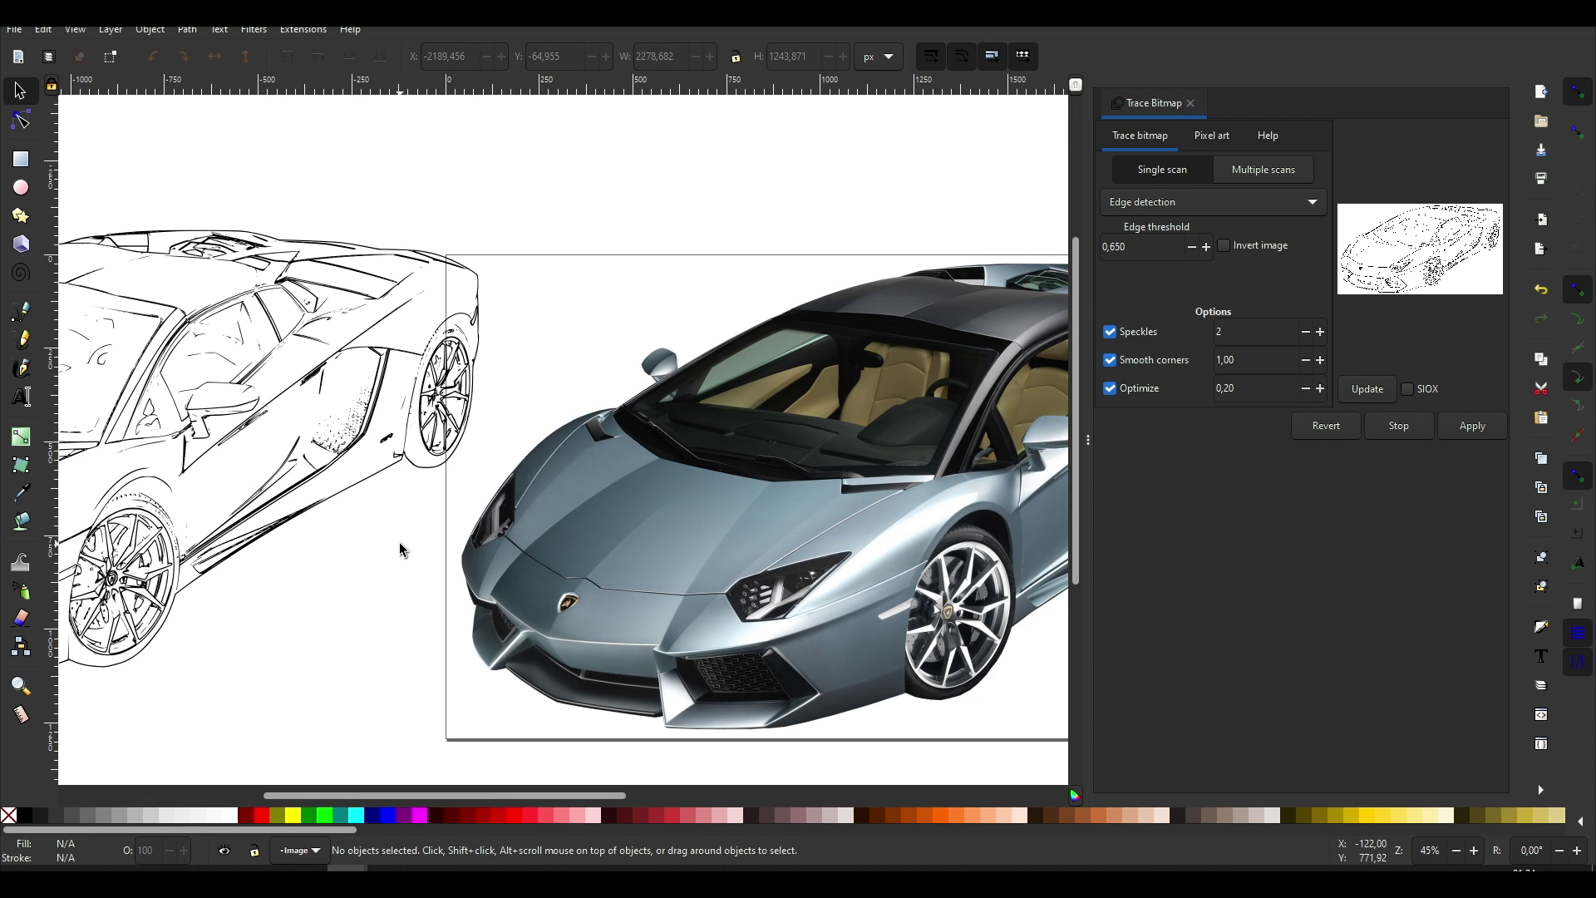
Step: Preview the car photo's edge trace at threshold 0,300, lower the threshold to 0,270 and apply a second trace
scroll(399, 542, left, 6)
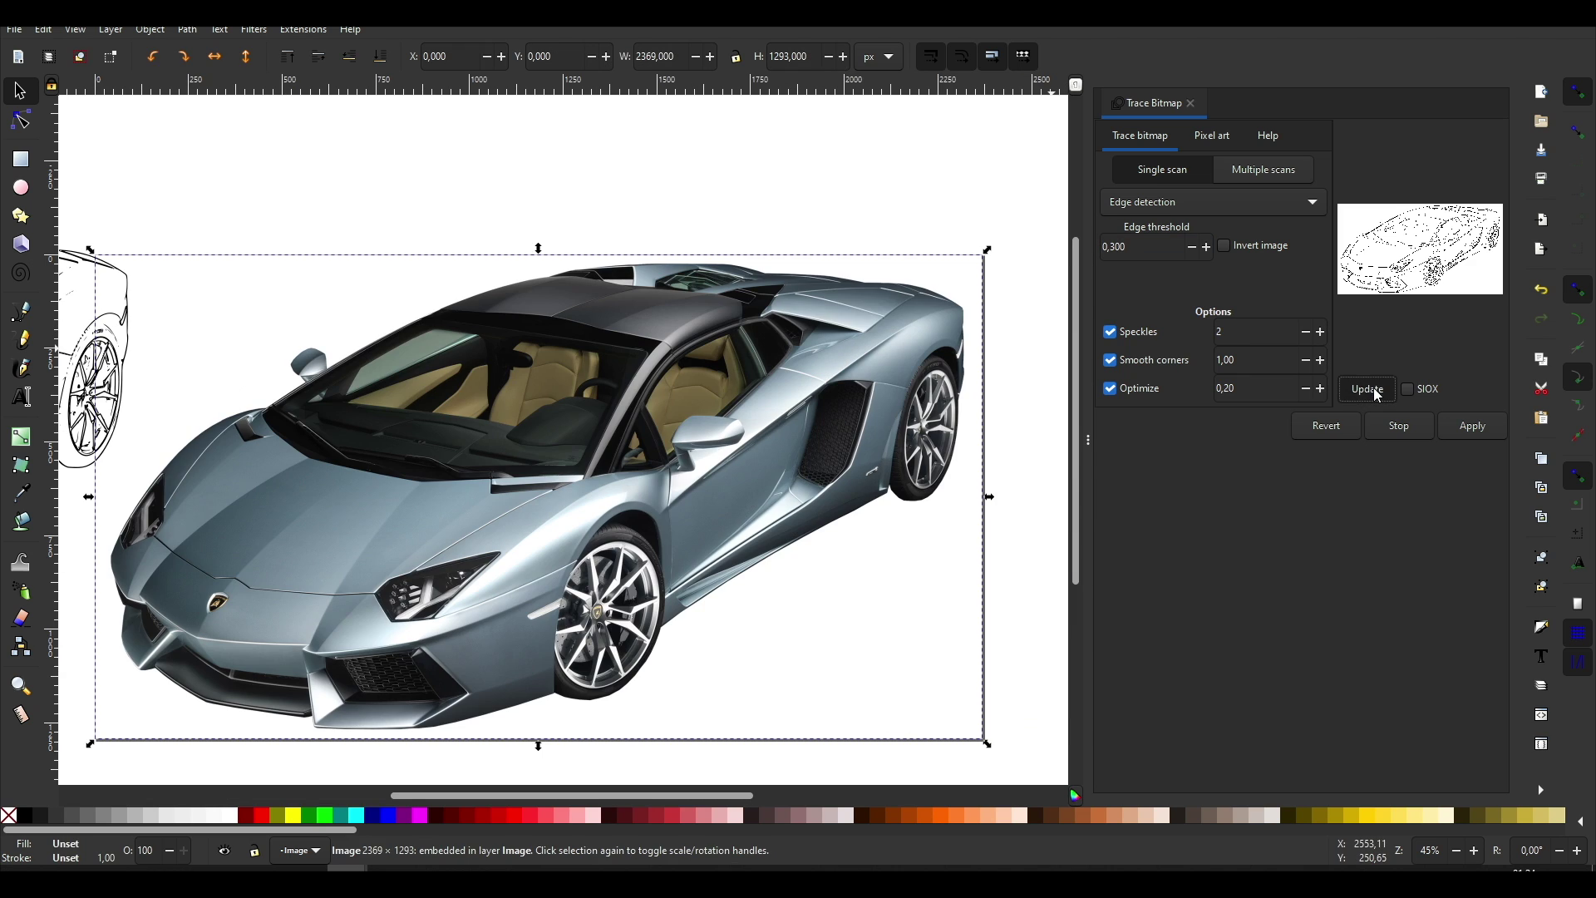
click(1377, 393)
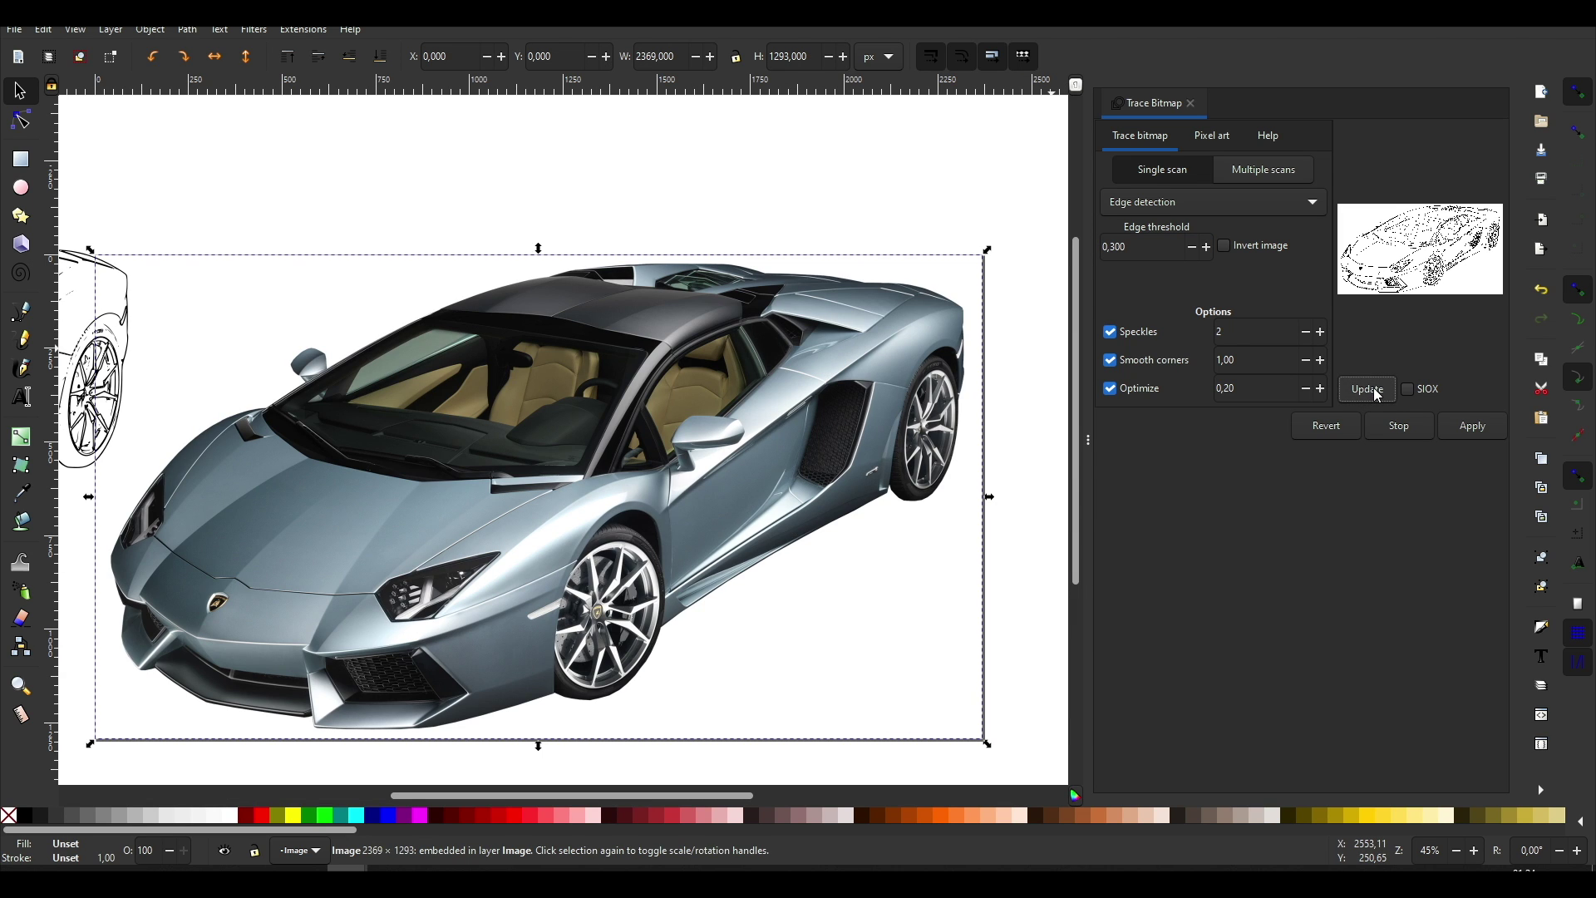
click(1191, 247)
click(1444, 429)
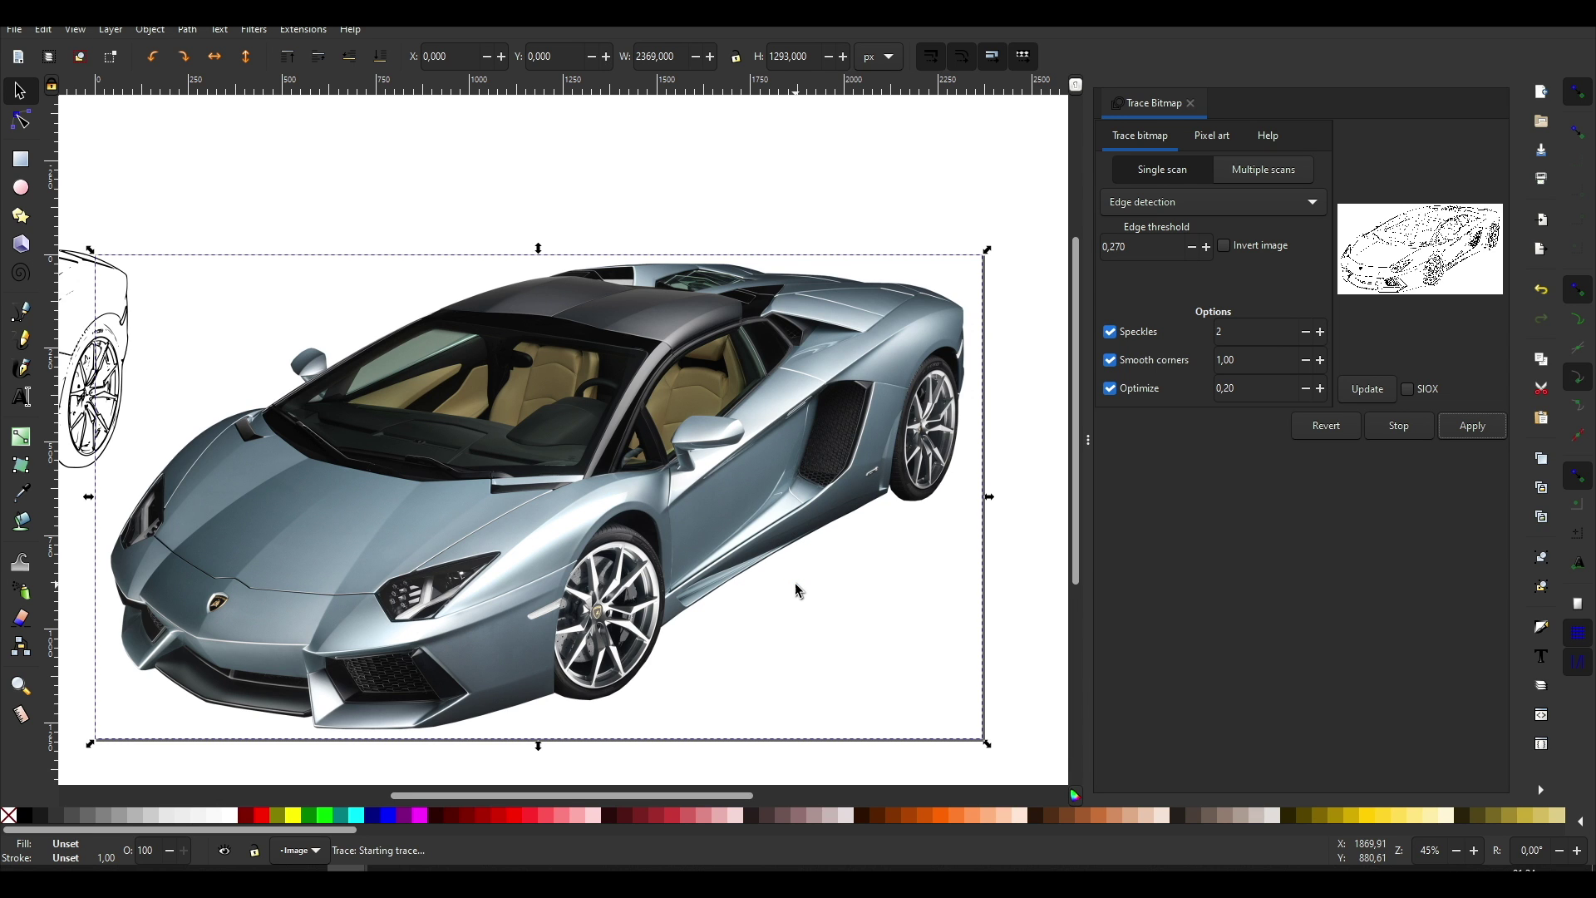
Step: Move the second car trace off the photo and place it above the first traced outline
scroll(794, 583, down, 4)
scroll(672, 572, up, 2)
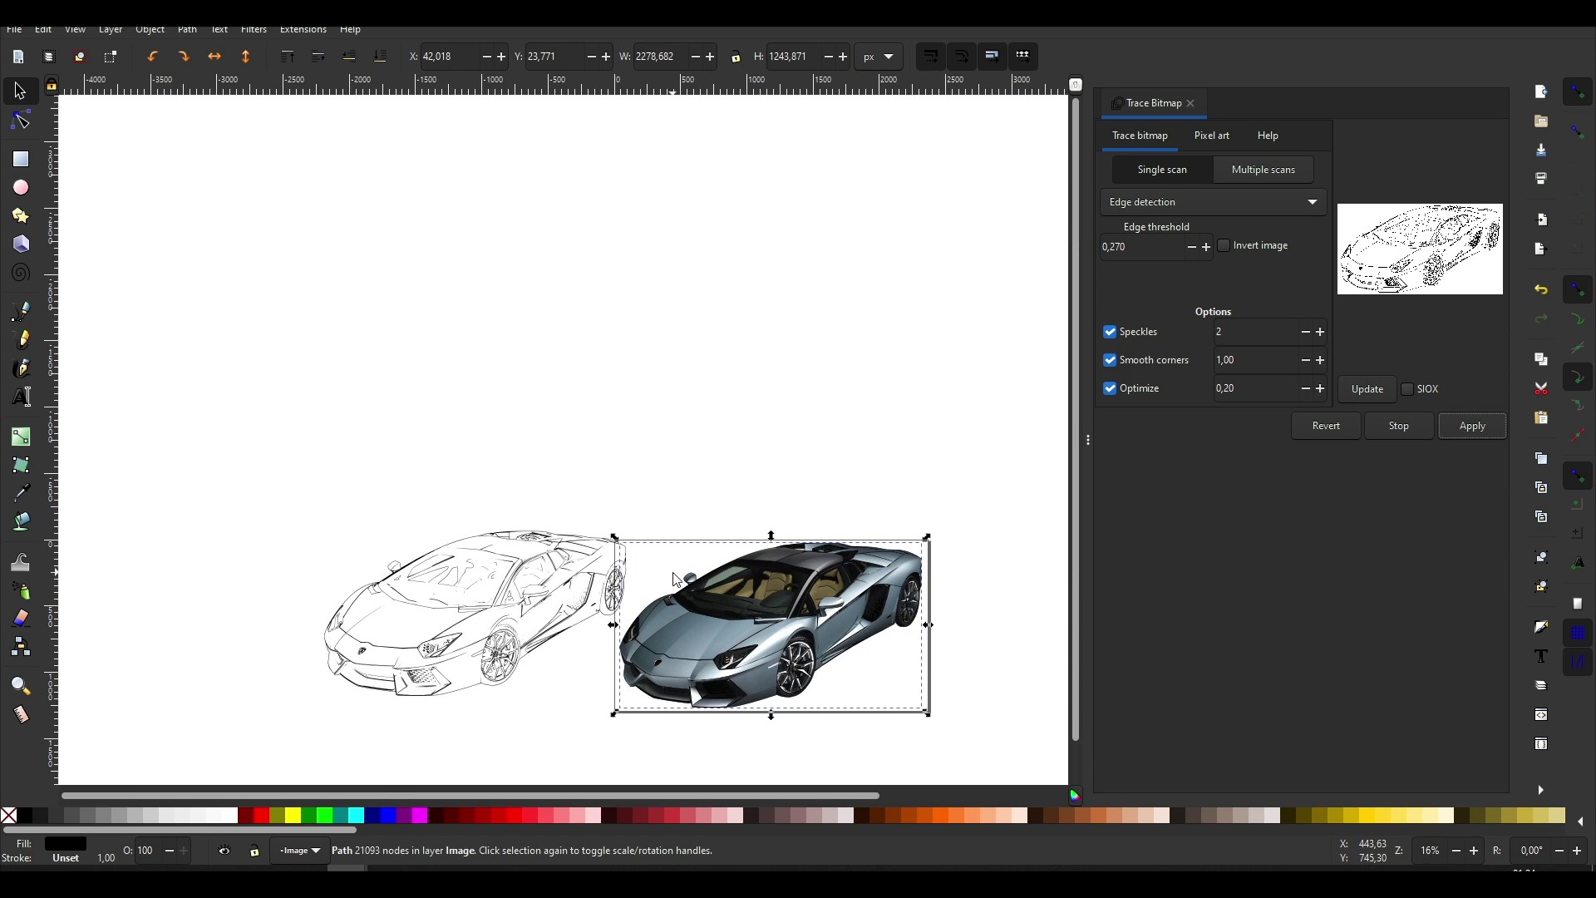
mouse_move(681, 602)
mouse_down()
mouse_move(584, 466)
mouse_move(468, 412)
mouse_move(378, 419)
mouse_move(375, 436)
mouse_move(374, 407)
mouse_up()
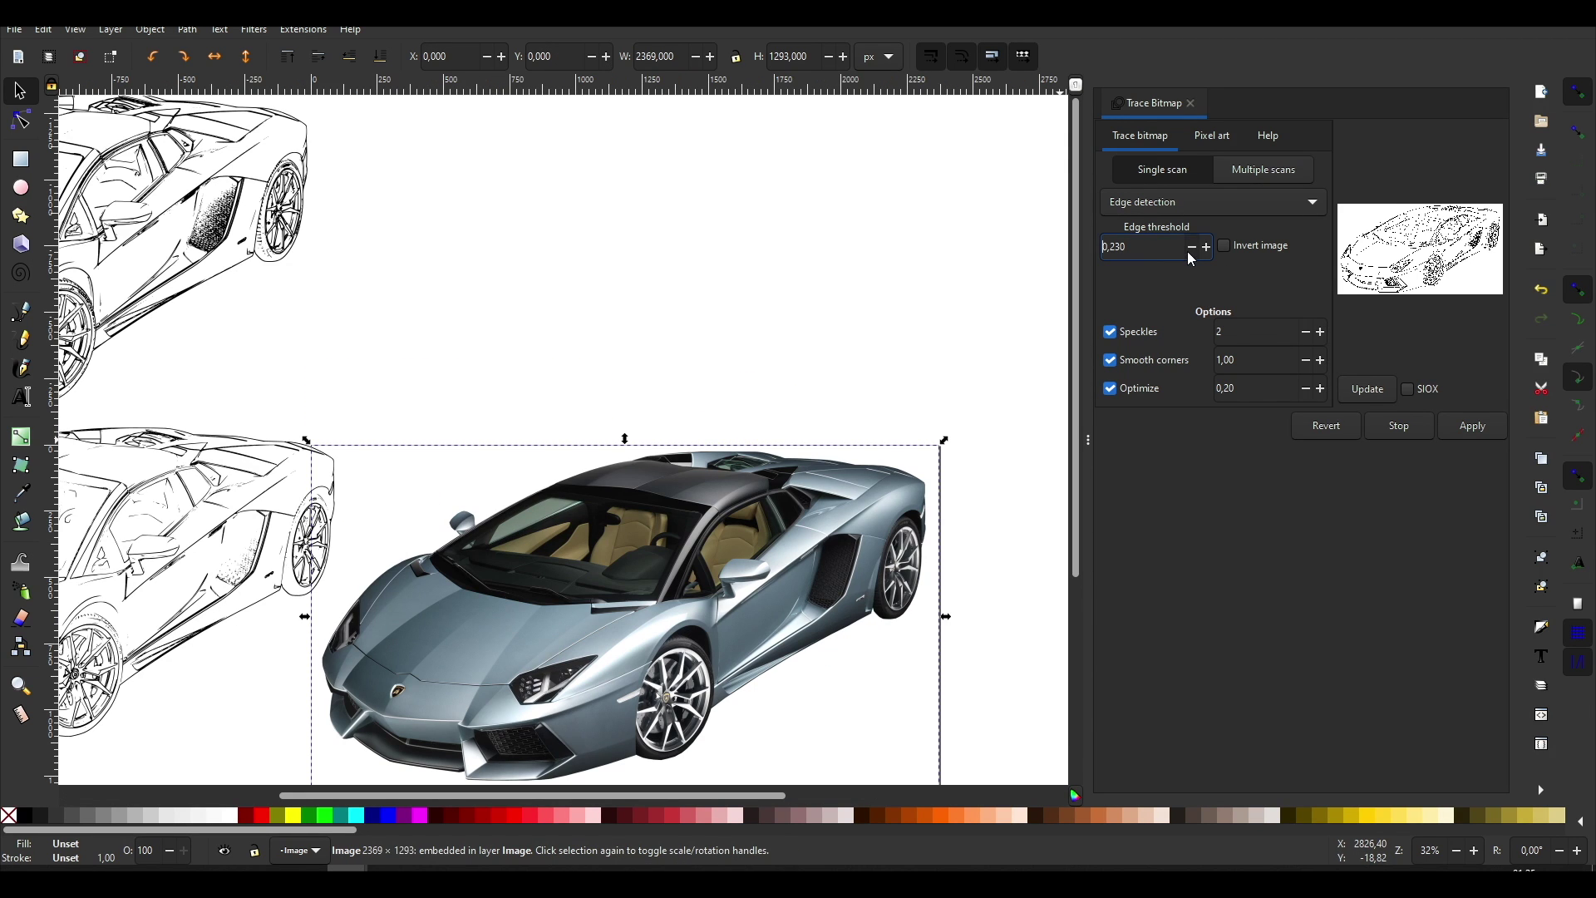
Step: Lower the car photo's edge detection threshold to 0,000 and apply a third trace
click(1190, 248)
click(1368, 389)
click(1190, 246)
click(1190, 246)
click(1190, 247)
click(1472, 430)
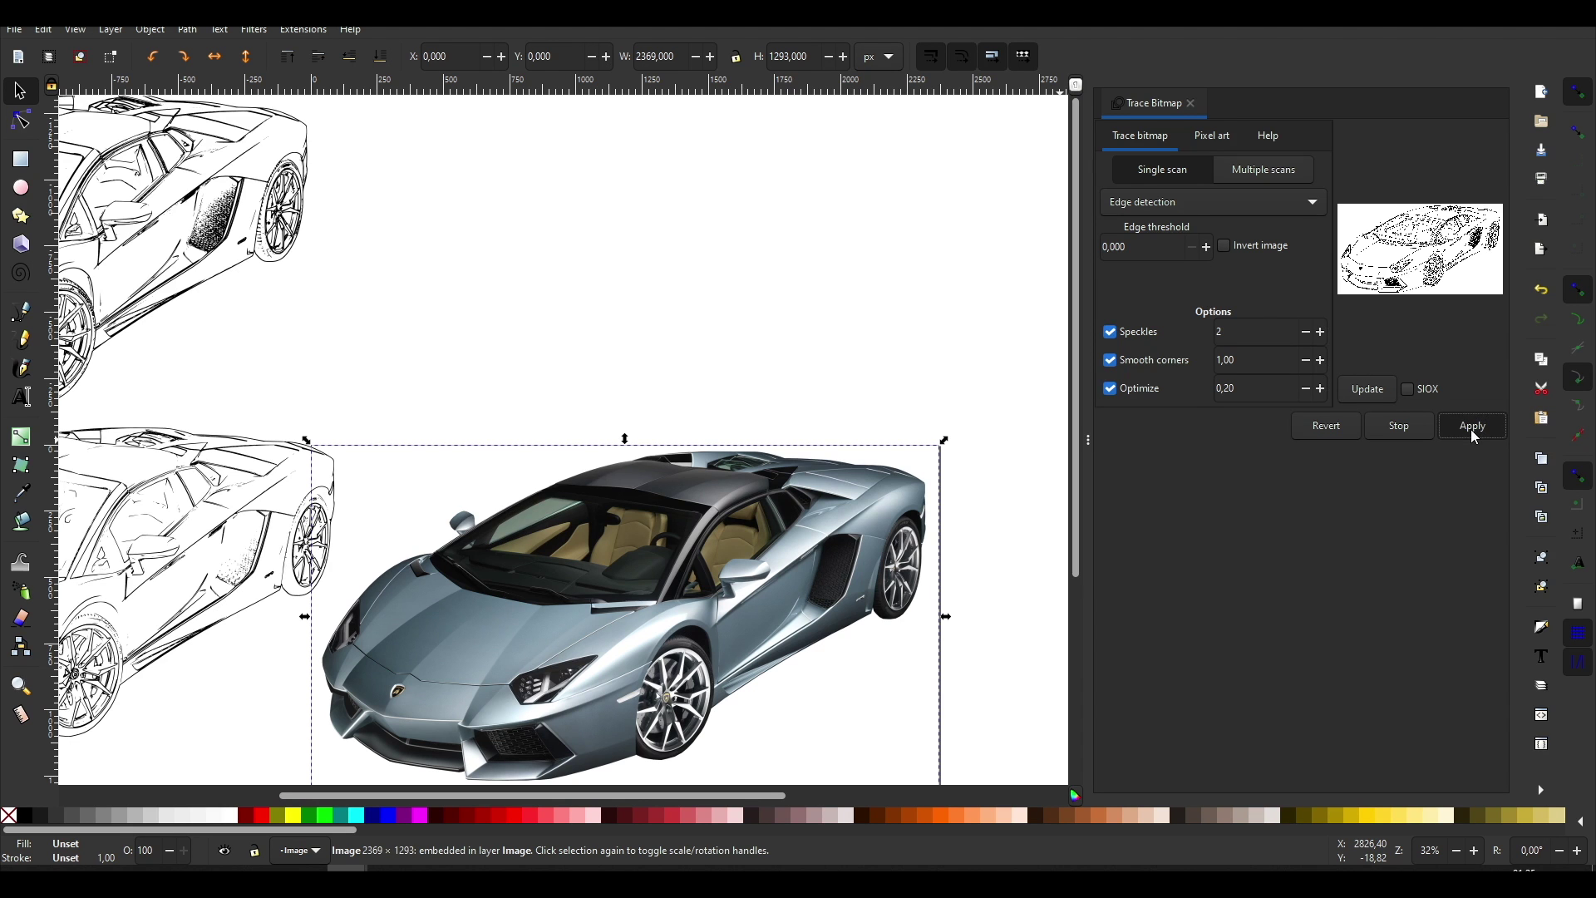
Step: Move the new car trace off the photo, delete the photo, and place the trace inside the page in its place
scroll(472, 519, down, 3)
drag(606, 516, 469, 645)
key(Escape)
click(715, 337)
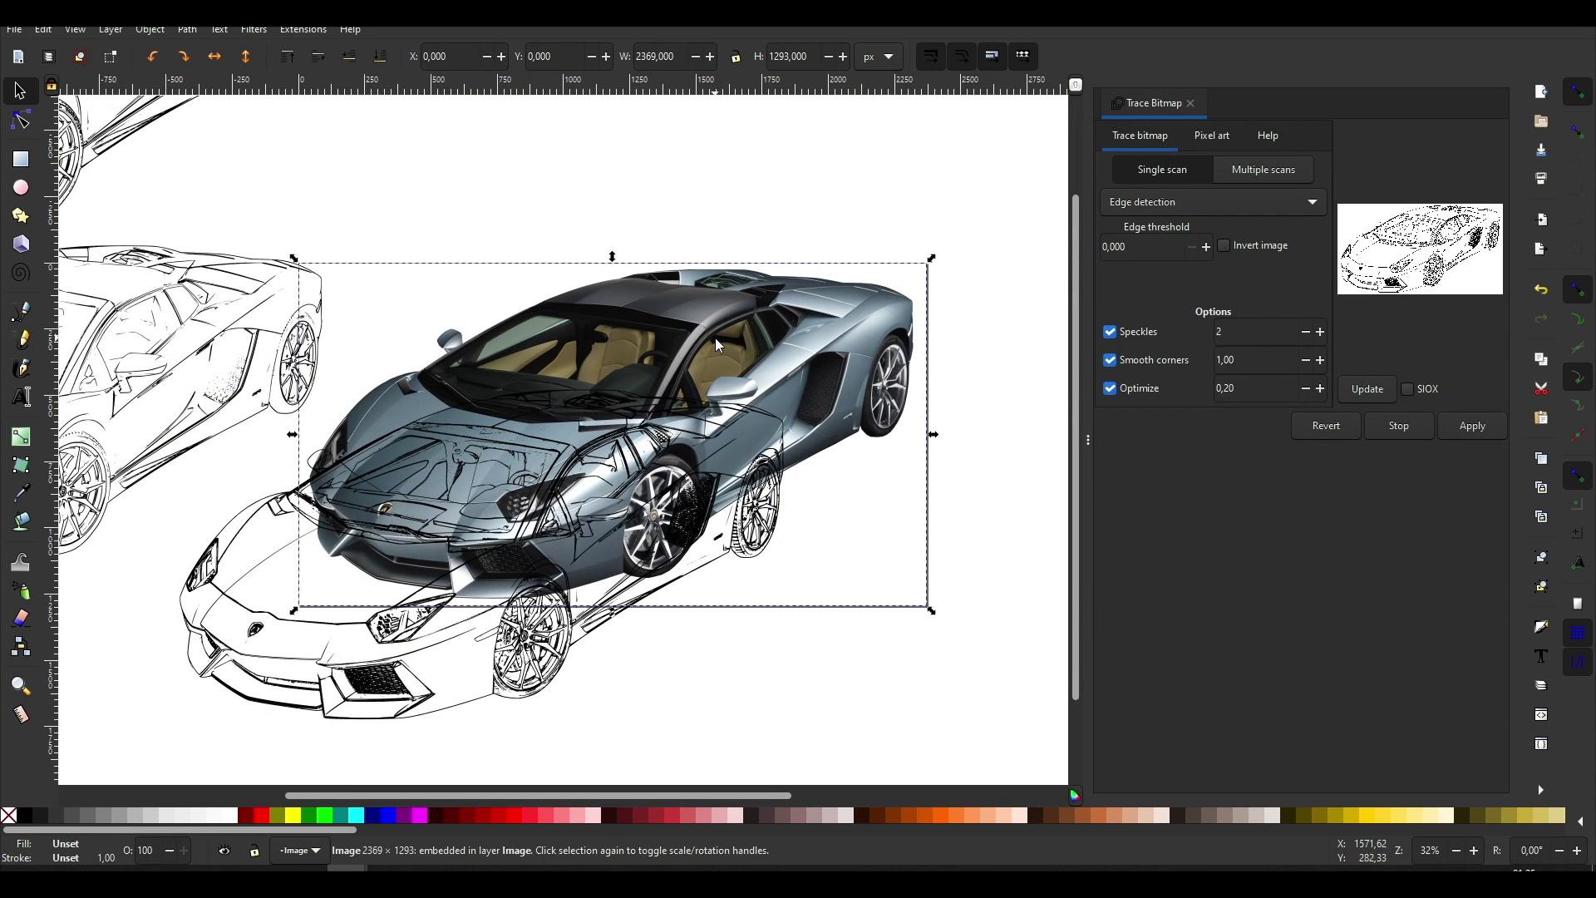
key(Delete)
drag(670, 456, 796, 339)
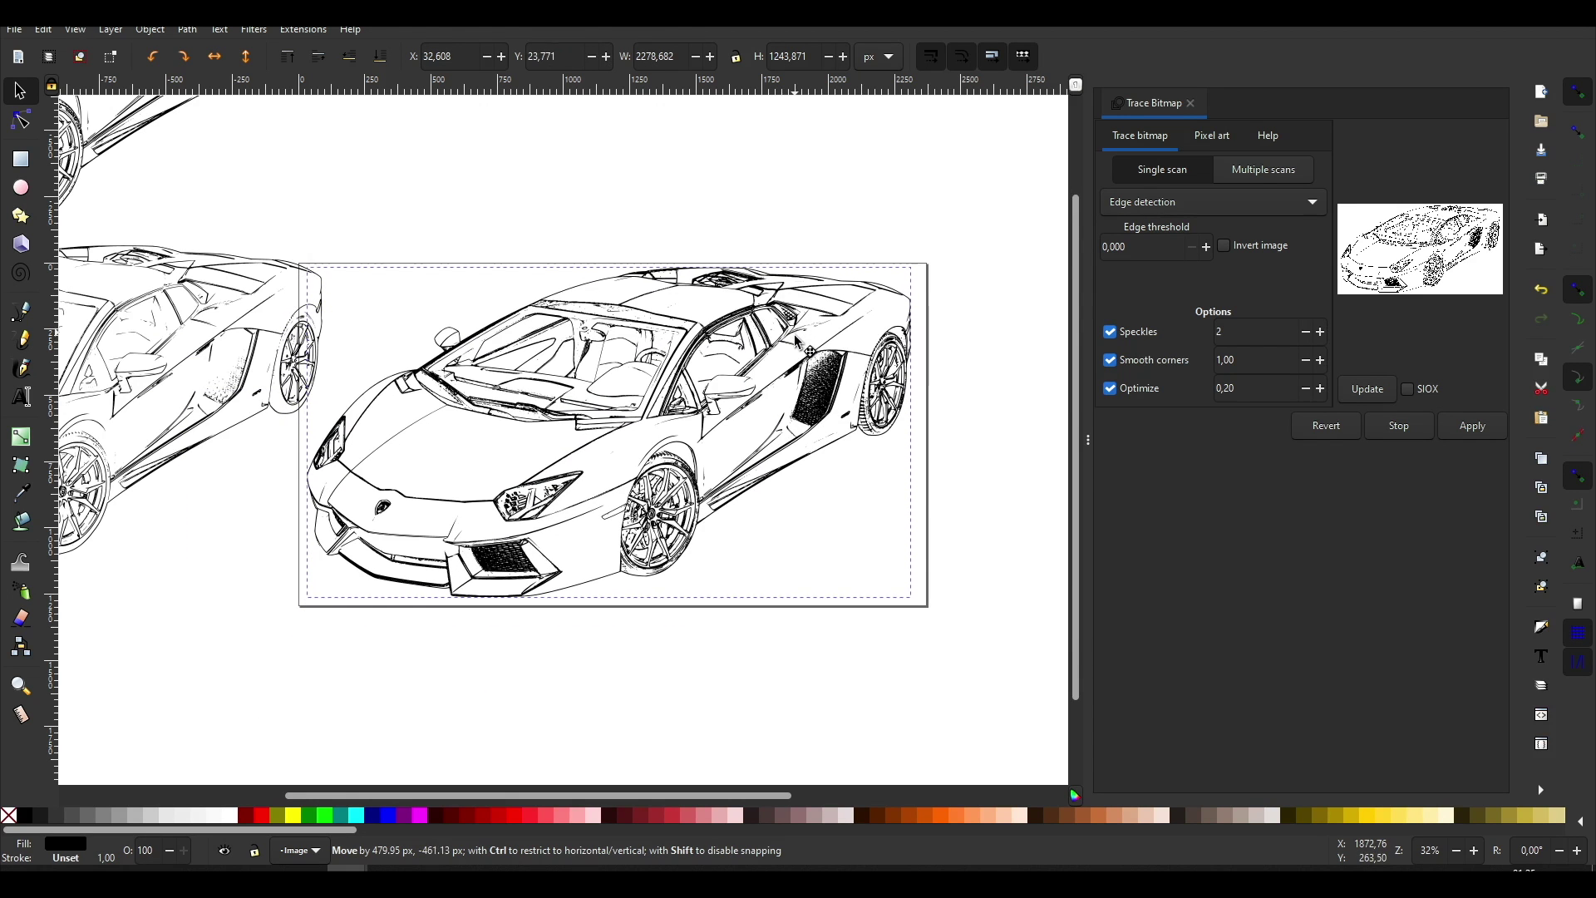
click(576, 644)
Step: Delete the two earlier car traces beside the page, keeping only the newest outline
scroll(575, 644, left, 5)
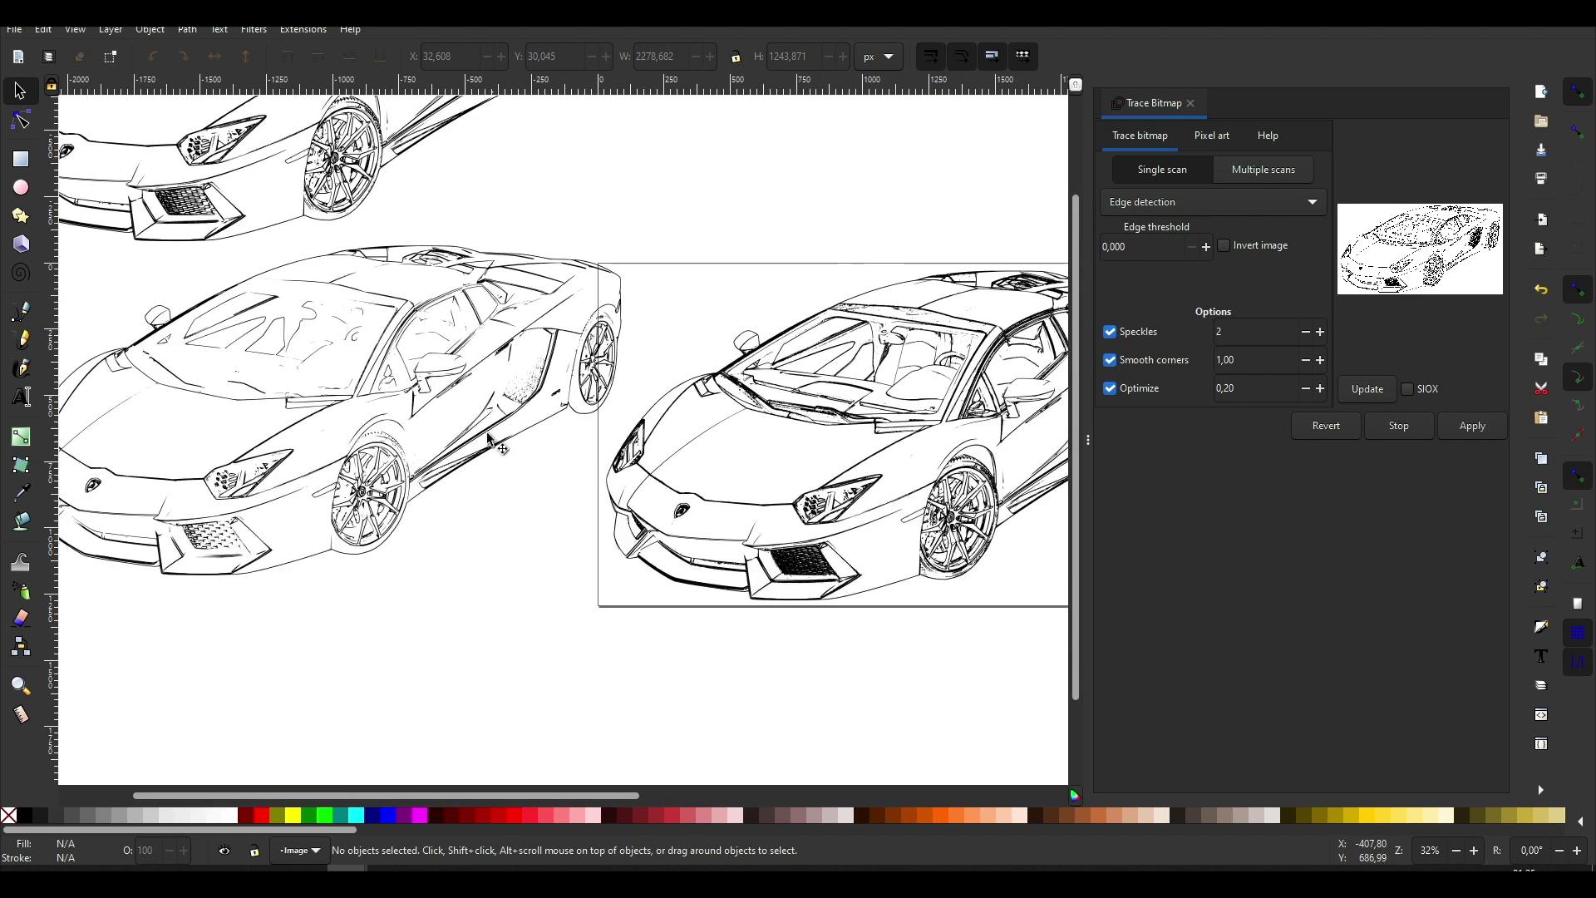
click(455, 425)
key(Delete)
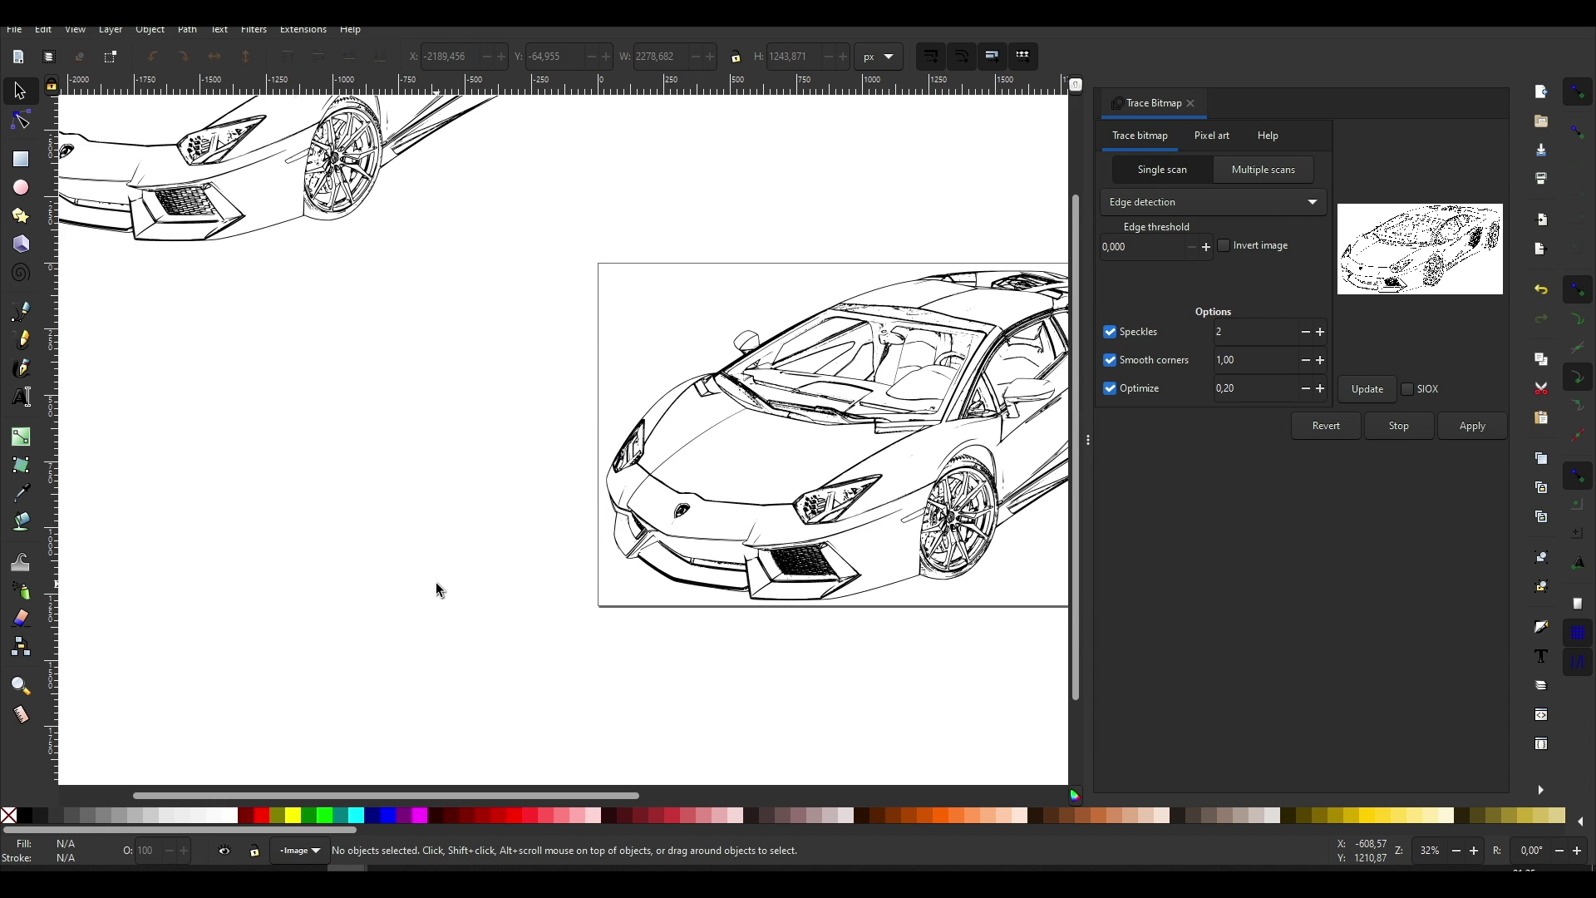
scroll(435, 582, up, 4)
click(359, 362)
scroll(362, 537, right, 2)
scroll(361, 537, down, 4)
scroll(362, 537, right, 4)
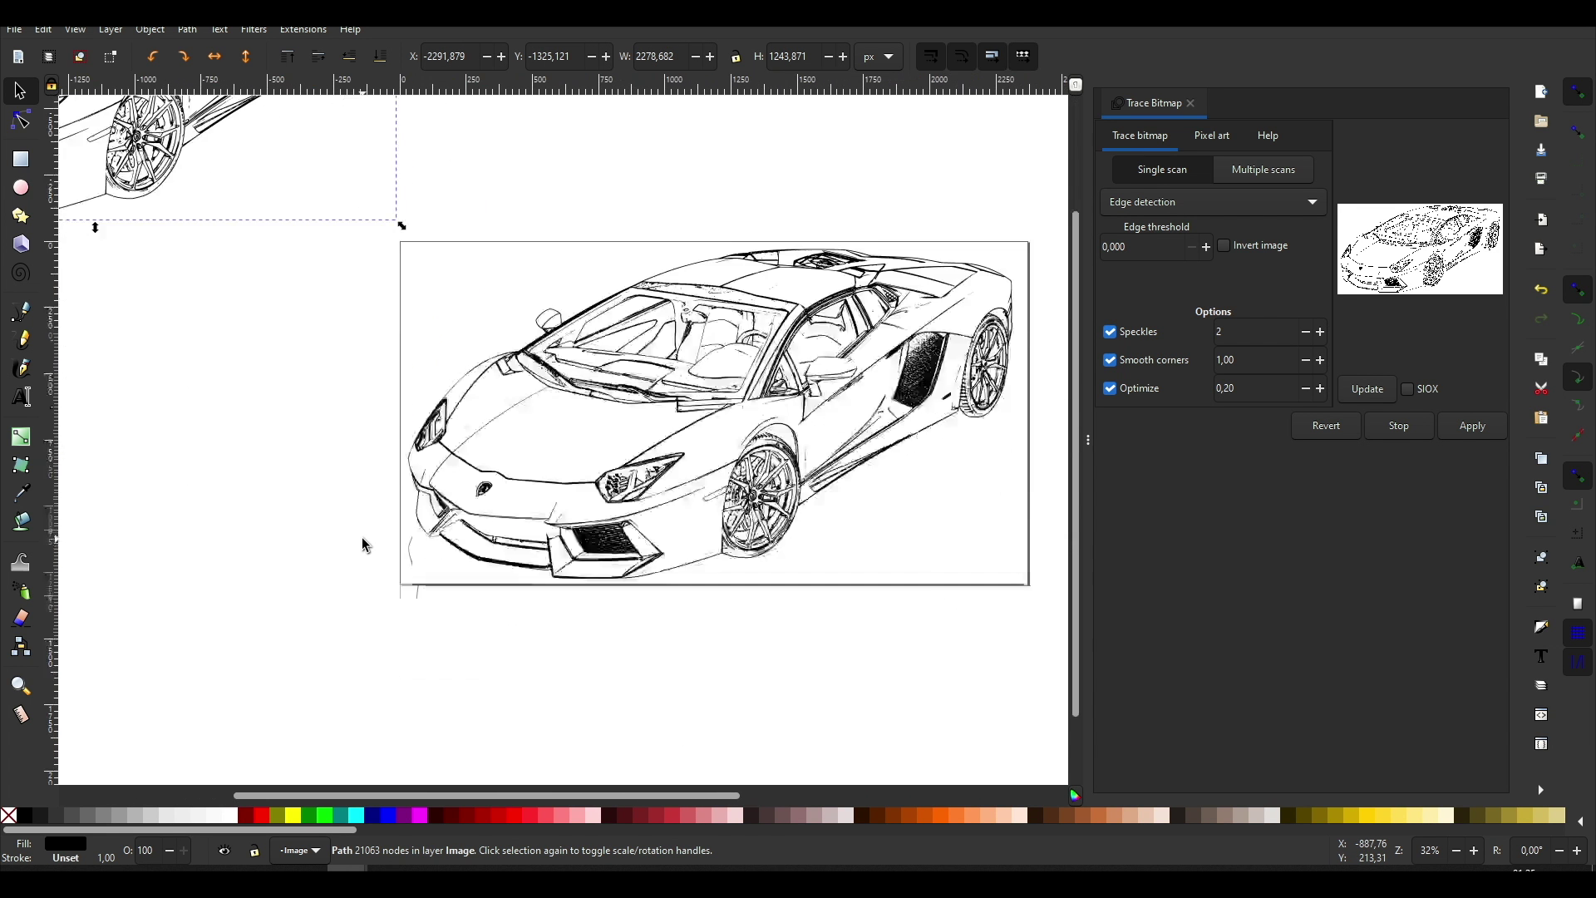
scroll(361, 537, up, 3)
scroll(361, 537, left, 3)
key(Delete)
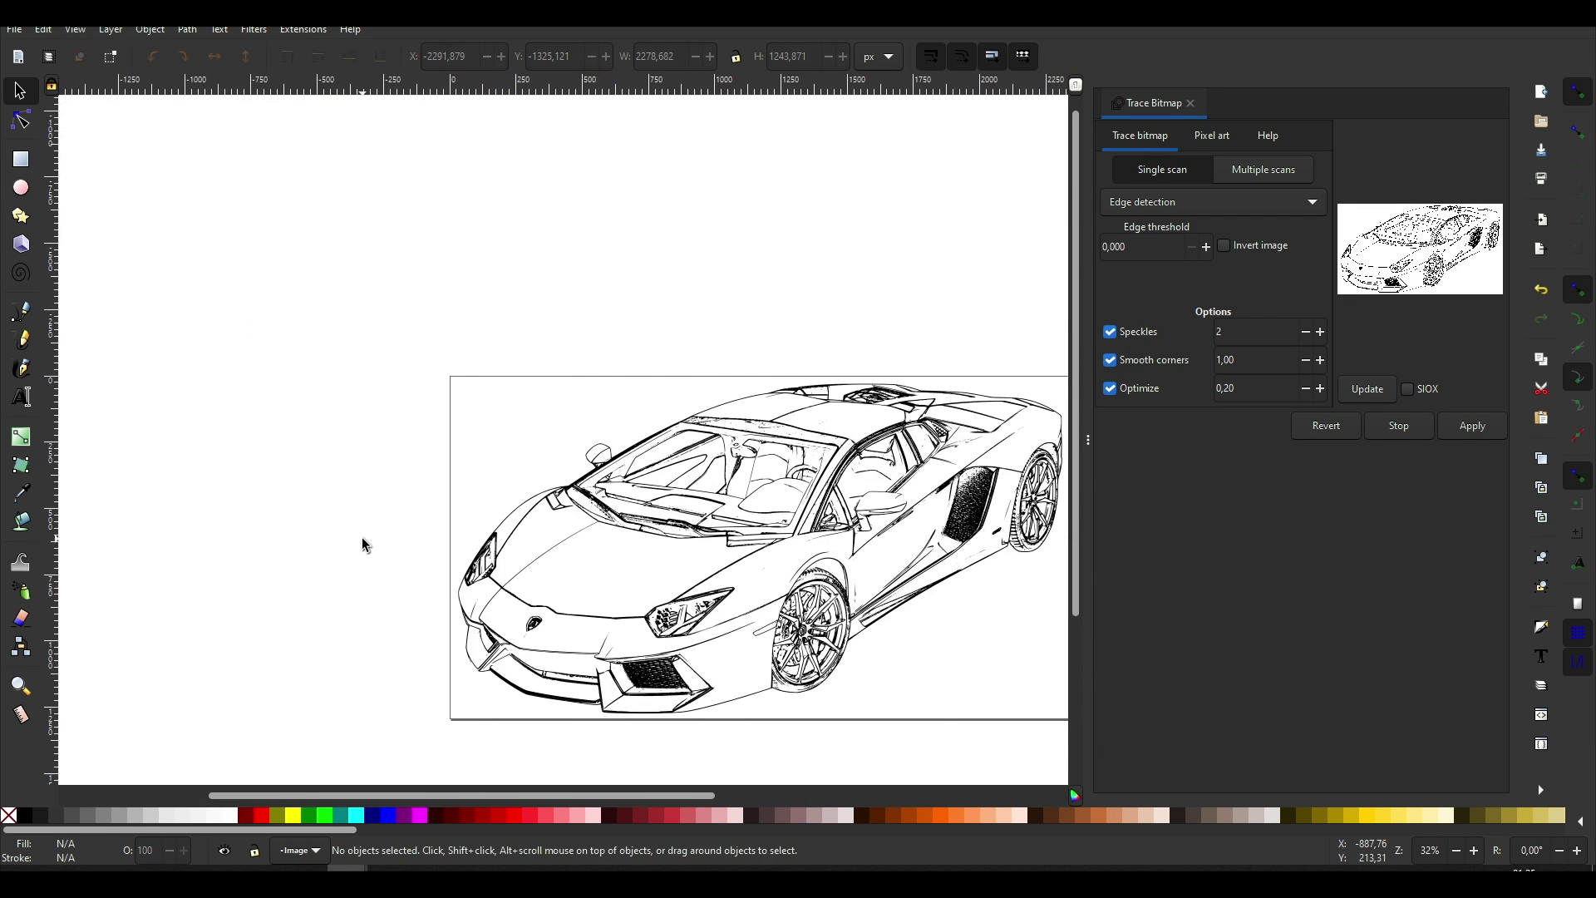
Step: Delete the nodes of the small stray marks just below the hood badge on the traced car
scroll(361, 537, down, 2)
scroll(361, 537, right, 3)
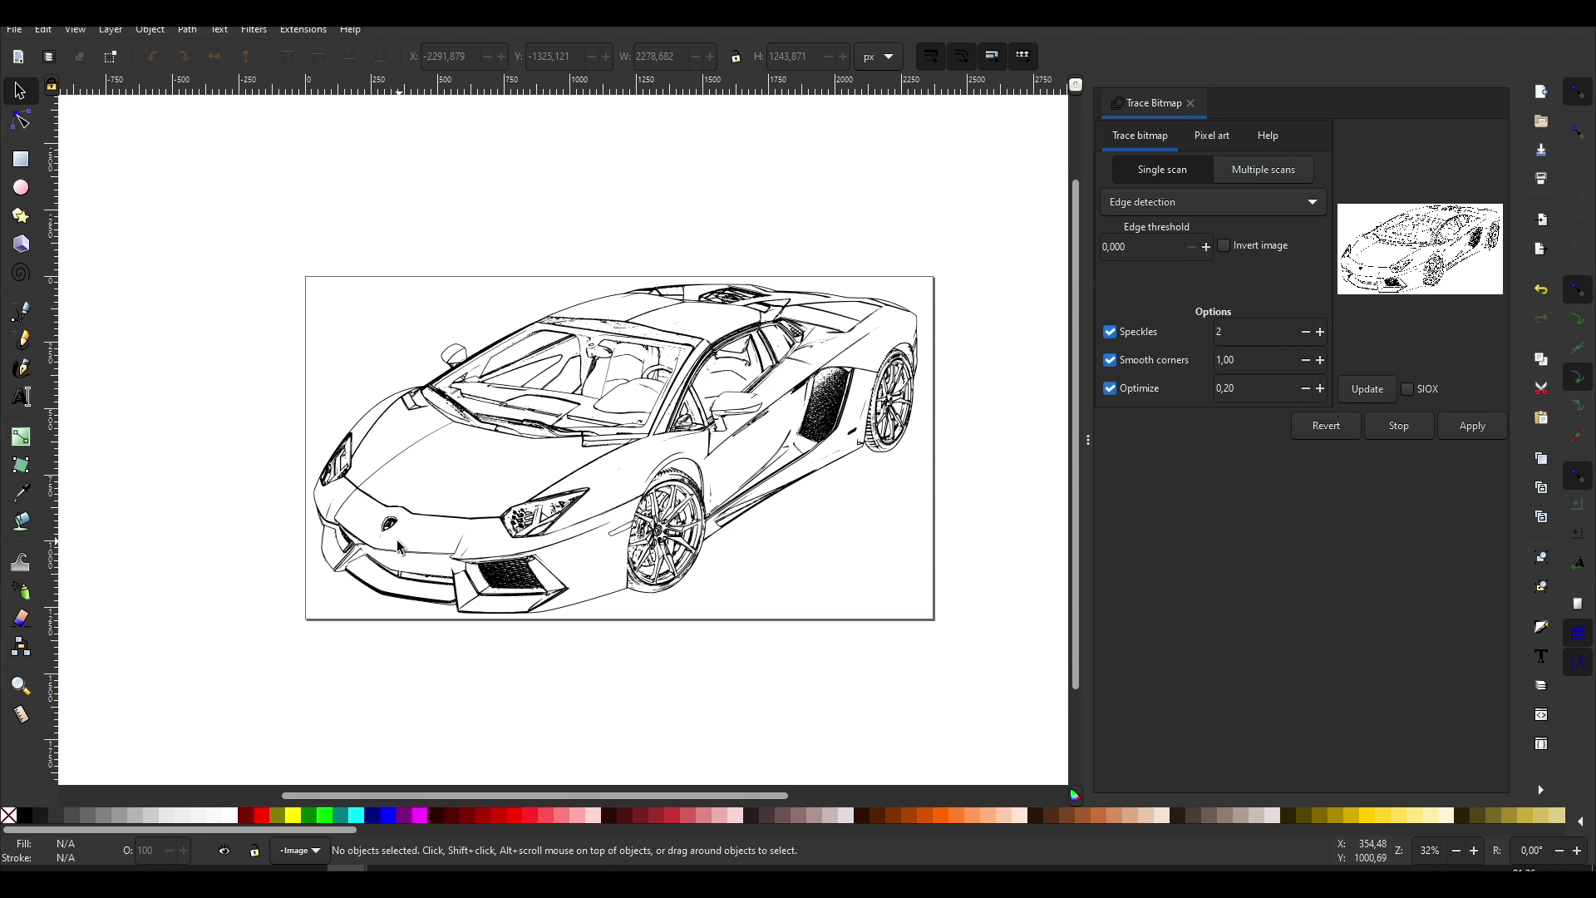
scroll(371, 552, up, 3)
scroll(371, 545, up, 1)
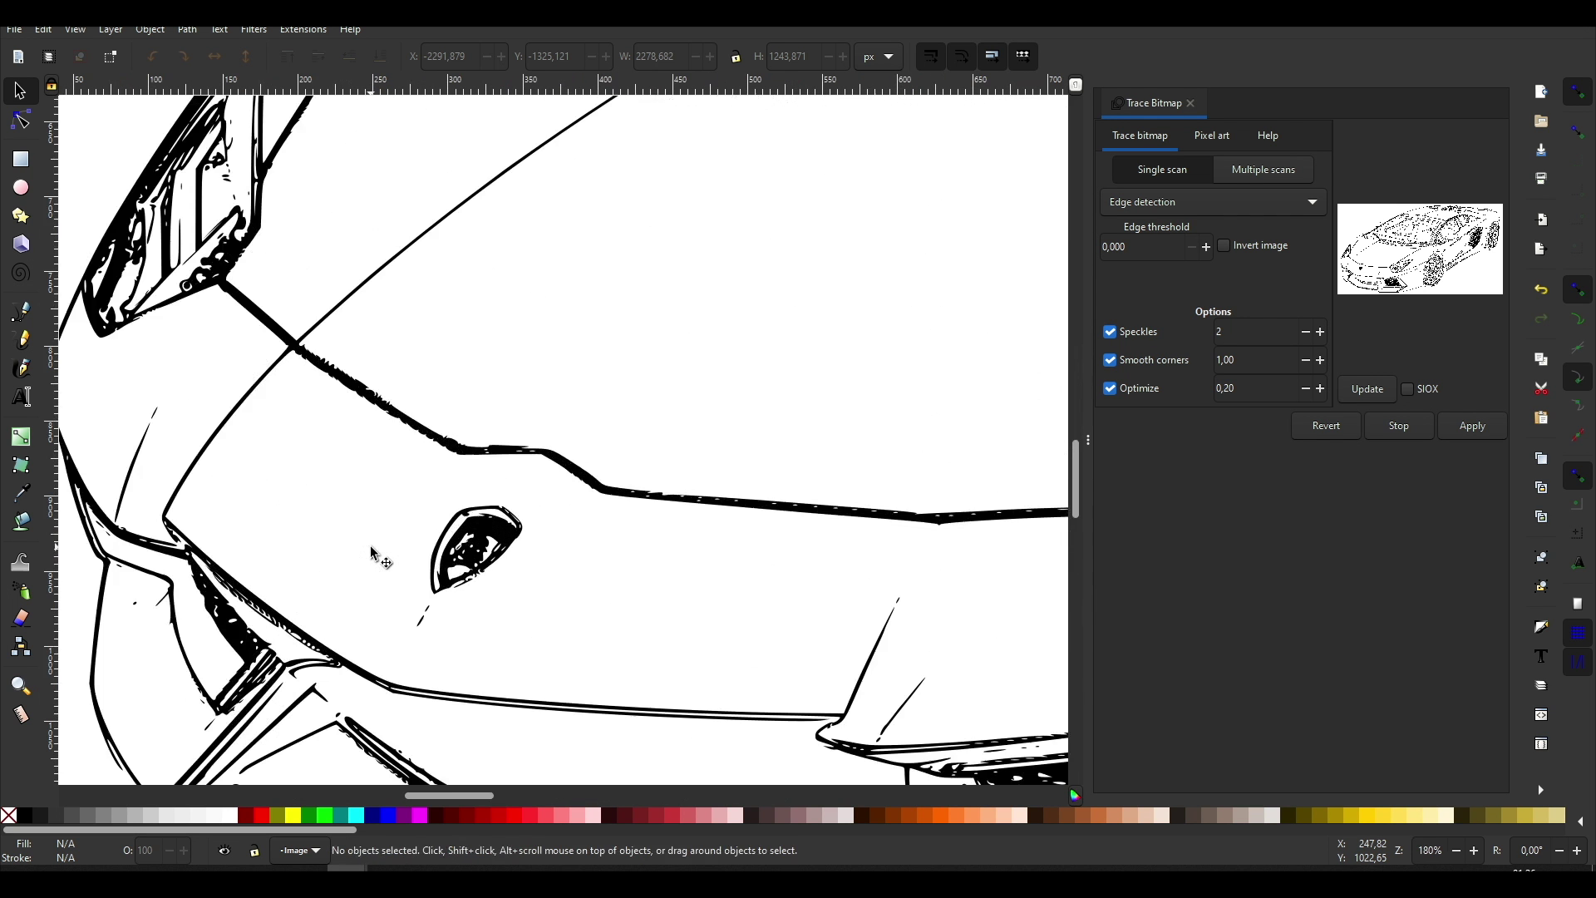
scroll(371, 546, up, 1)
scroll(370, 545, down, 2)
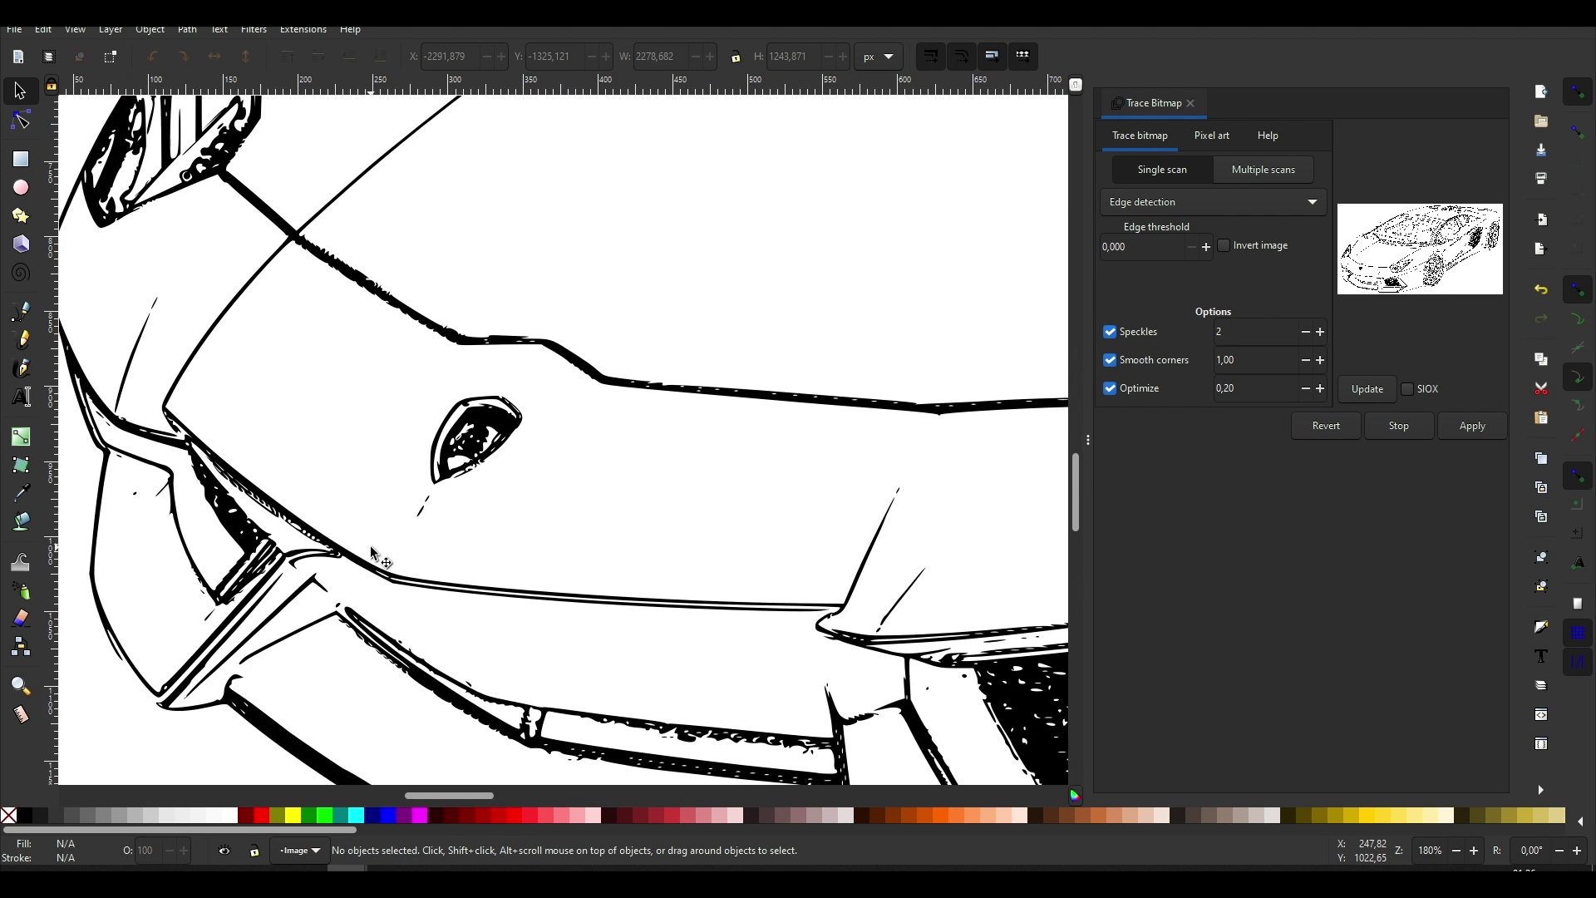
click(20, 120)
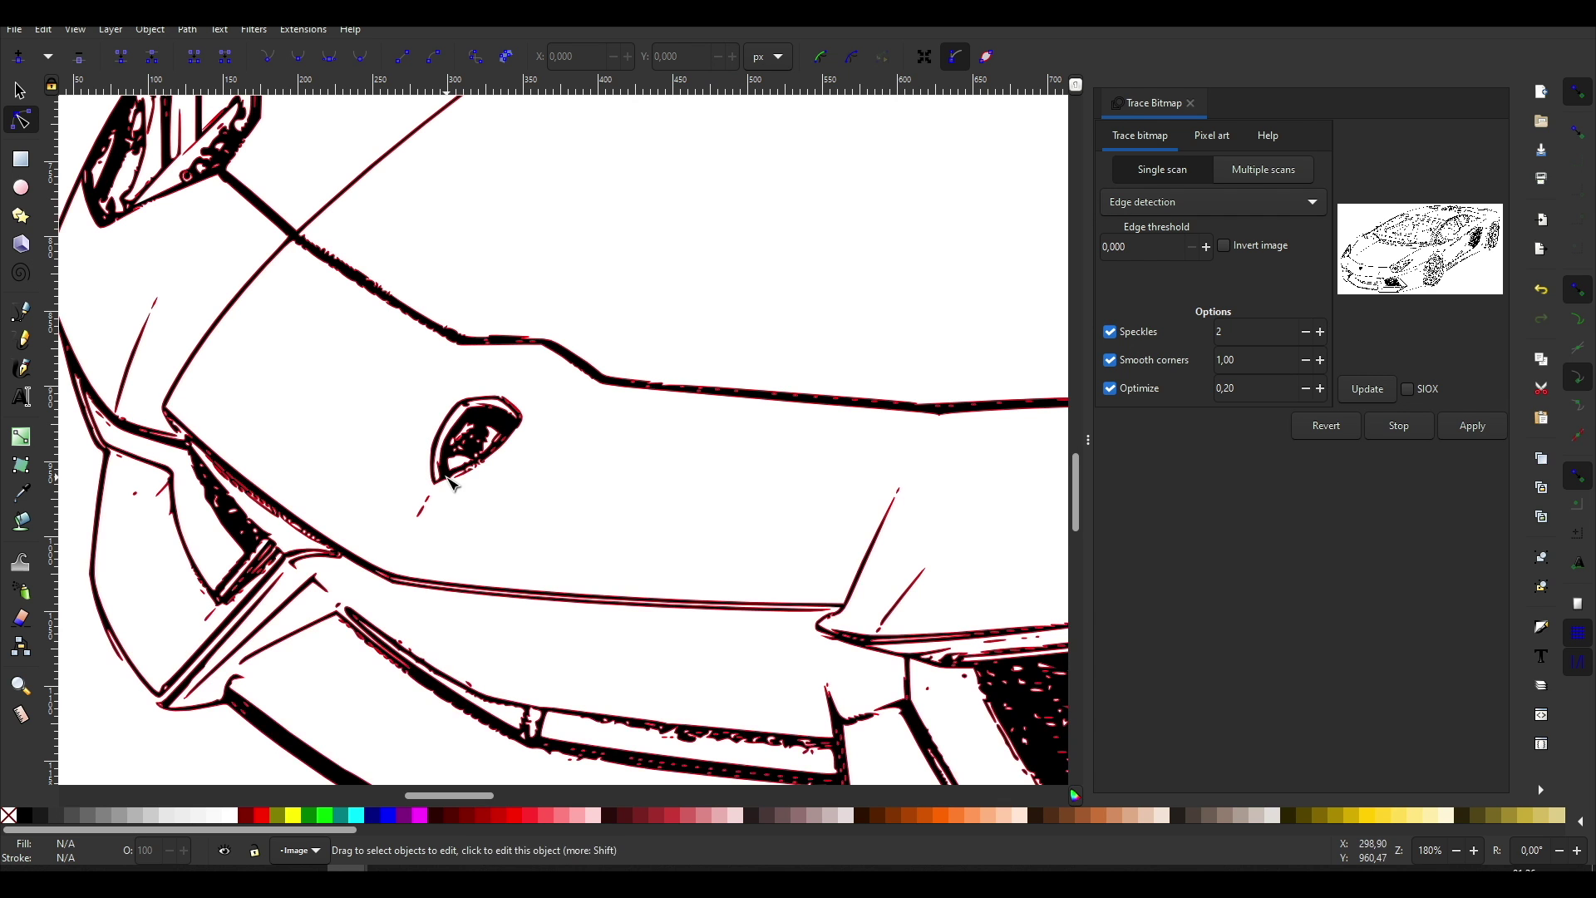
click(449, 520)
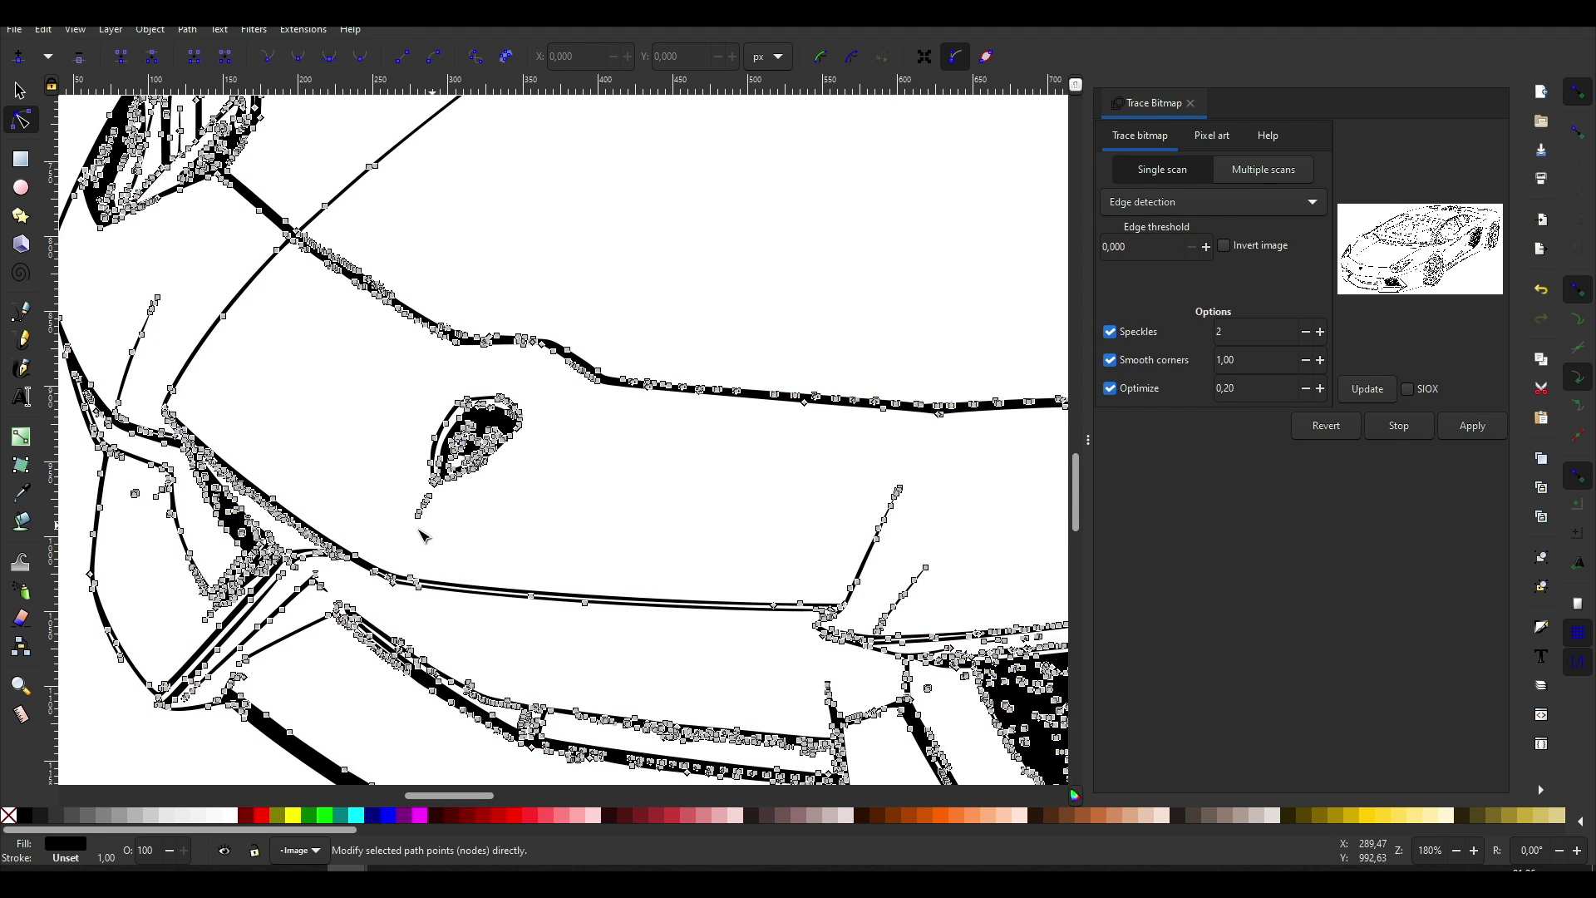
scroll(421, 534, up, 6)
drag(372, 430, 596, 696)
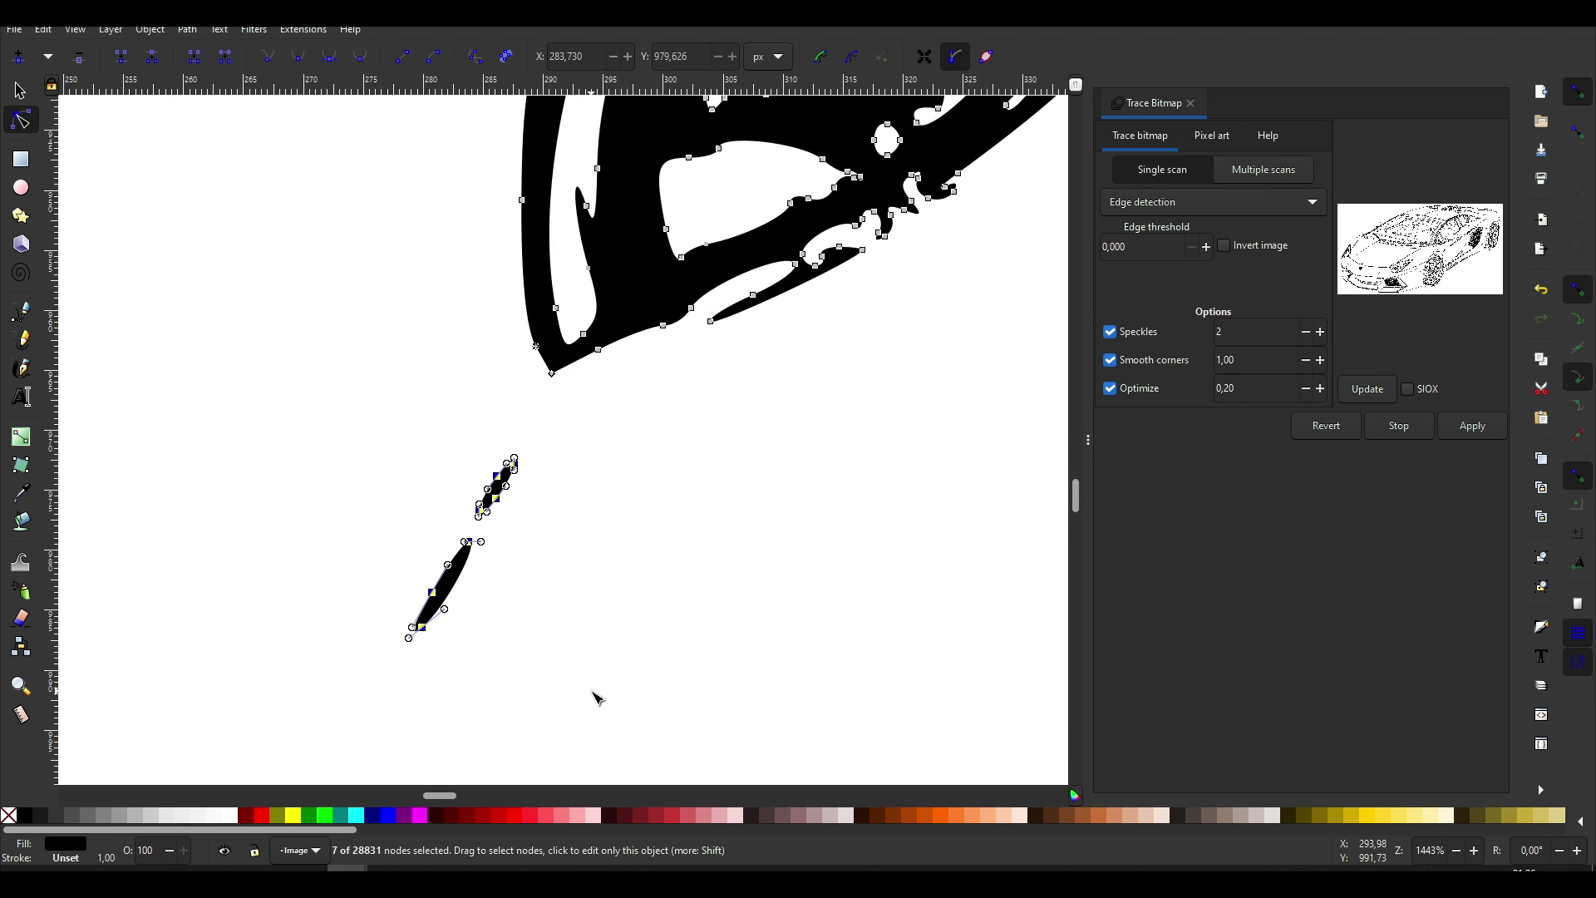
key(Delete)
scroll(607, 706, down, 12)
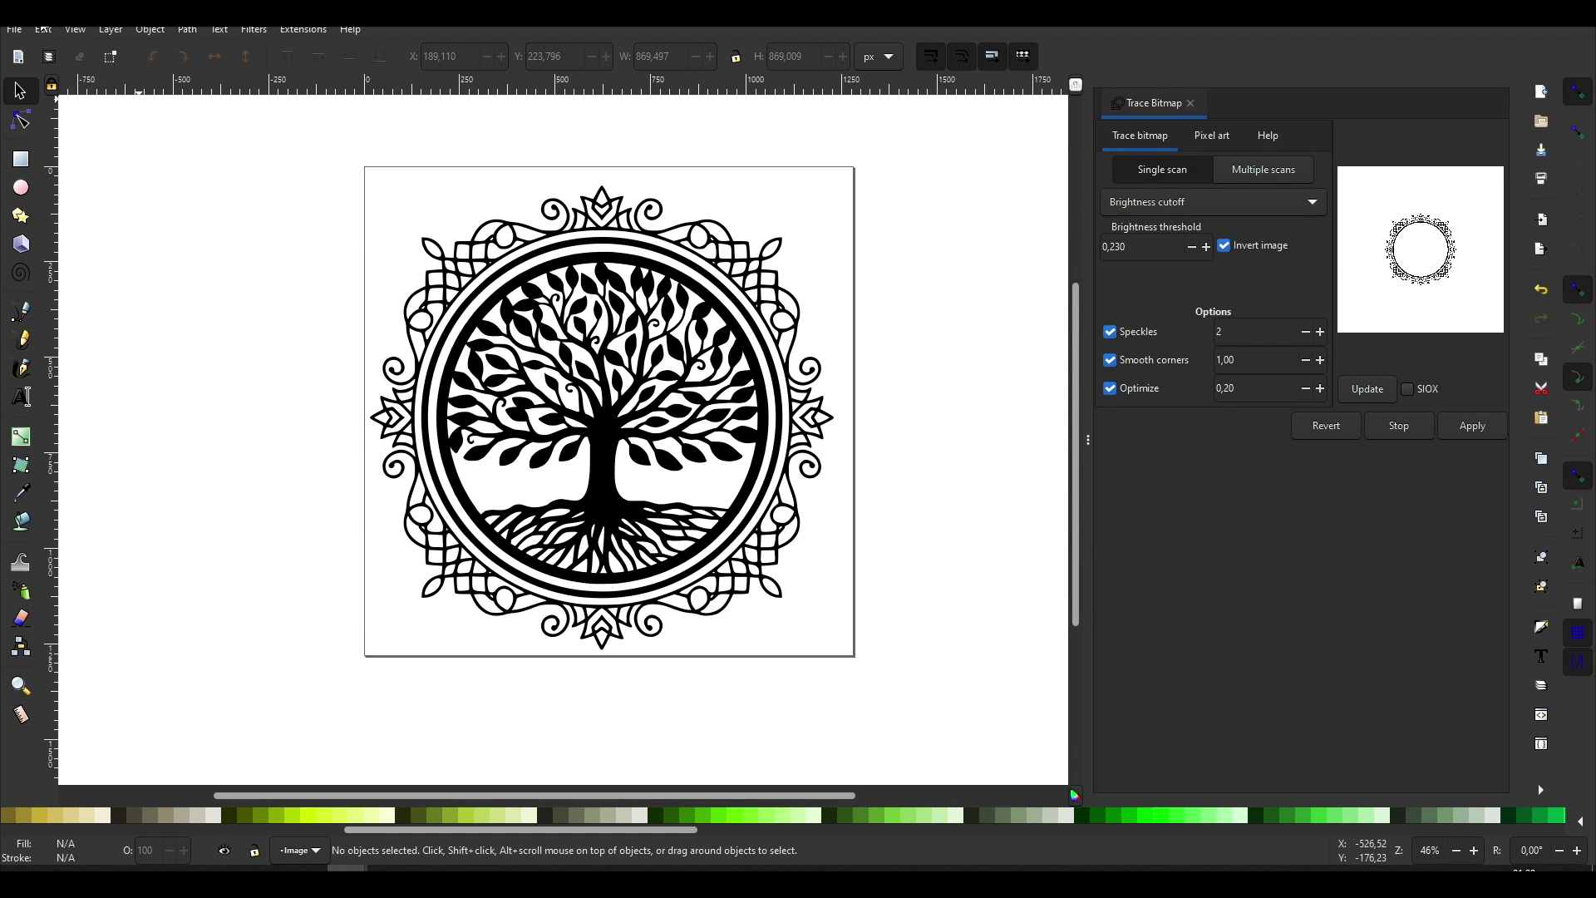
Step: Save the framed tree artwork as Tree with Frame.eps in Encapsulated PostScript format with the default export options
click(23, 32)
click(50, 171)
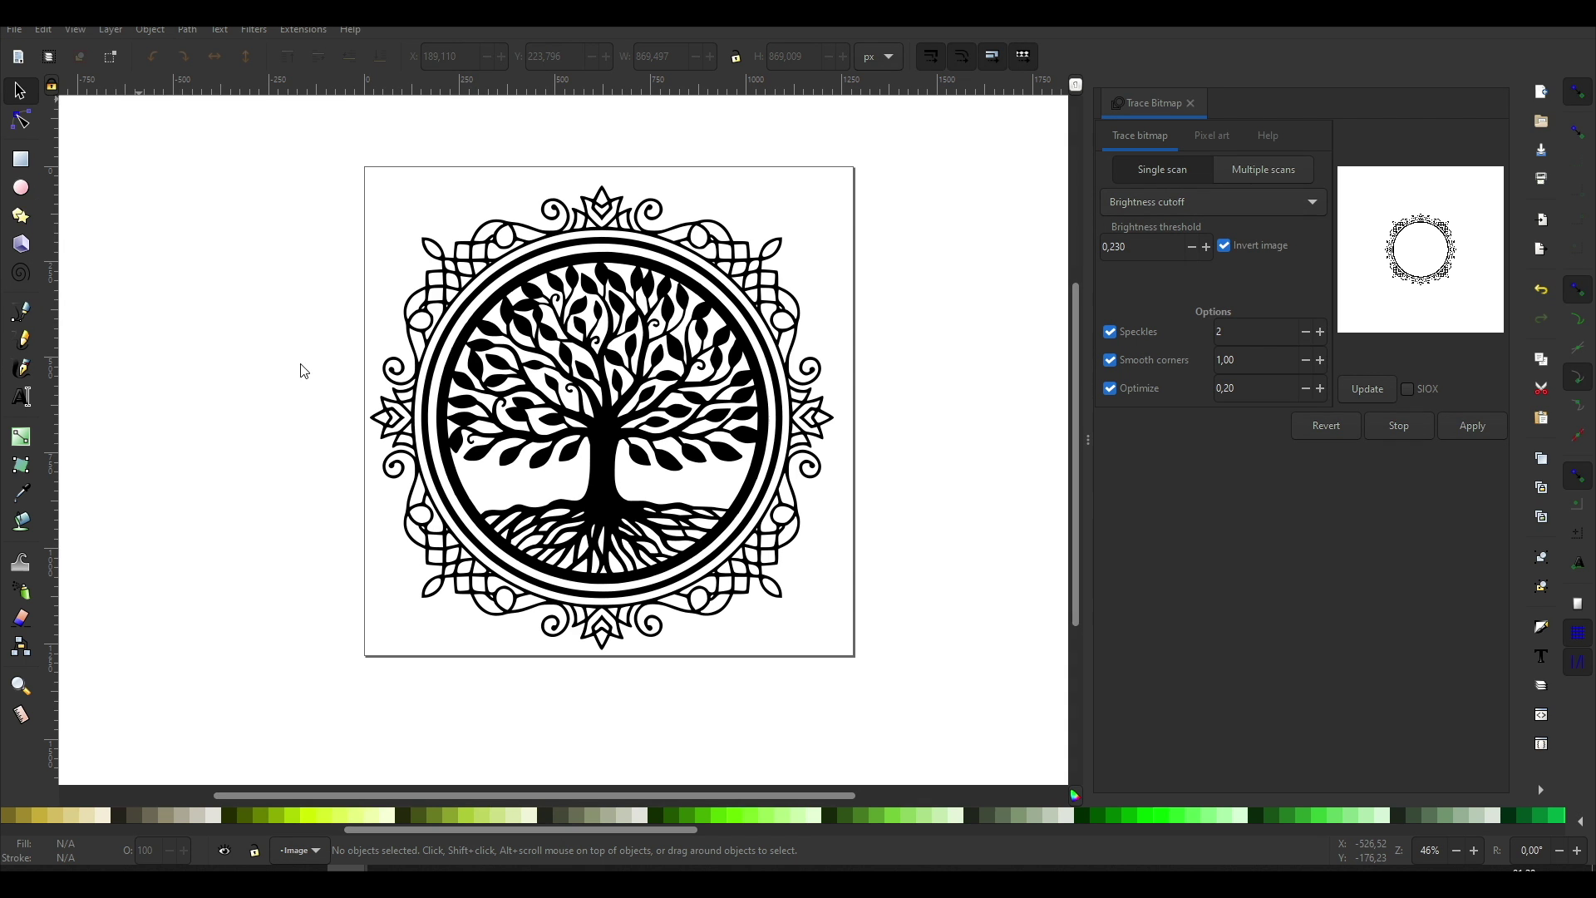
click(229, 729)
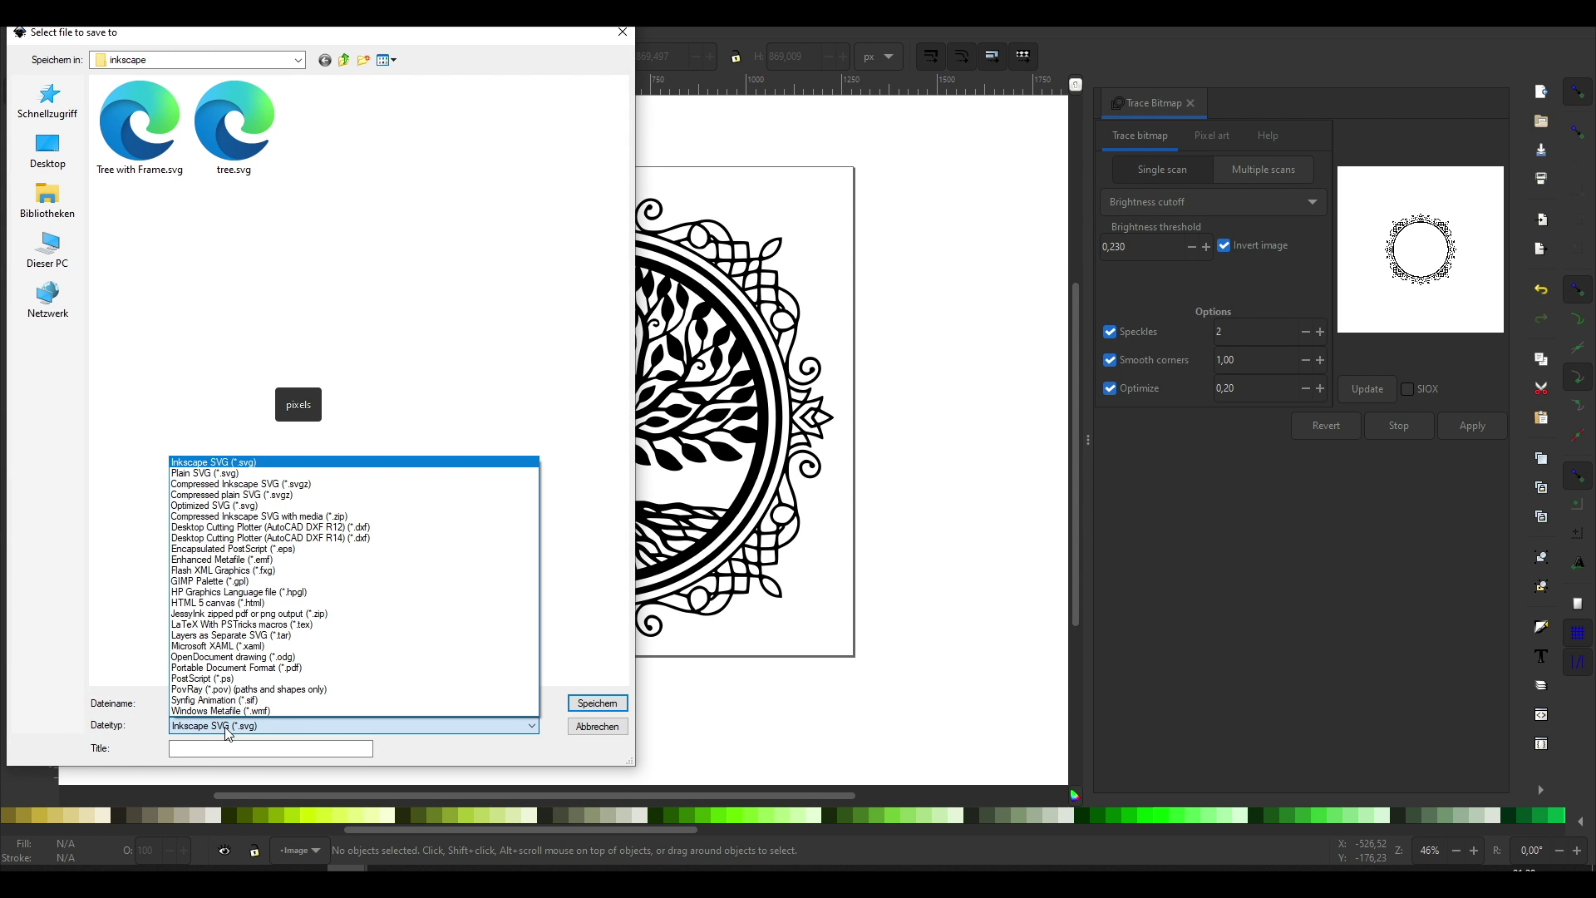
click(277, 550)
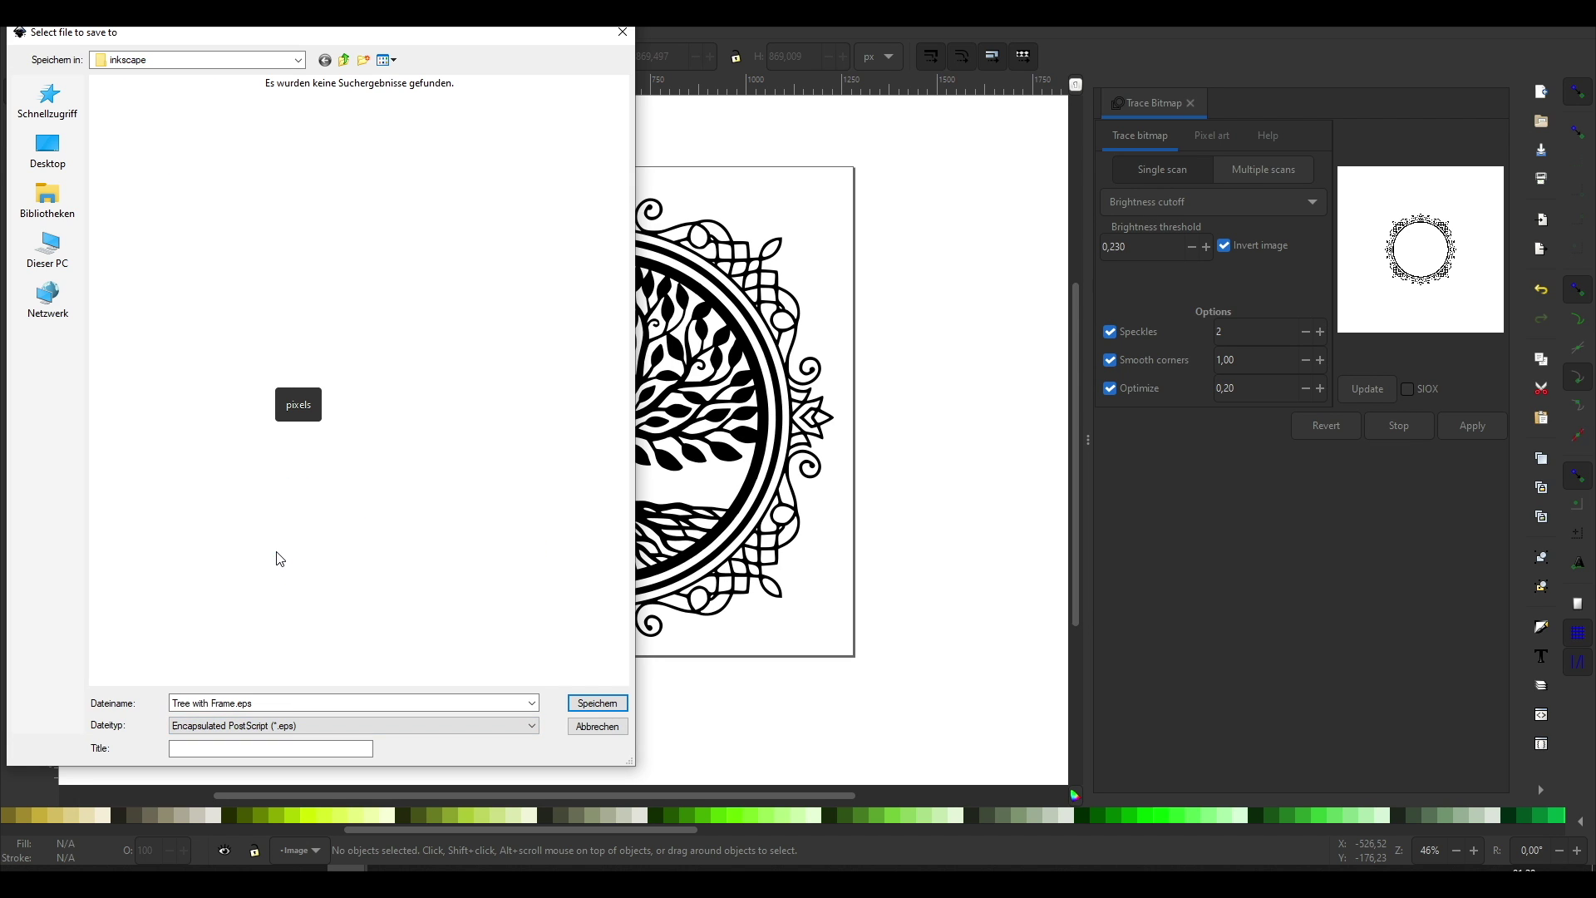
click(600, 708)
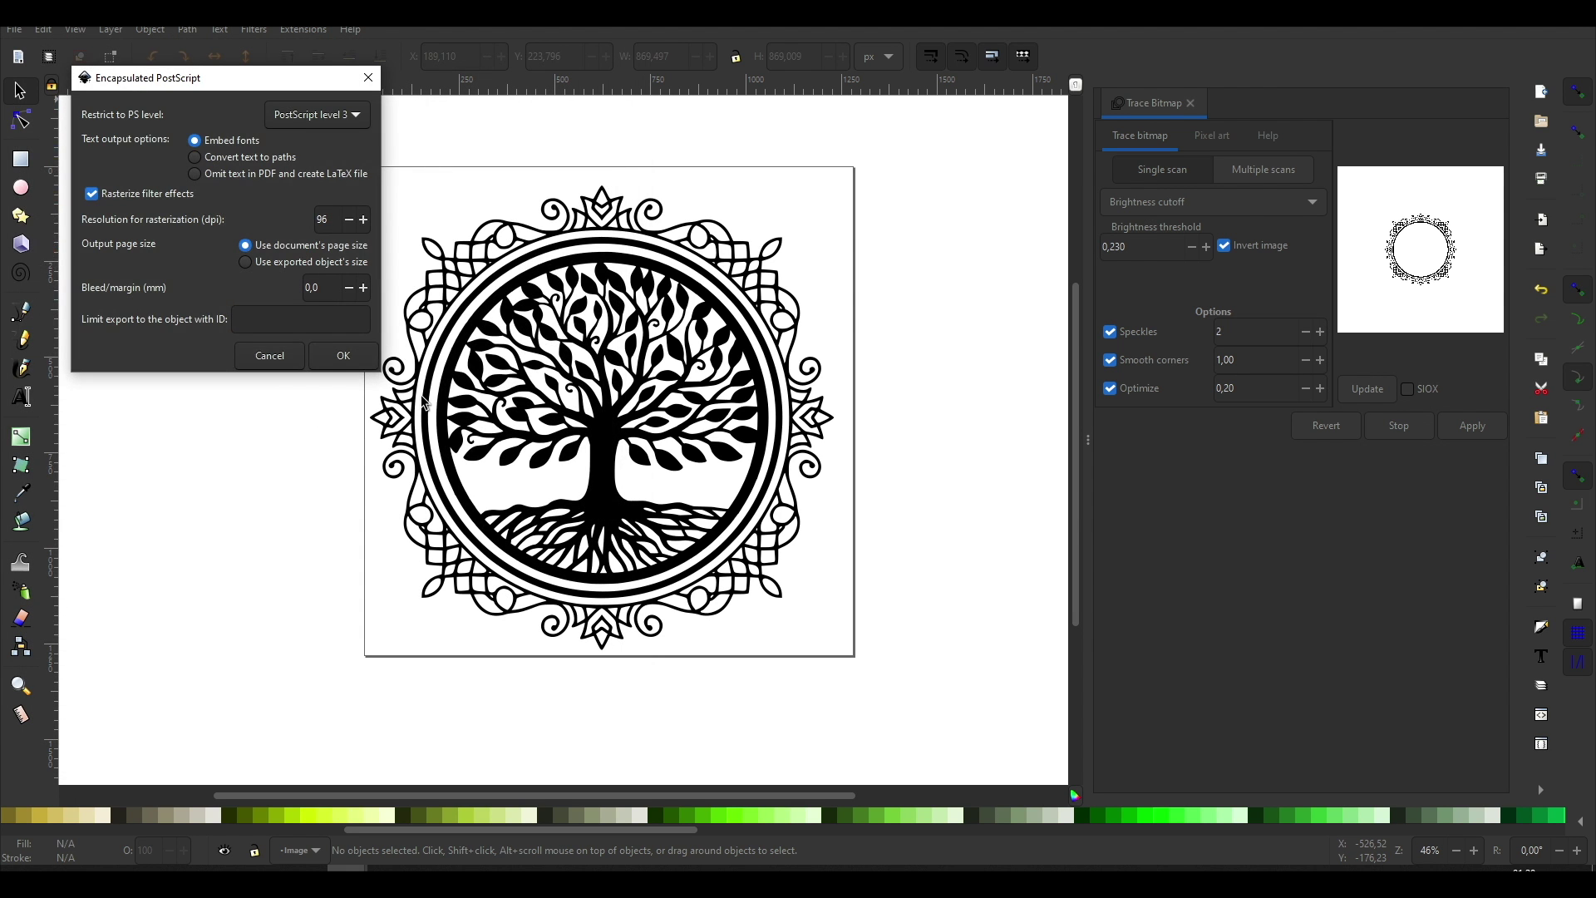
click(341, 353)
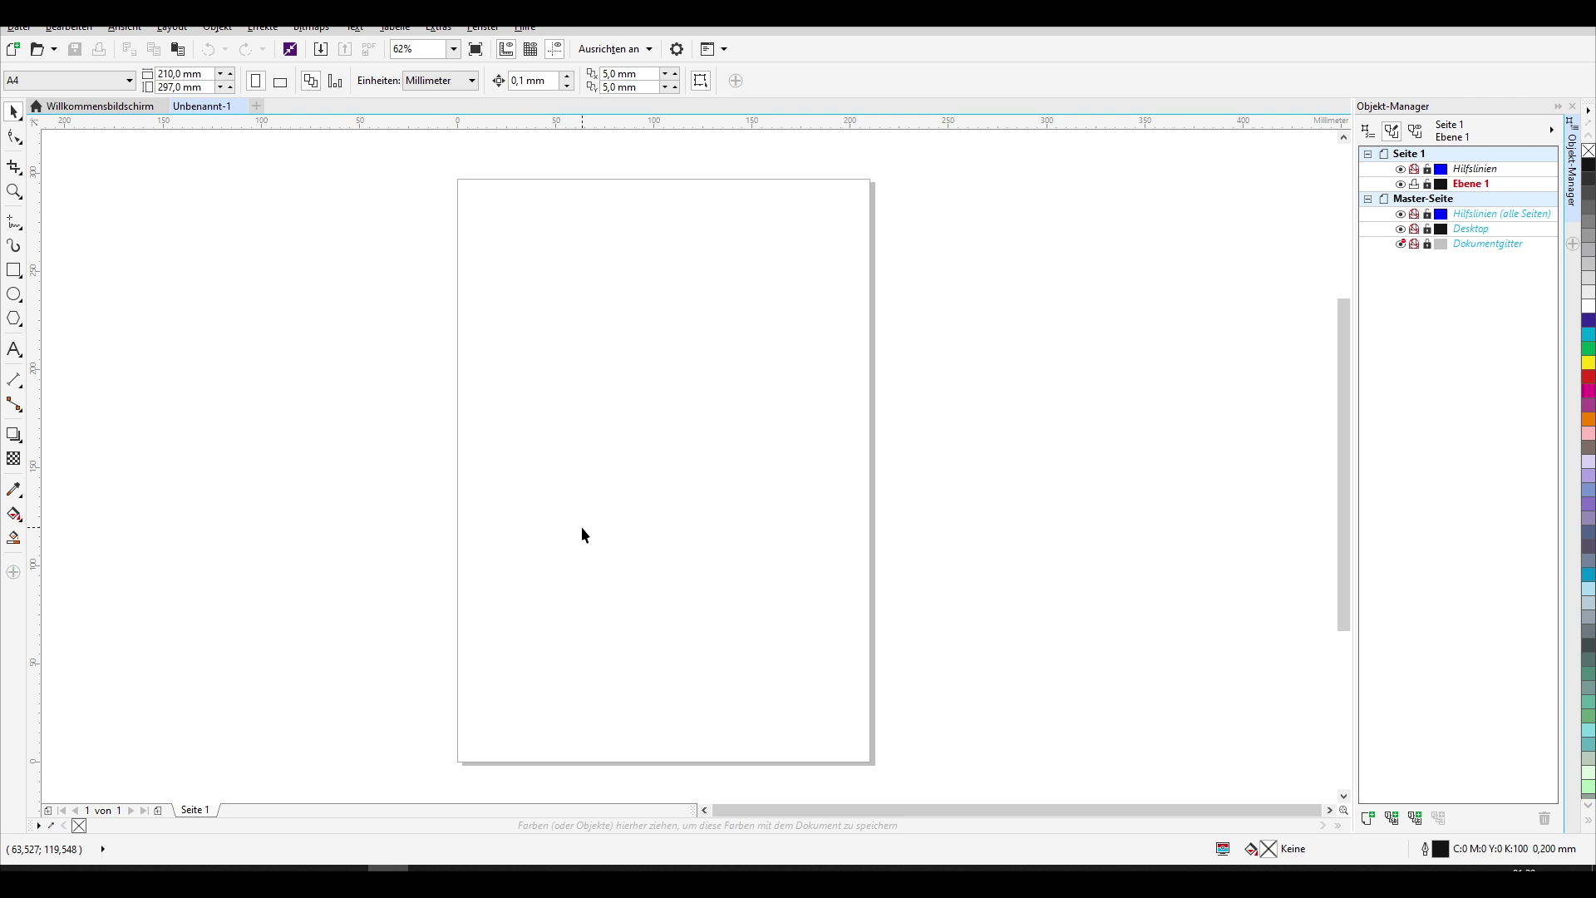
Step: Switch to CorelDRAW and import Tree with Frame.svg onto the blank A4 page
key(ctrl+i)
double_click(1348, 489)
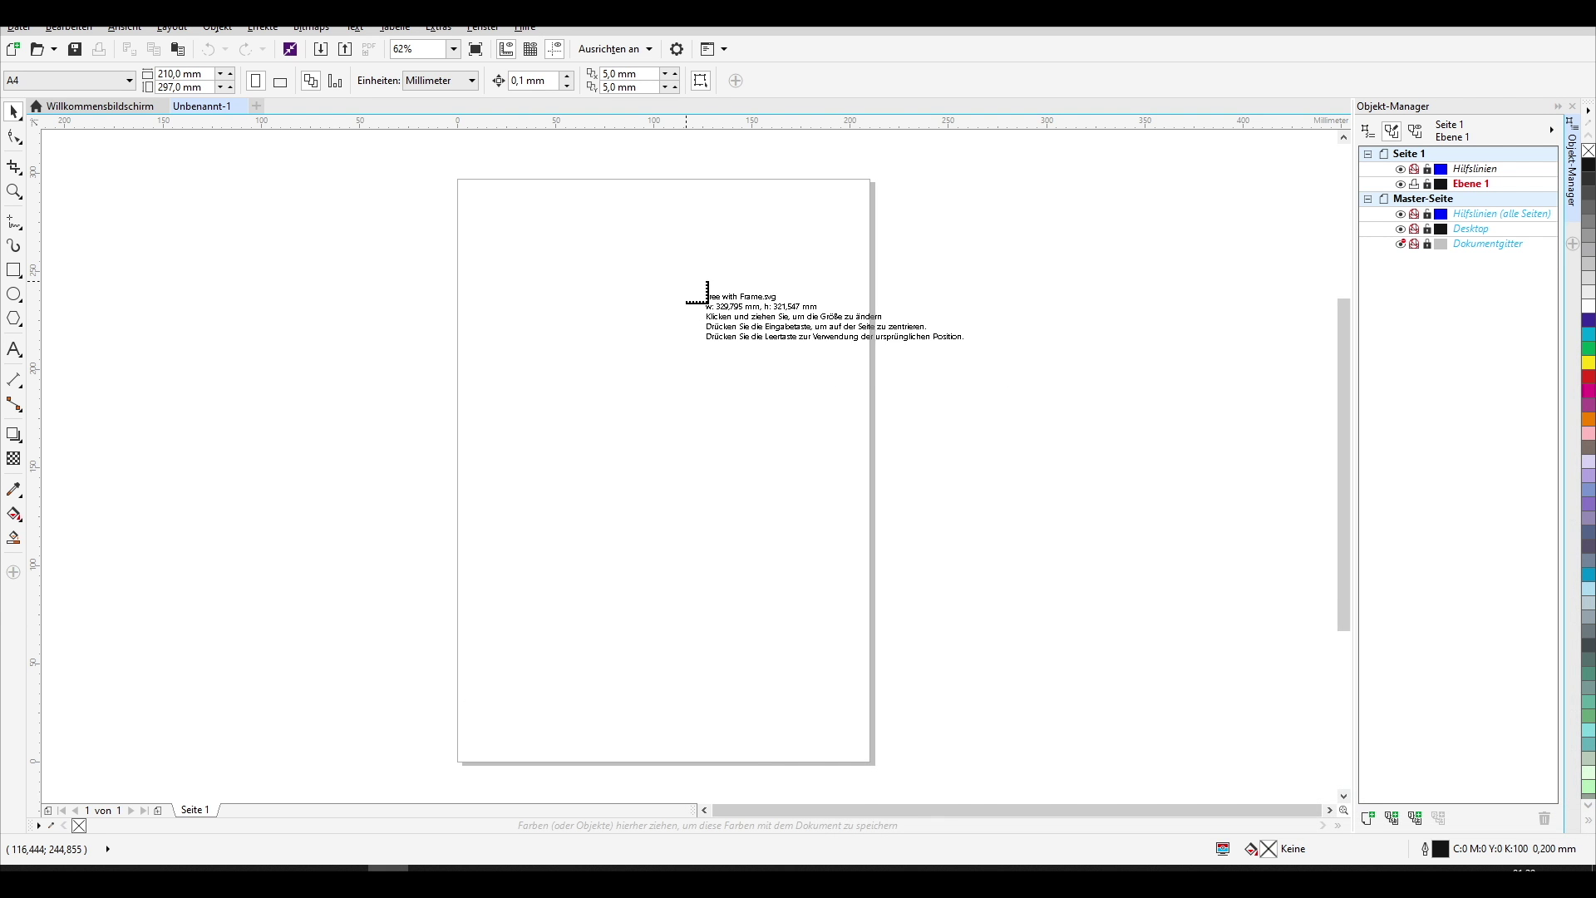
click(687, 279)
scroll(863, 464, down, 2)
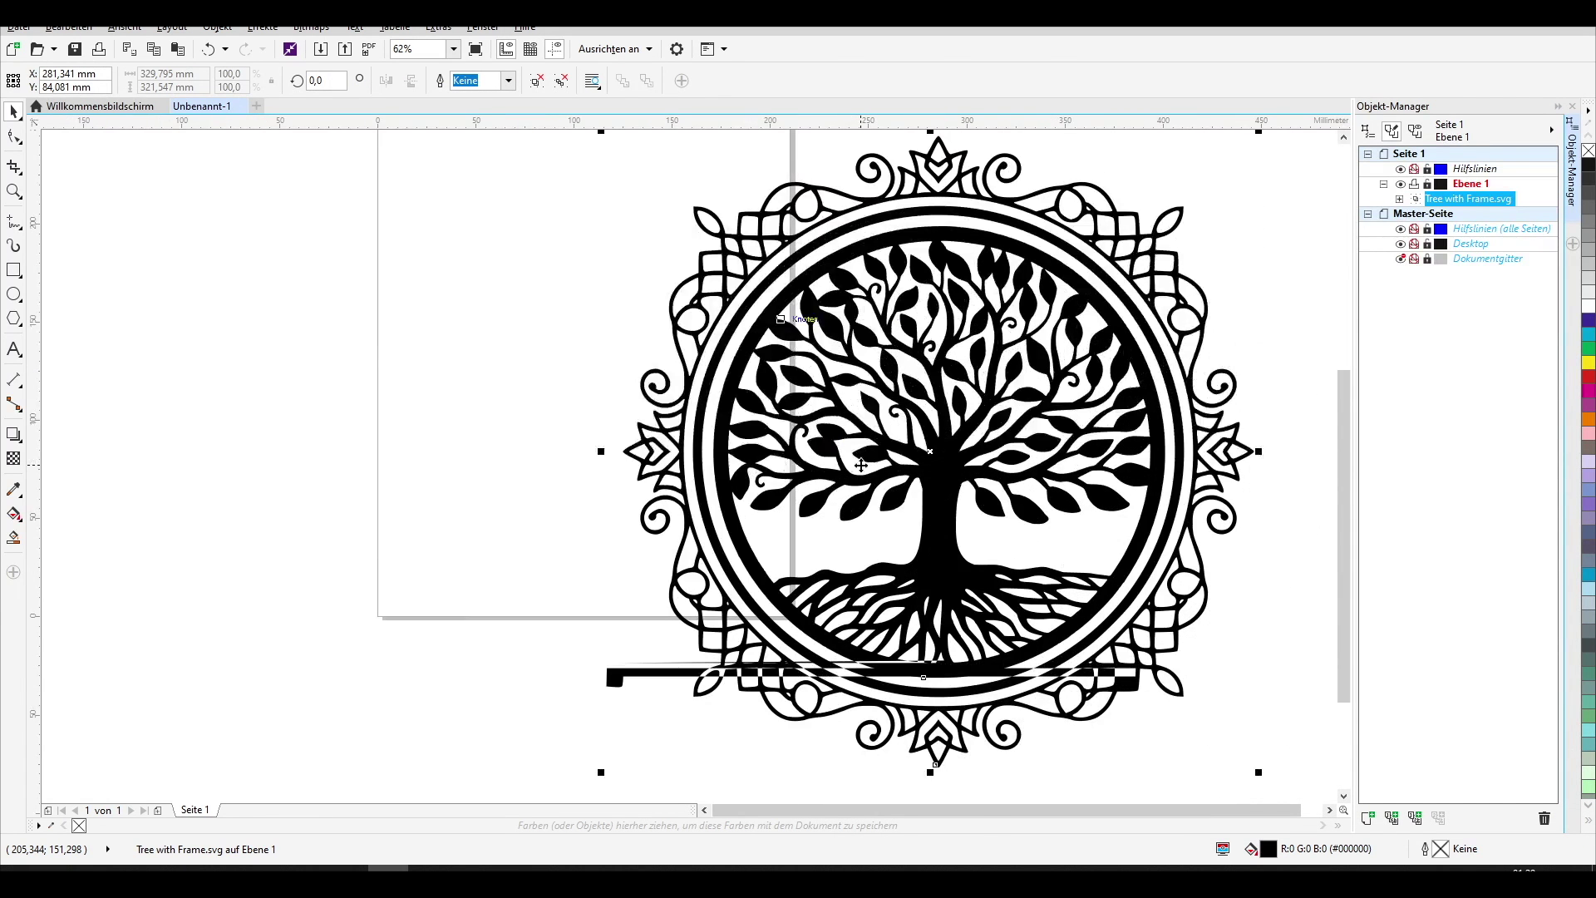
Step: Select the imported SVG with the stray black bar across its lower part and delete it
click(535, 672)
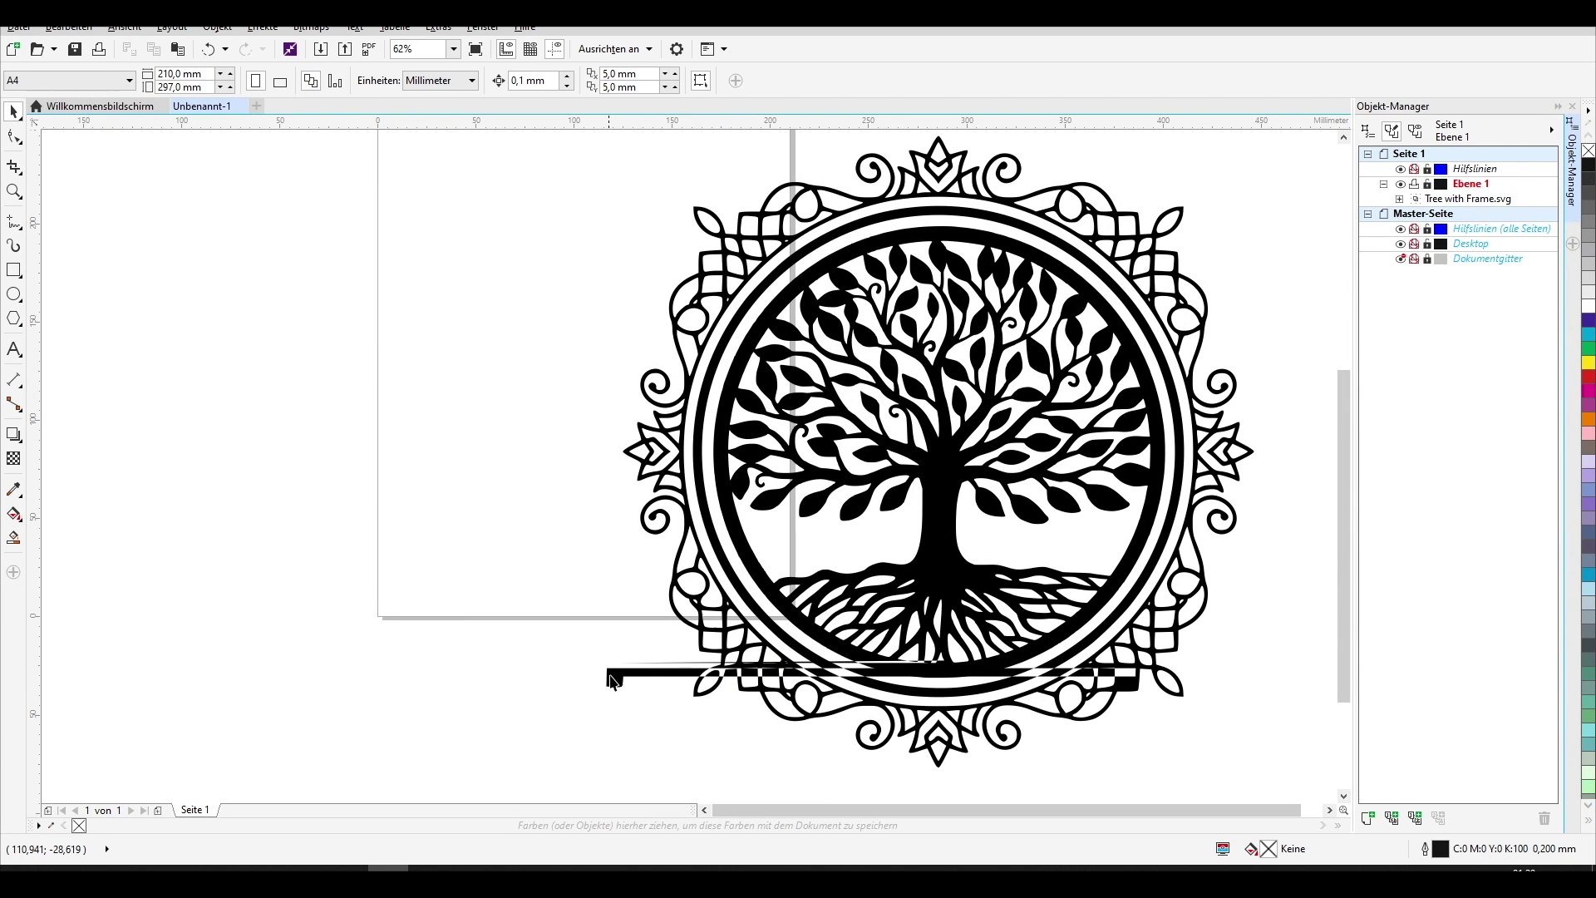
click(752, 678)
scroll(802, 670, up, 1)
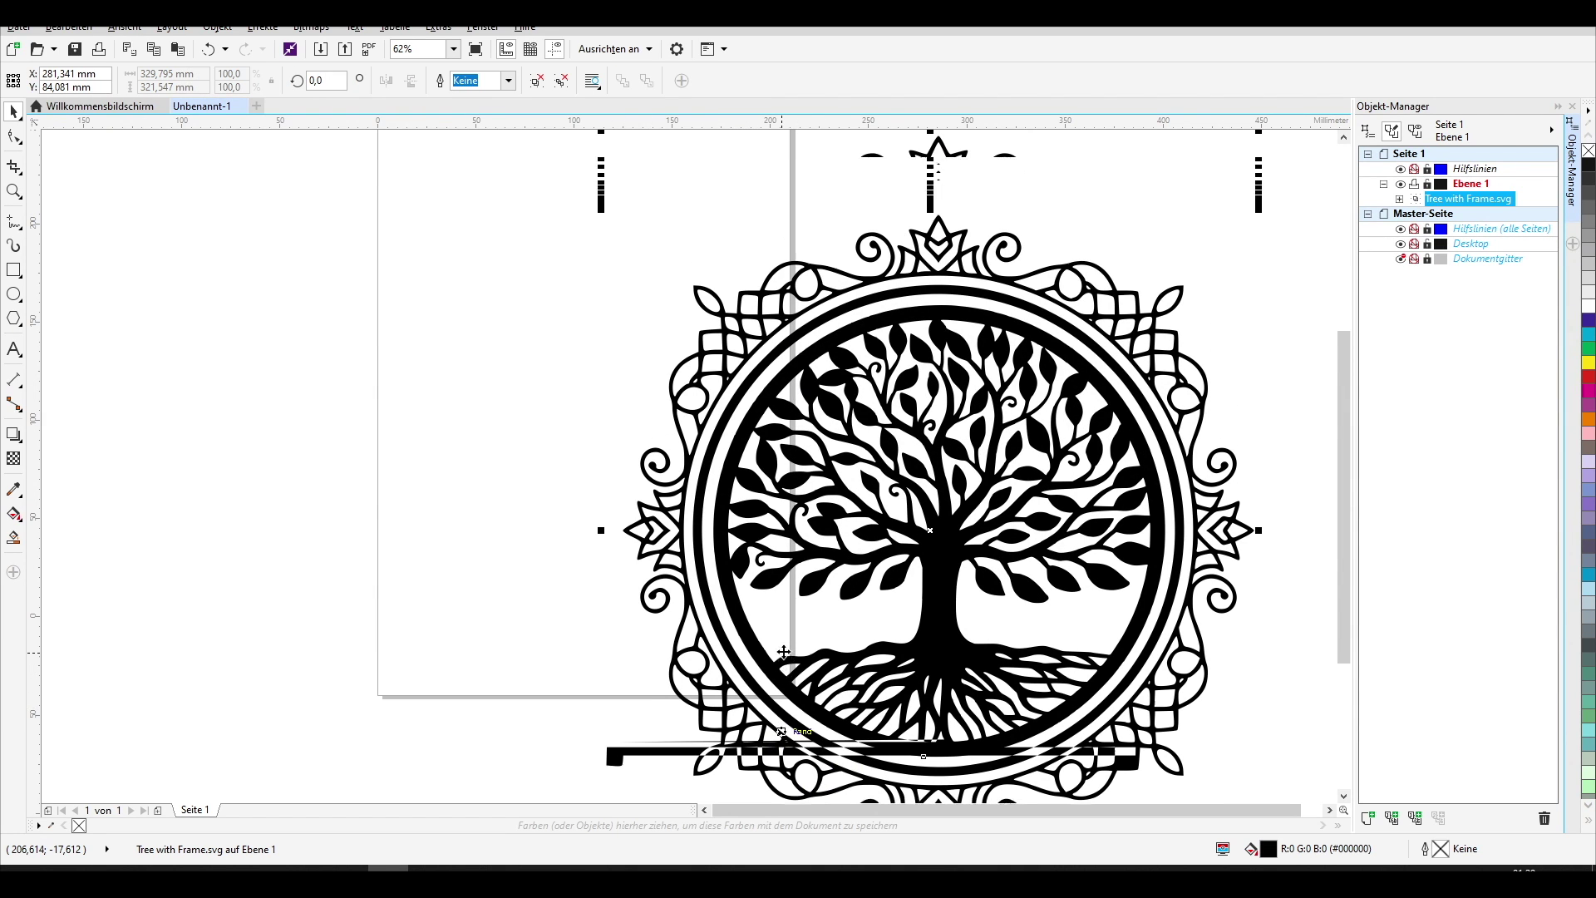
key(Delete)
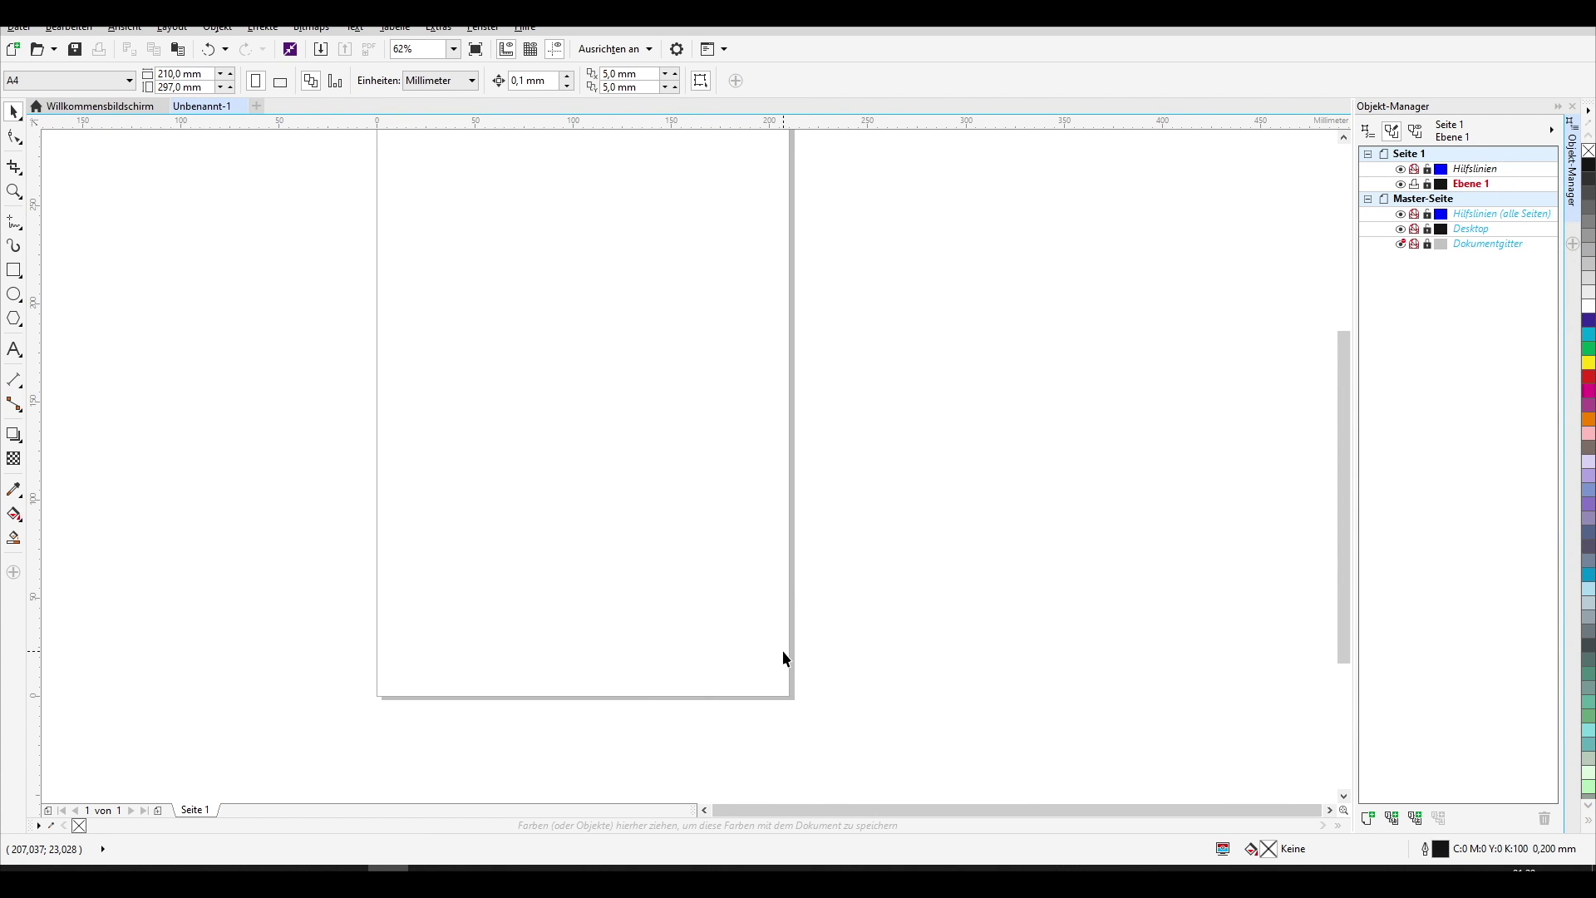
Step: Import Tree with Frame.eps and place it on the page
key(ctrl+i)
double_click(1261, 499)
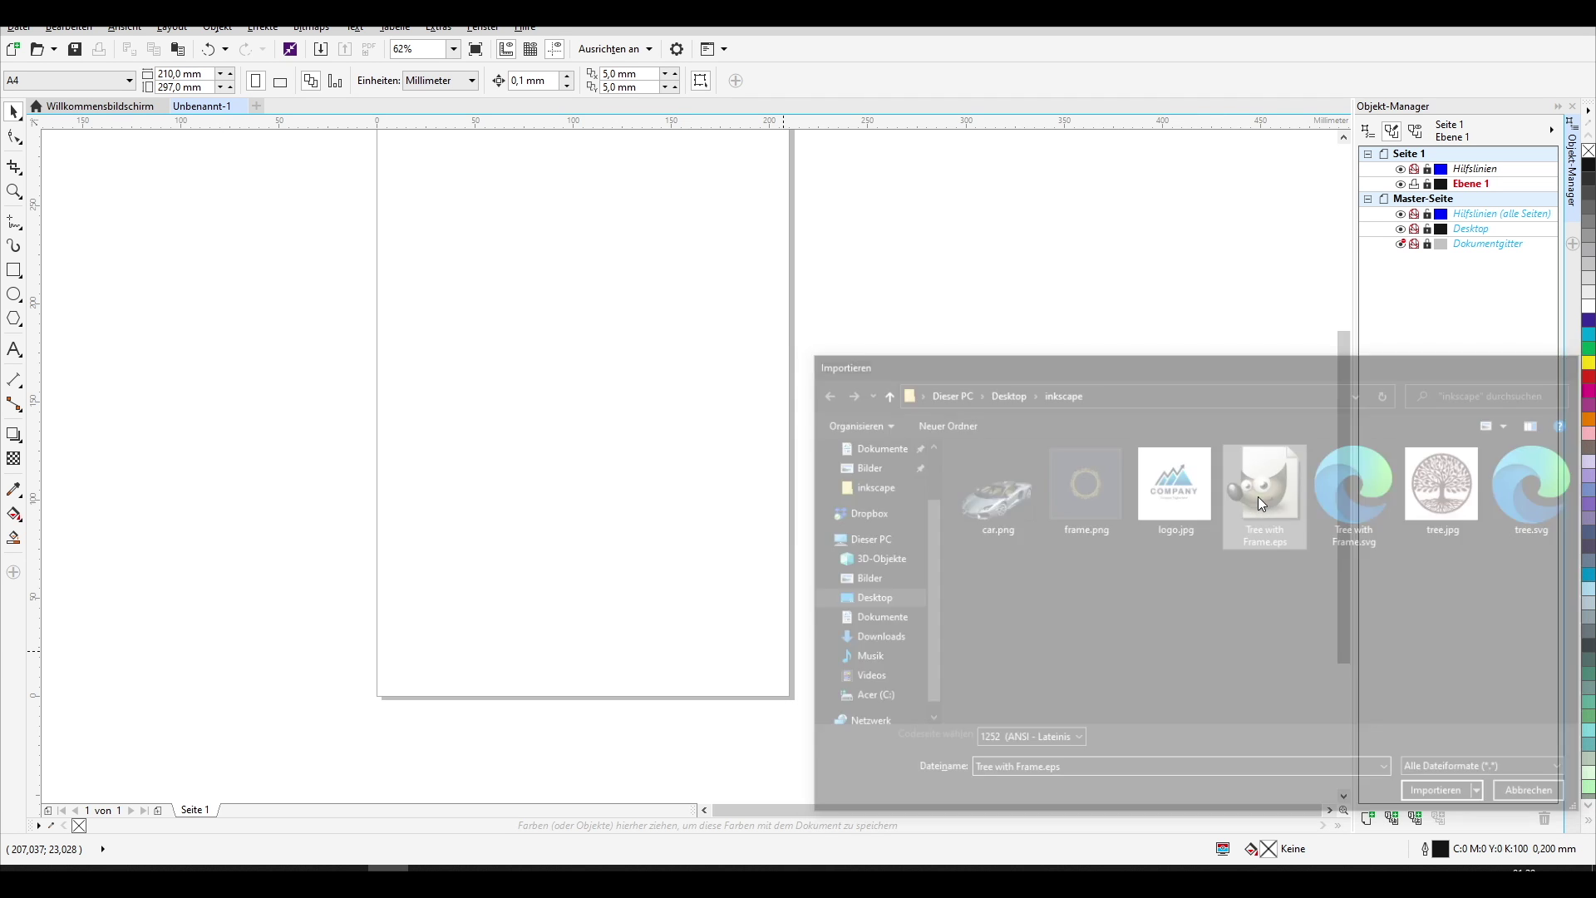
click(735, 529)
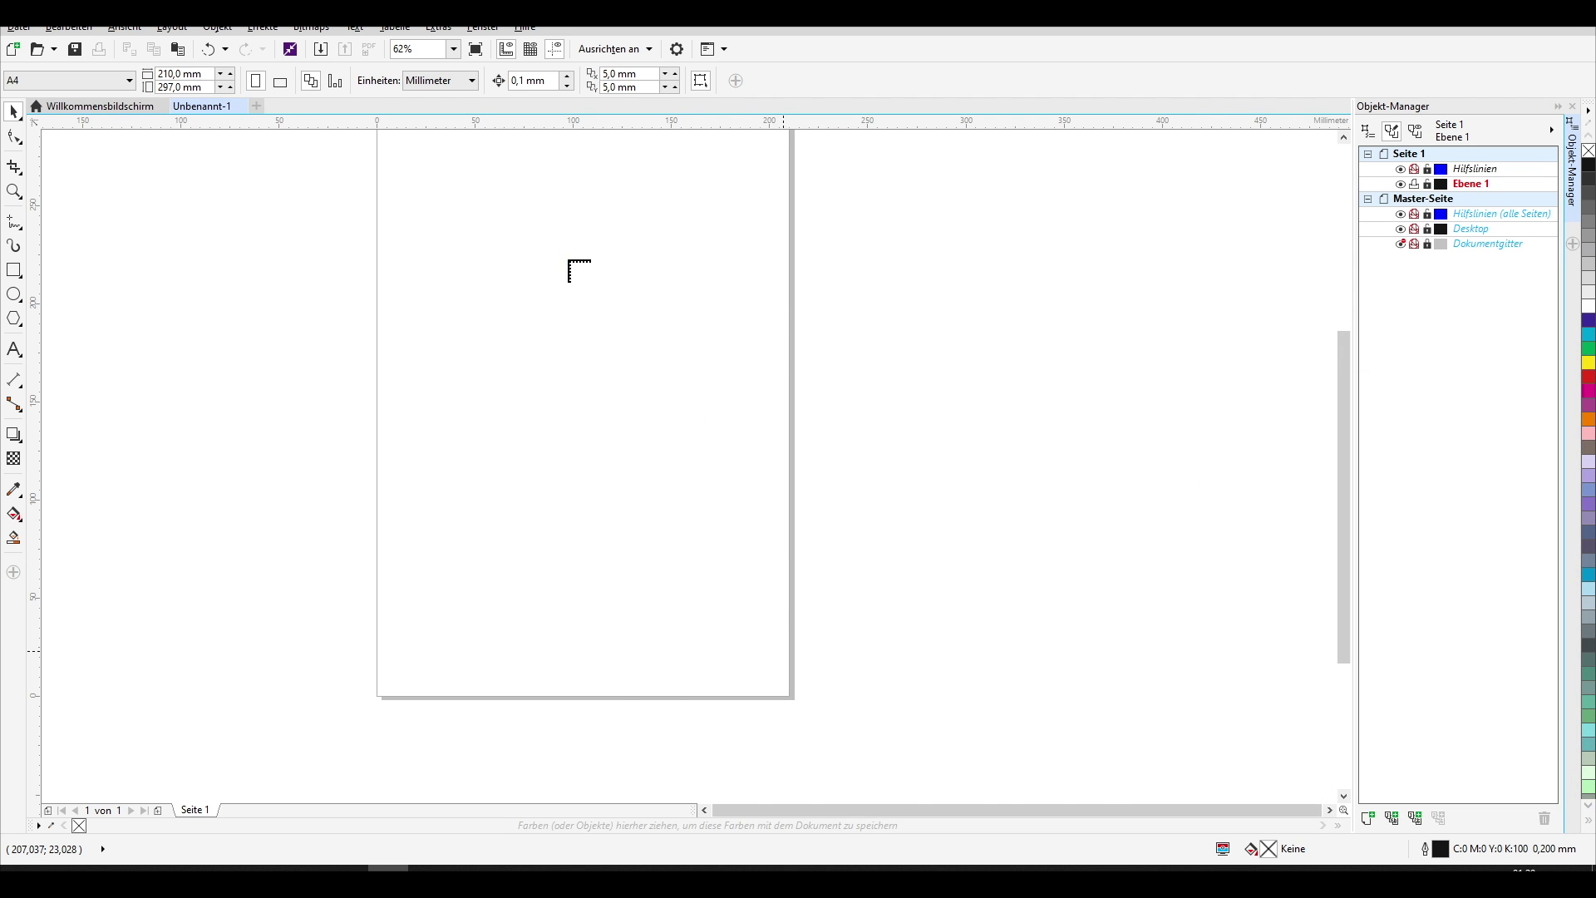
click(568, 260)
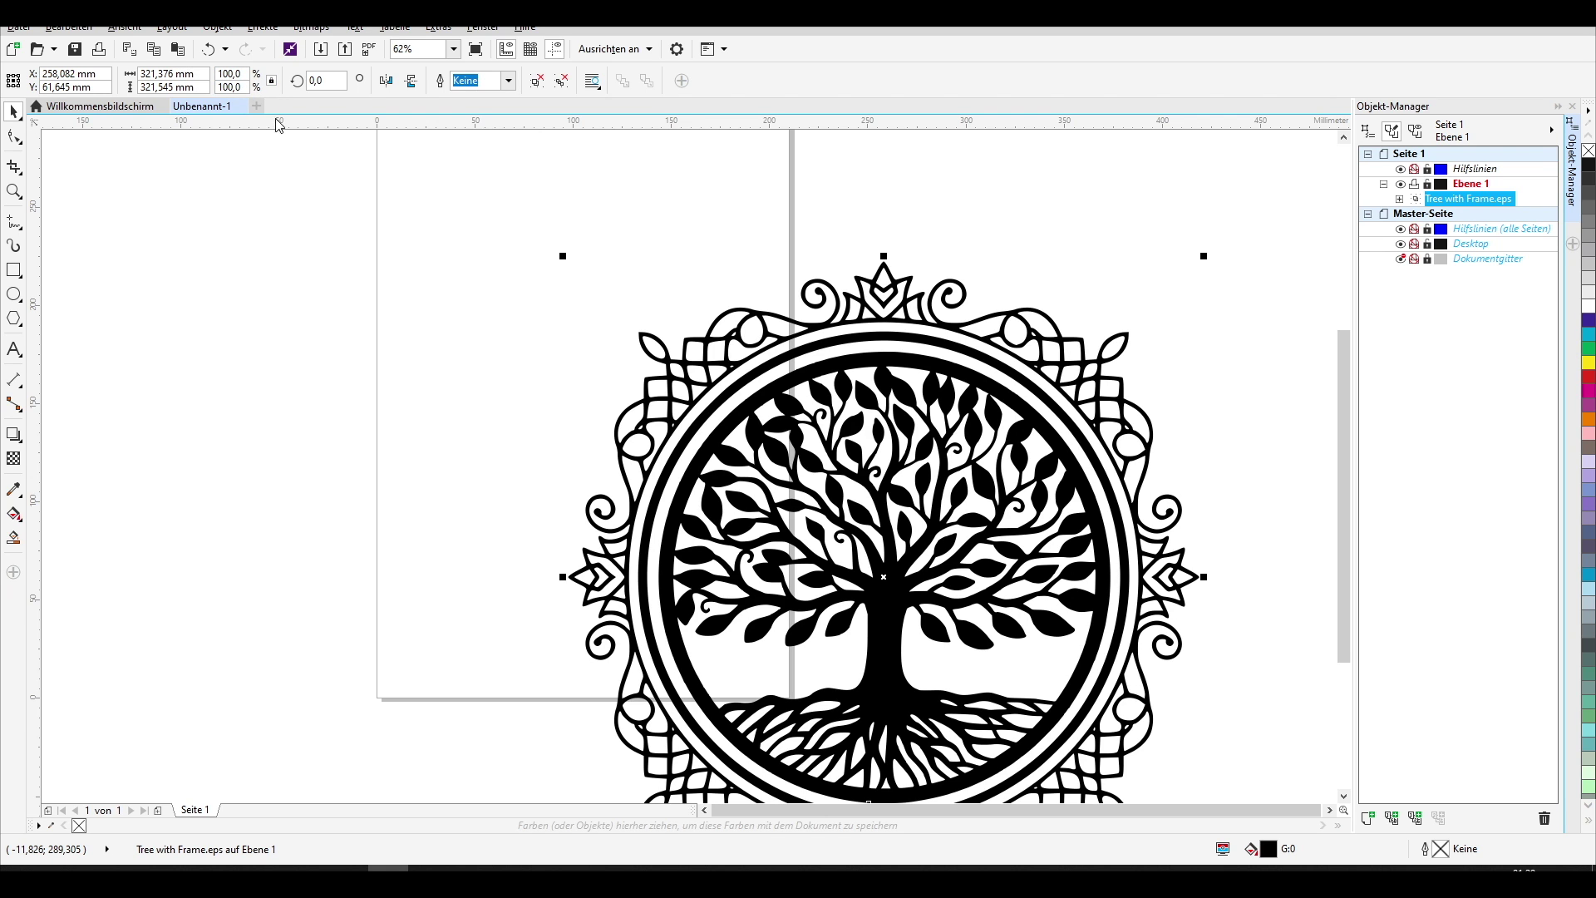
Step: Scale the imported tree artwork to 40 % and center it on the page
double_click(231, 74)
text(40)
key(Return)
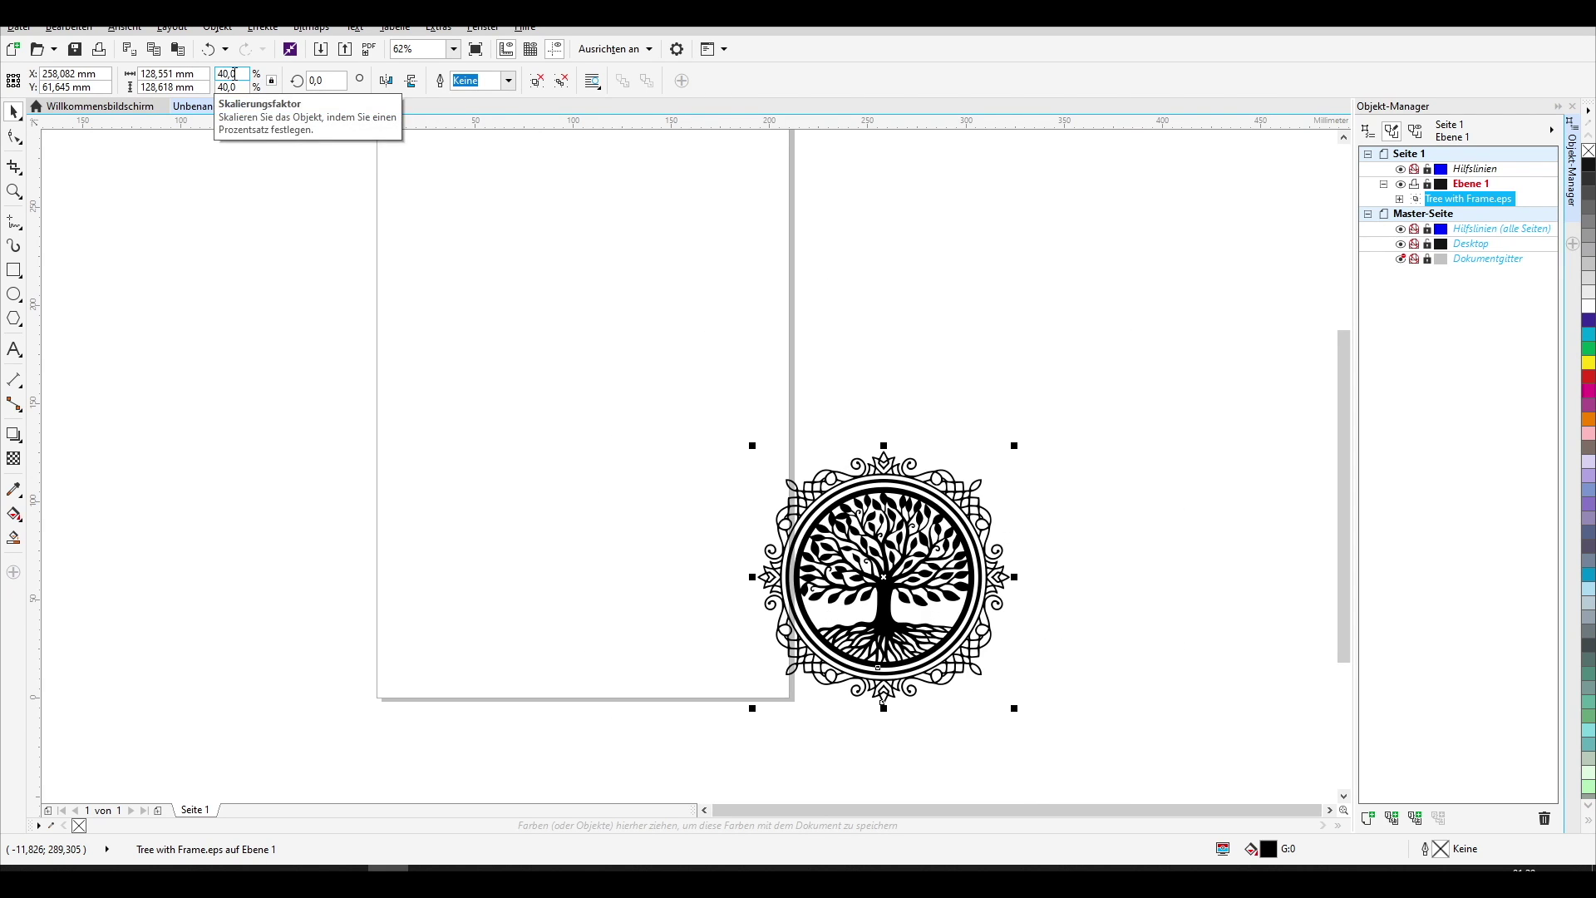
key(p)
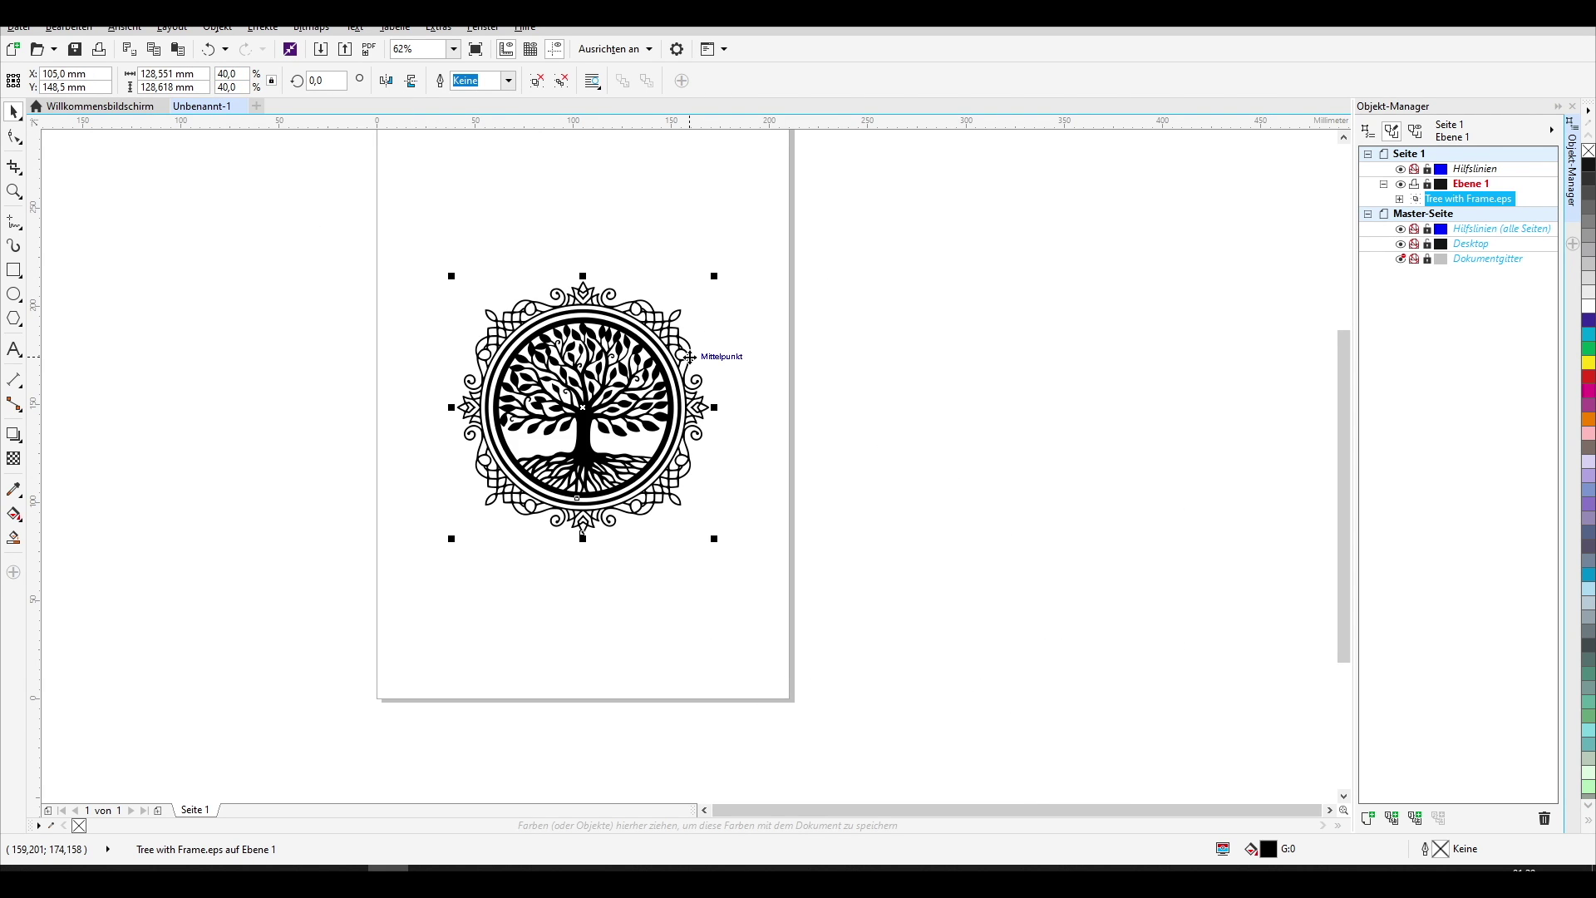
Step: Apply a one-step outside contour with a 2,54 mm offset to the framed tree artwork
scroll(418, 449, up, 2)
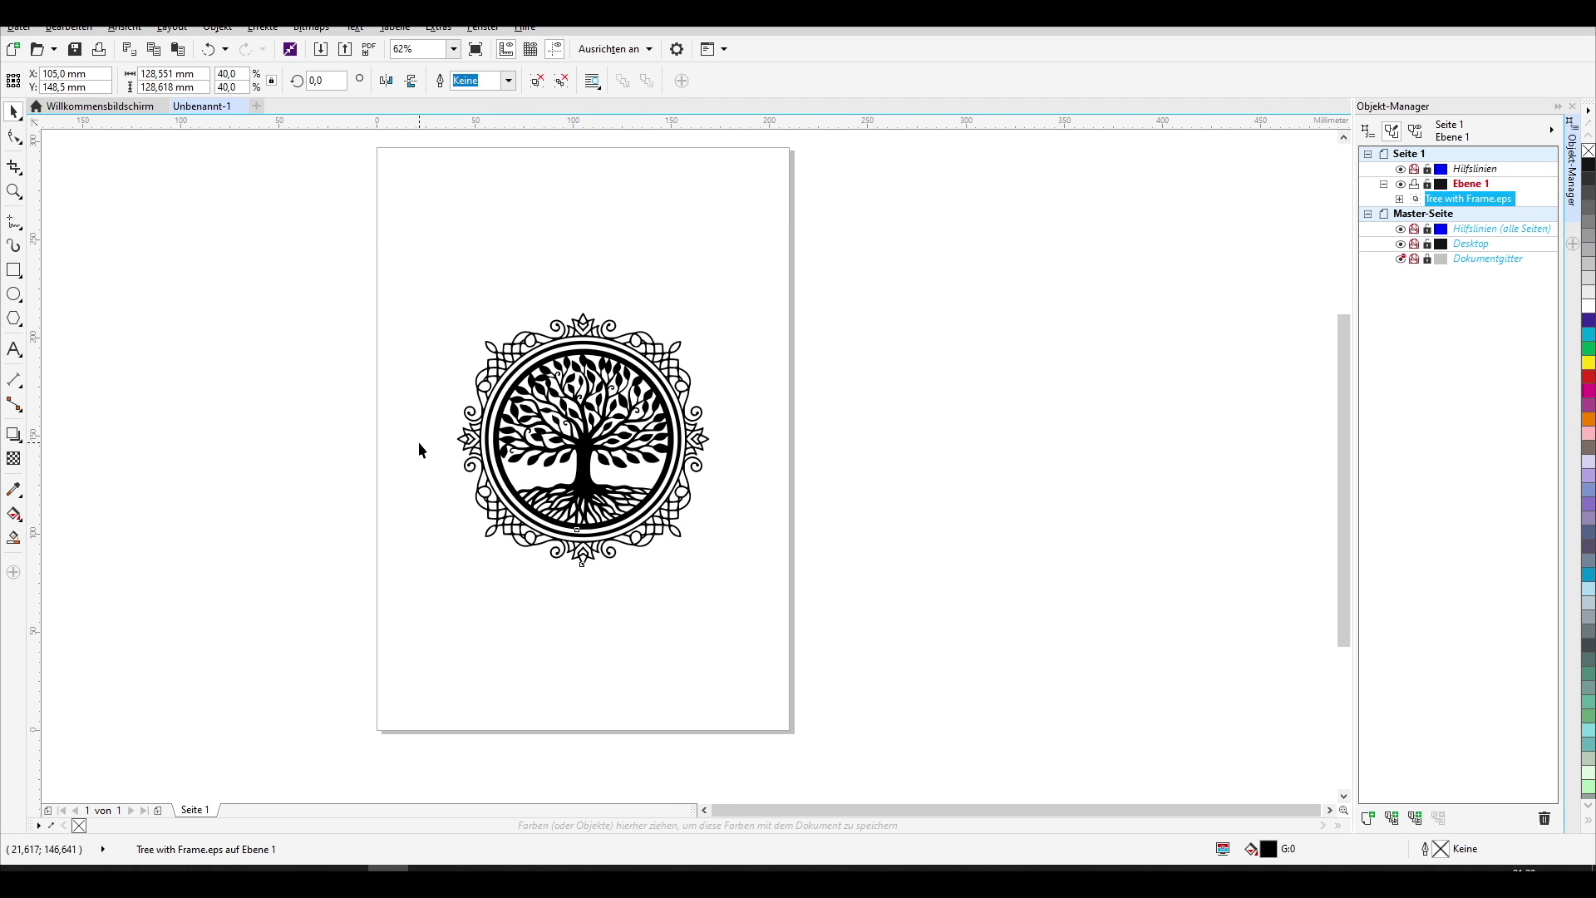
click(399, 421)
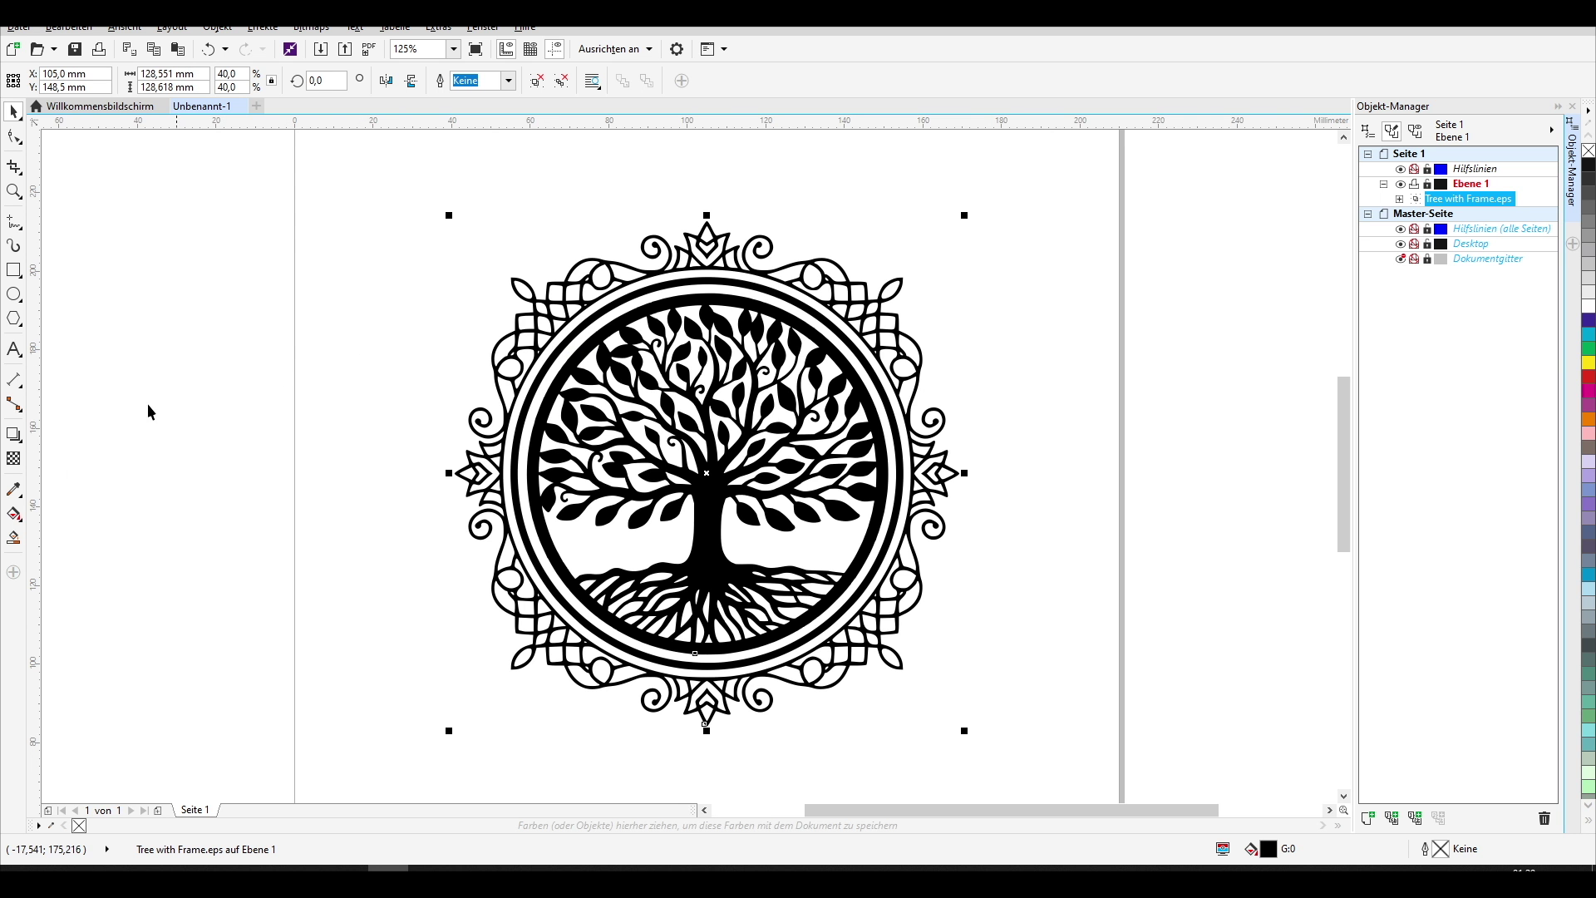
click(22, 447)
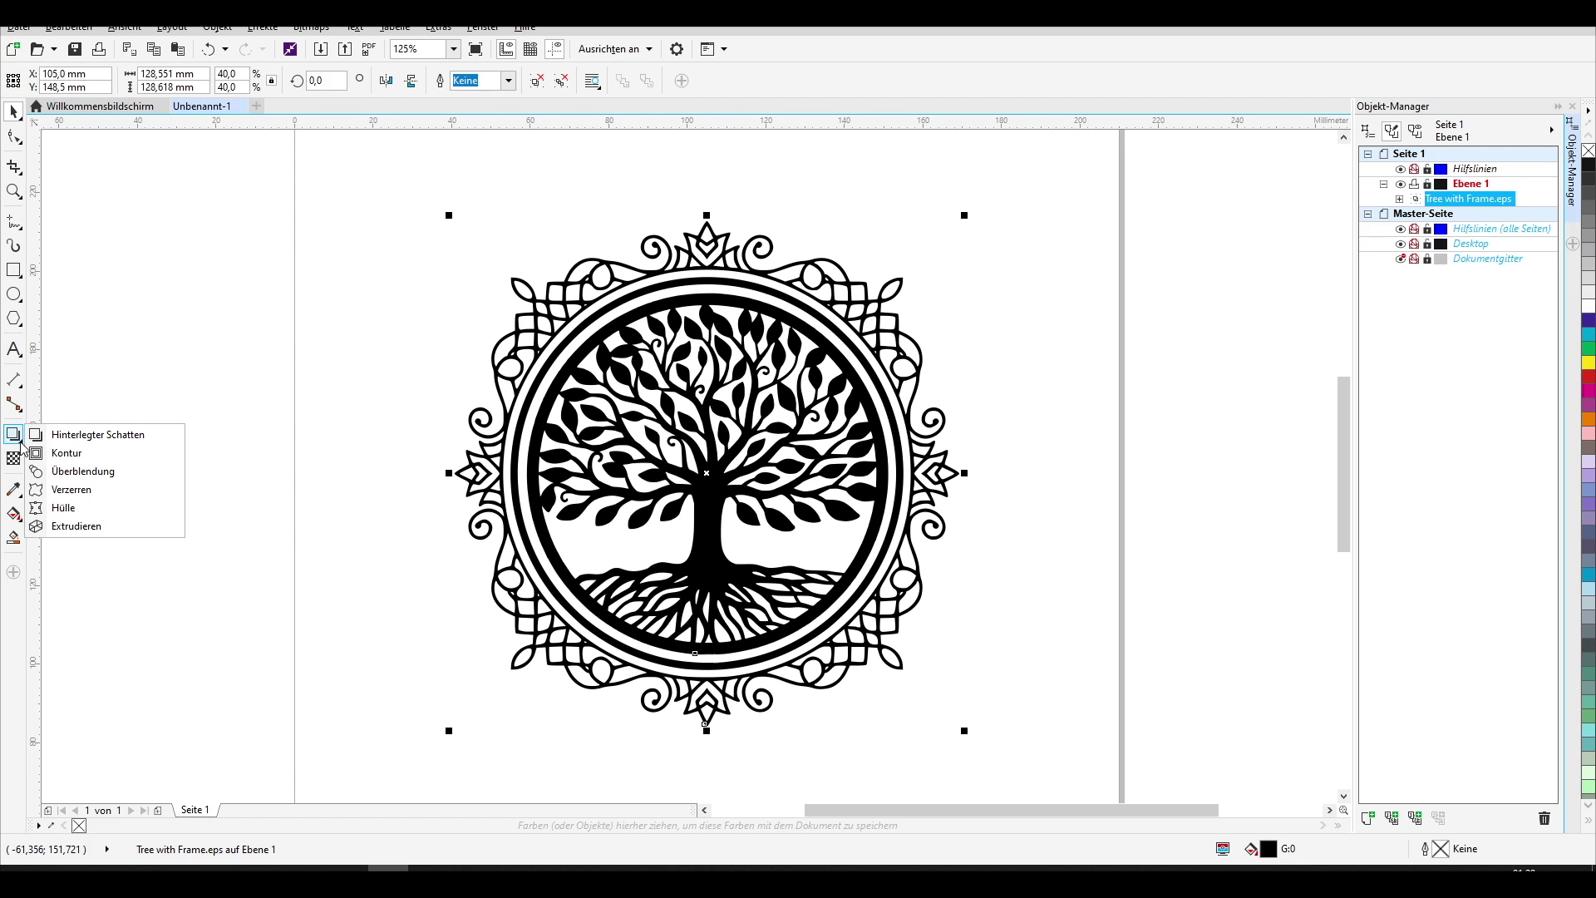
click(68, 451)
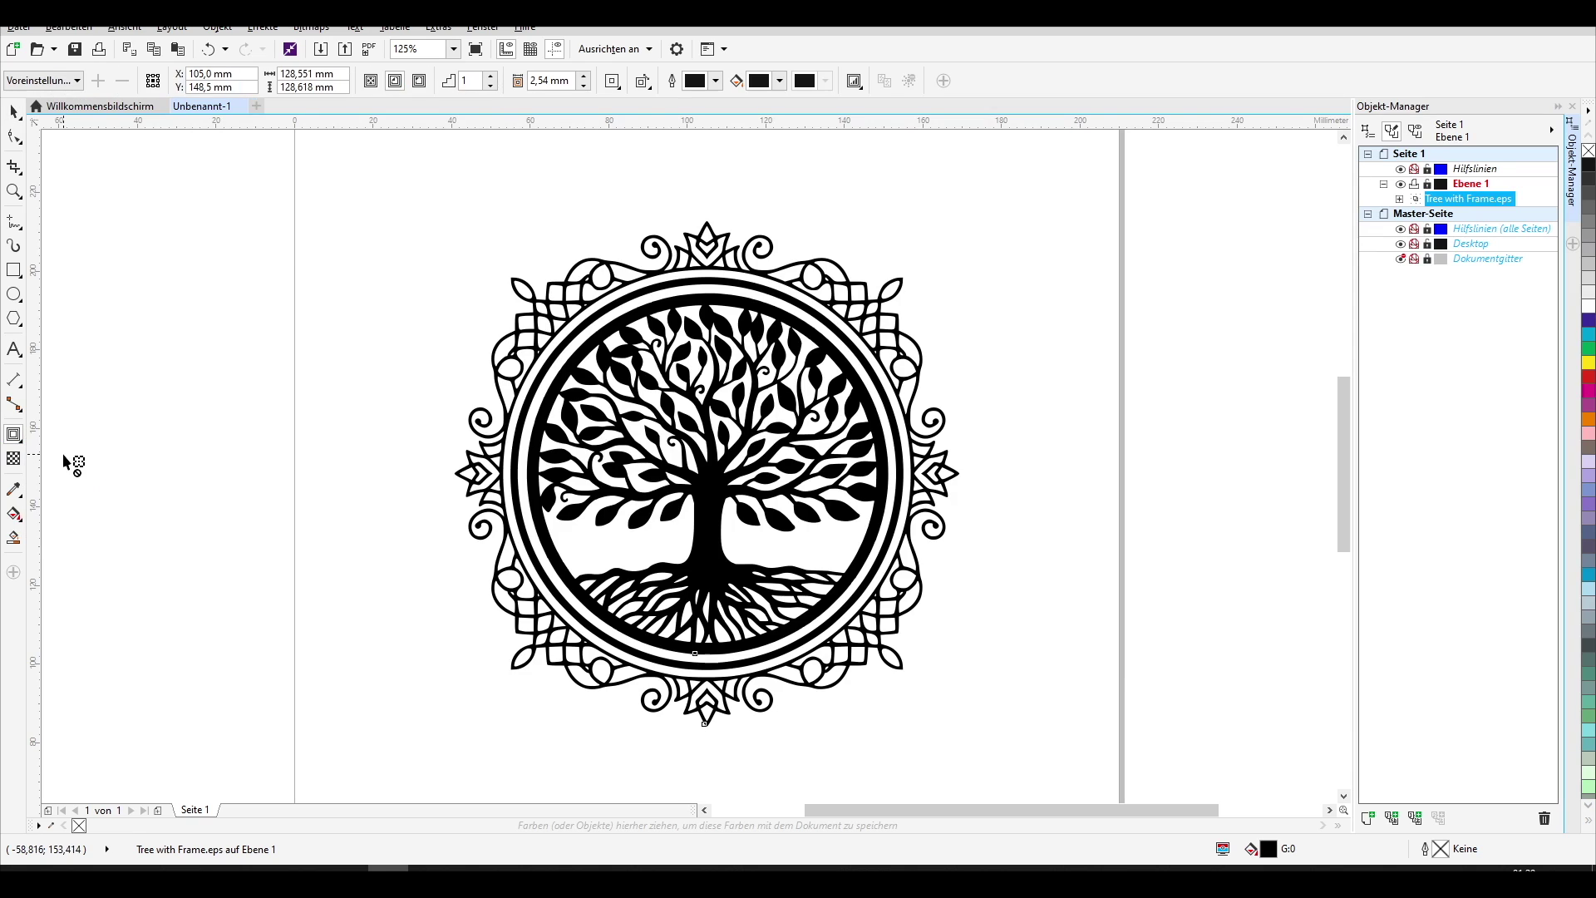
click(420, 82)
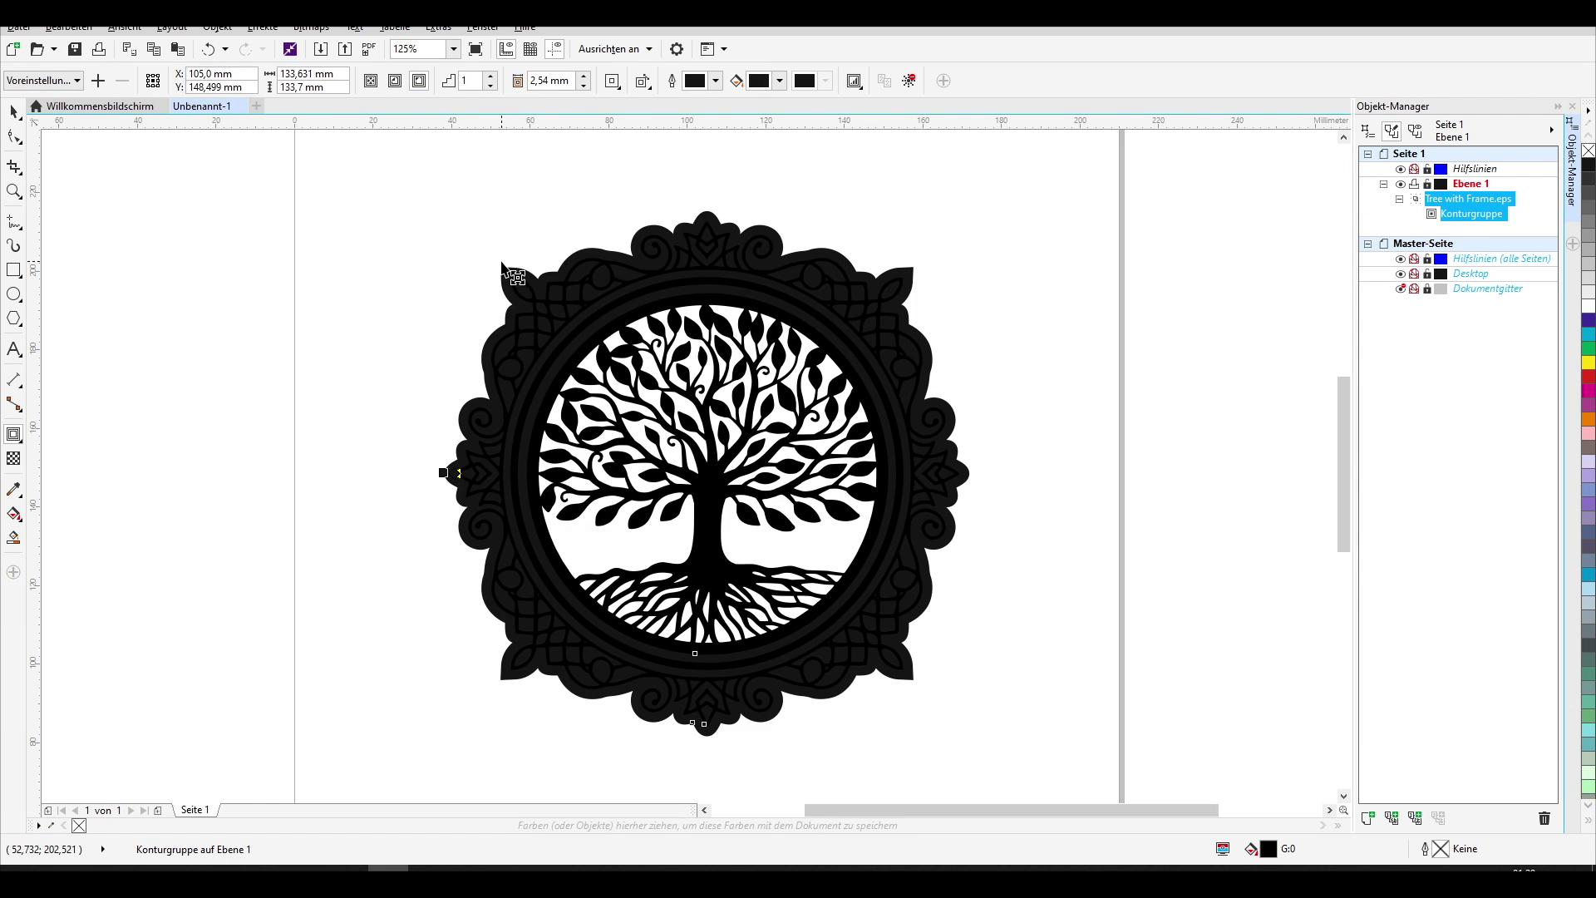
Step: Set the contour's corners to round (Runde Ecken) and its offset to 3,04 mm
click(610, 82)
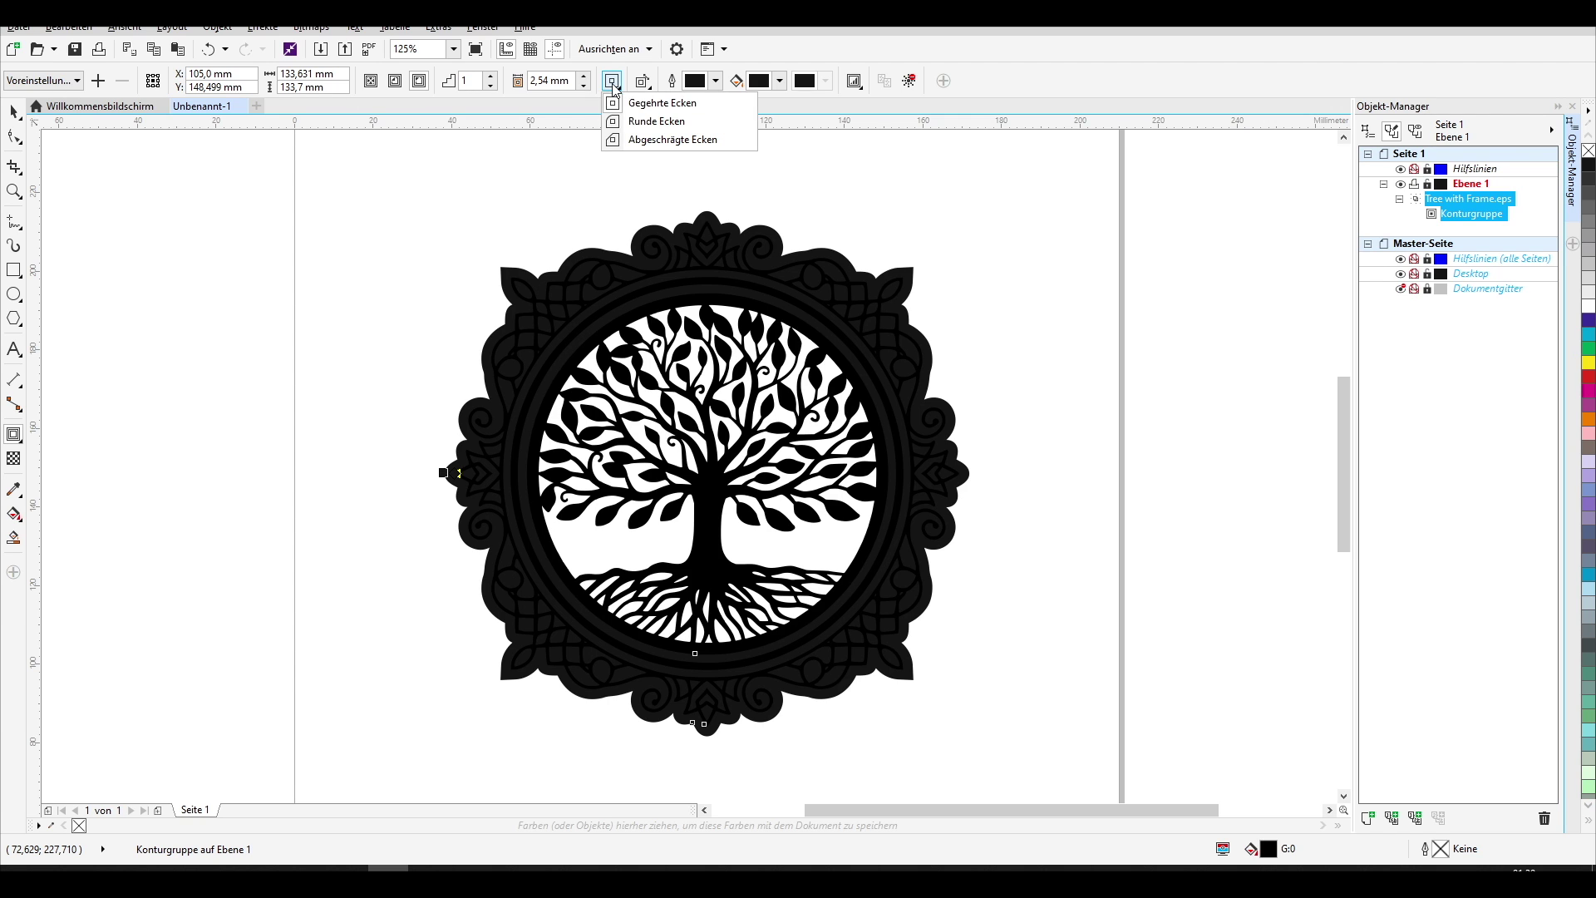
click(641, 125)
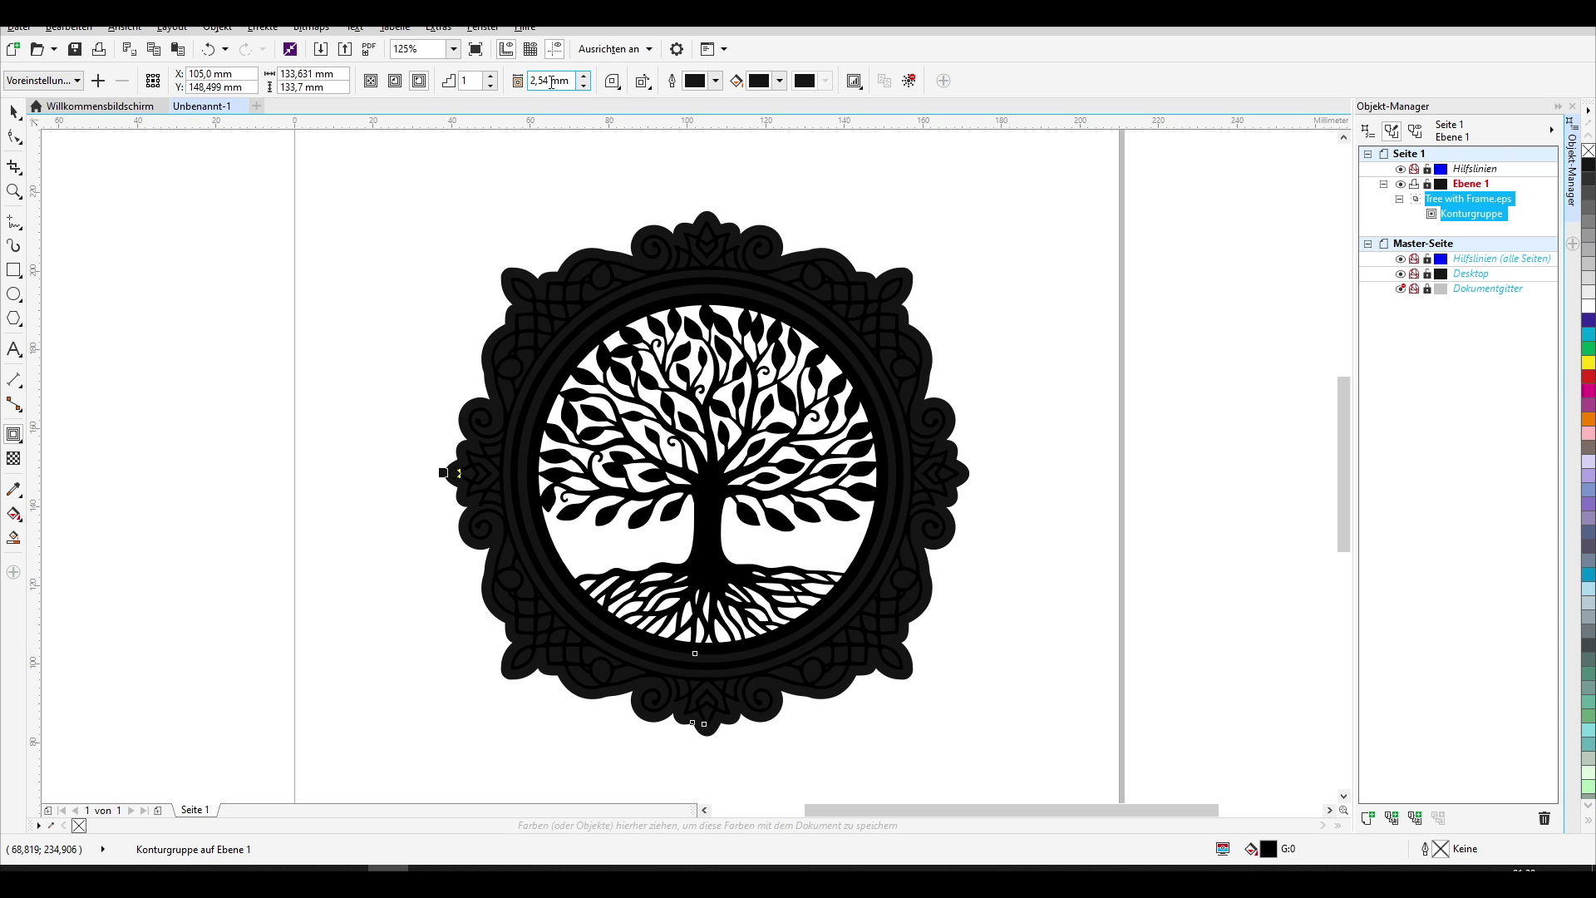
click(585, 88)
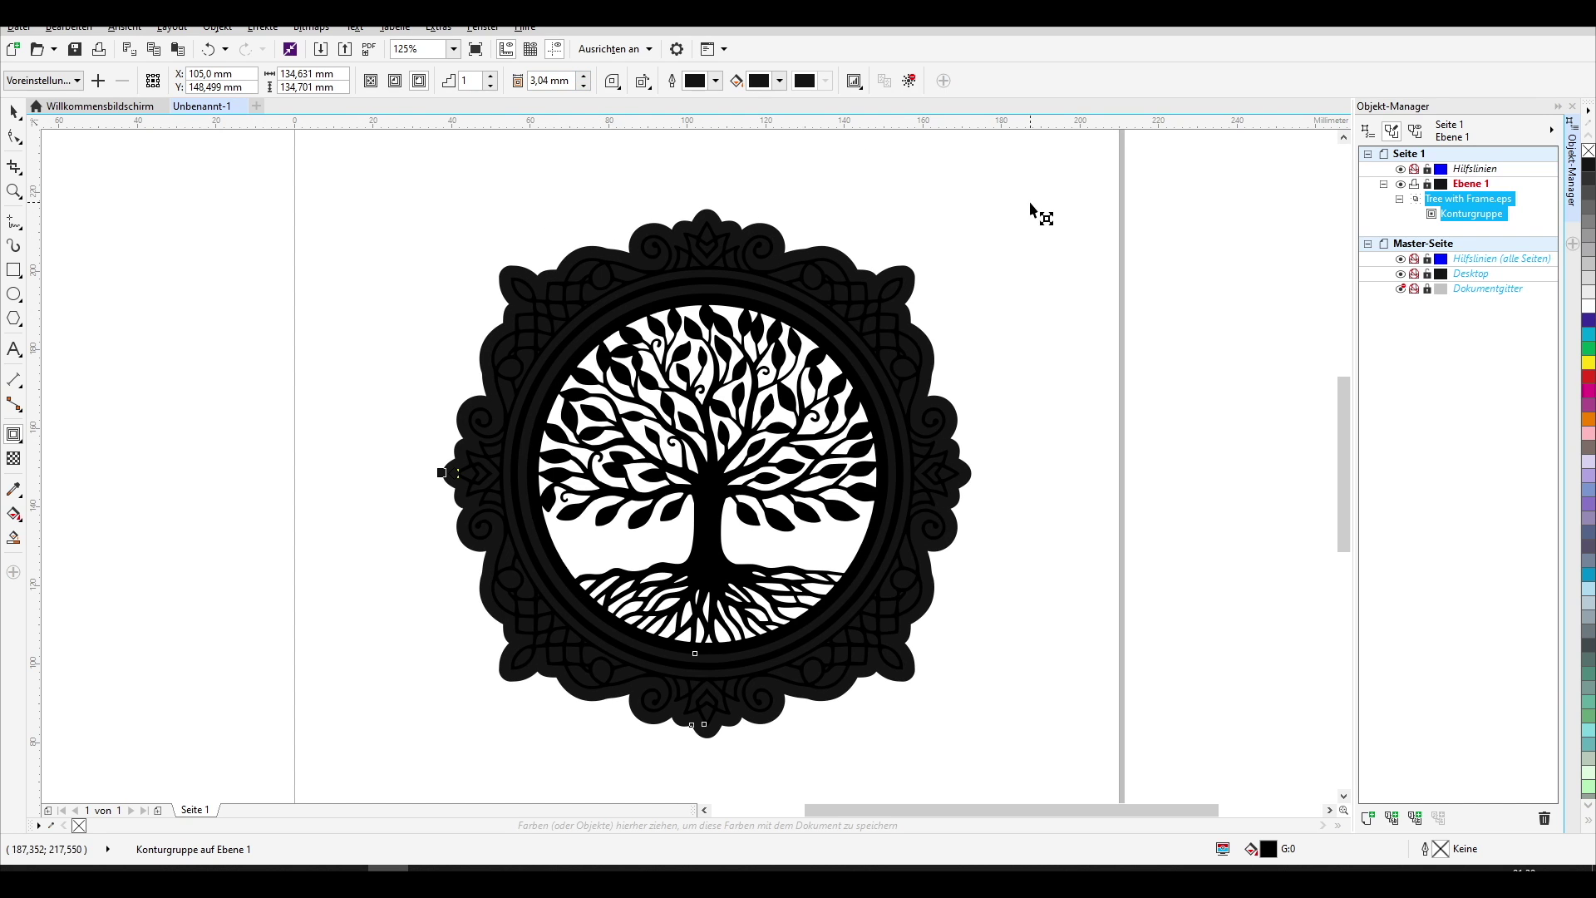
Step: Break the contour group apart from the tree so it becomes a separate curve, and clear the selection
right_click(1444, 216)
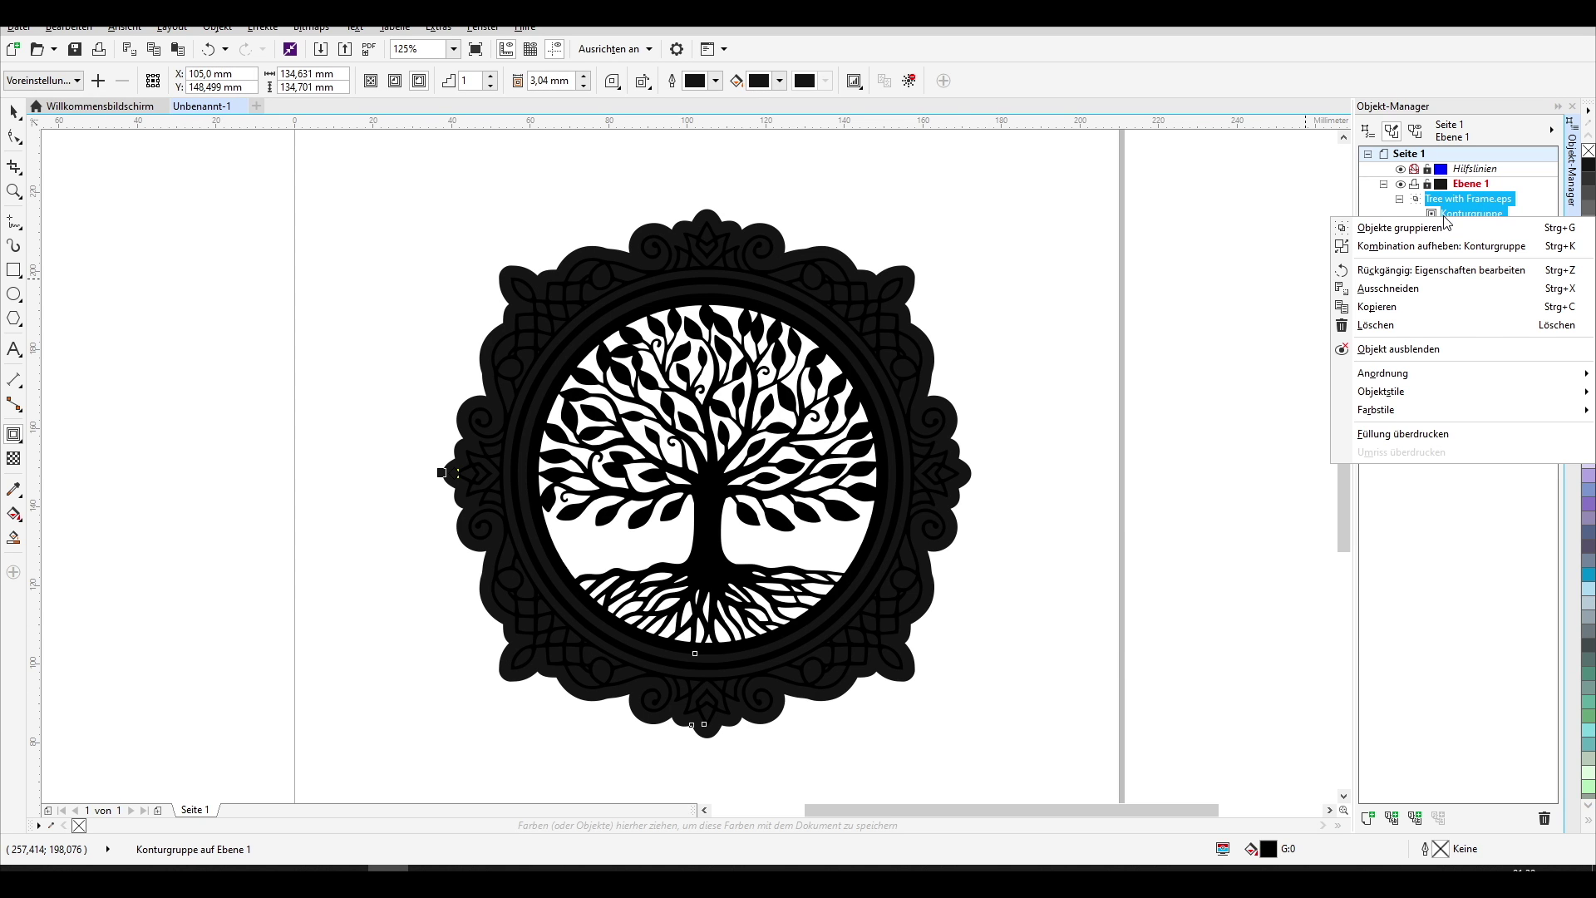
click(1403, 247)
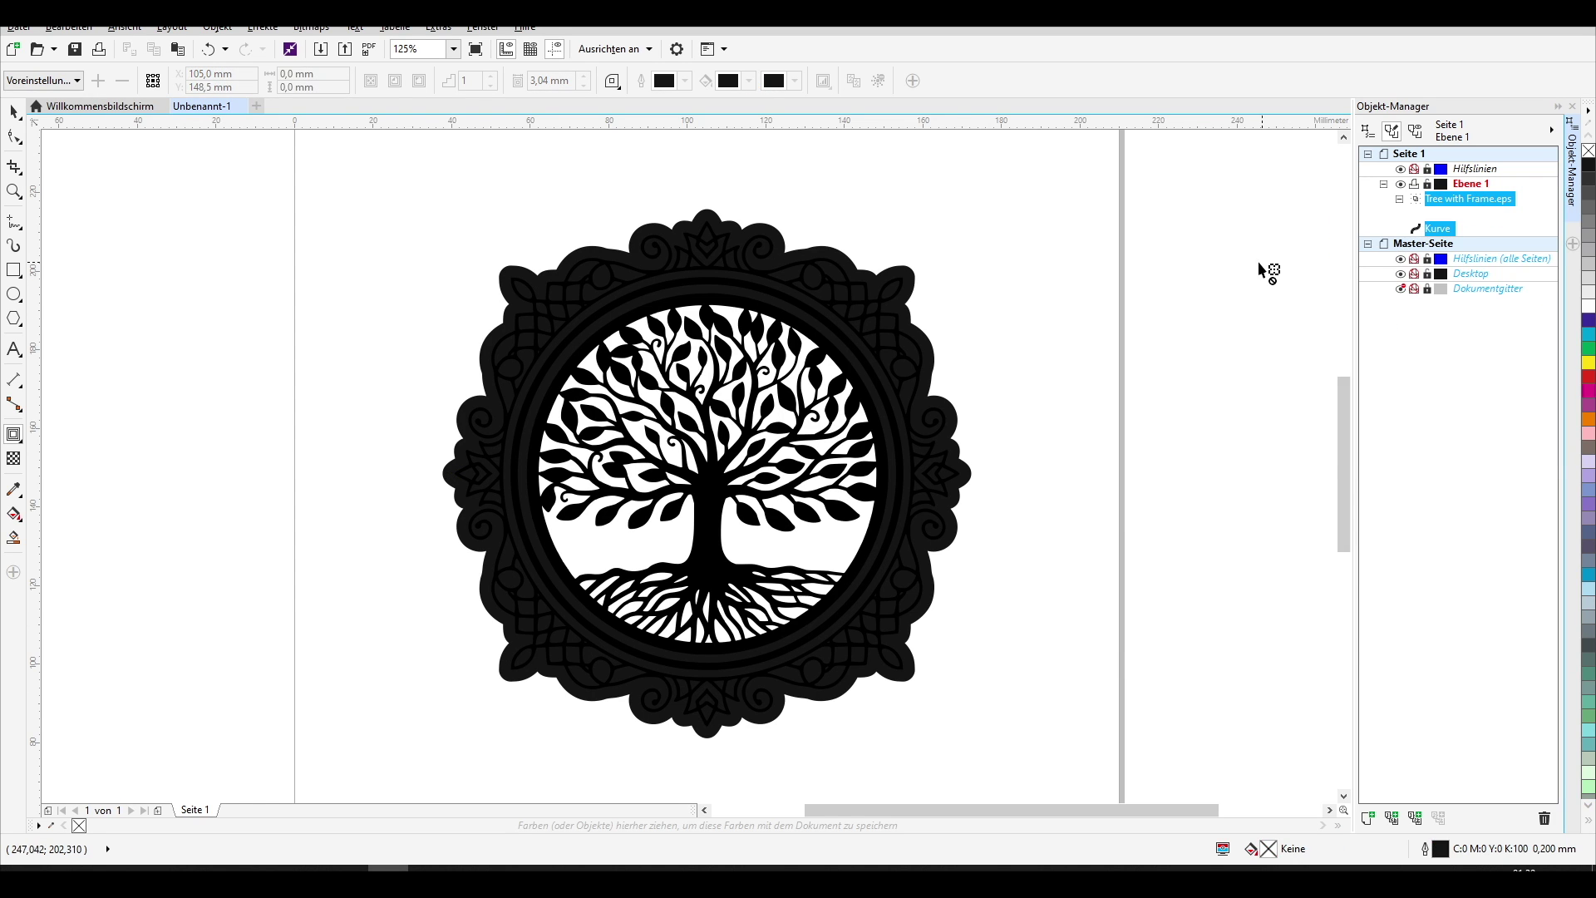
click(1280, 265)
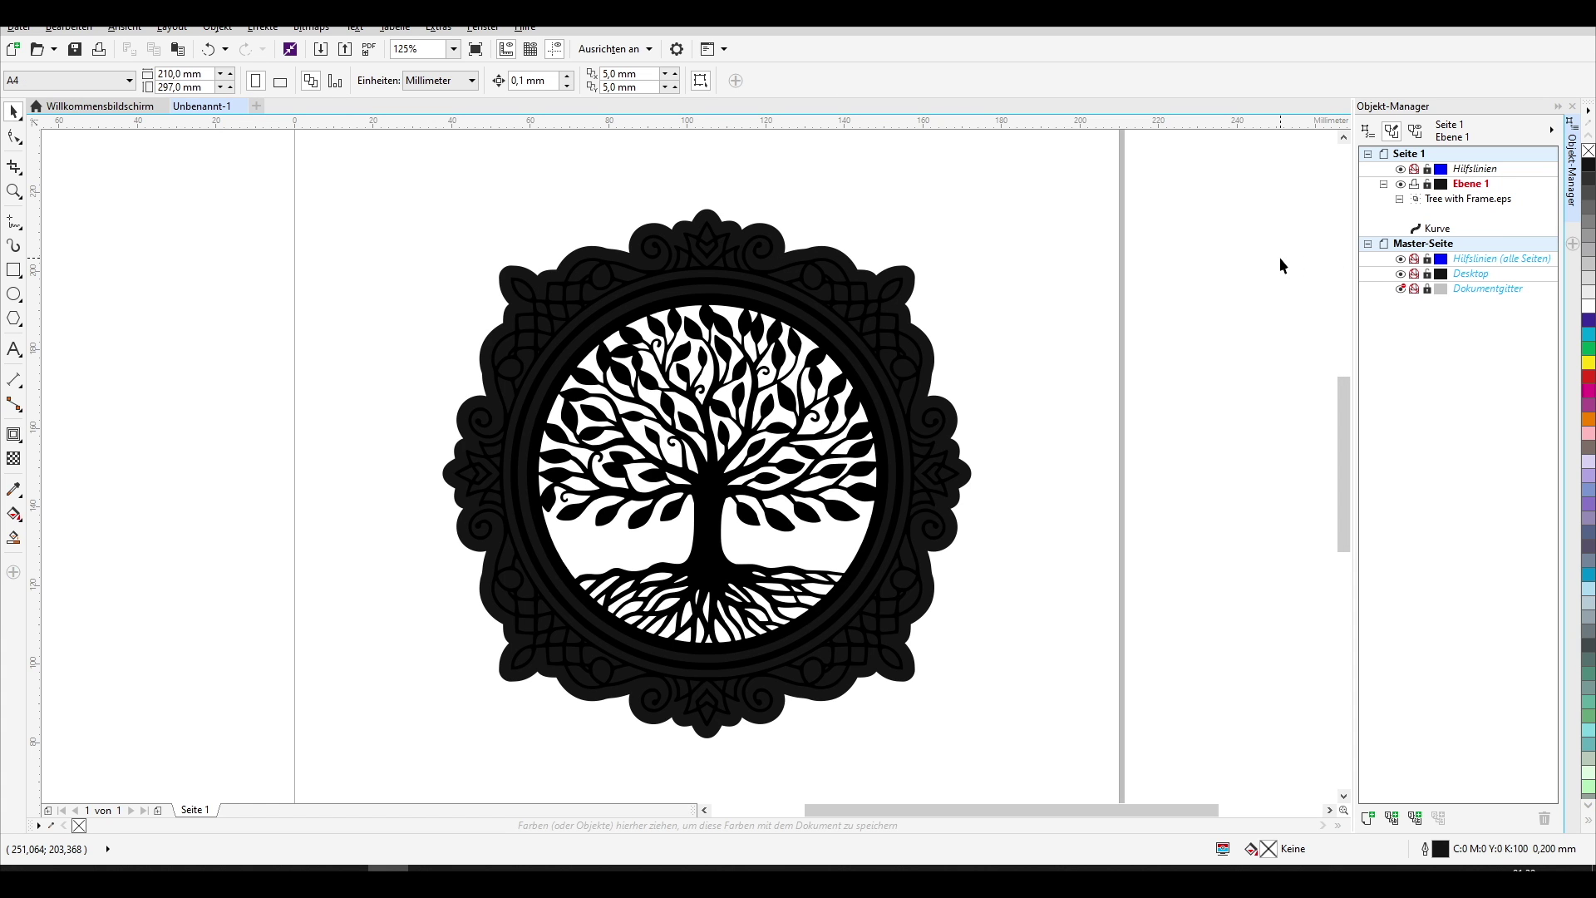
Step: Move the separated contour curve clear of the artwork, to the left of the framed tree
key(Tab)
scroll(996, 383, left, 1)
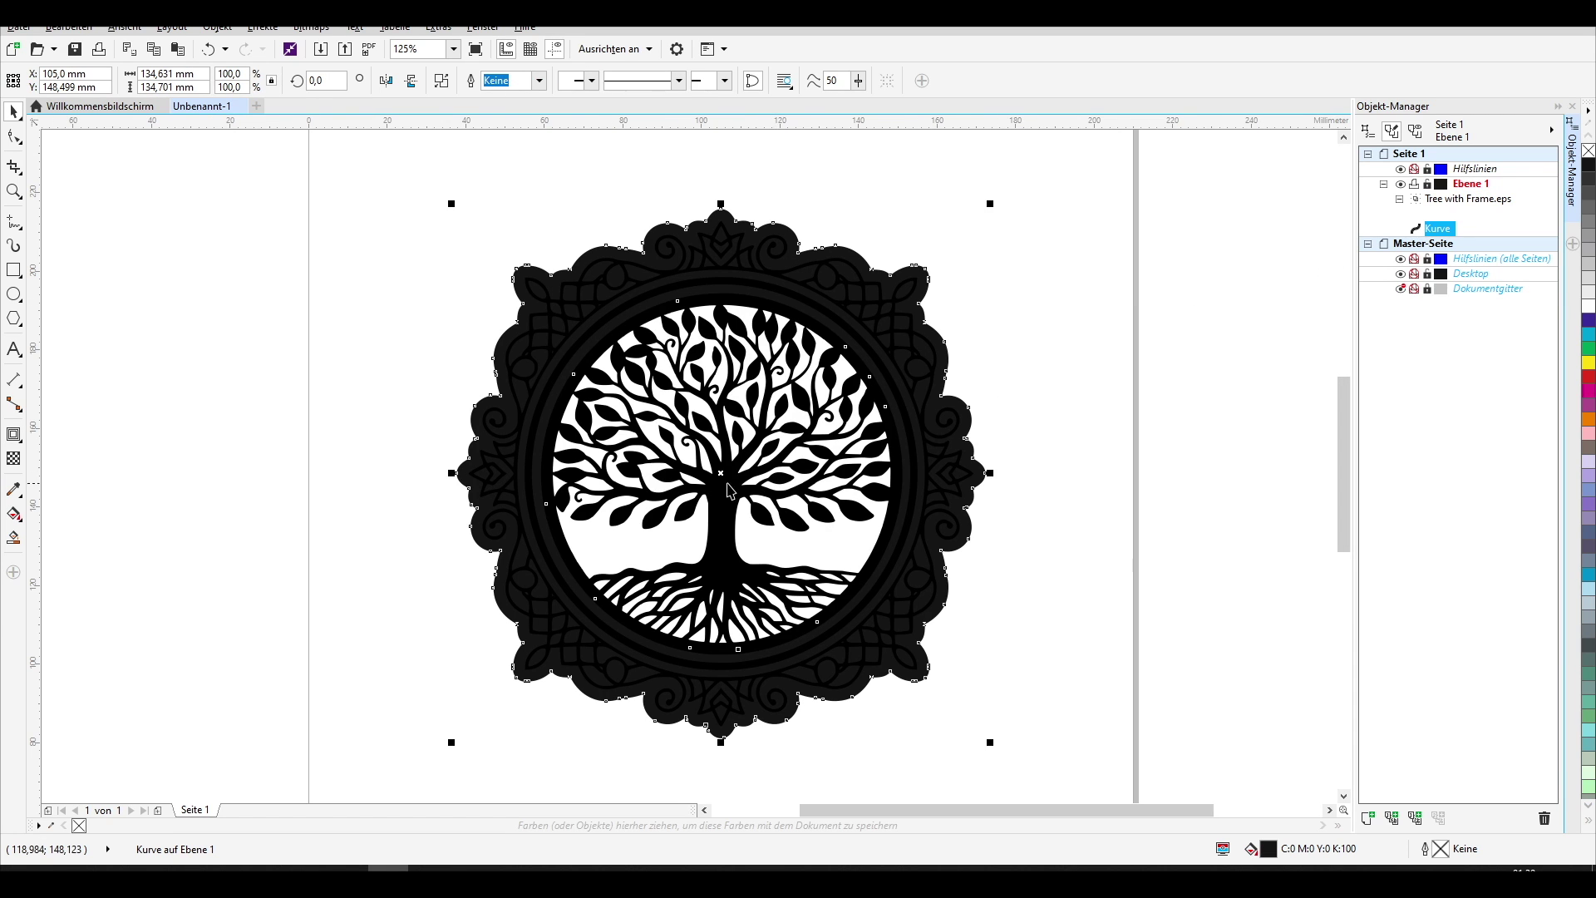
drag(723, 472, 213, 463)
scroll(213, 462, left, 4)
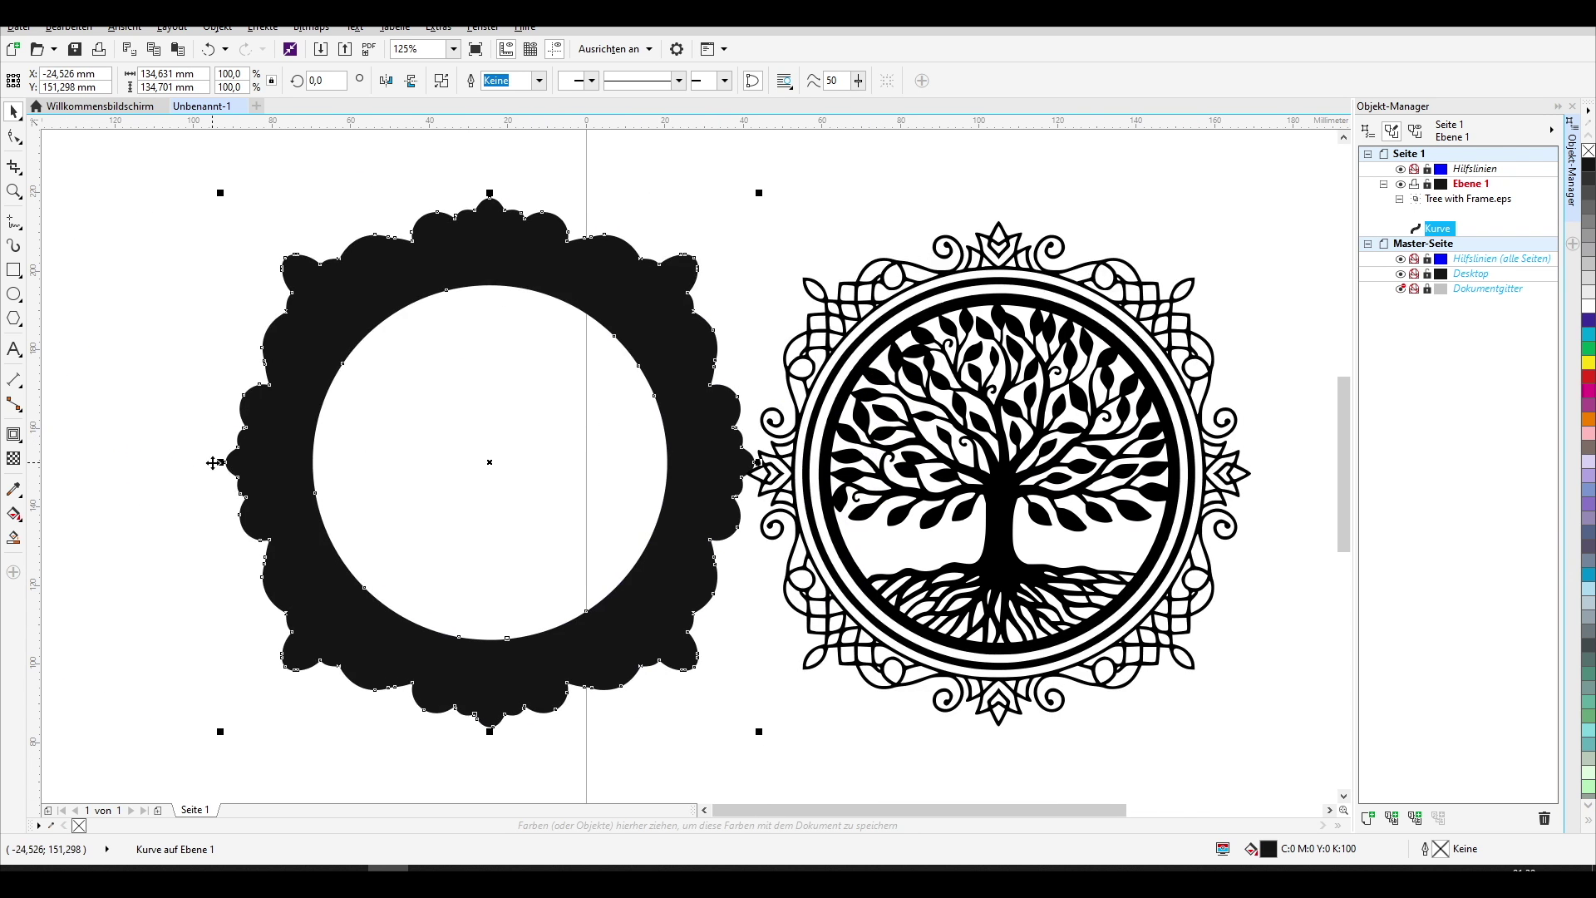
key(Tab)
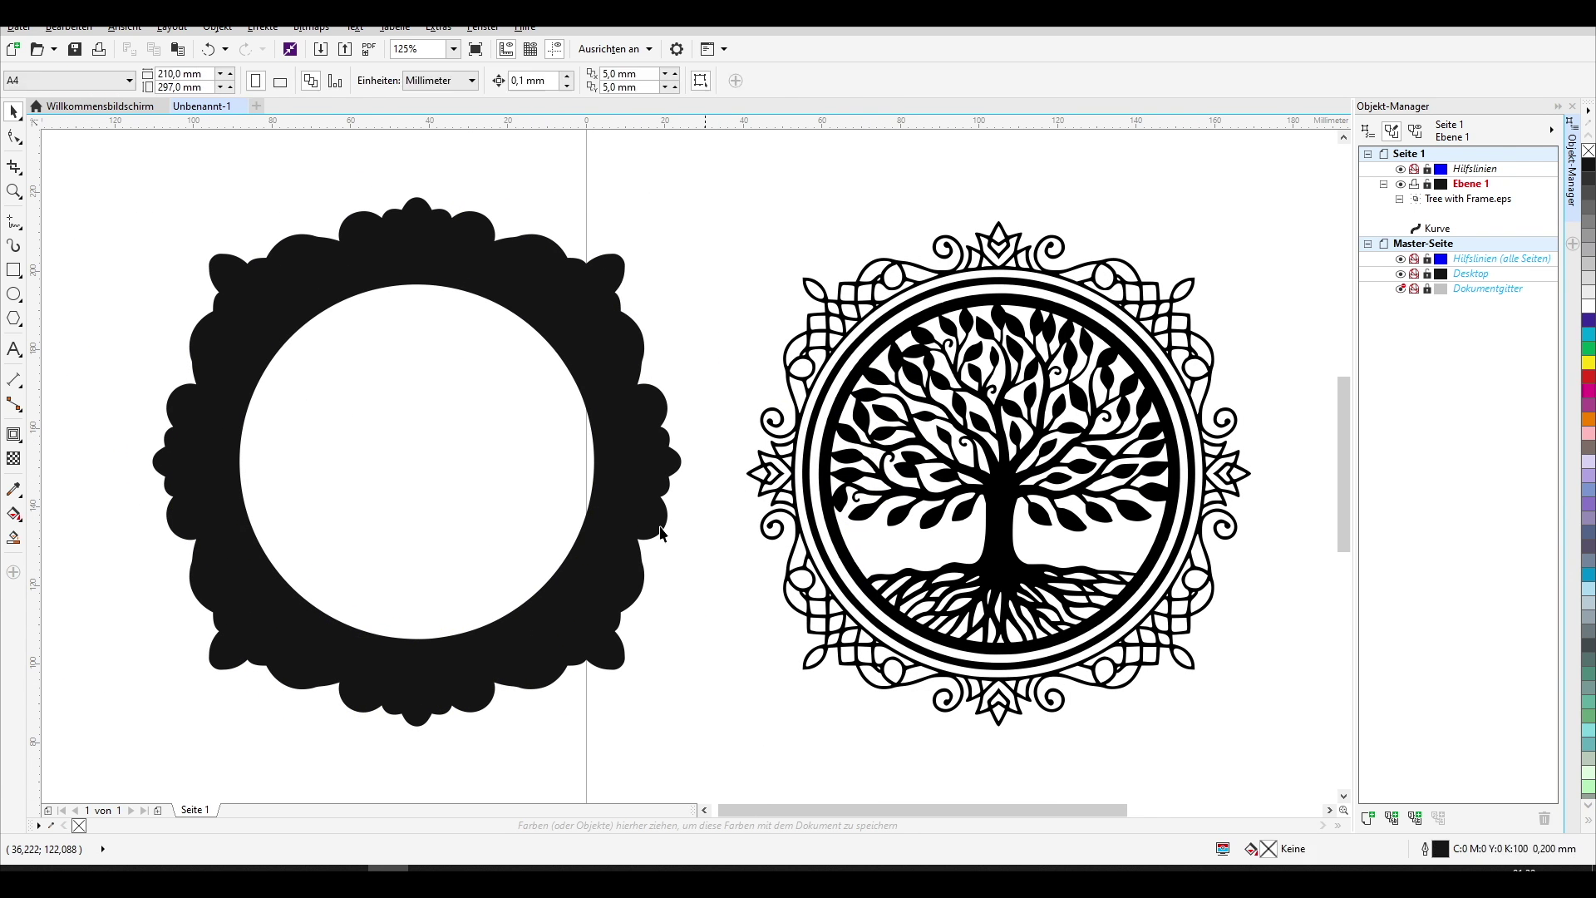
scroll(745, 581, left, 1)
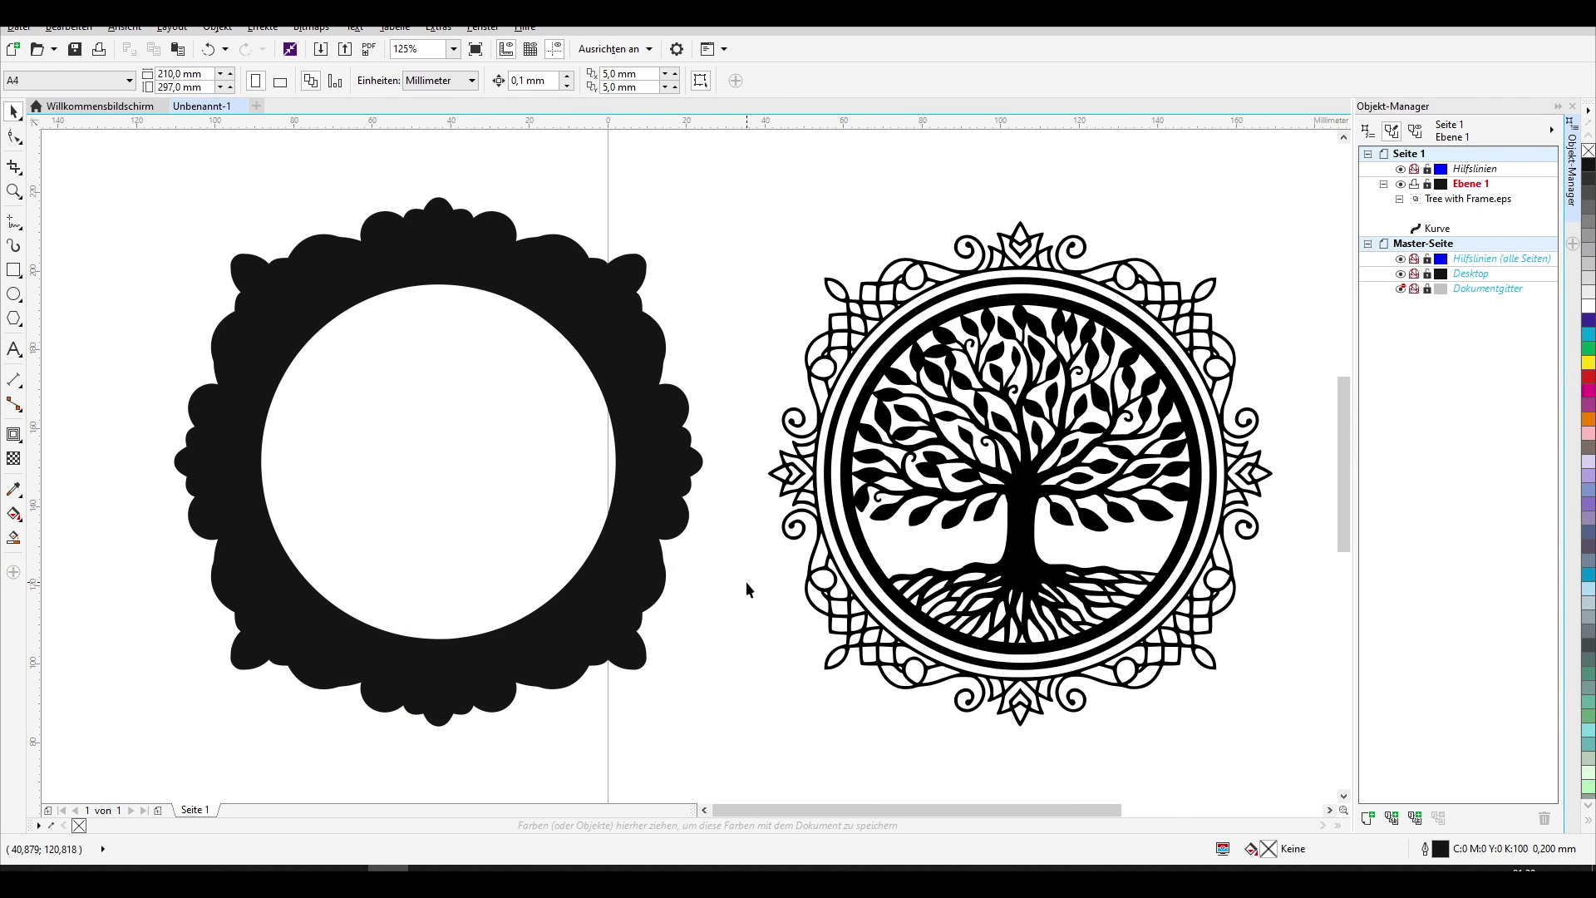
Step: Remove the inner circle from the contour curve with Virtual Segment Delete, leaving only the scalloped outer edge
click(650, 508)
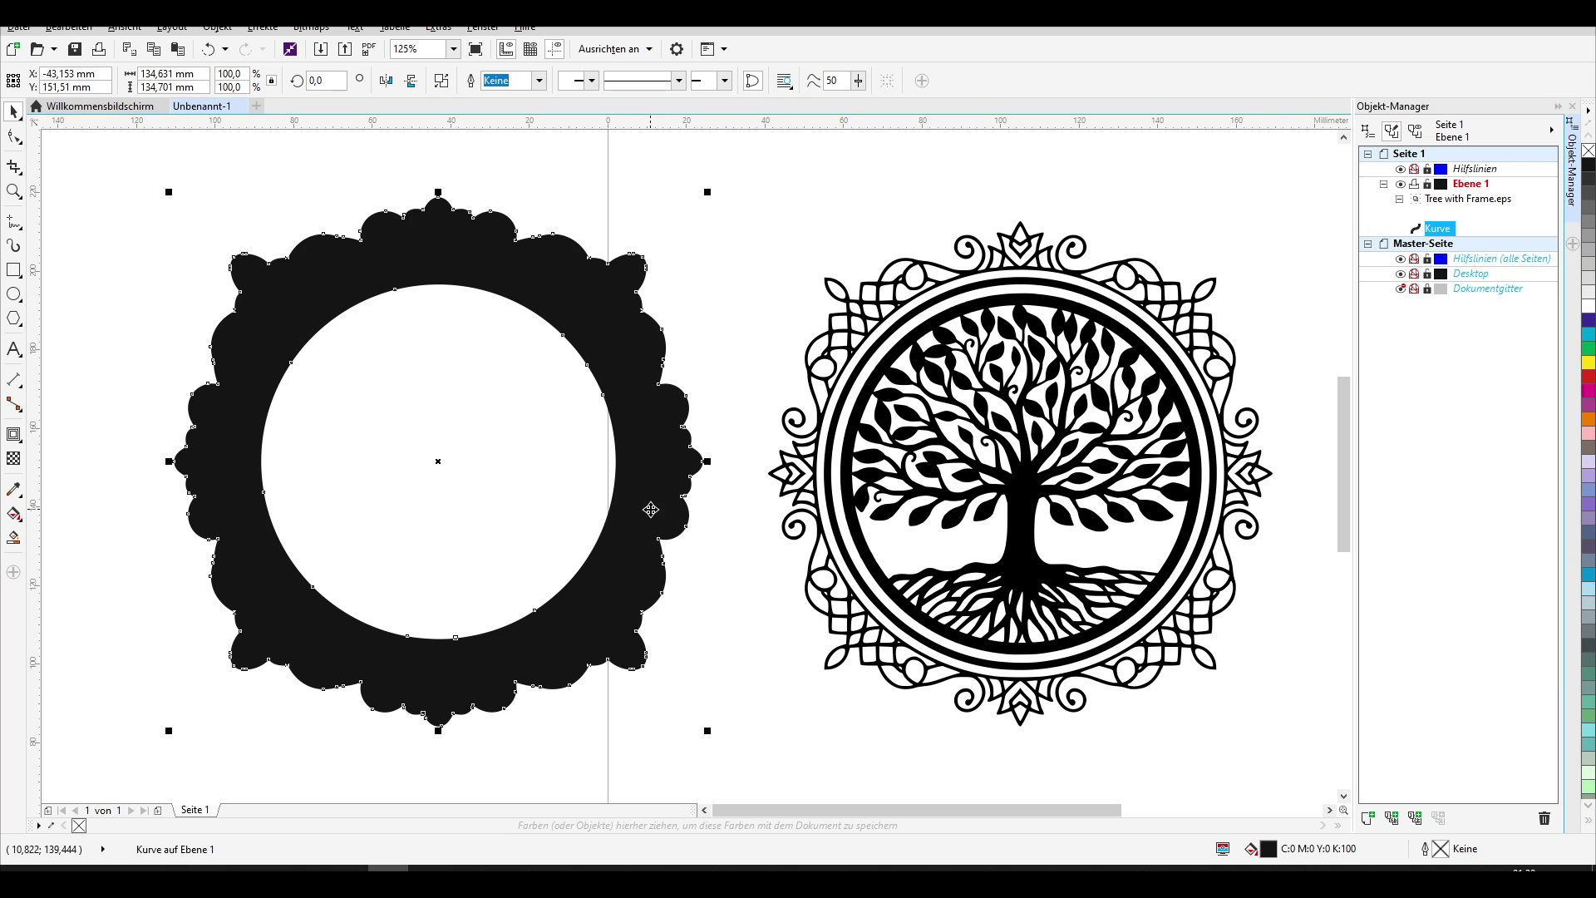
click(19, 176)
click(20, 173)
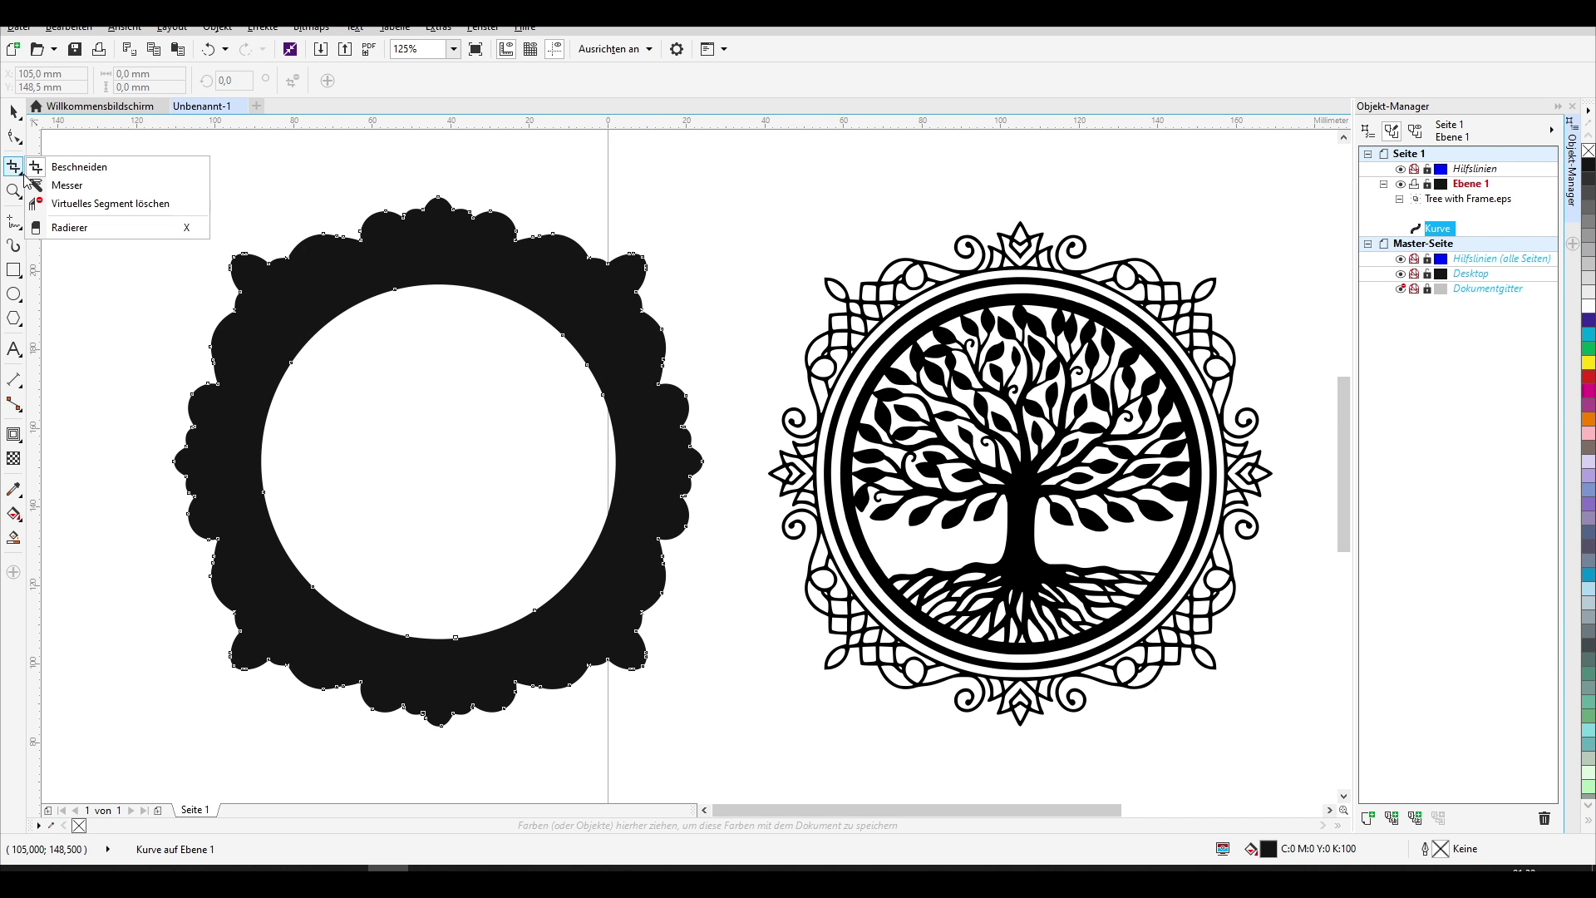
click(65, 204)
drag(354, 288, 441, 407)
key(space)
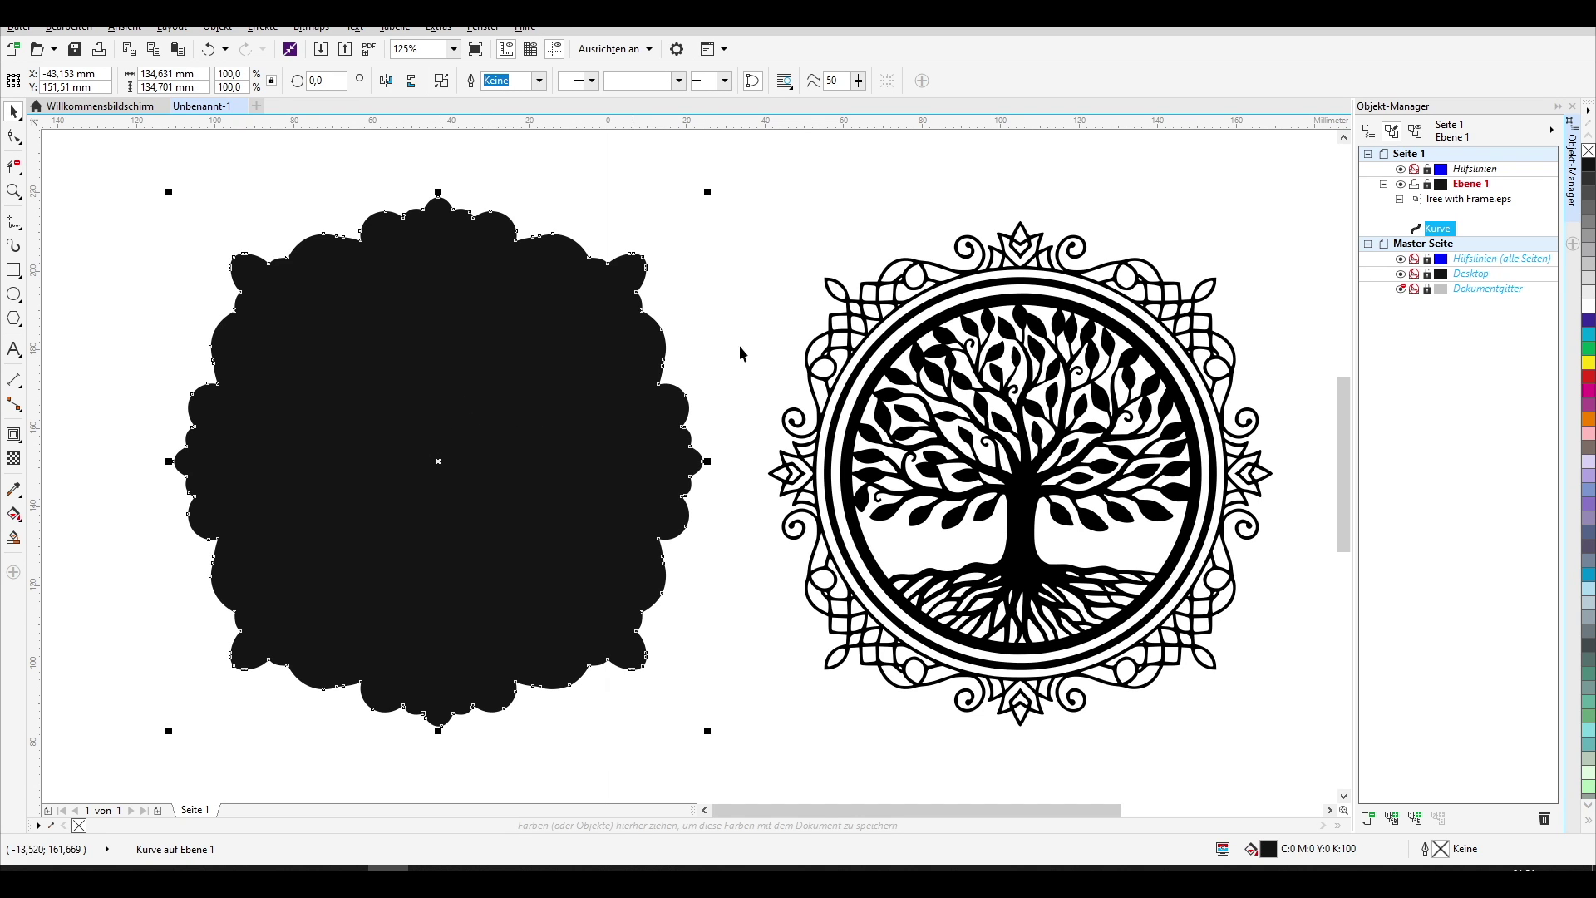
Step: Remove the contour curve's fill and give it a red outline
click(1589, 151)
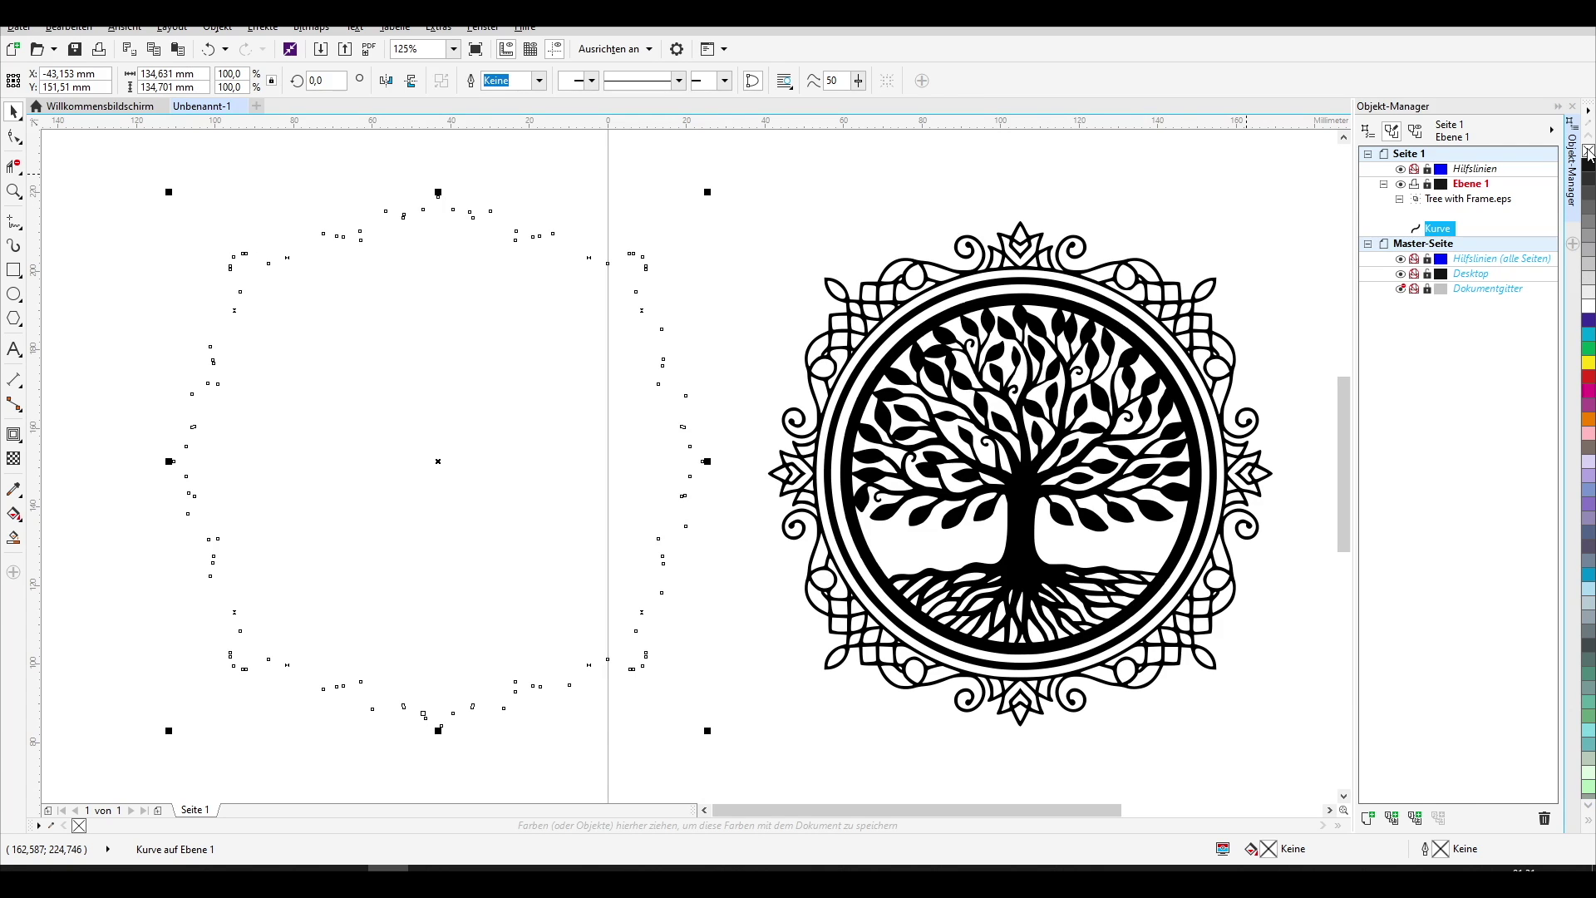
right_click(1588, 378)
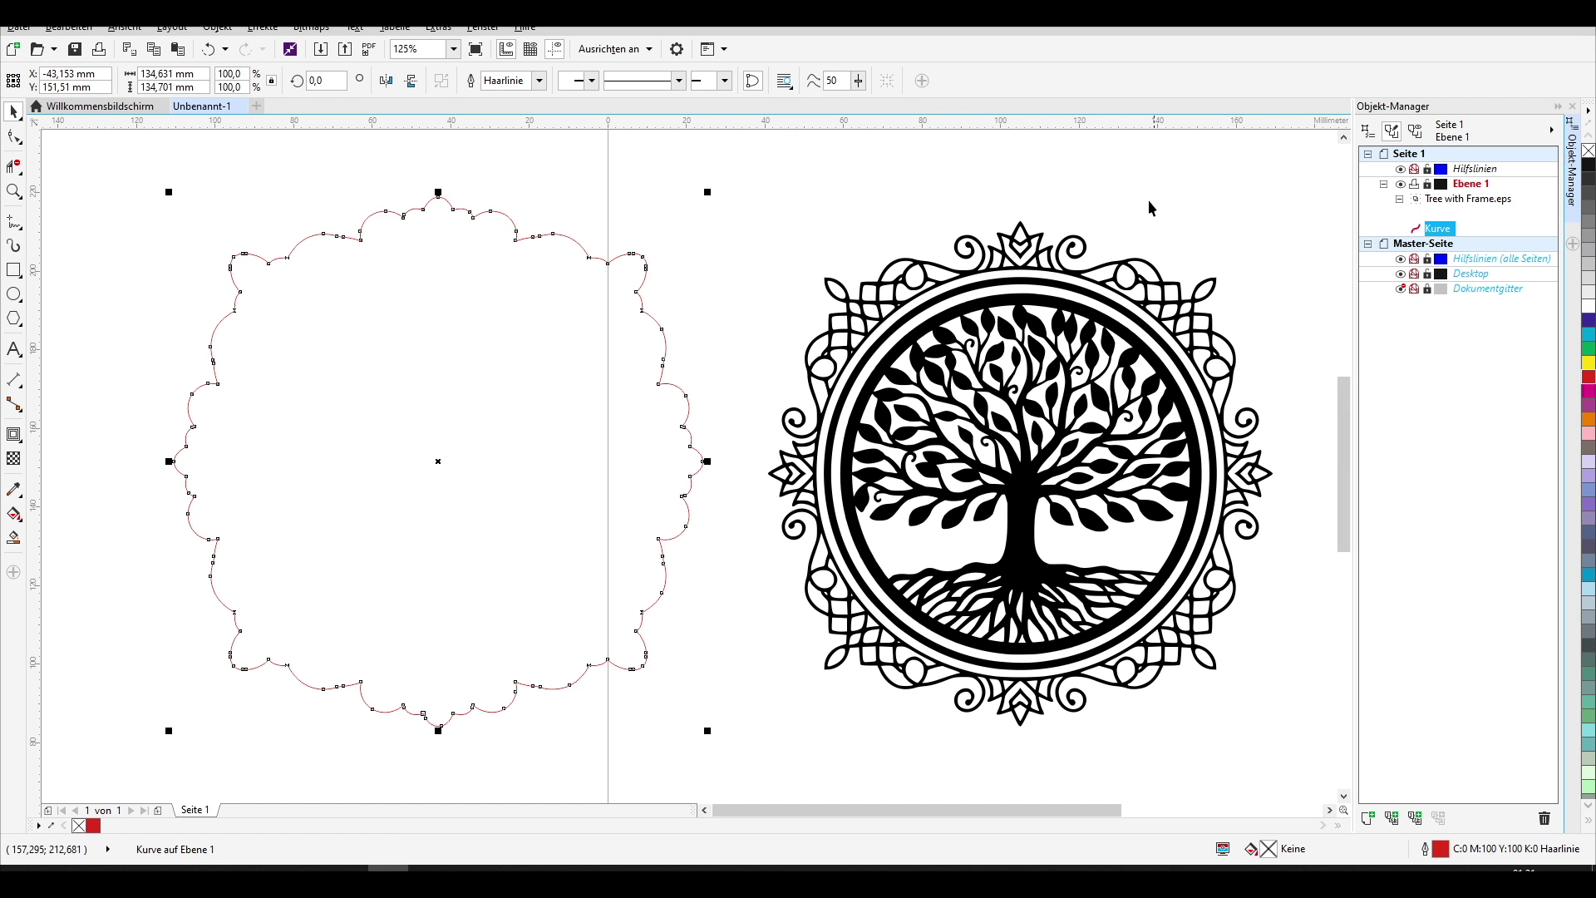
Step: Center the red contour curve on the page so it surrounds the framed tree, and deselect it
scroll(510, 374, right, 2)
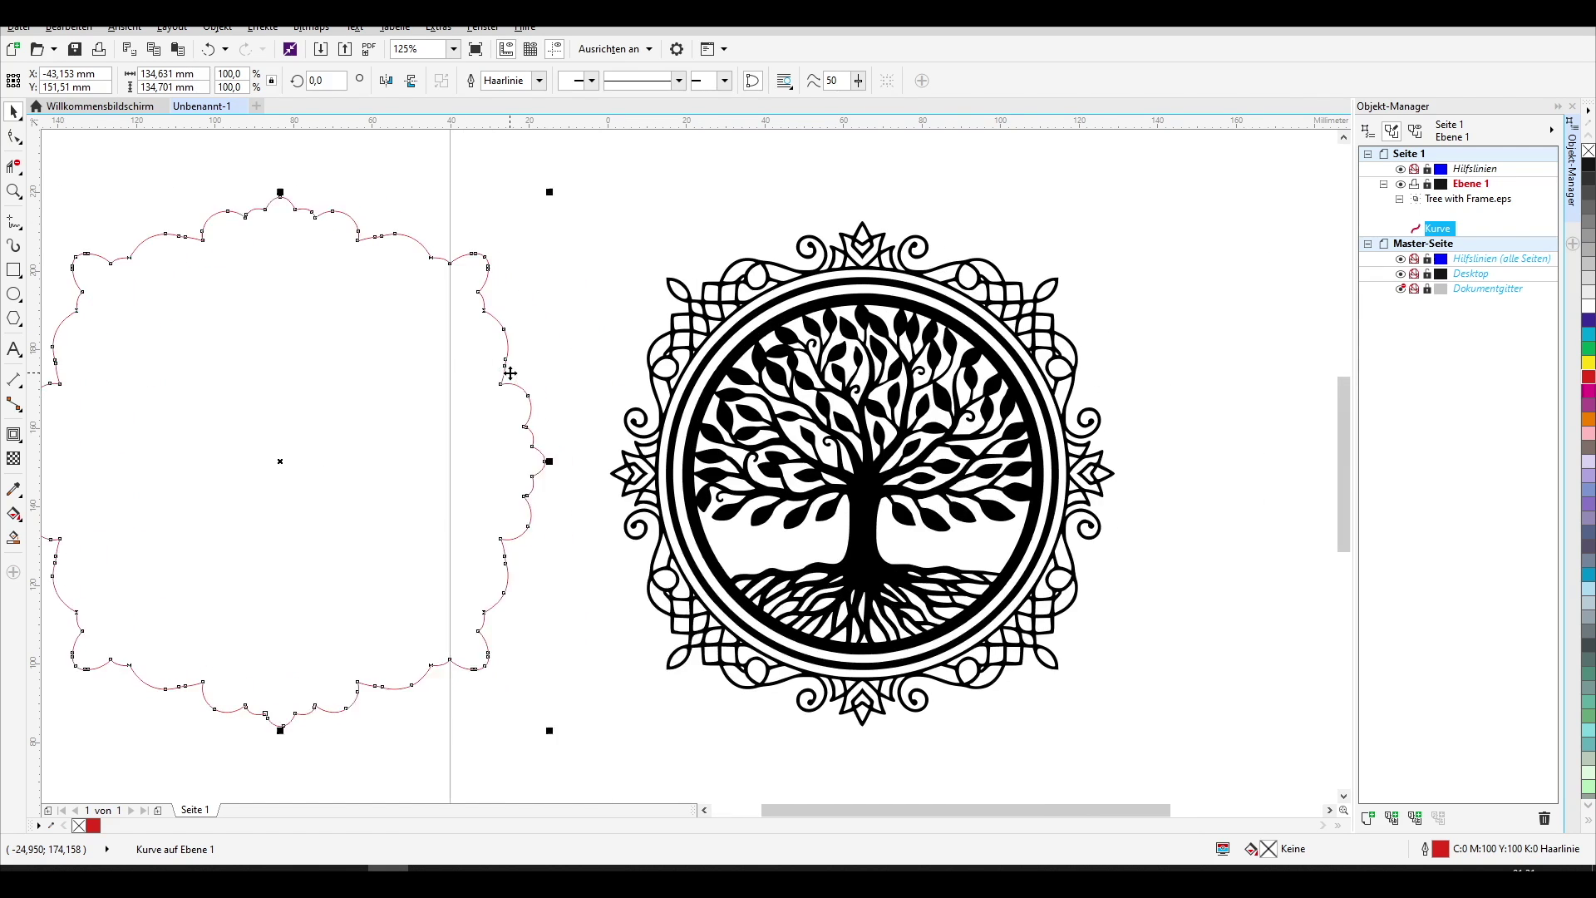
scroll(510, 374, left, 1)
key(p)
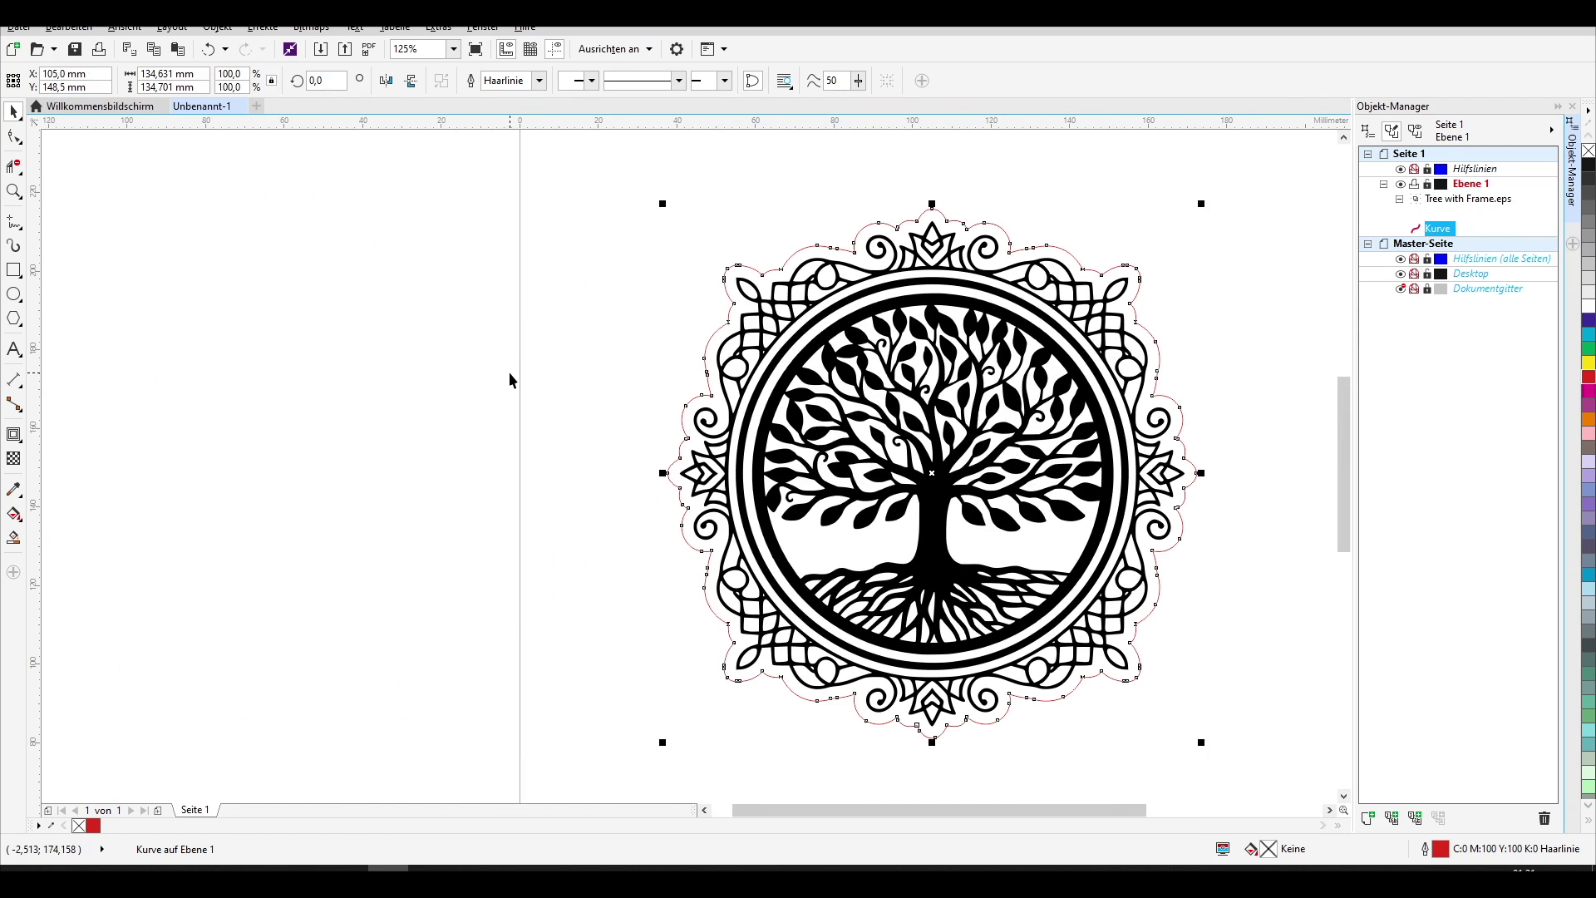
click(509, 423)
scroll(556, 473, right, 3)
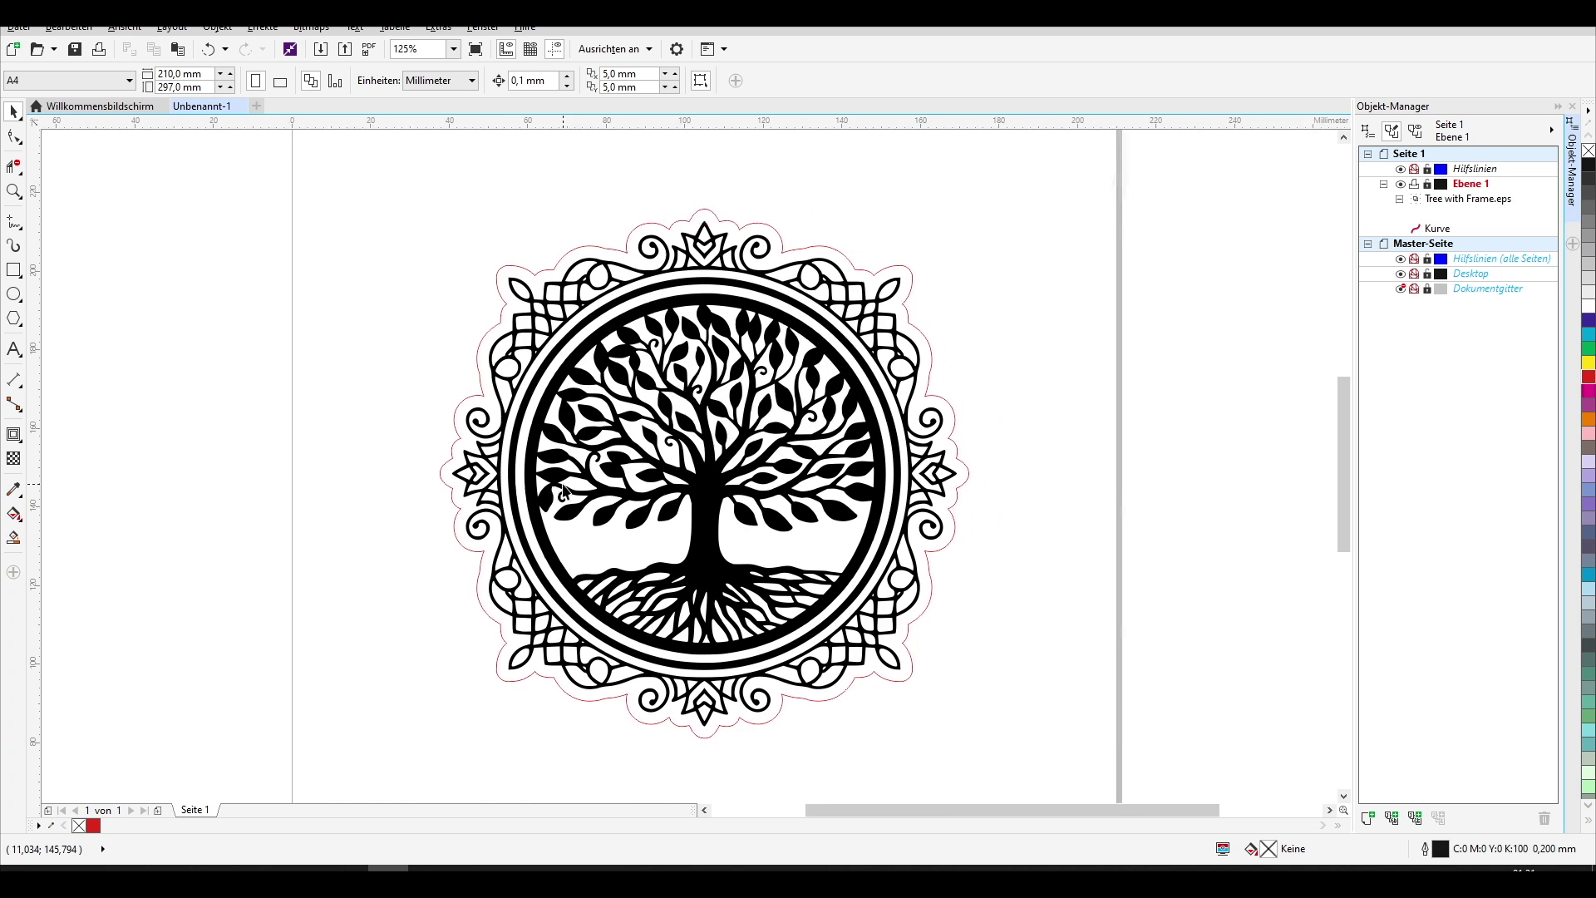
Step: Draw a circle in the blank area above the tree's upper-left edge and set its diameter to 7 mm
scroll(563, 491, up, 2)
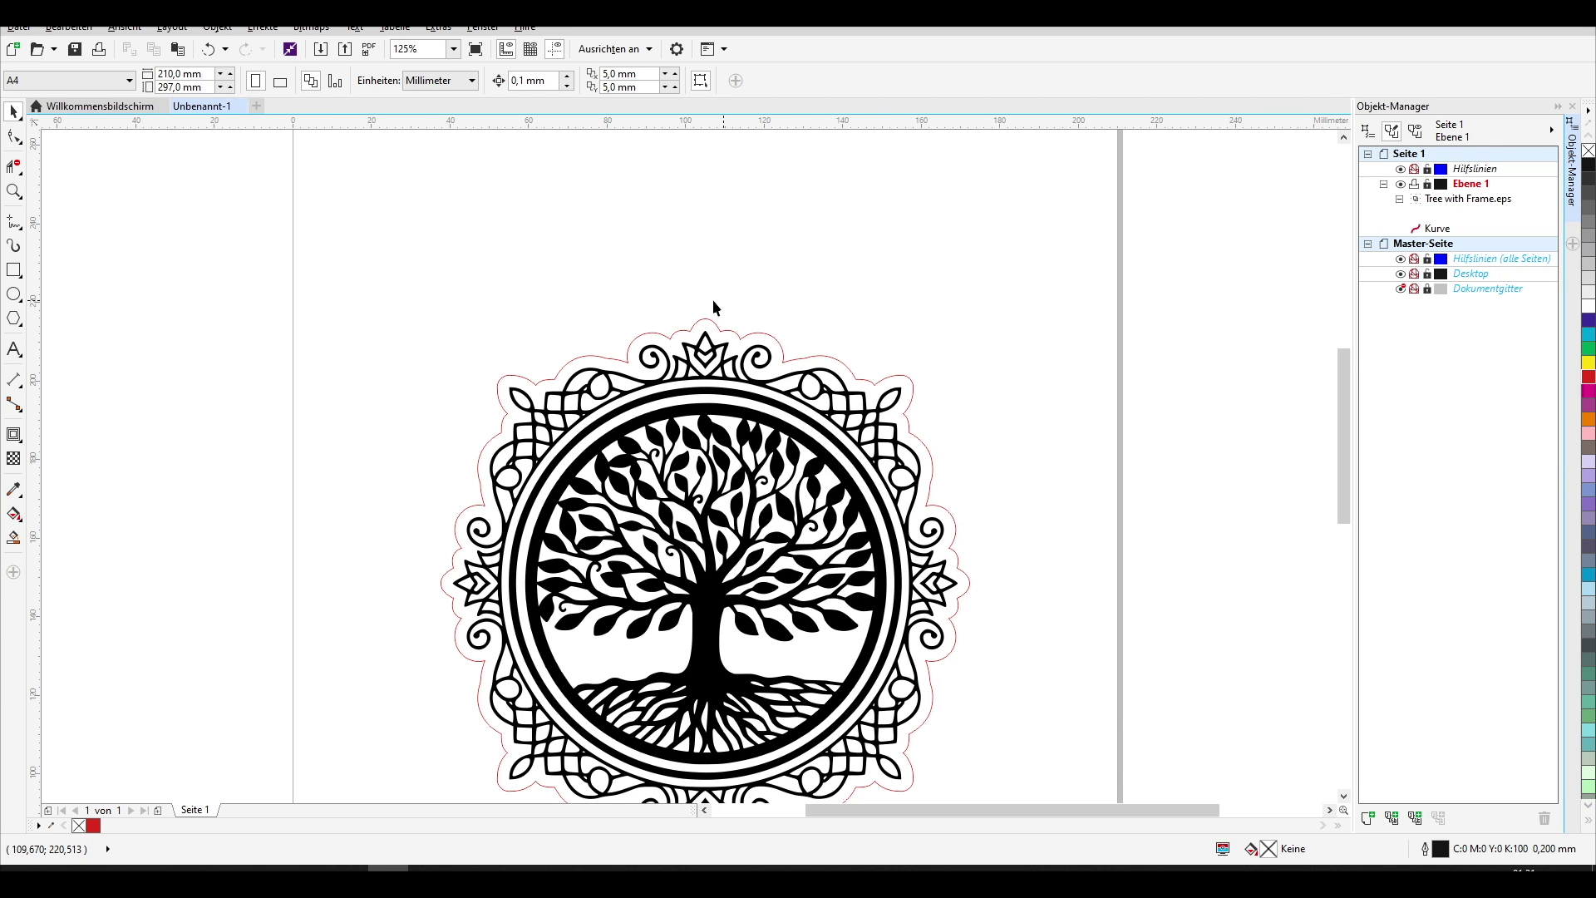
click(14, 294)
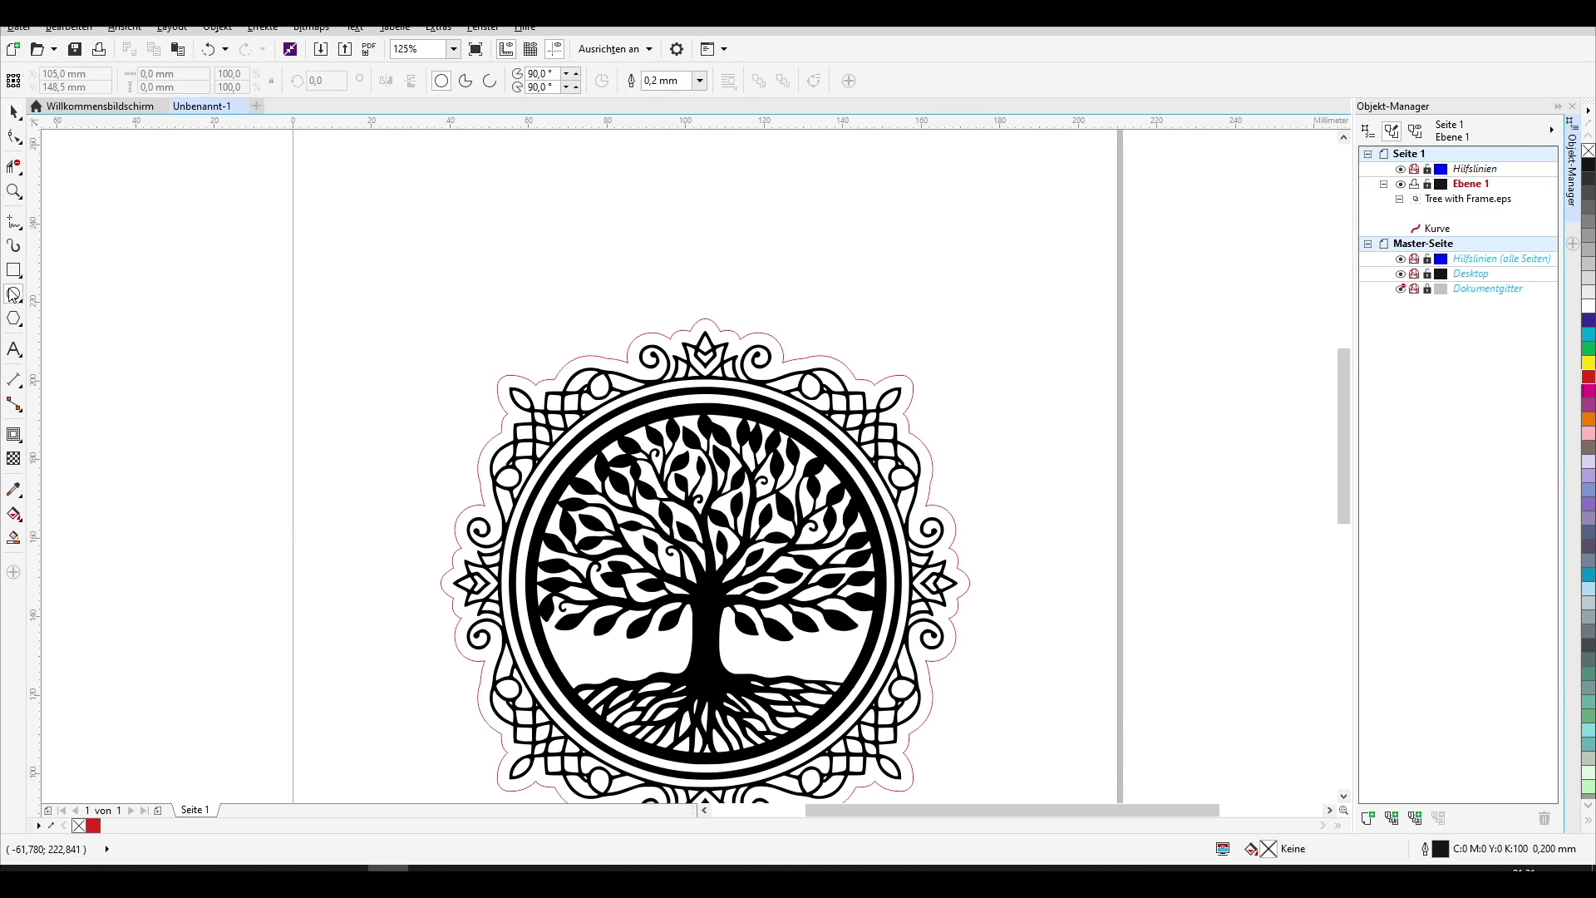
mouse_move(464, 222)
mouse_down()
mouse_move(534, 278)
mouse_move(511, 269)
mouse_up()
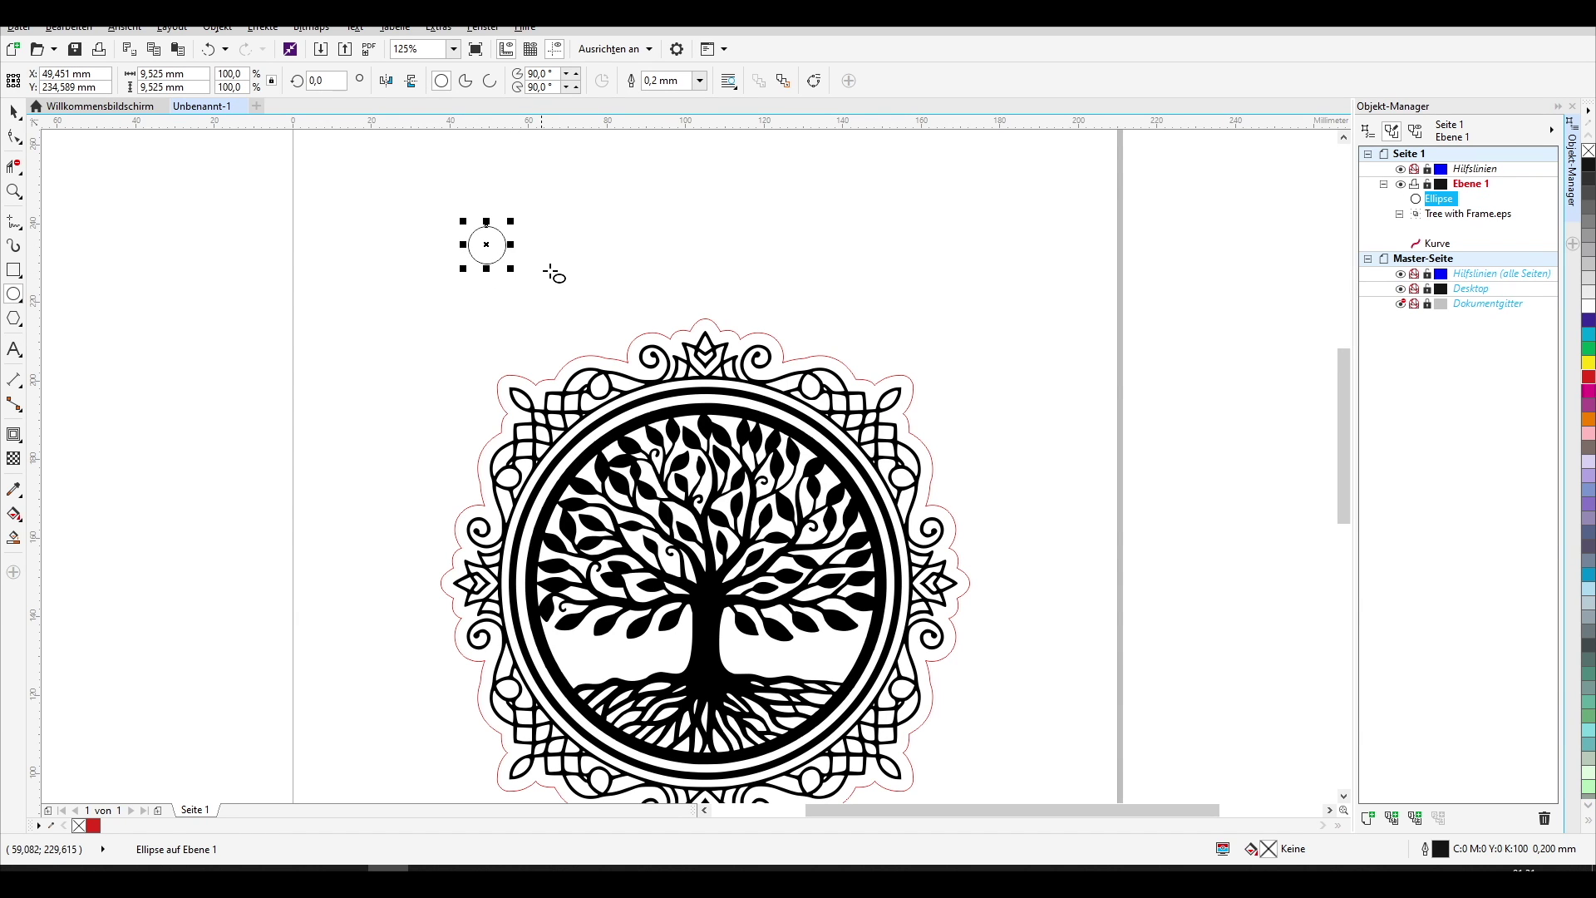
double_click(154, 74)
text(7)
key(Return)
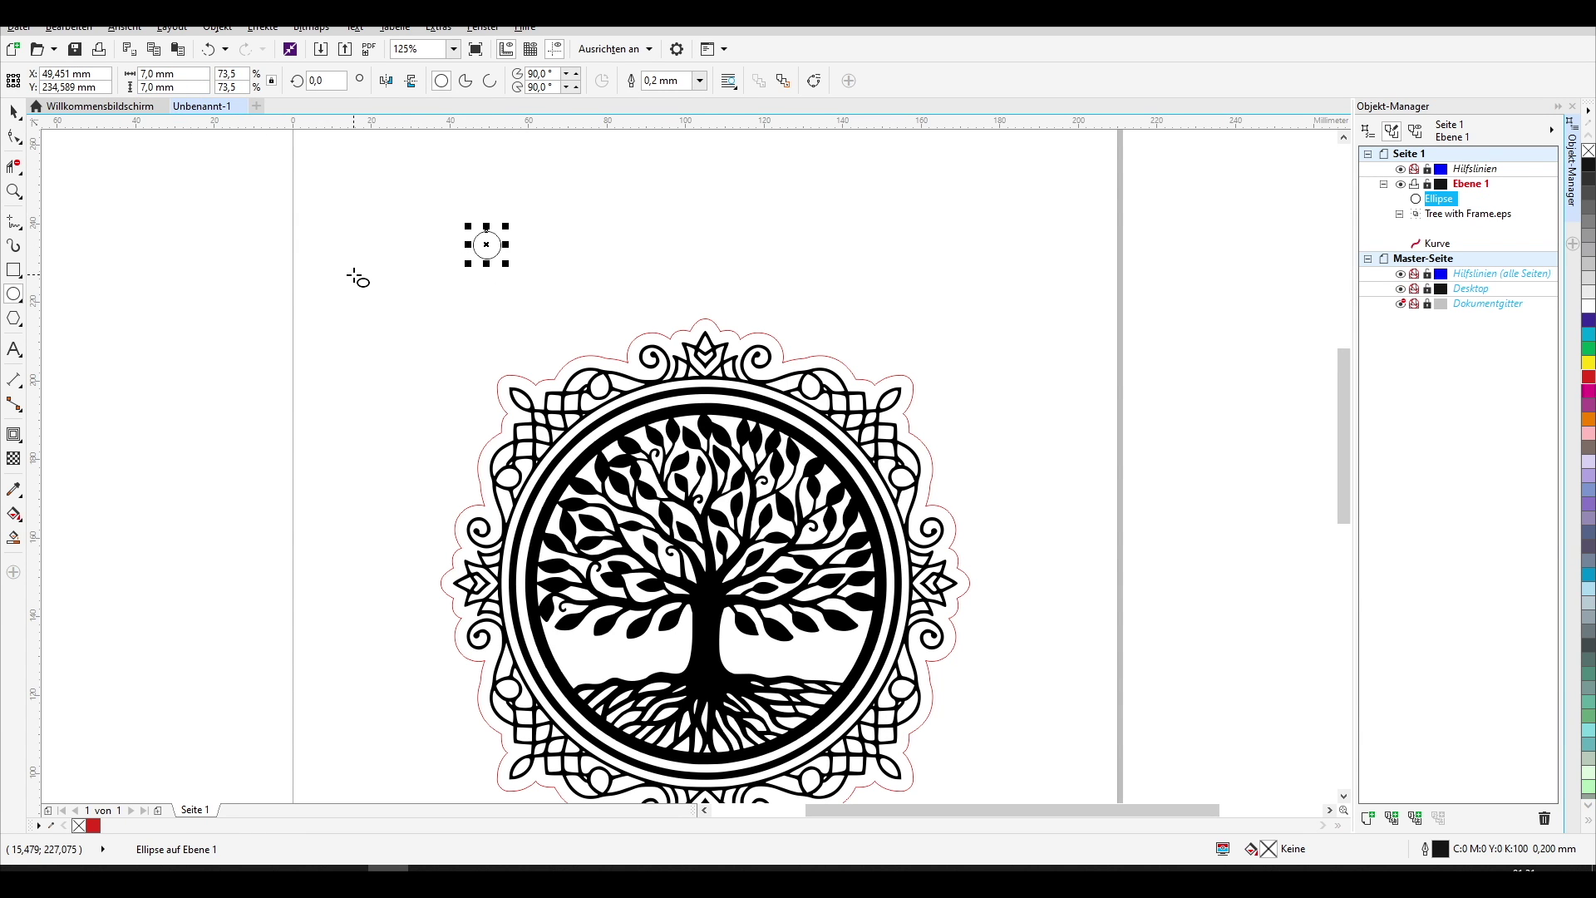
Step: Draw a second, smaller circle just below the 7 mm circle and set its diameter to 2 mm
click(355, 274)
drag(442, 291, 458, 307)
double_click(153, 74)
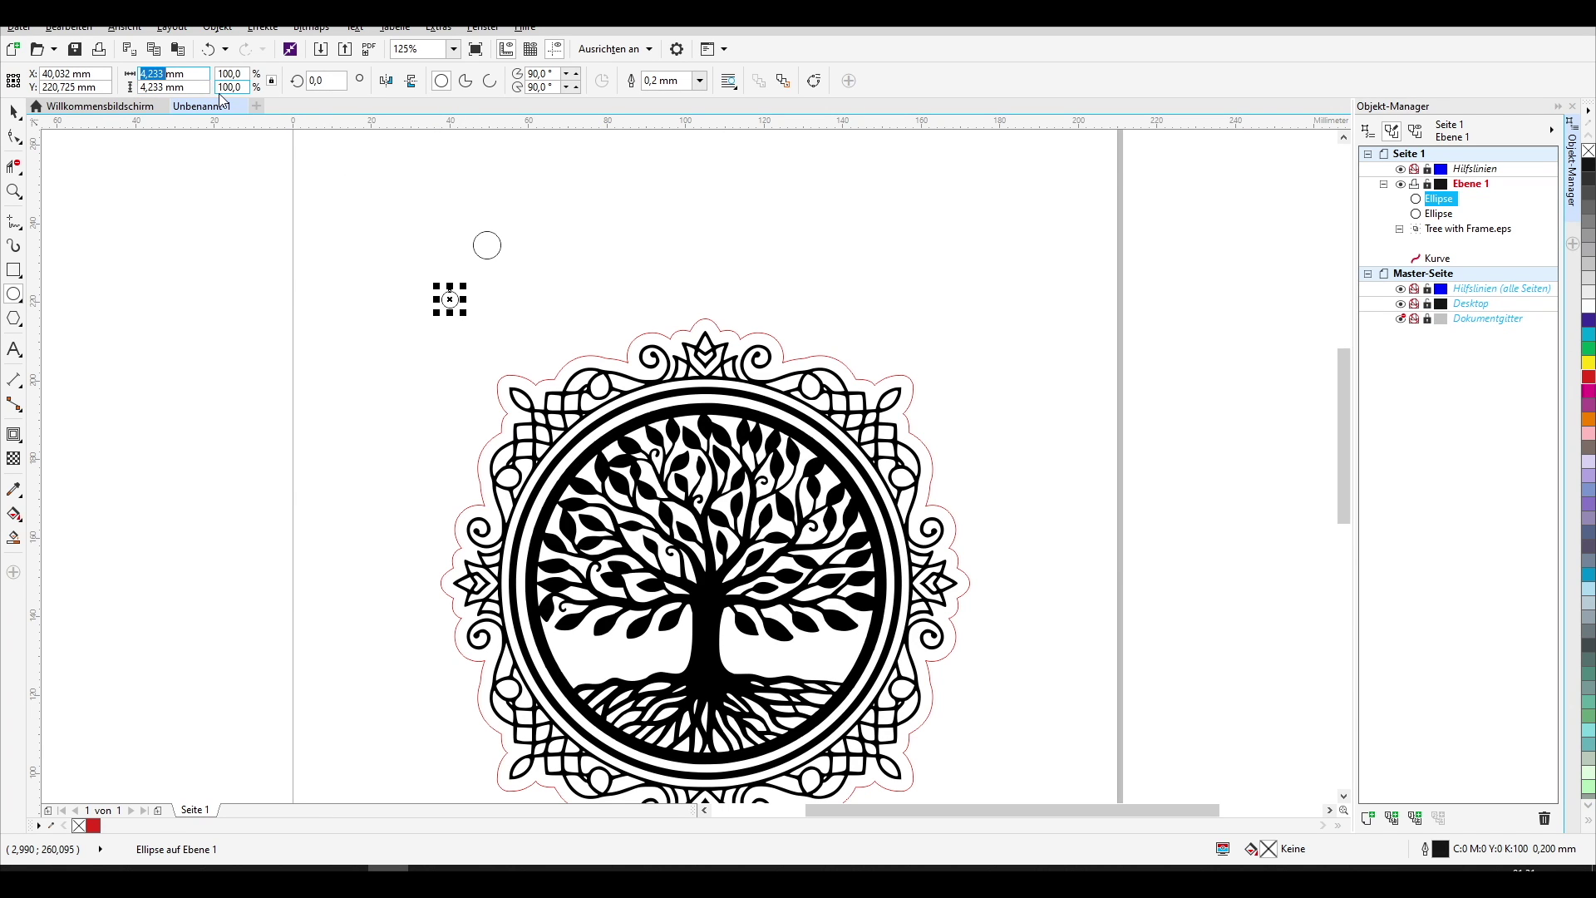
text(2)
key(Return)
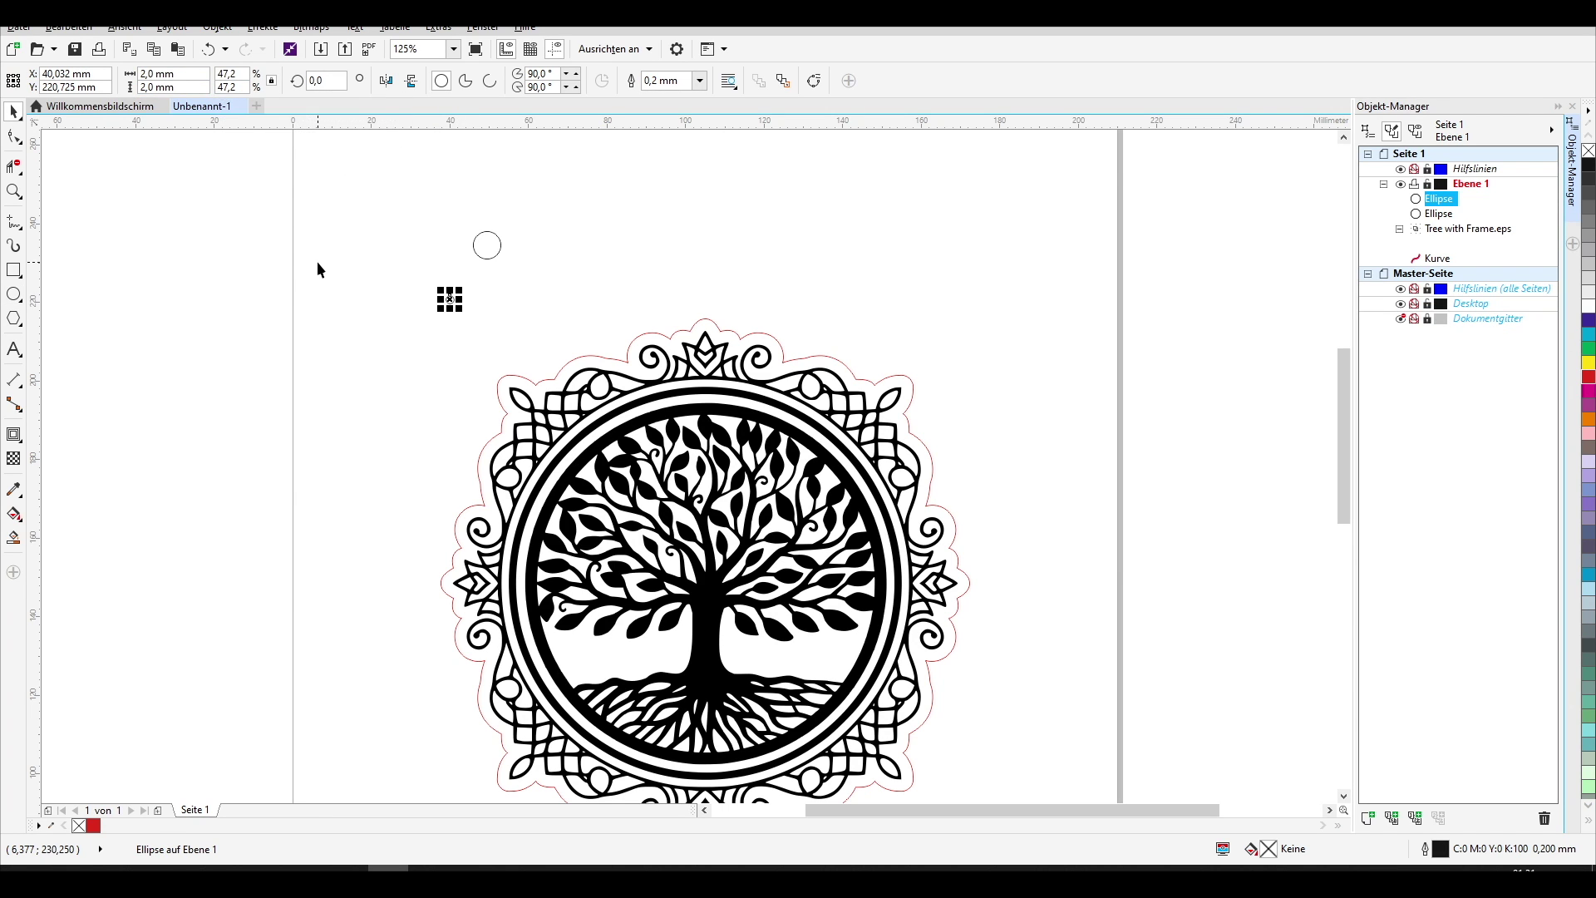
Step: Place the 2 mm circle concentrically inside the 7 mm circle
key(space)
scroll(449, 299, up, 2)
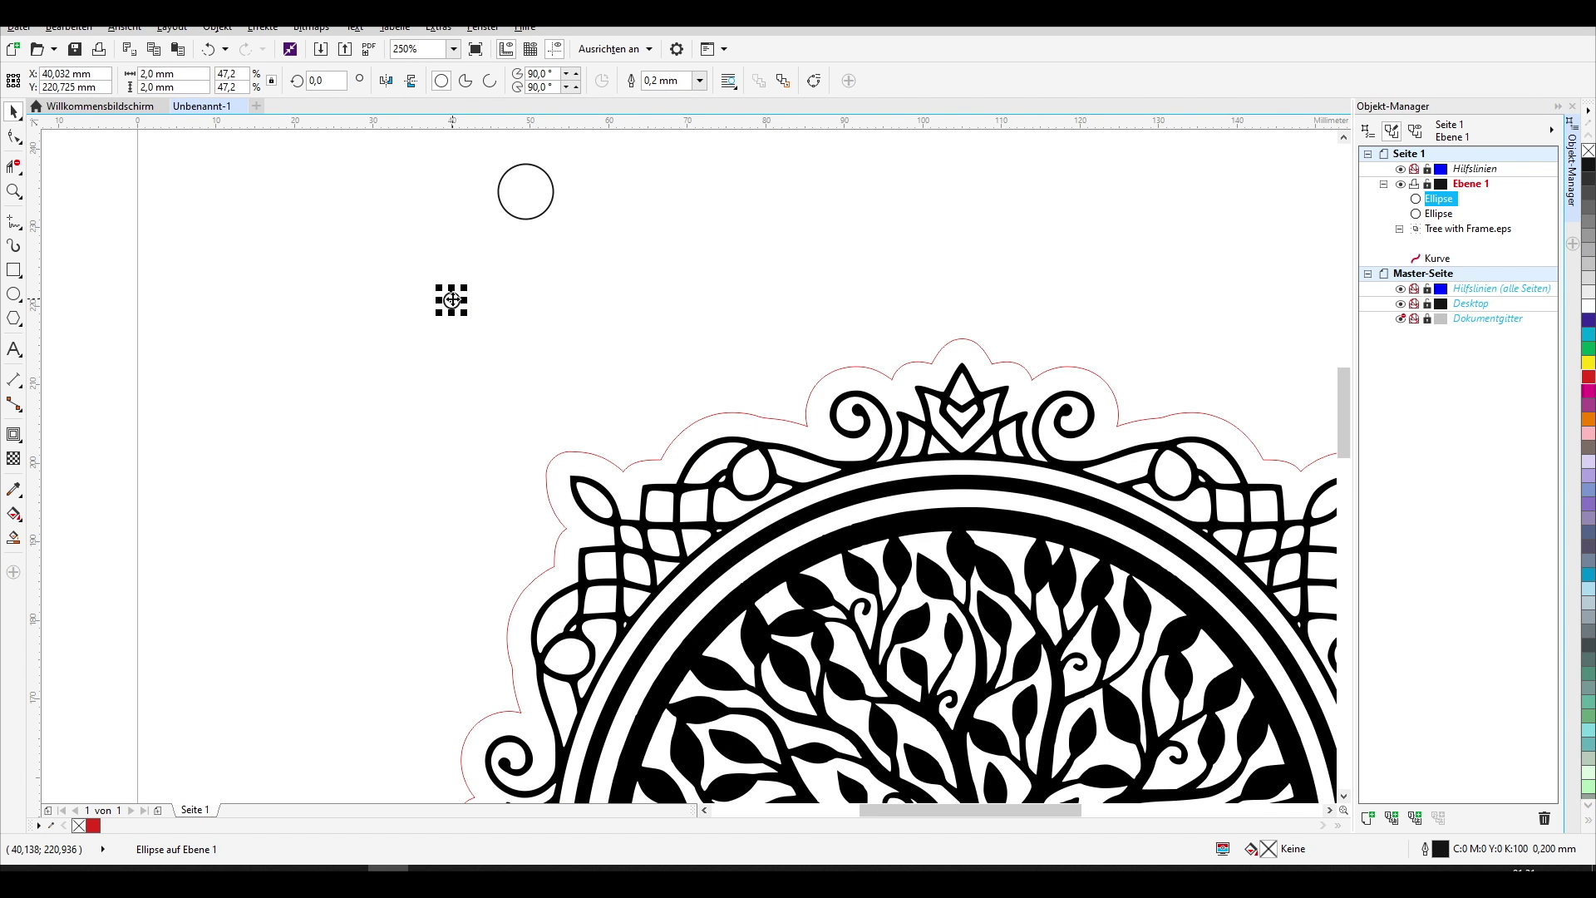
drag(453, 299, 525, 218)
click(642, 264)
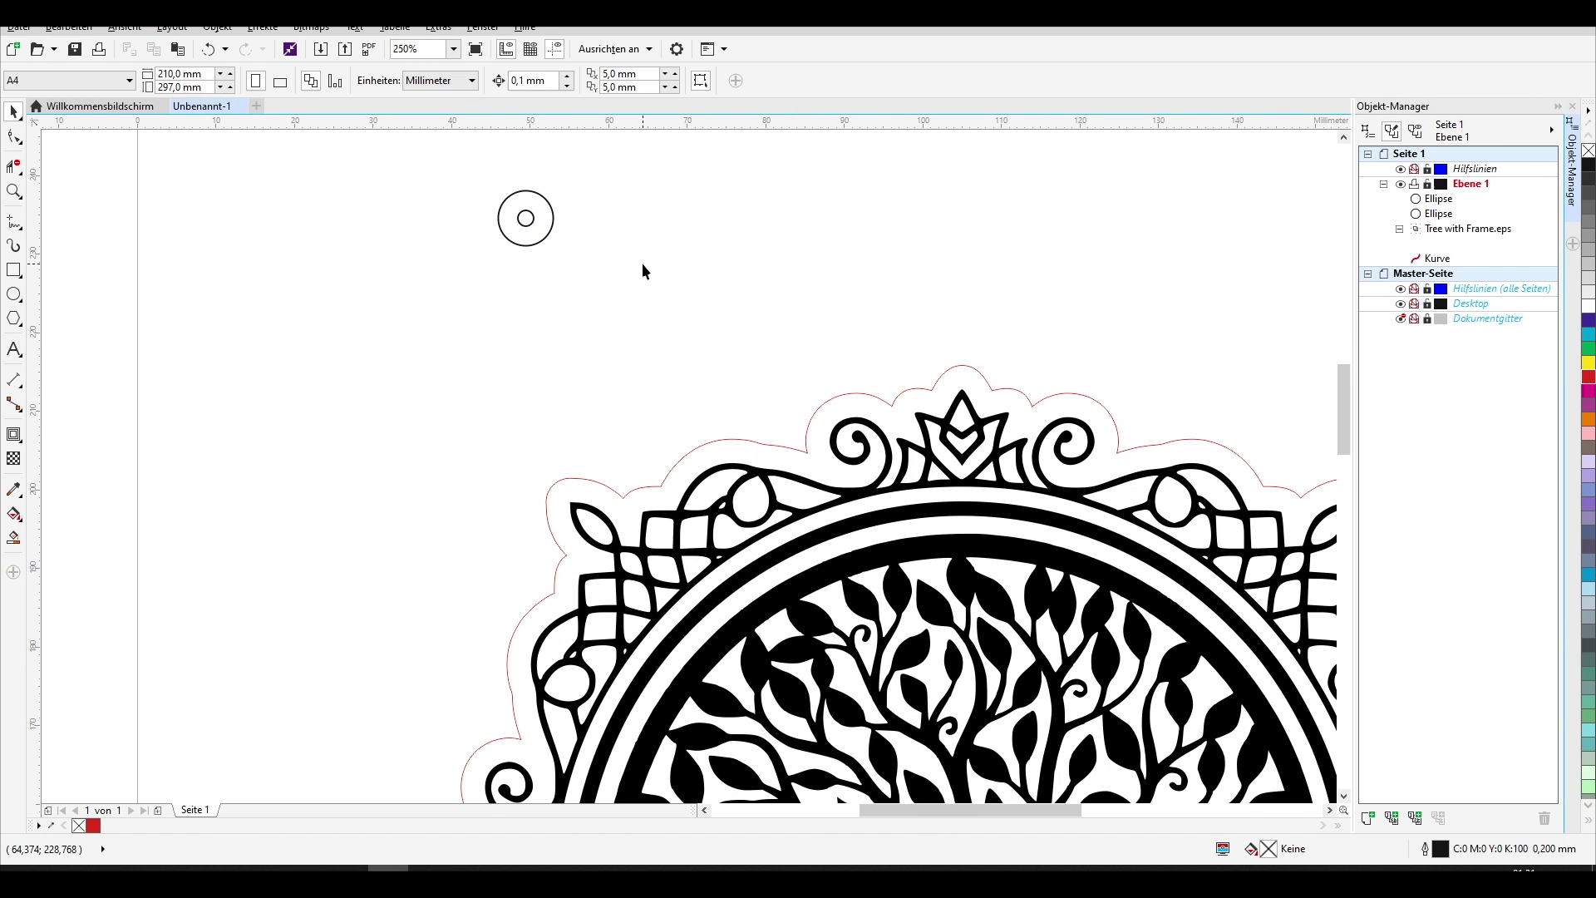
Step: Set the outline of both concentric circles to hairline (Haarlinie) and color it red
drag(641, 311, 421, 159)
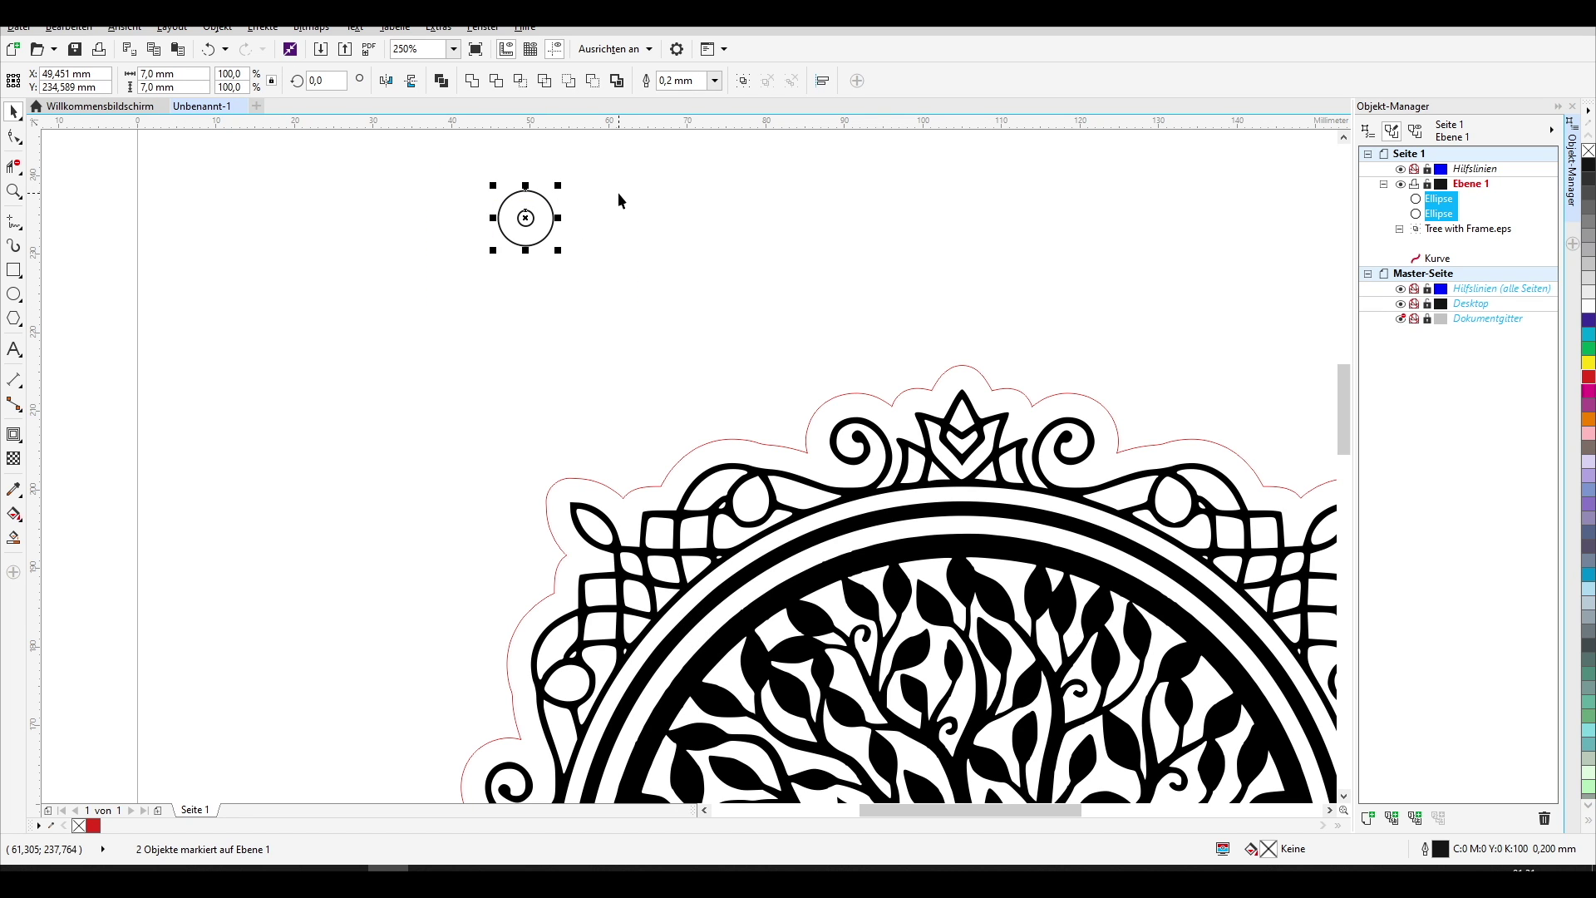
click(714, 80)
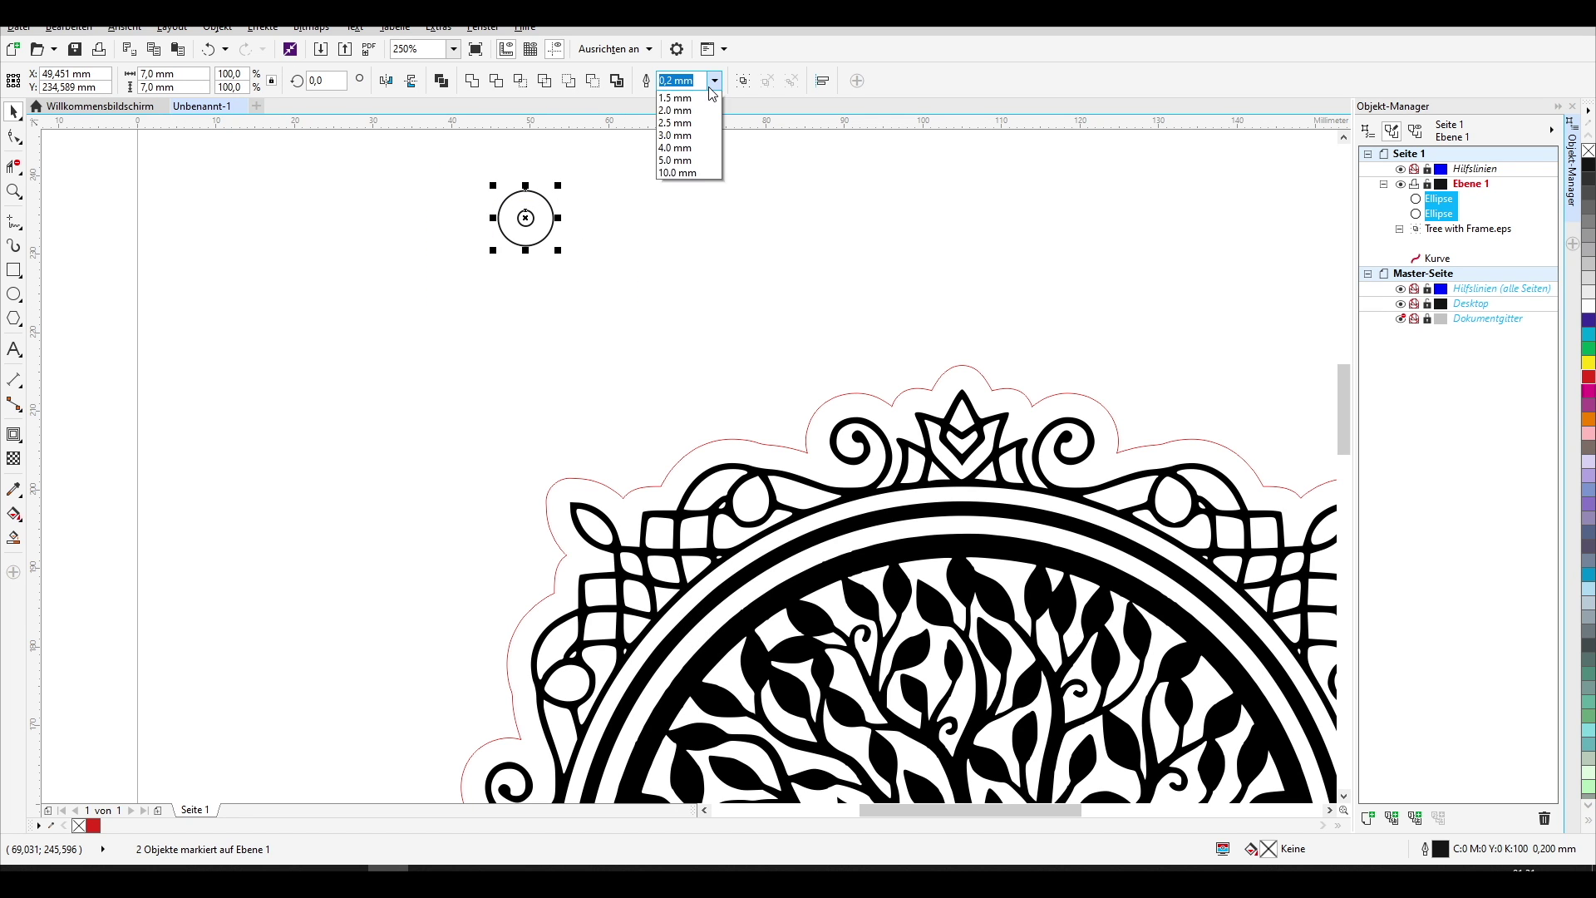
click(695, 98)
click(662, 216)
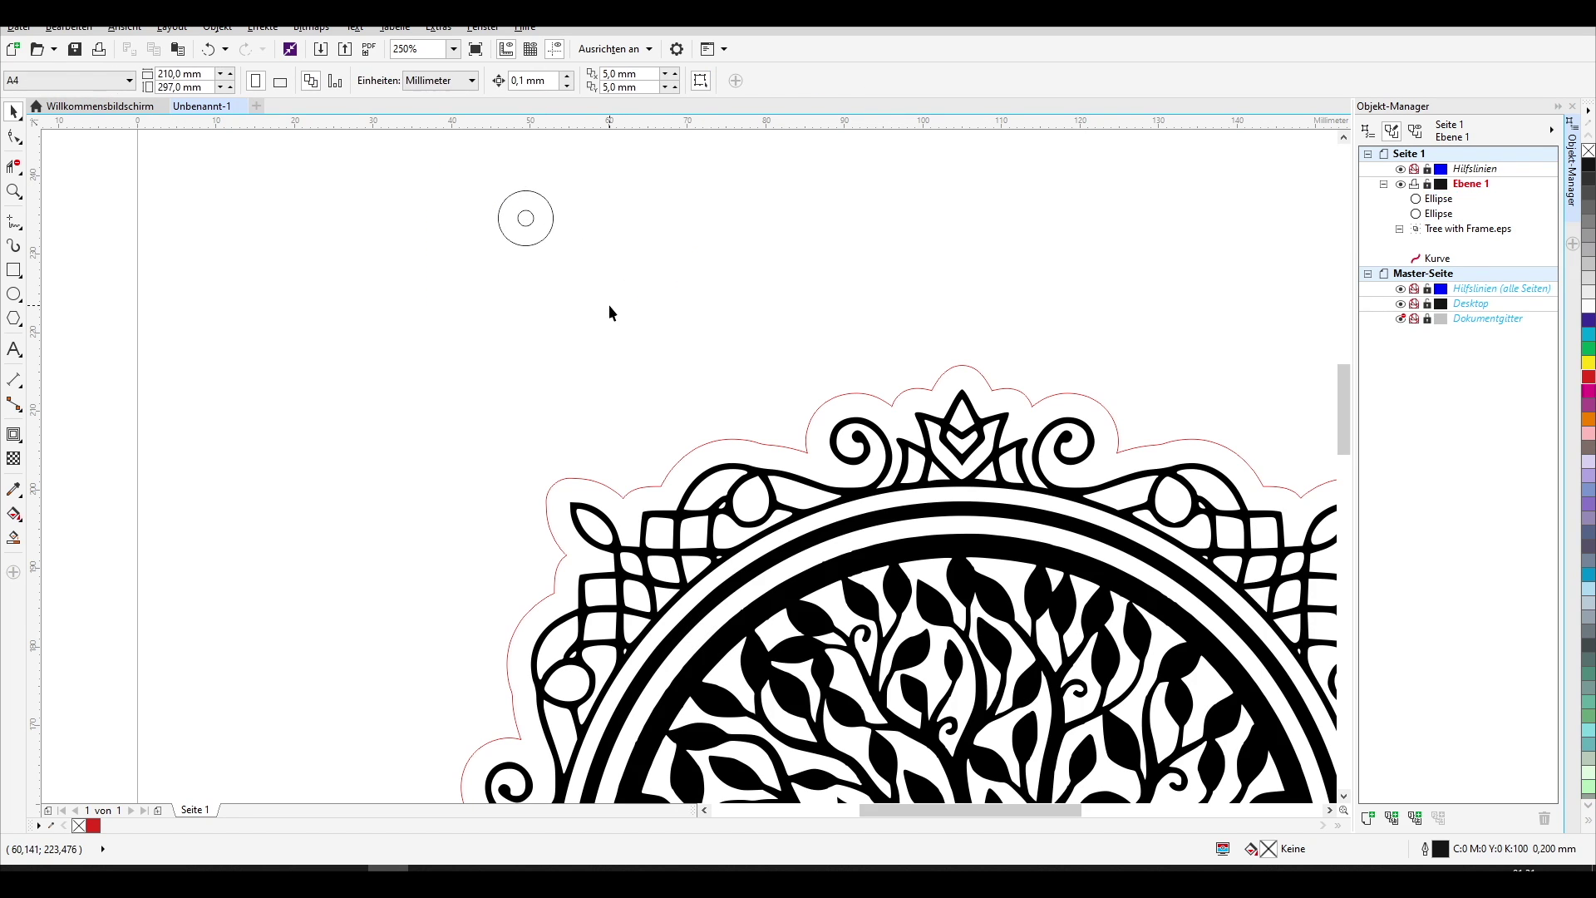
drag(608, 304, 434, 179)
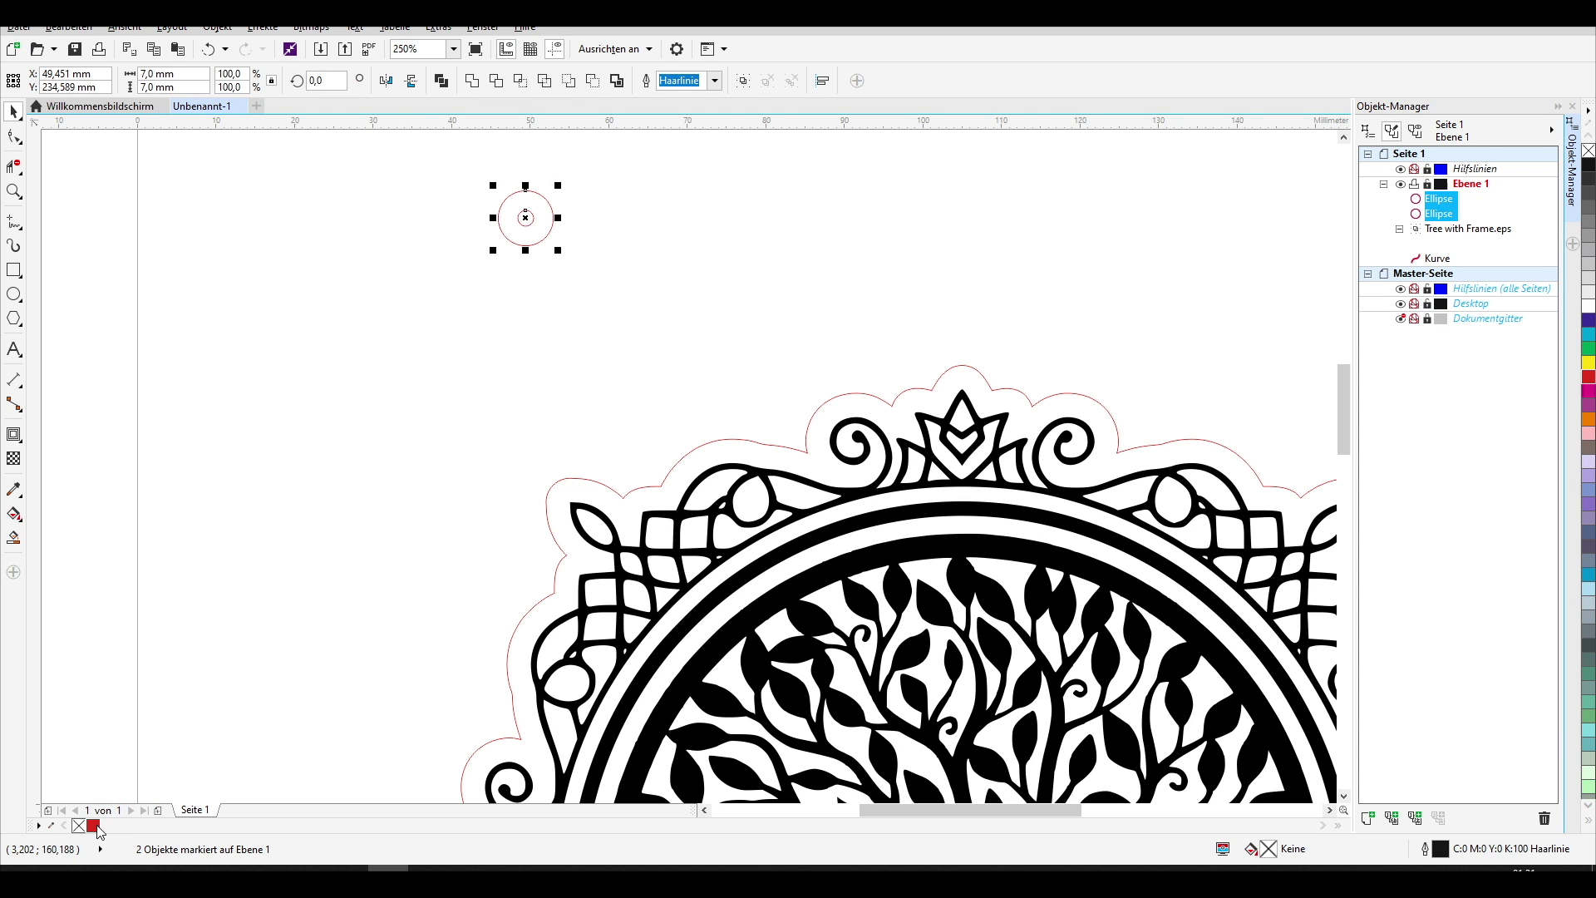
Step: Move both concentric circles together onto the tip of the red contour's top lobe, centred at about X 105 mm, Y 215.85 mm
click(387, 516)
scroll(494, 495, right, 3)
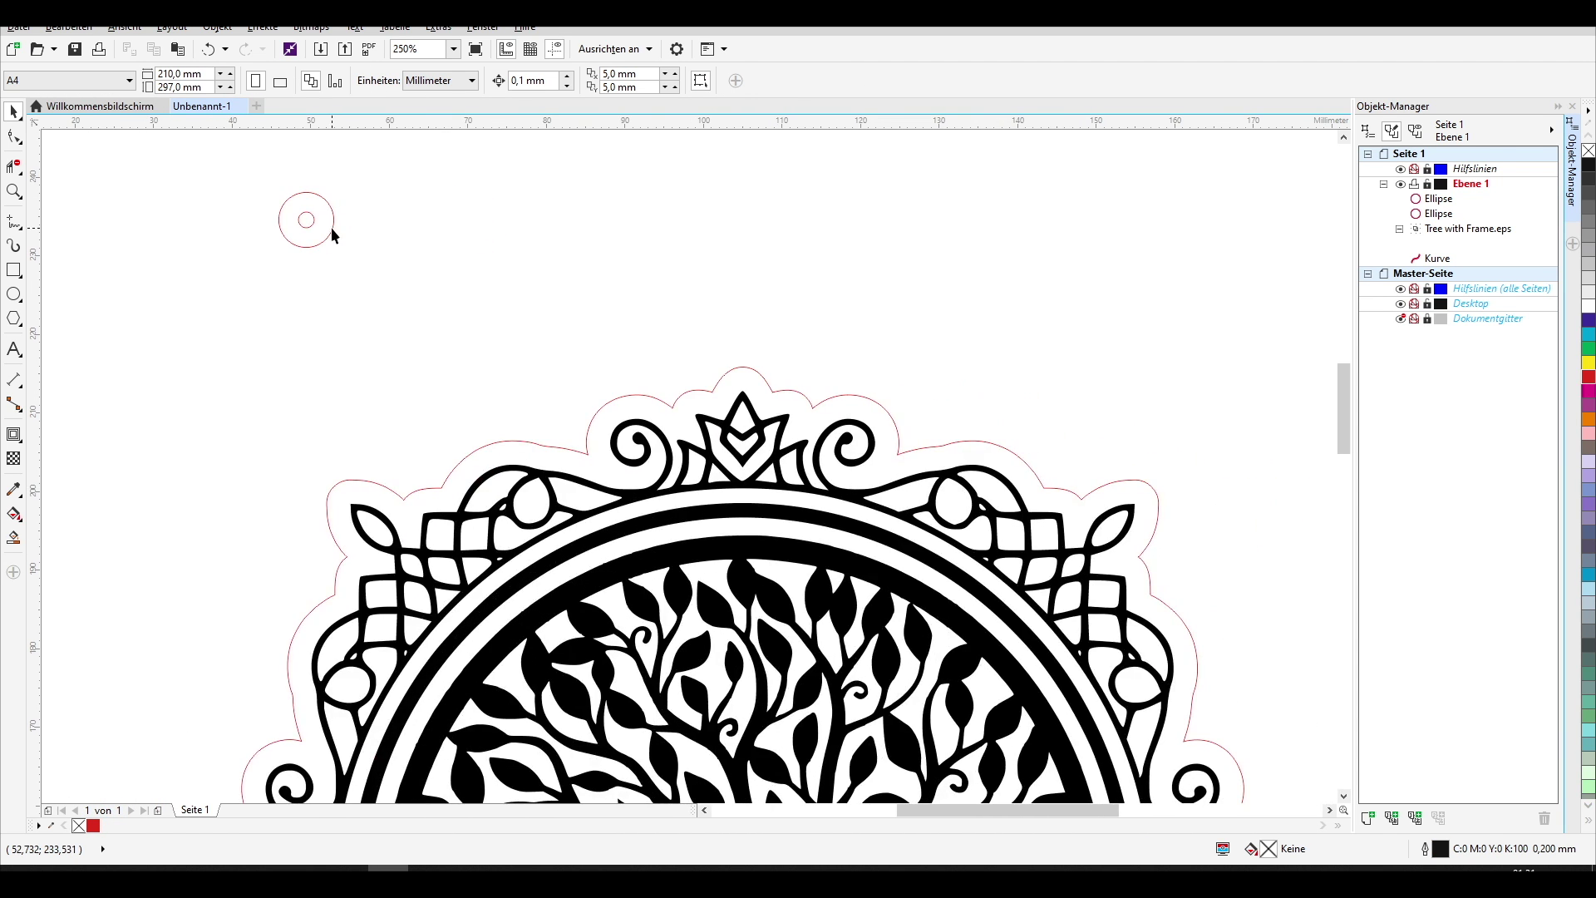
mouse_move(223, 152)
mouse_down()
mouse_move(449, 292)
mouse_move(344, 254)
mouse_move(307, 218)
mouse_move(552, 245)
mouse_move(746, 376)
mouse_up()
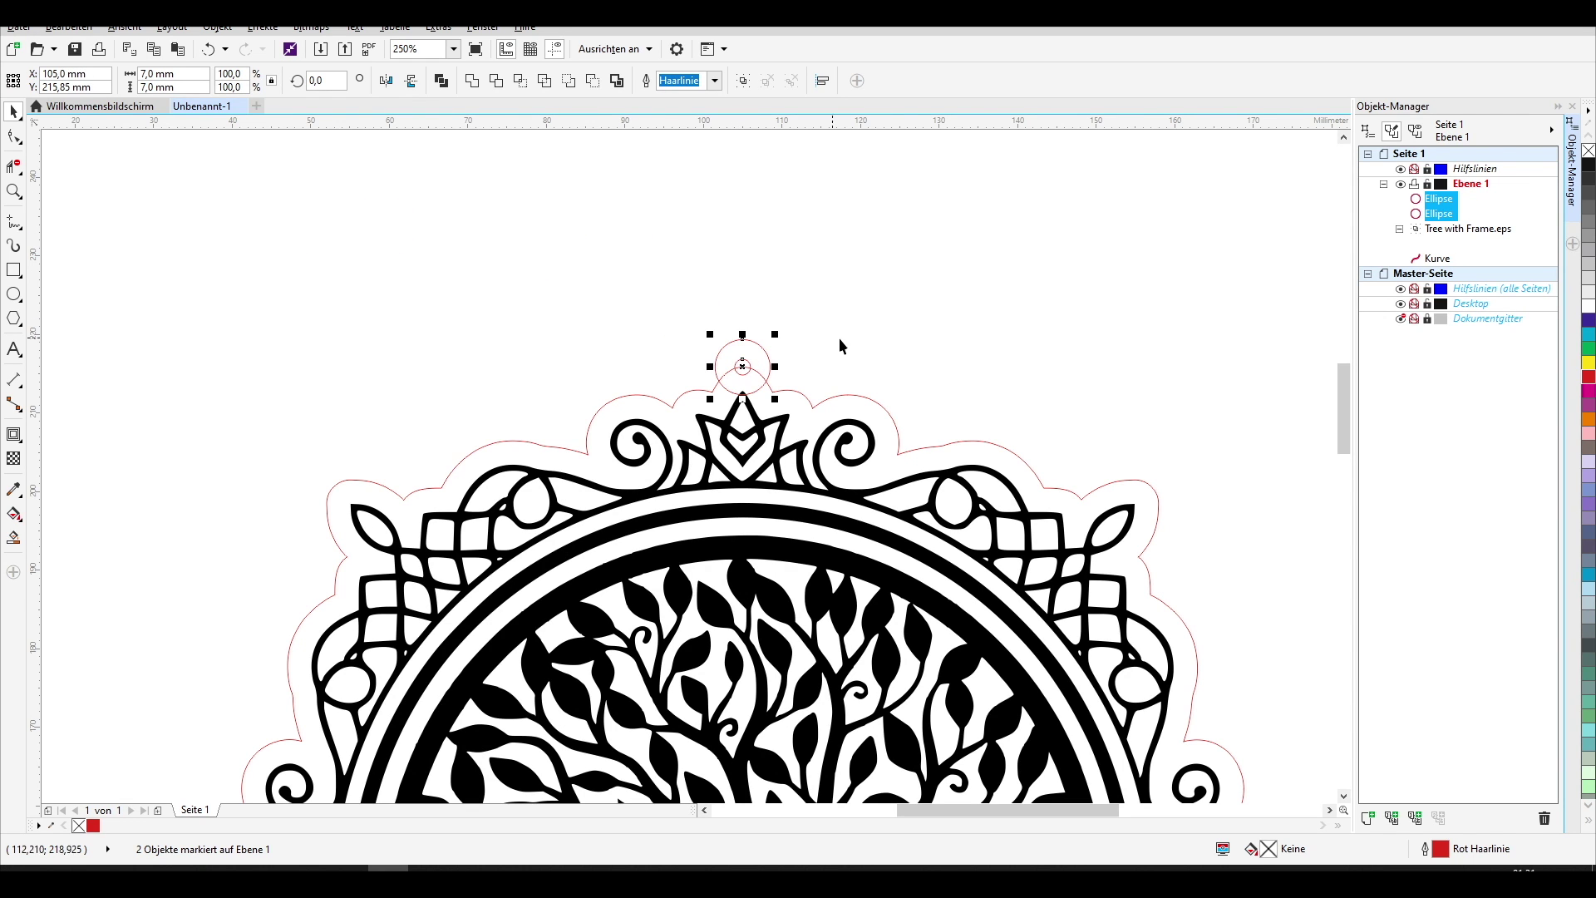
click(821, 393)
Step: Move the black framed tree out of the red contour into the blank area to its left
scroll(821, 392, down, 2)
scroll(821, 401, down, 3)
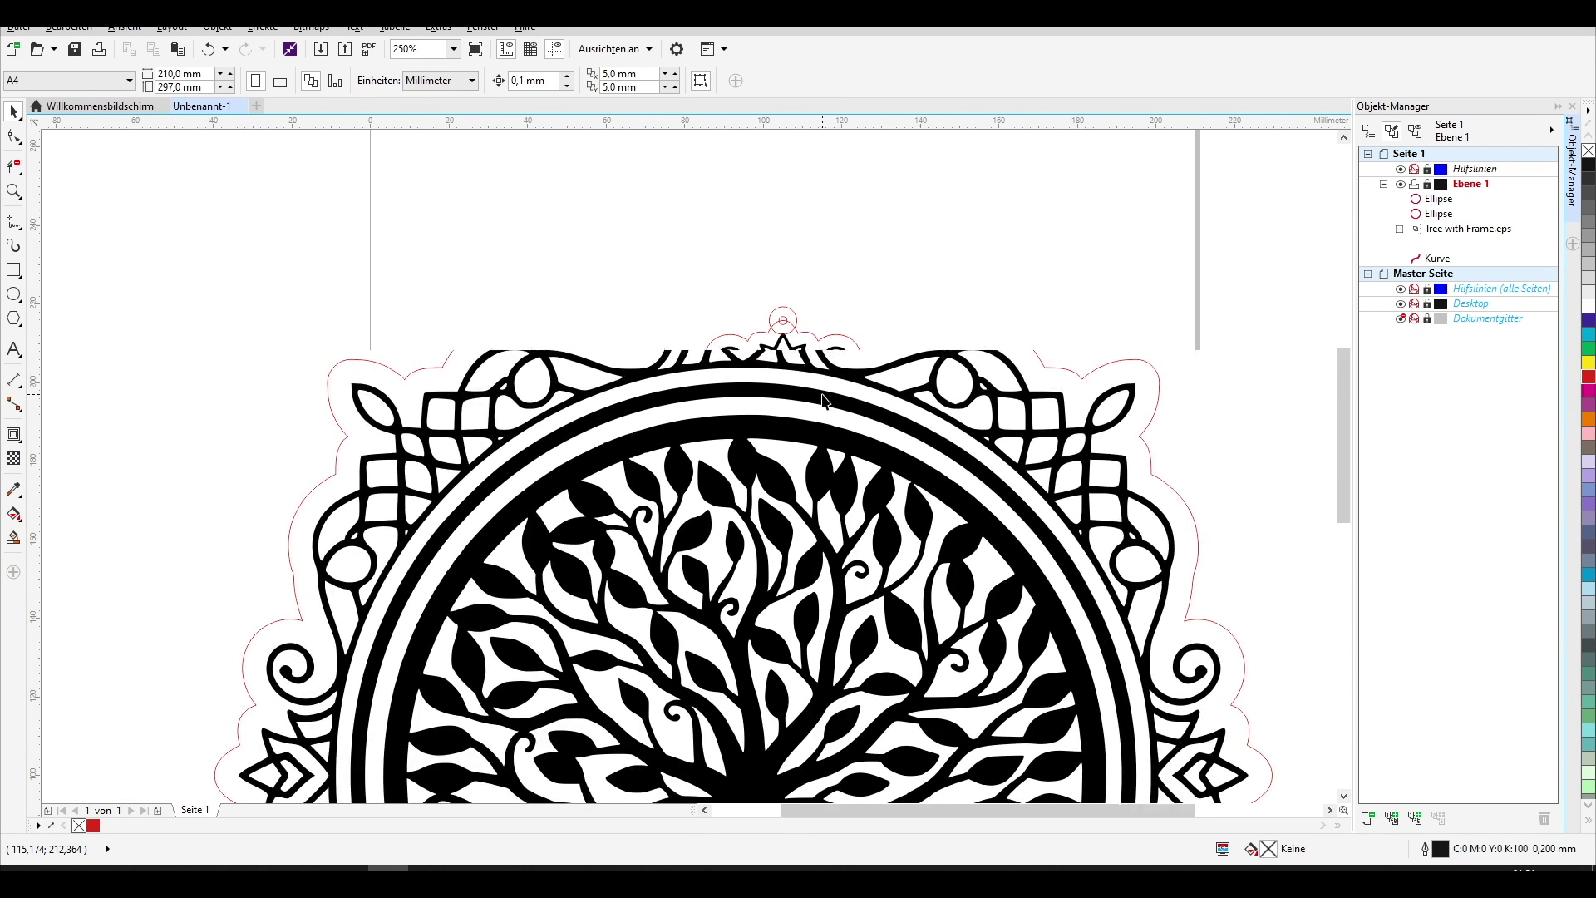
drag(738, 424, 246, 363)
click(616, 257)
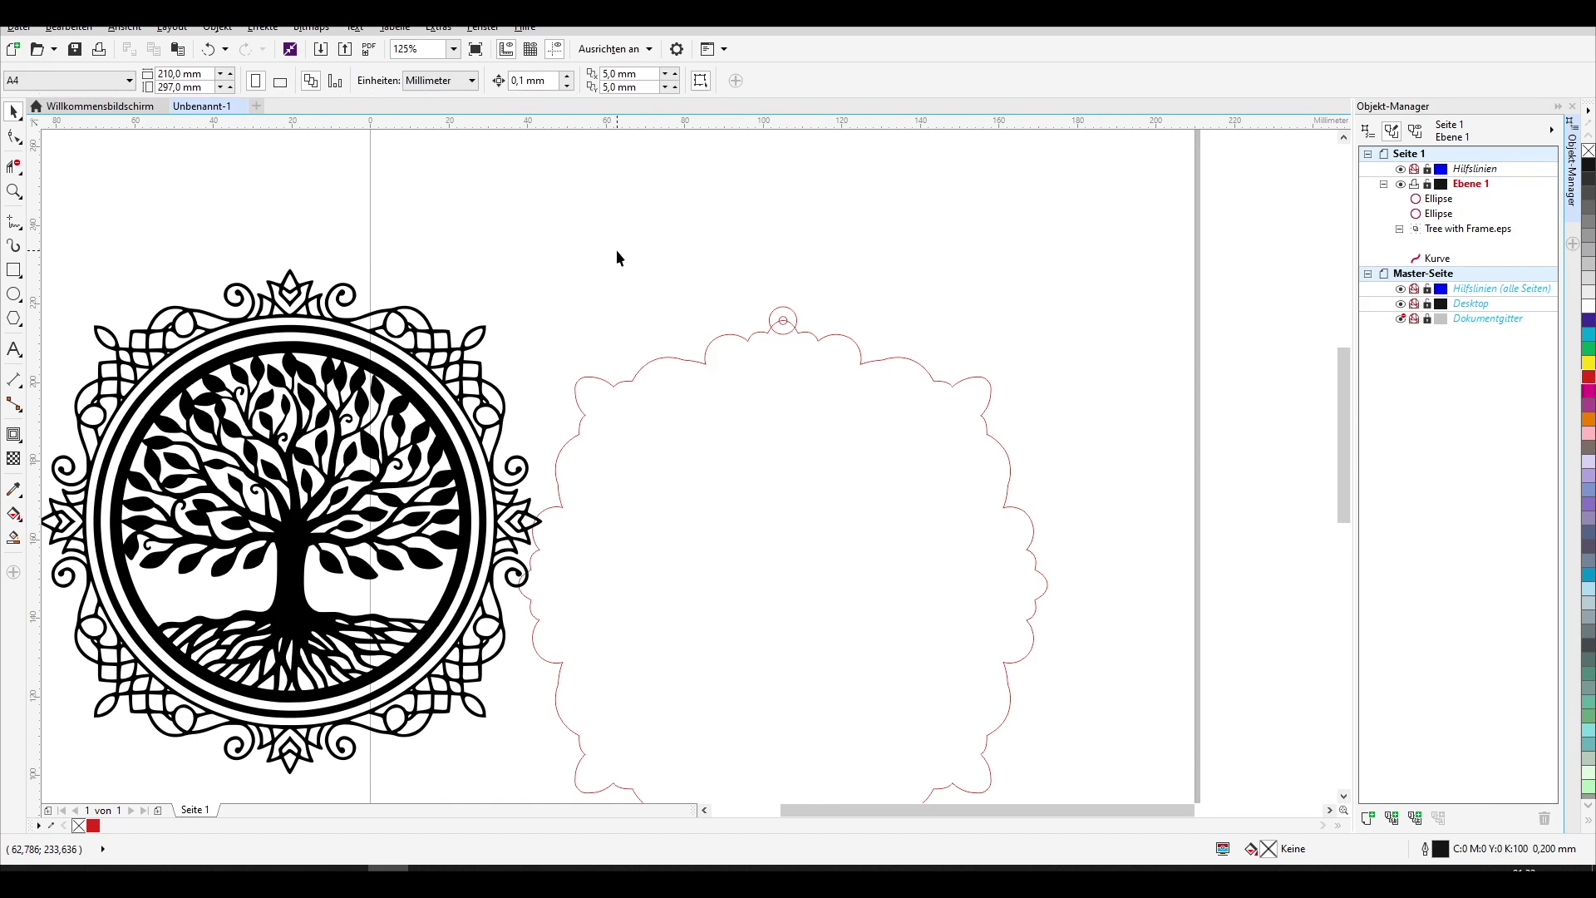
Step: Delete the overlapping segments of the contour and the 7 mm circle with the virtual segment delete tool, keeping the 2 mm hole
scroll(810, 313, up, 5)
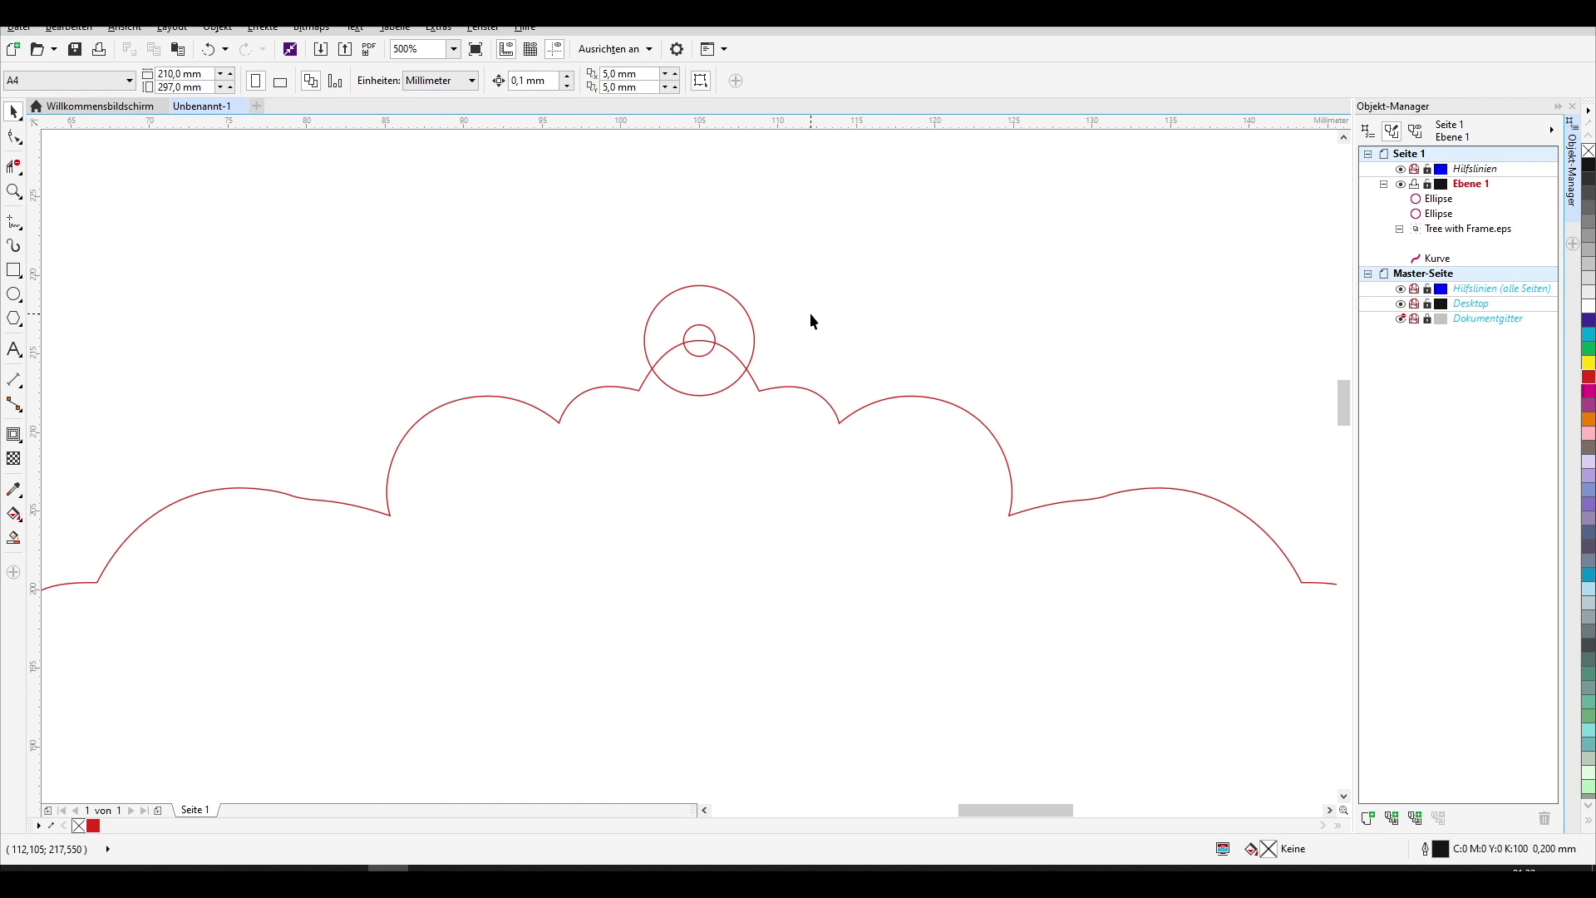
click(13, 166)
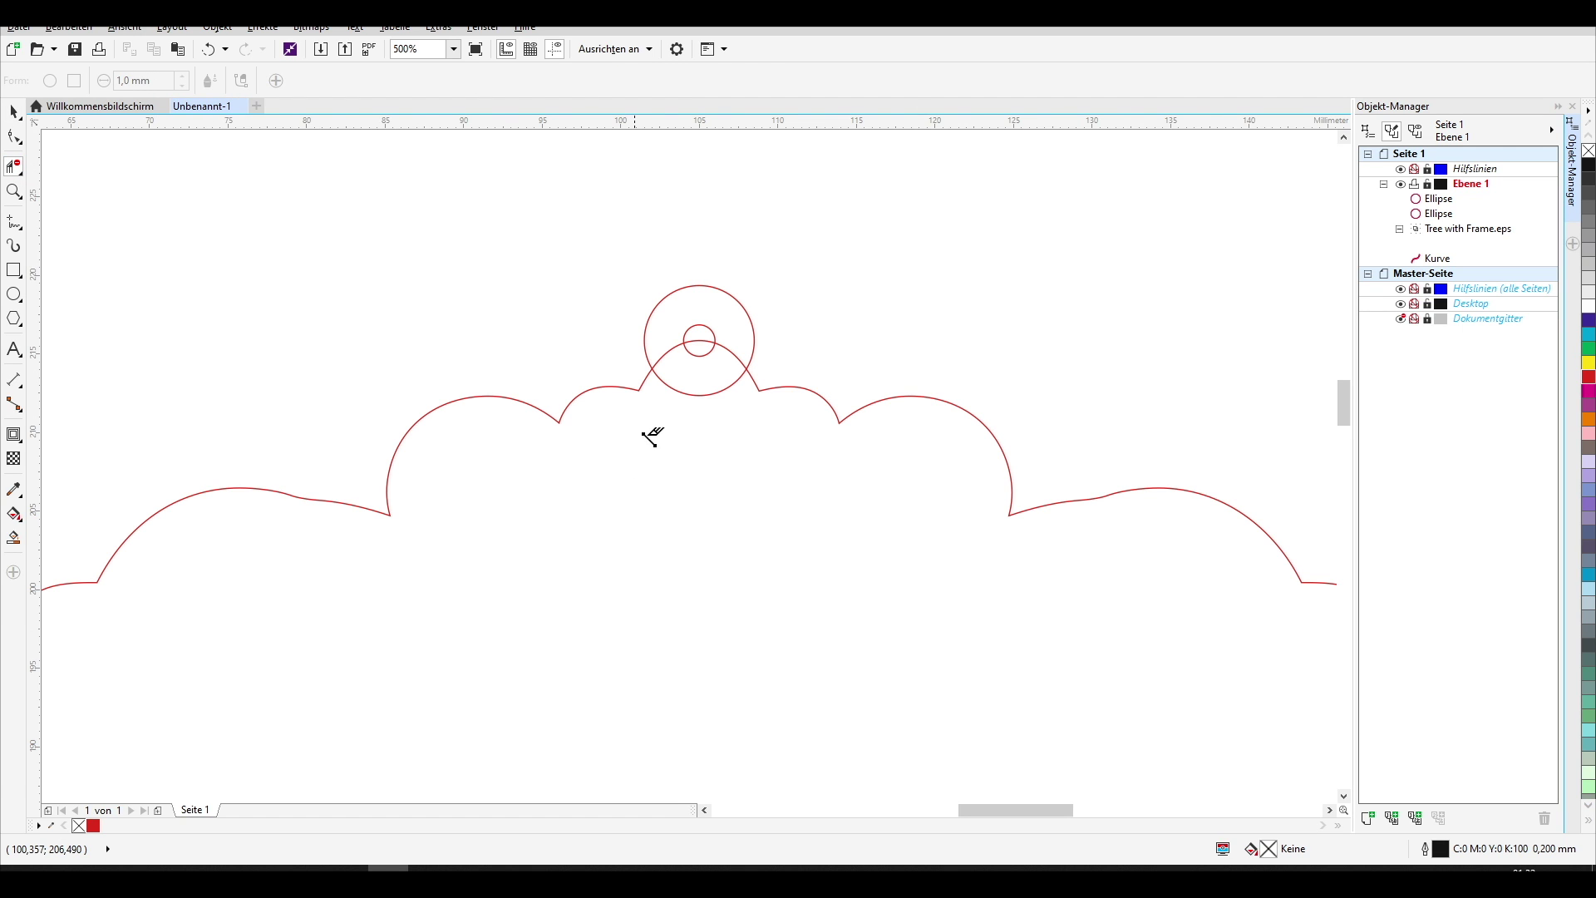
click(725, 348)
drag(659, 352, 702, 392)
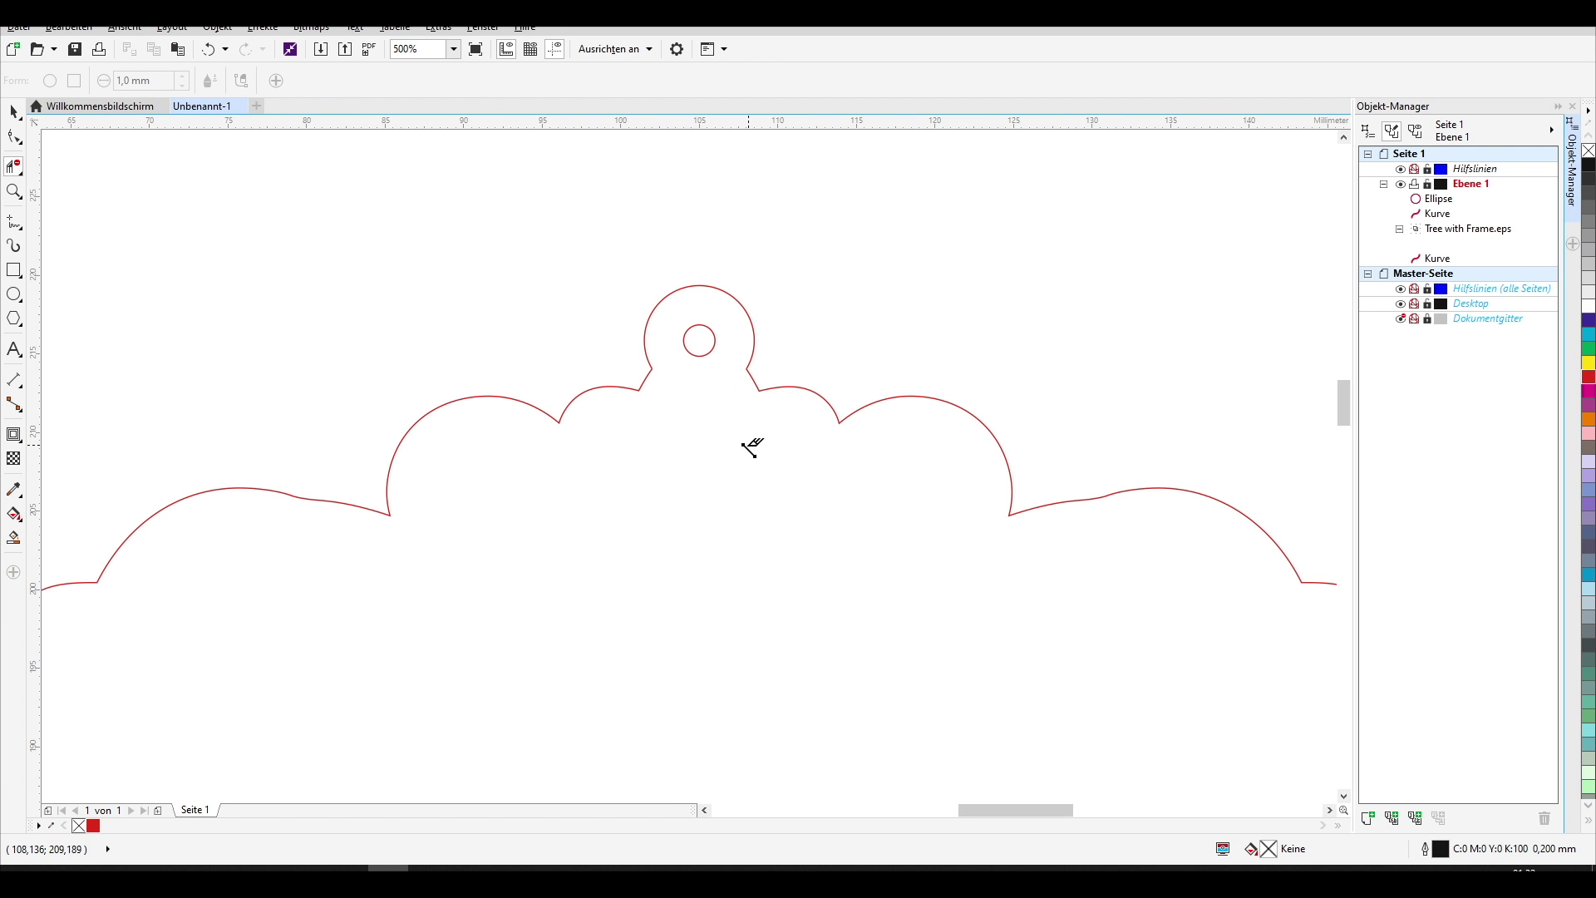
key(space)
Step: Centre the framed tree on the page so it sits inside the red contour again, and deselect it
scroll(746, 444, down, 4)
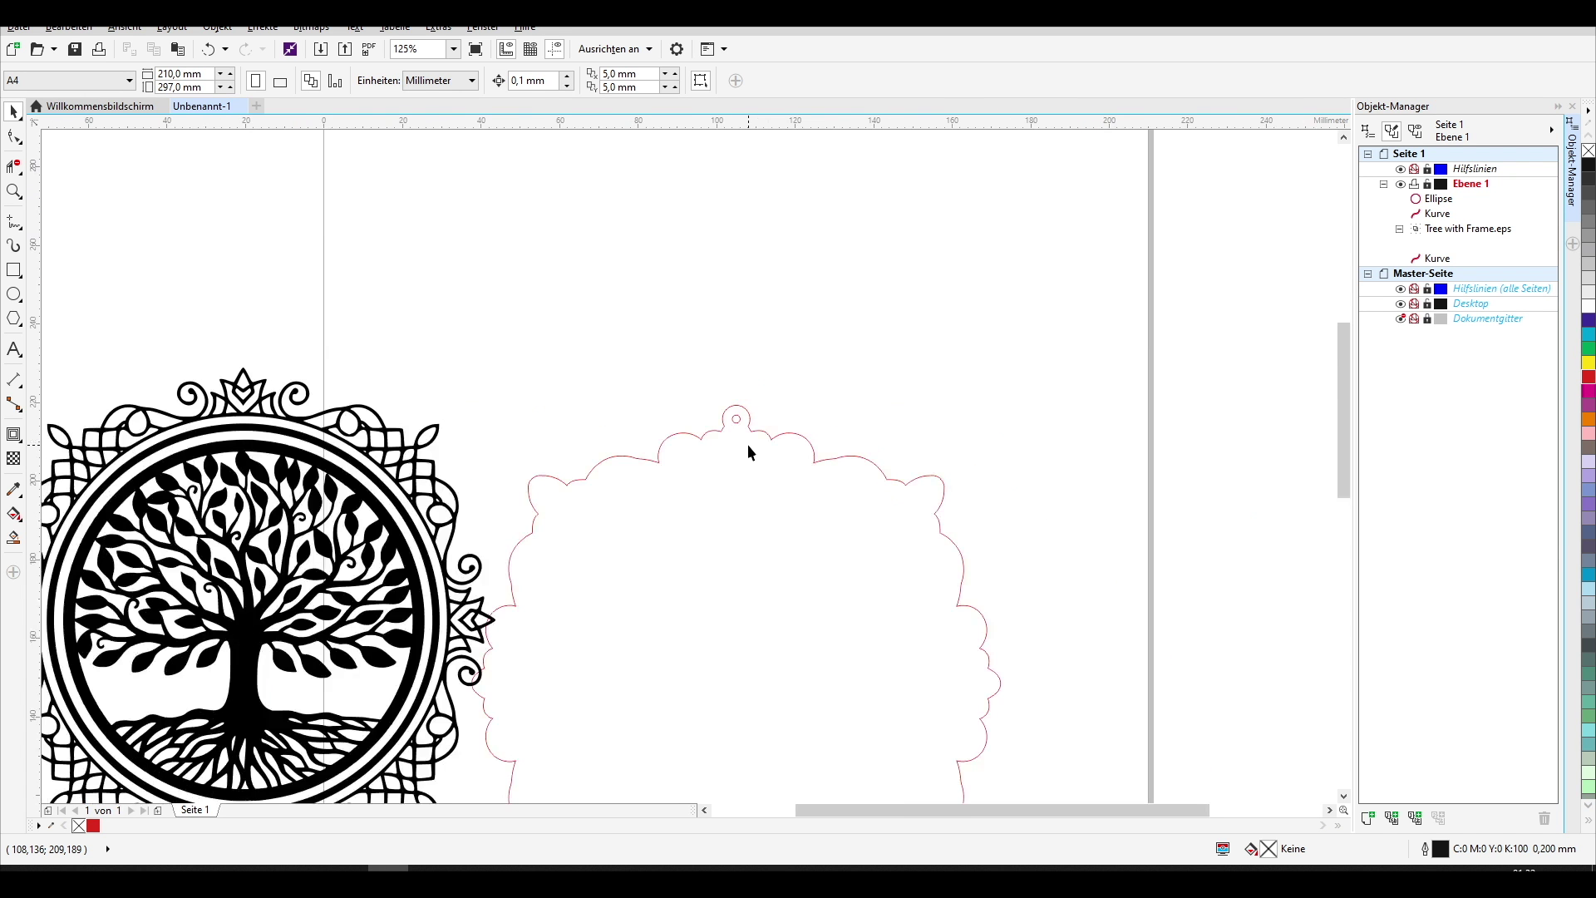
scroll(746, 444, down, 2)
click(347, 407)
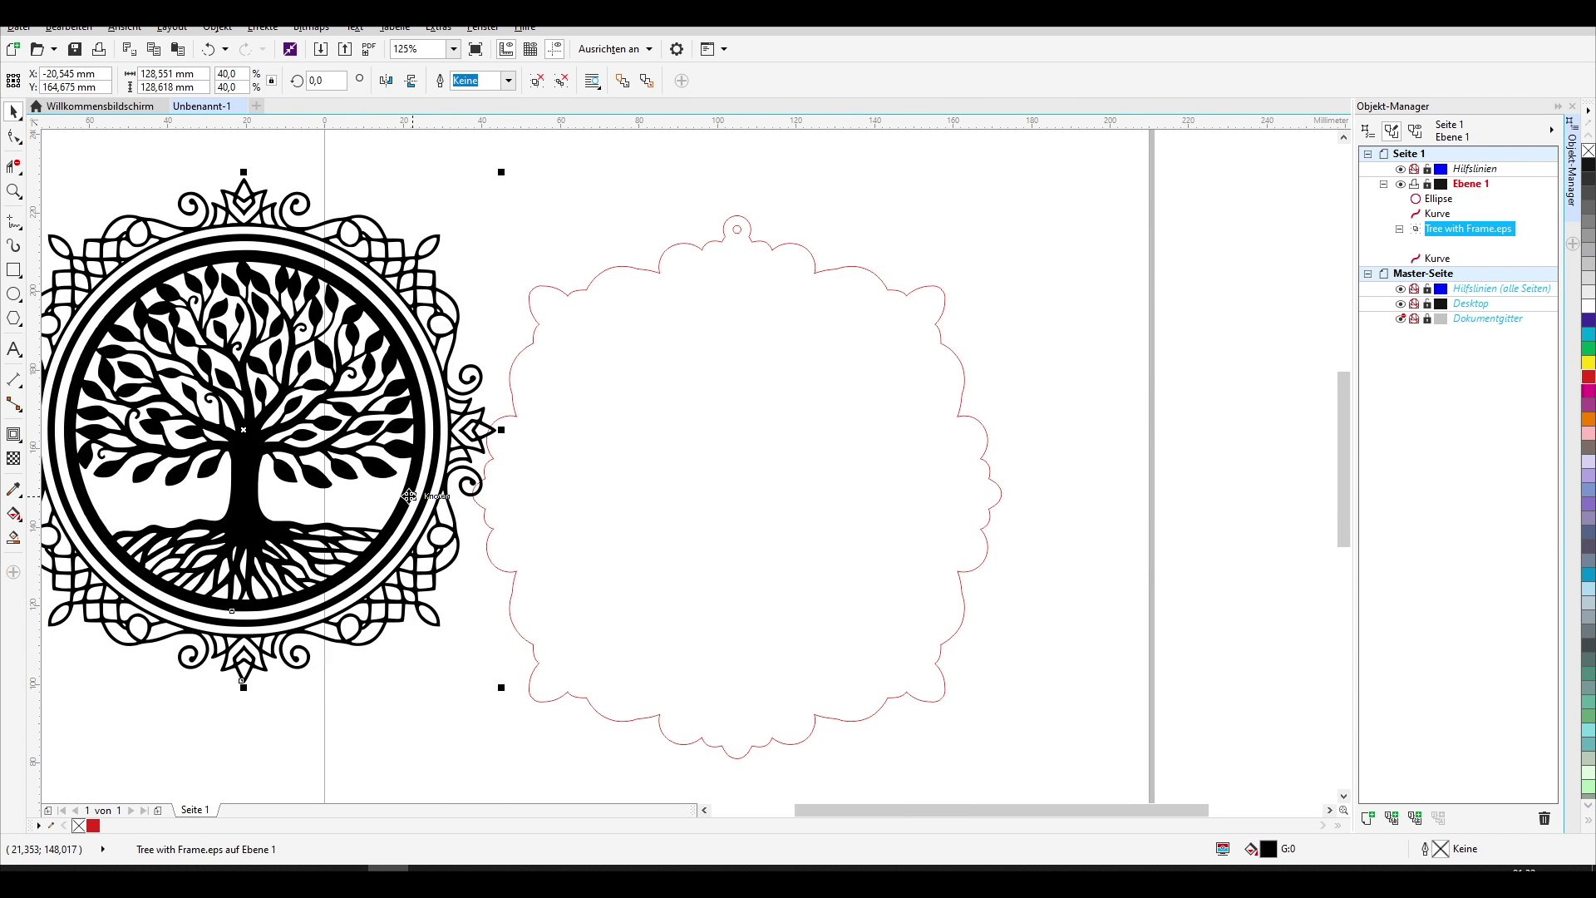
key(p)
click(323, 479)
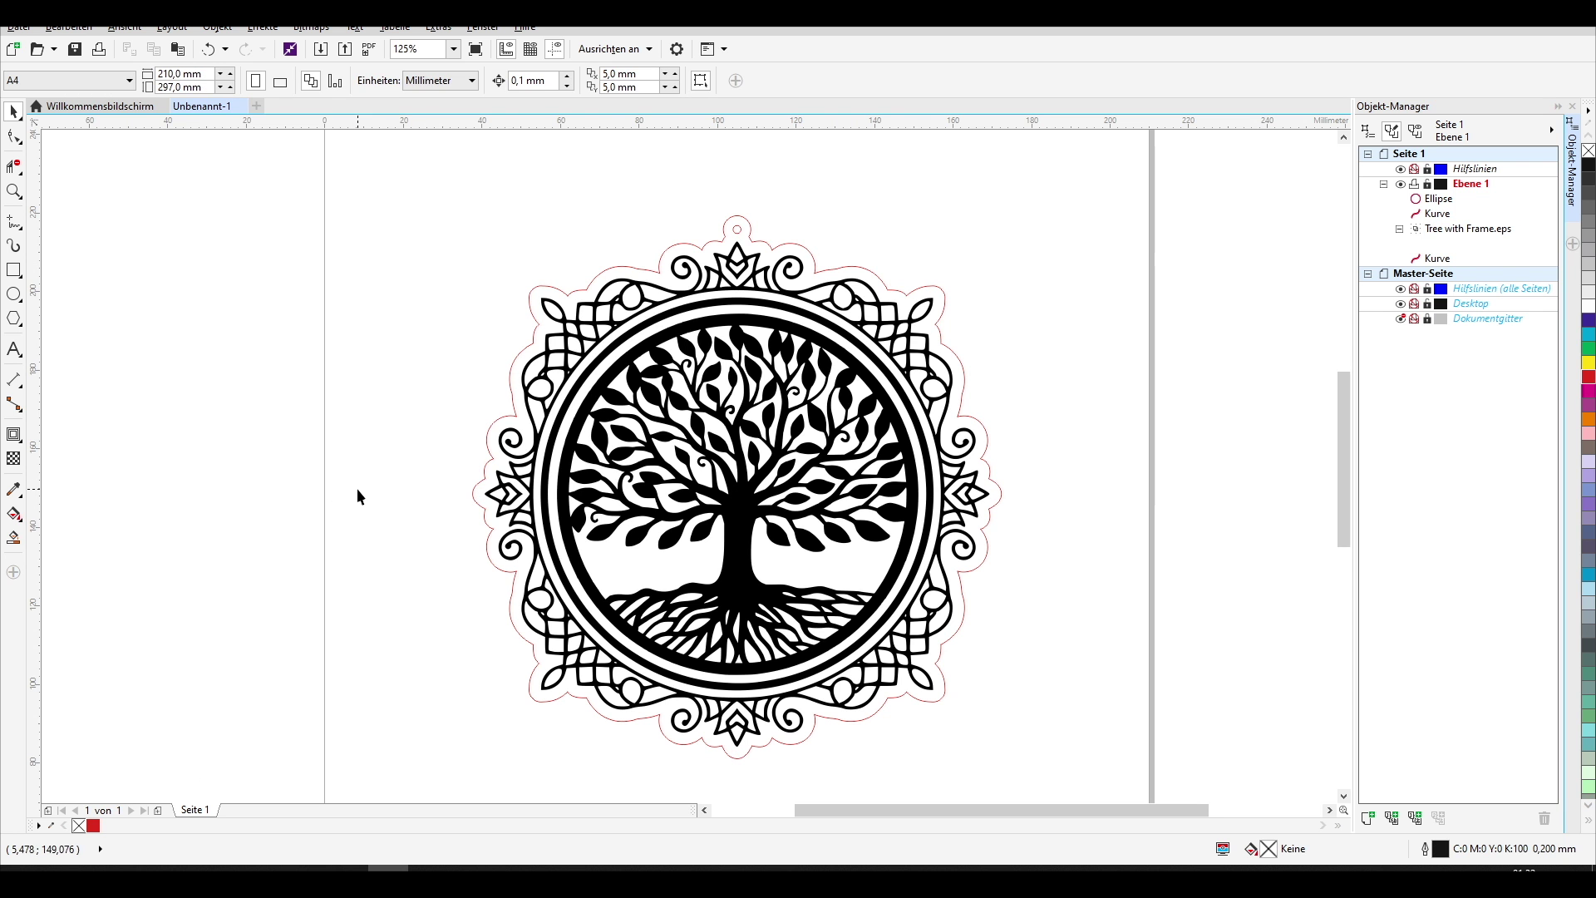